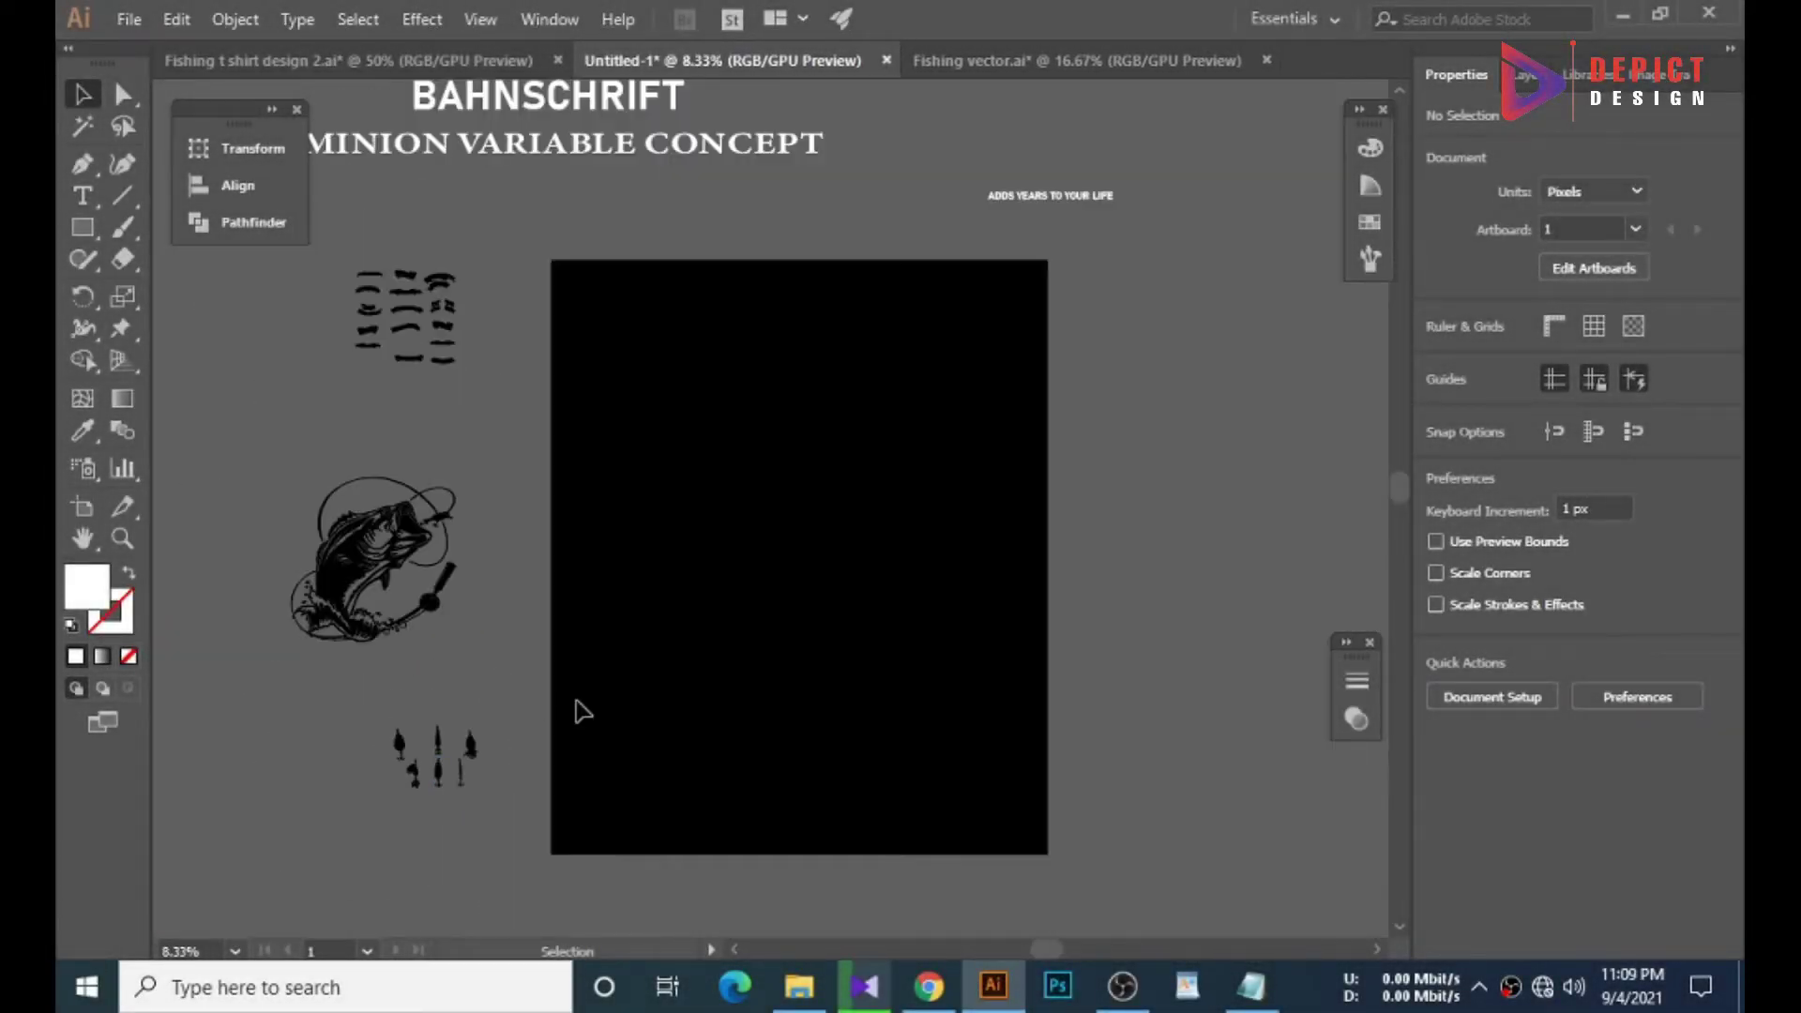
Zoom in and scroll through the font sample titles.
scroll(581, 713, up, 2)
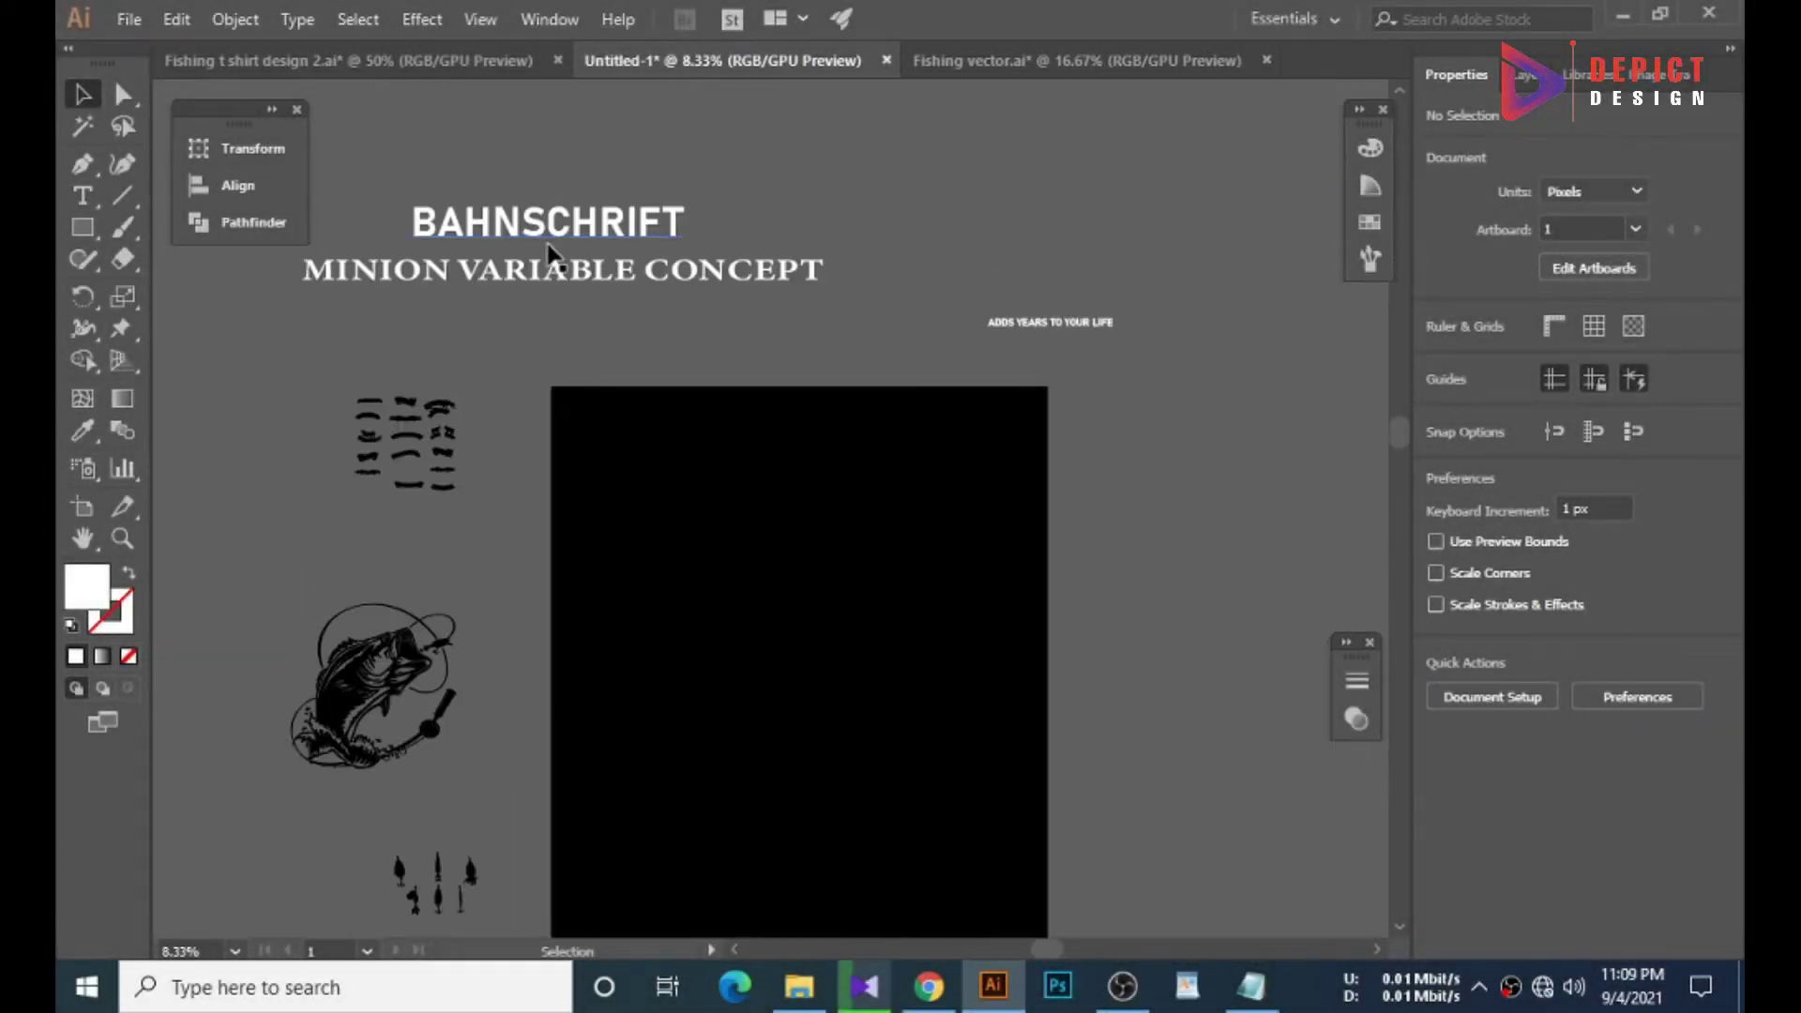
key(ctrl+=)
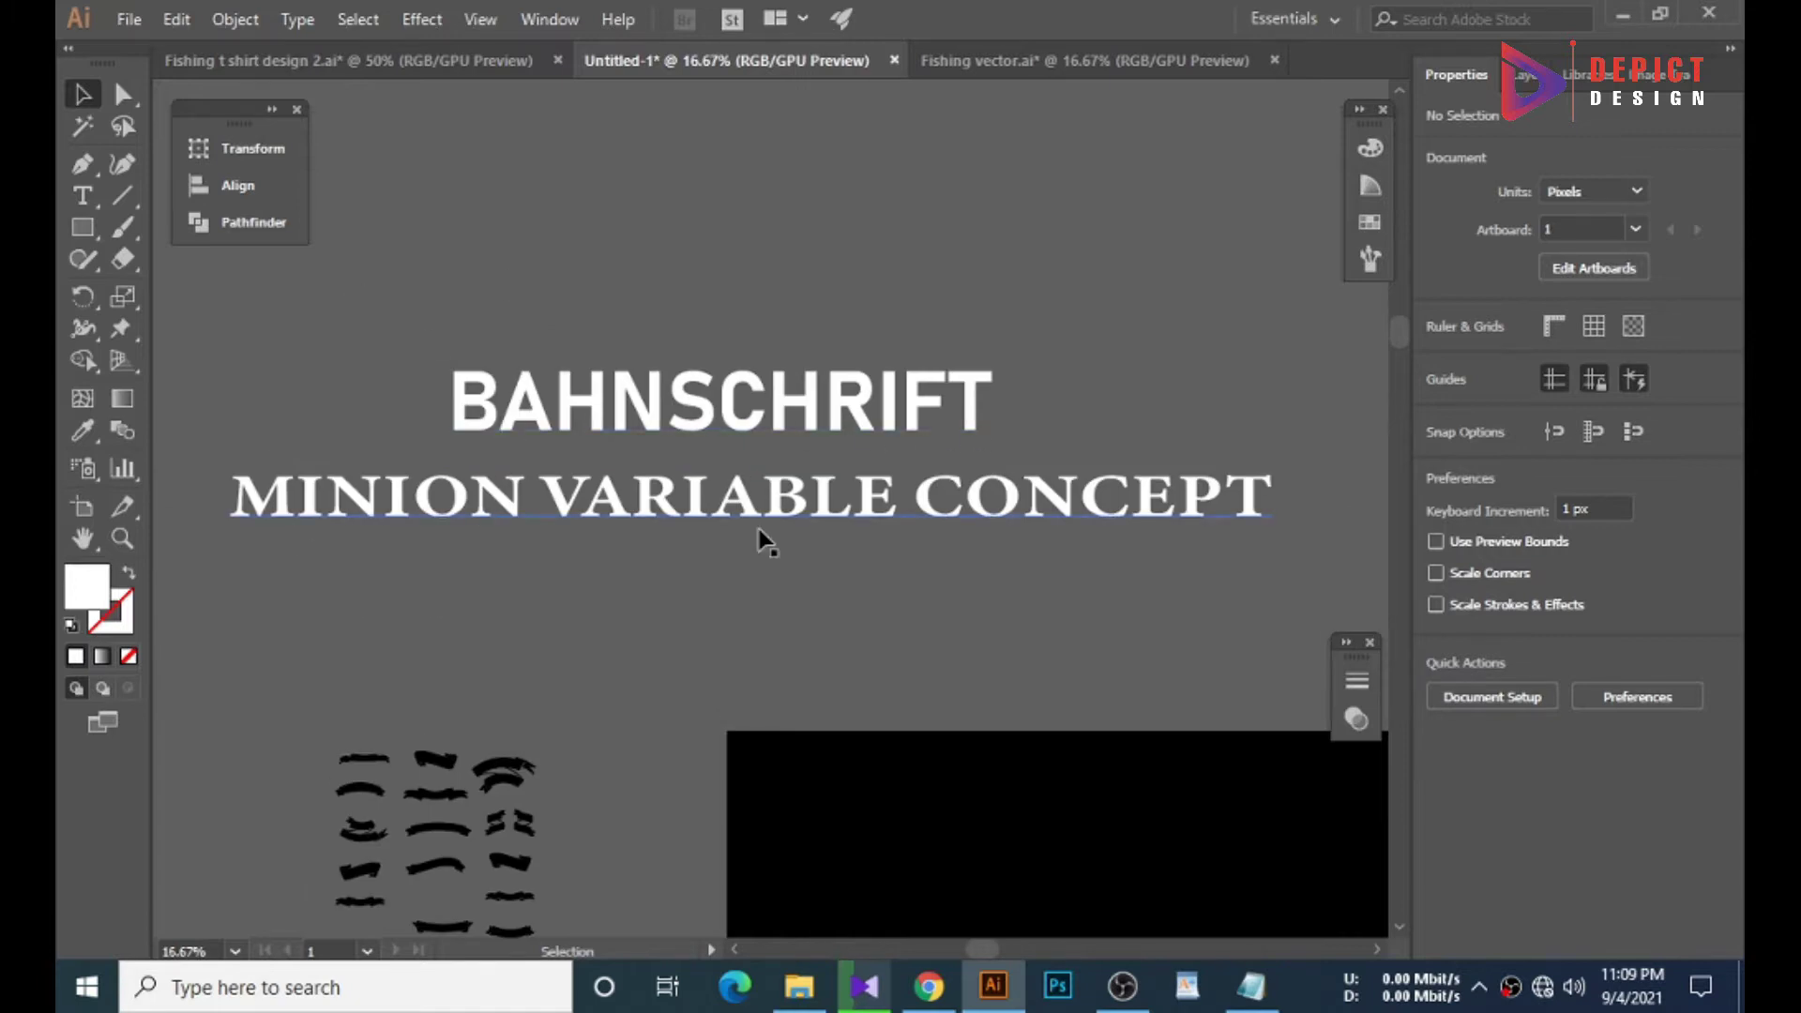
scroll(690, 661, down, 3)
scroll(809, 611, up, 1)
scroll(861, 624, right, 1)
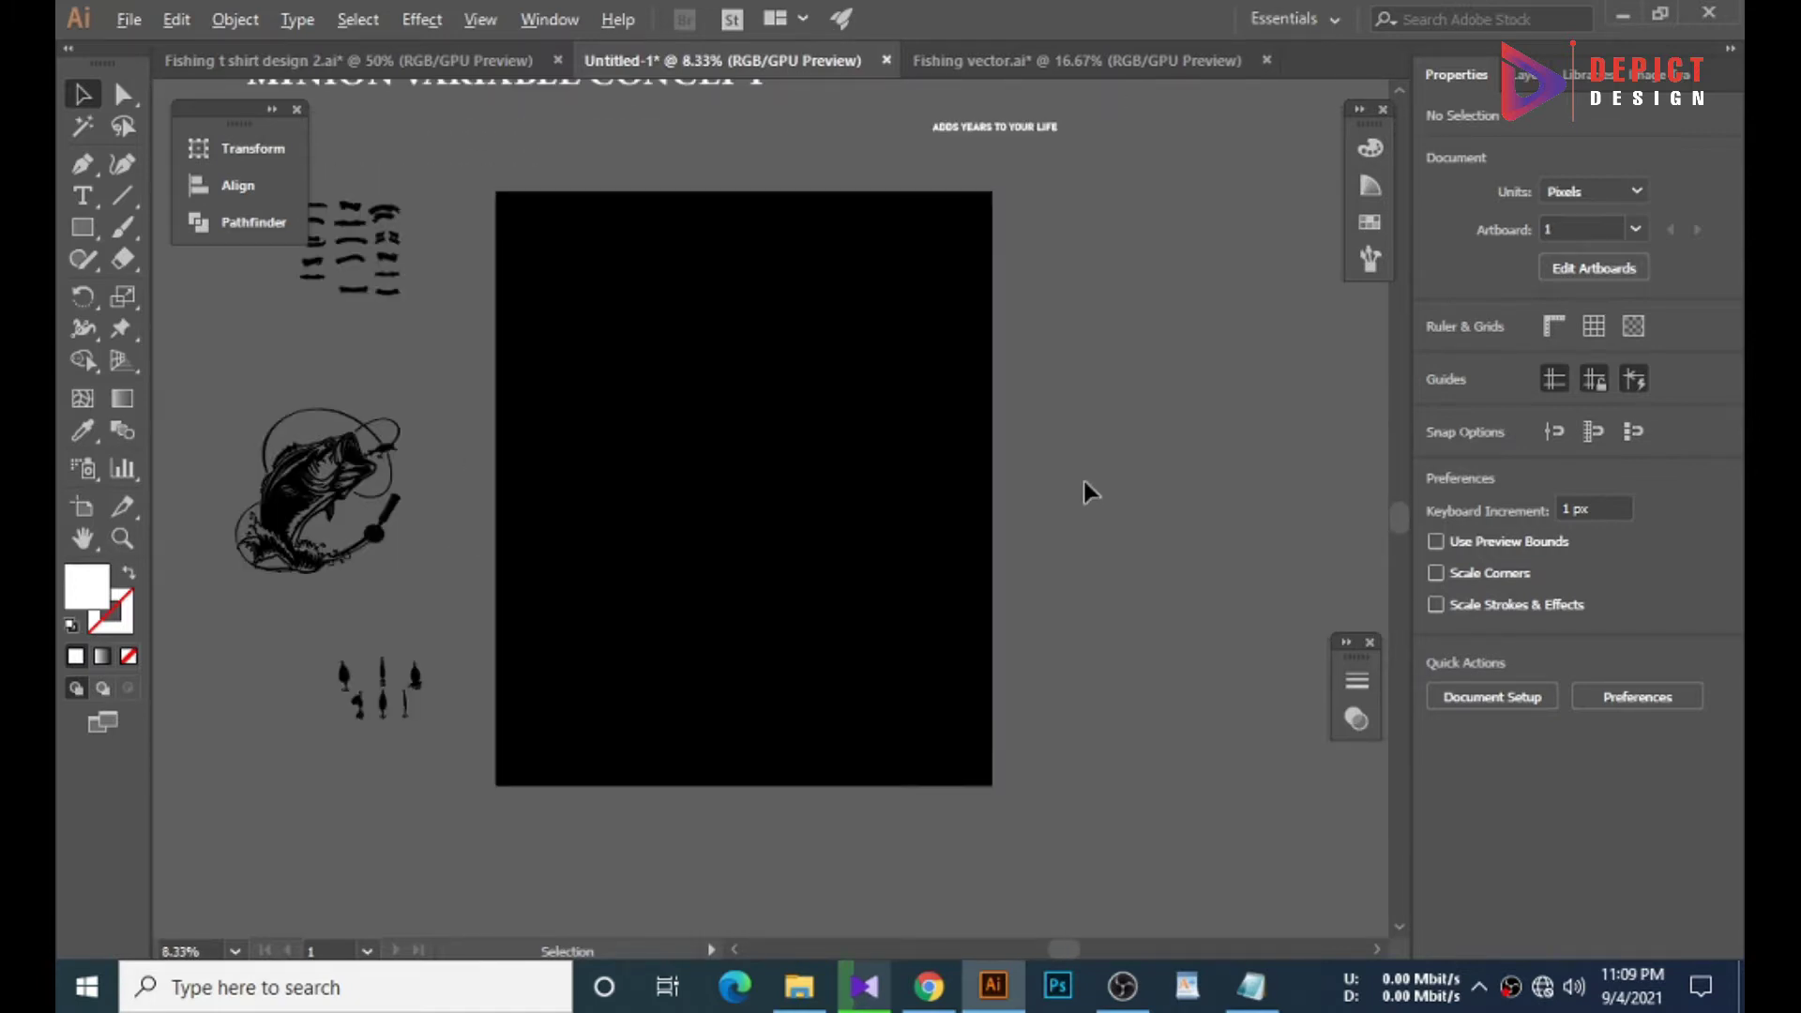
scroll(1083, 480, up, 1)
Copy the fishing quote from the Notepad notes and paste it just above the black artboard.
click(1252, 985)
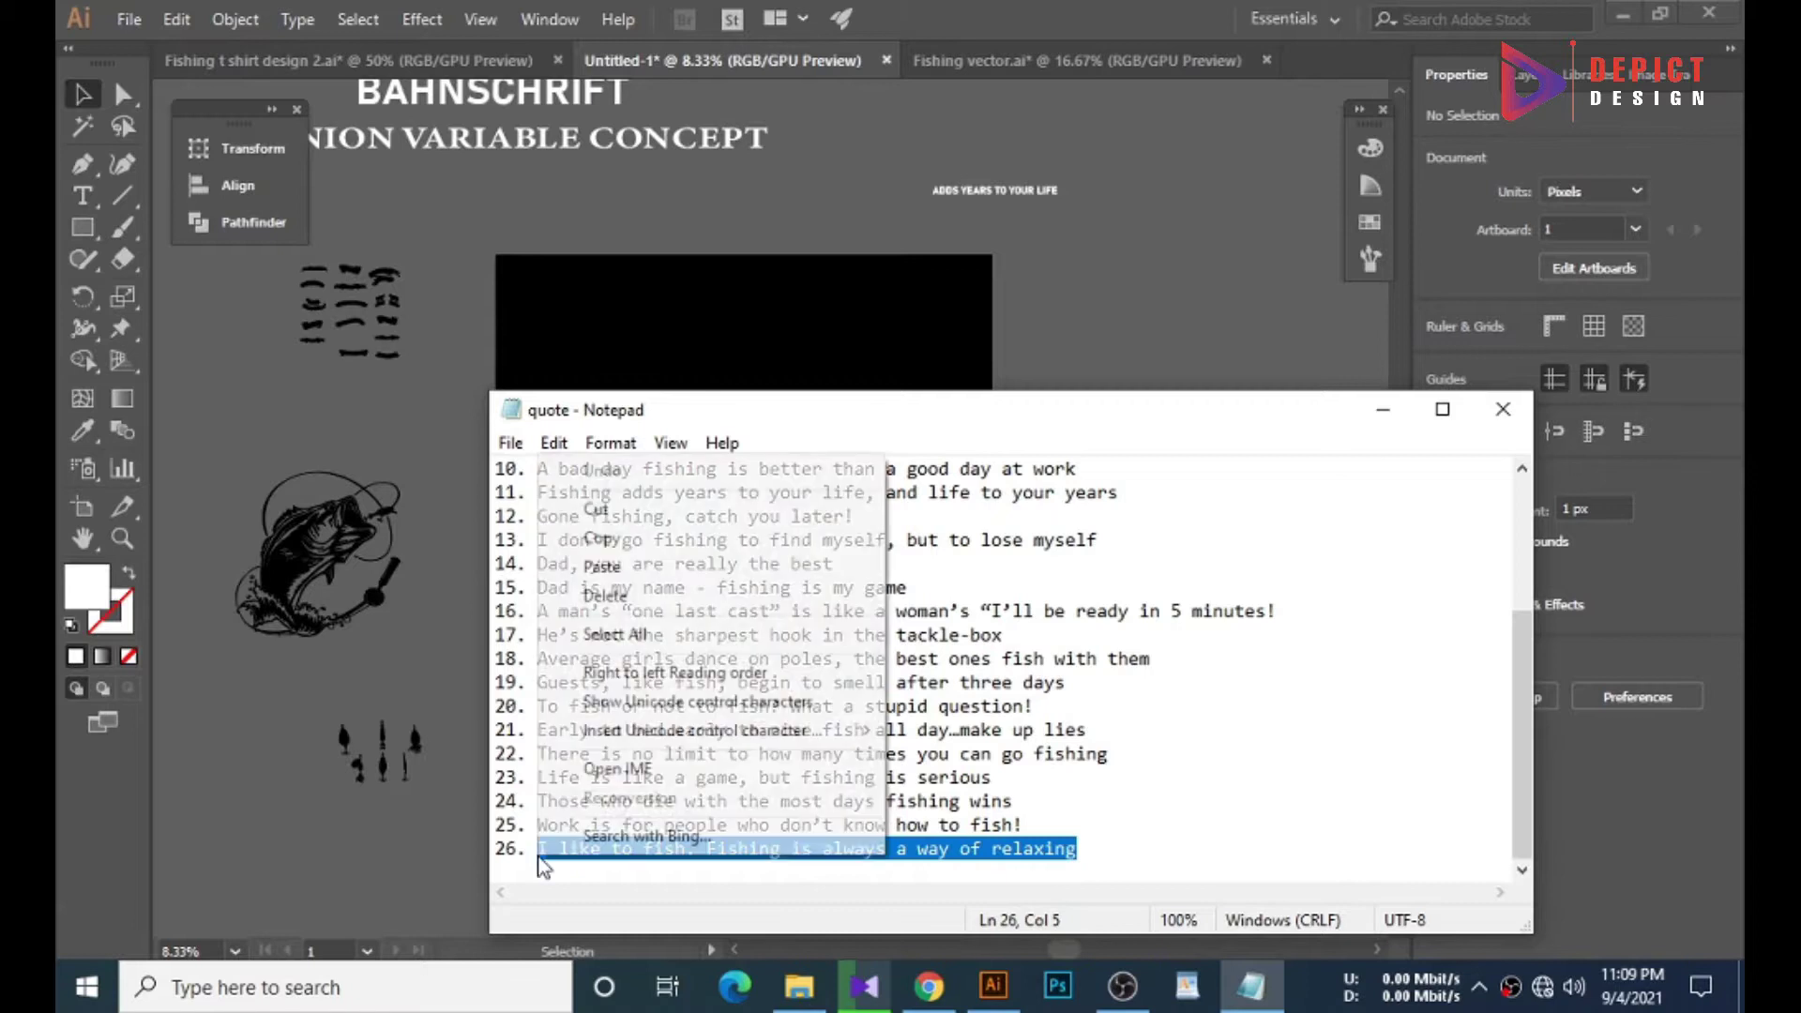
key(ctrl+c)
key(alt+Tab)
key(ctrl+v)
mouse_move(832, 520)
mouse_down()
mouse_move(874, 261)
mouse_move(812, 227)
mouse_up()
click(1370, 222)
Make the quote white and paste 'I like to fish' as a separate text object.
click(1064, 169)
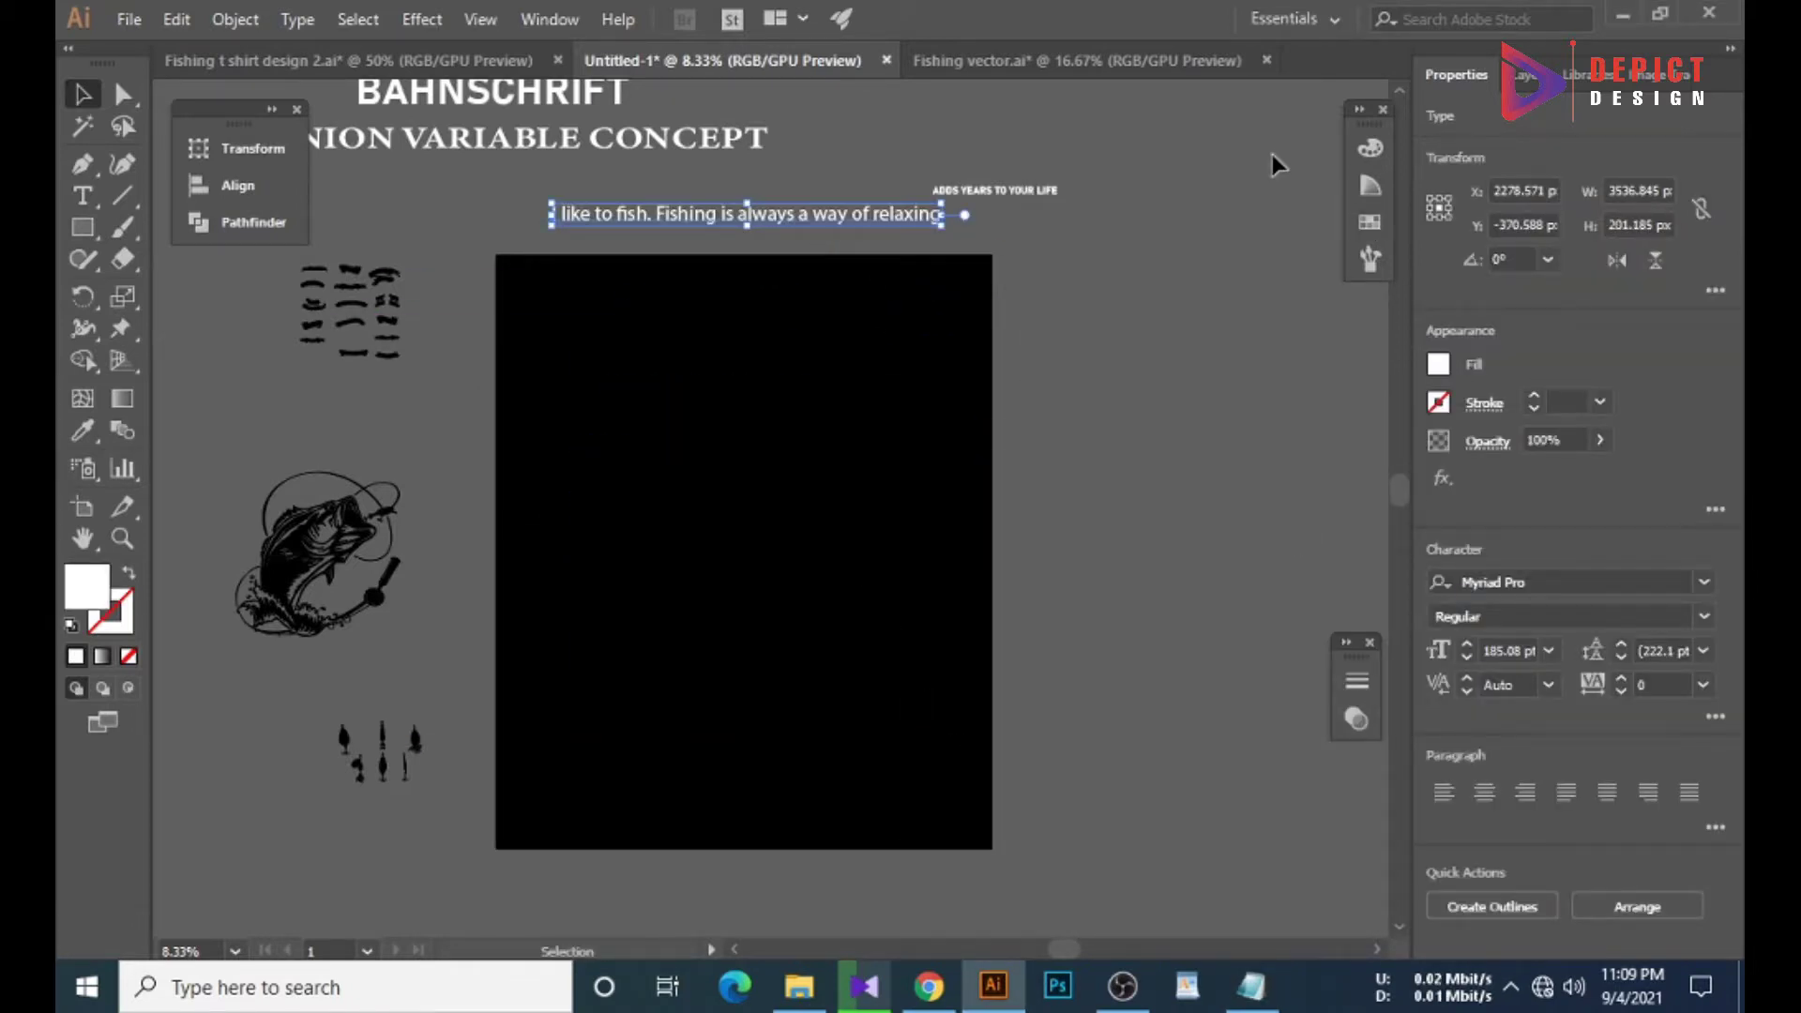
click(849, 413)
double_click(643, 215)
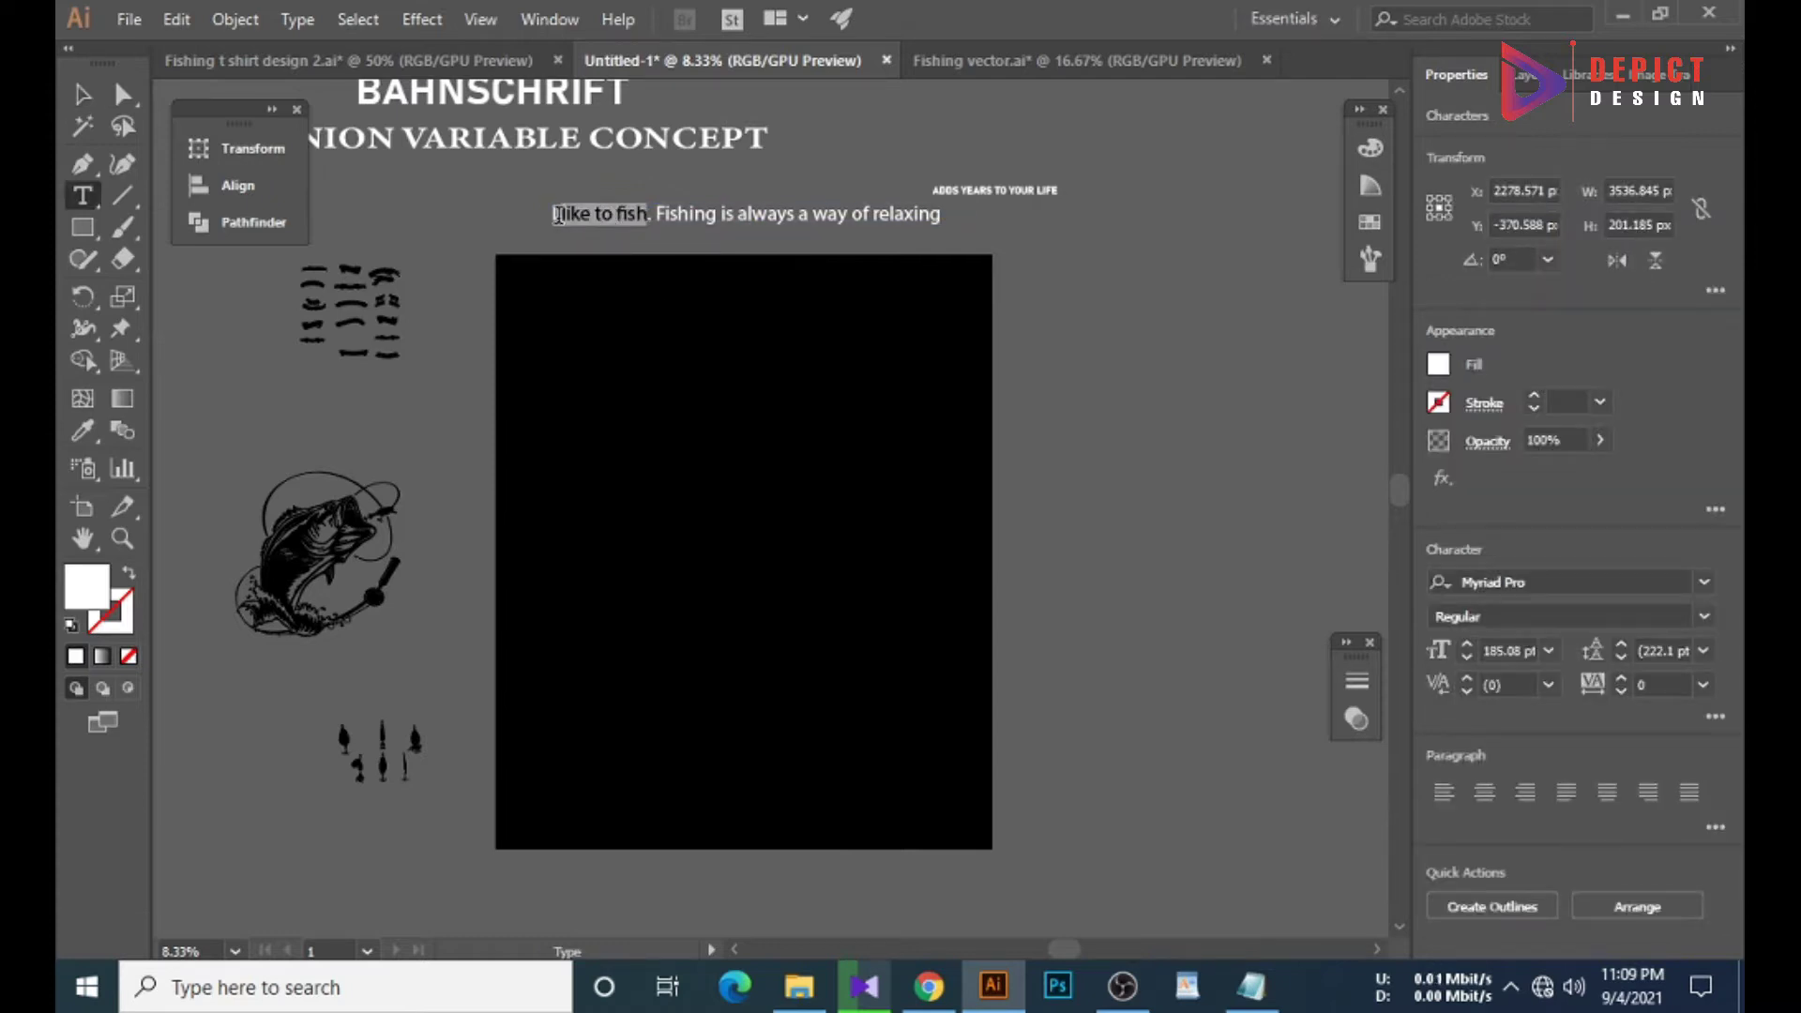
click(553, 383)
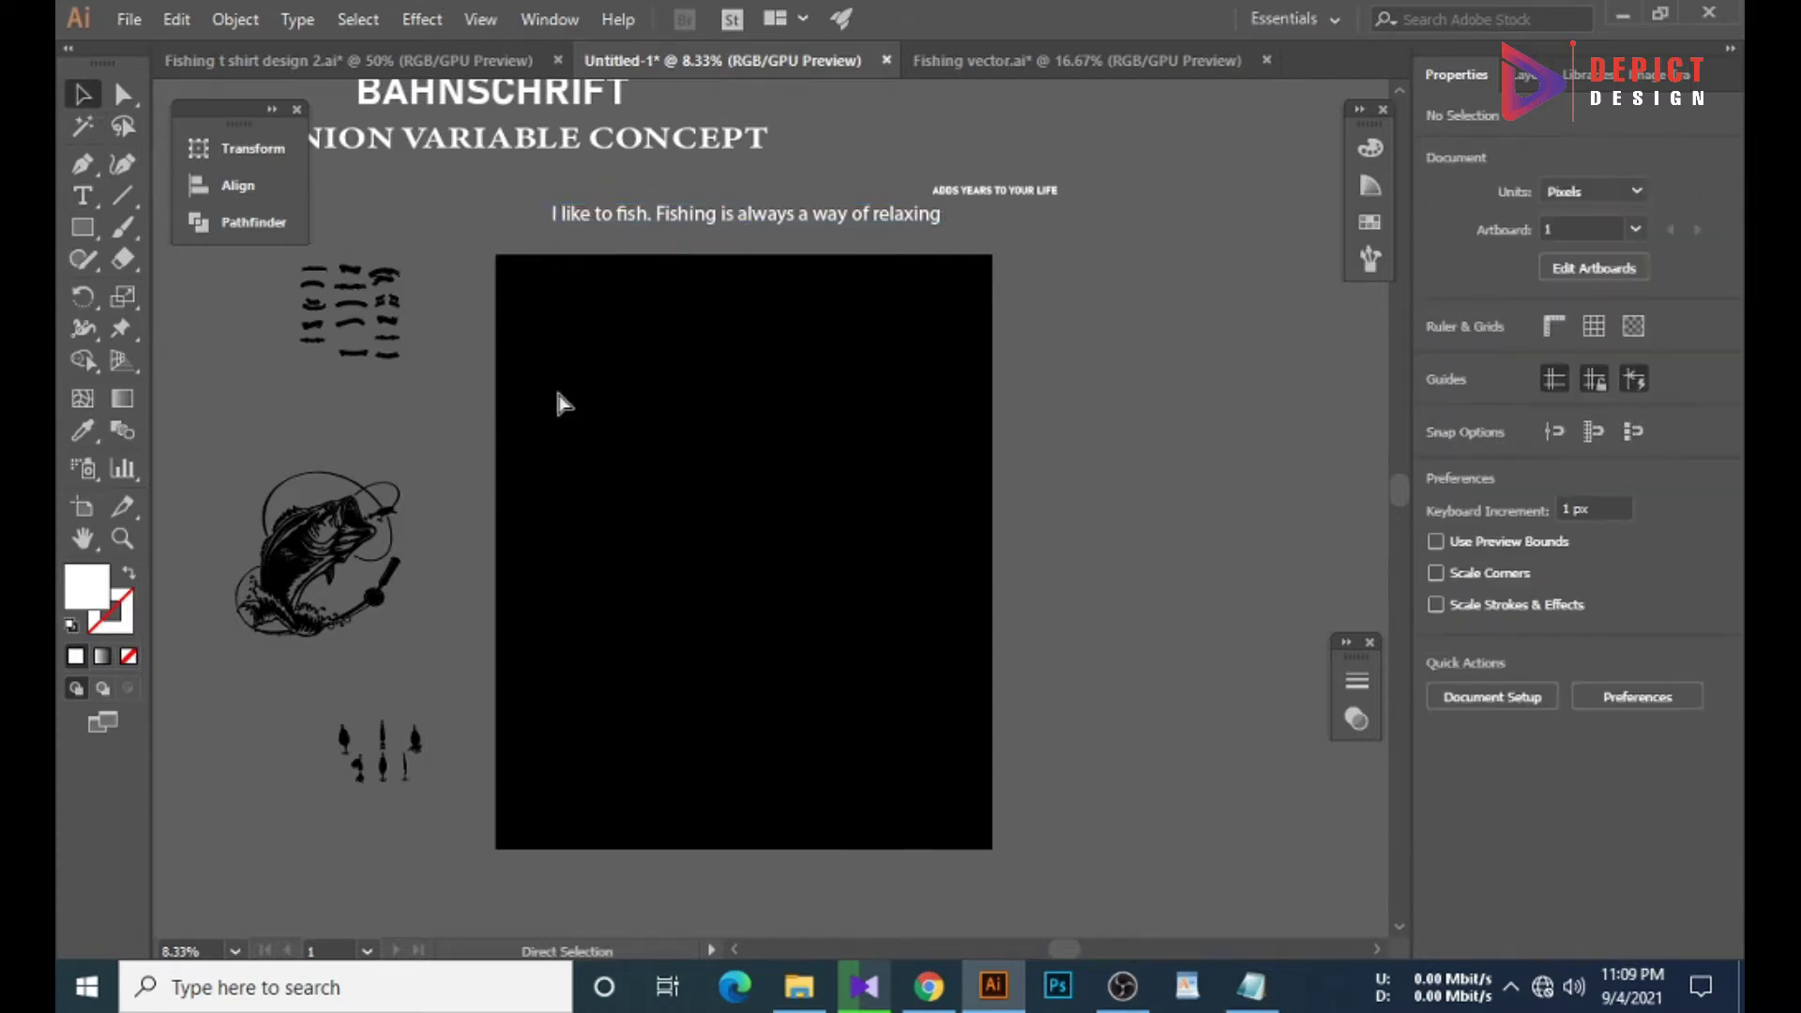
key(ctrl+v)
Restyle 'I LIKE TO FISH' with the Bahnschrift sample and move it to the artboard top.
click(94, 429)
scroll(362, 306, up, 2)
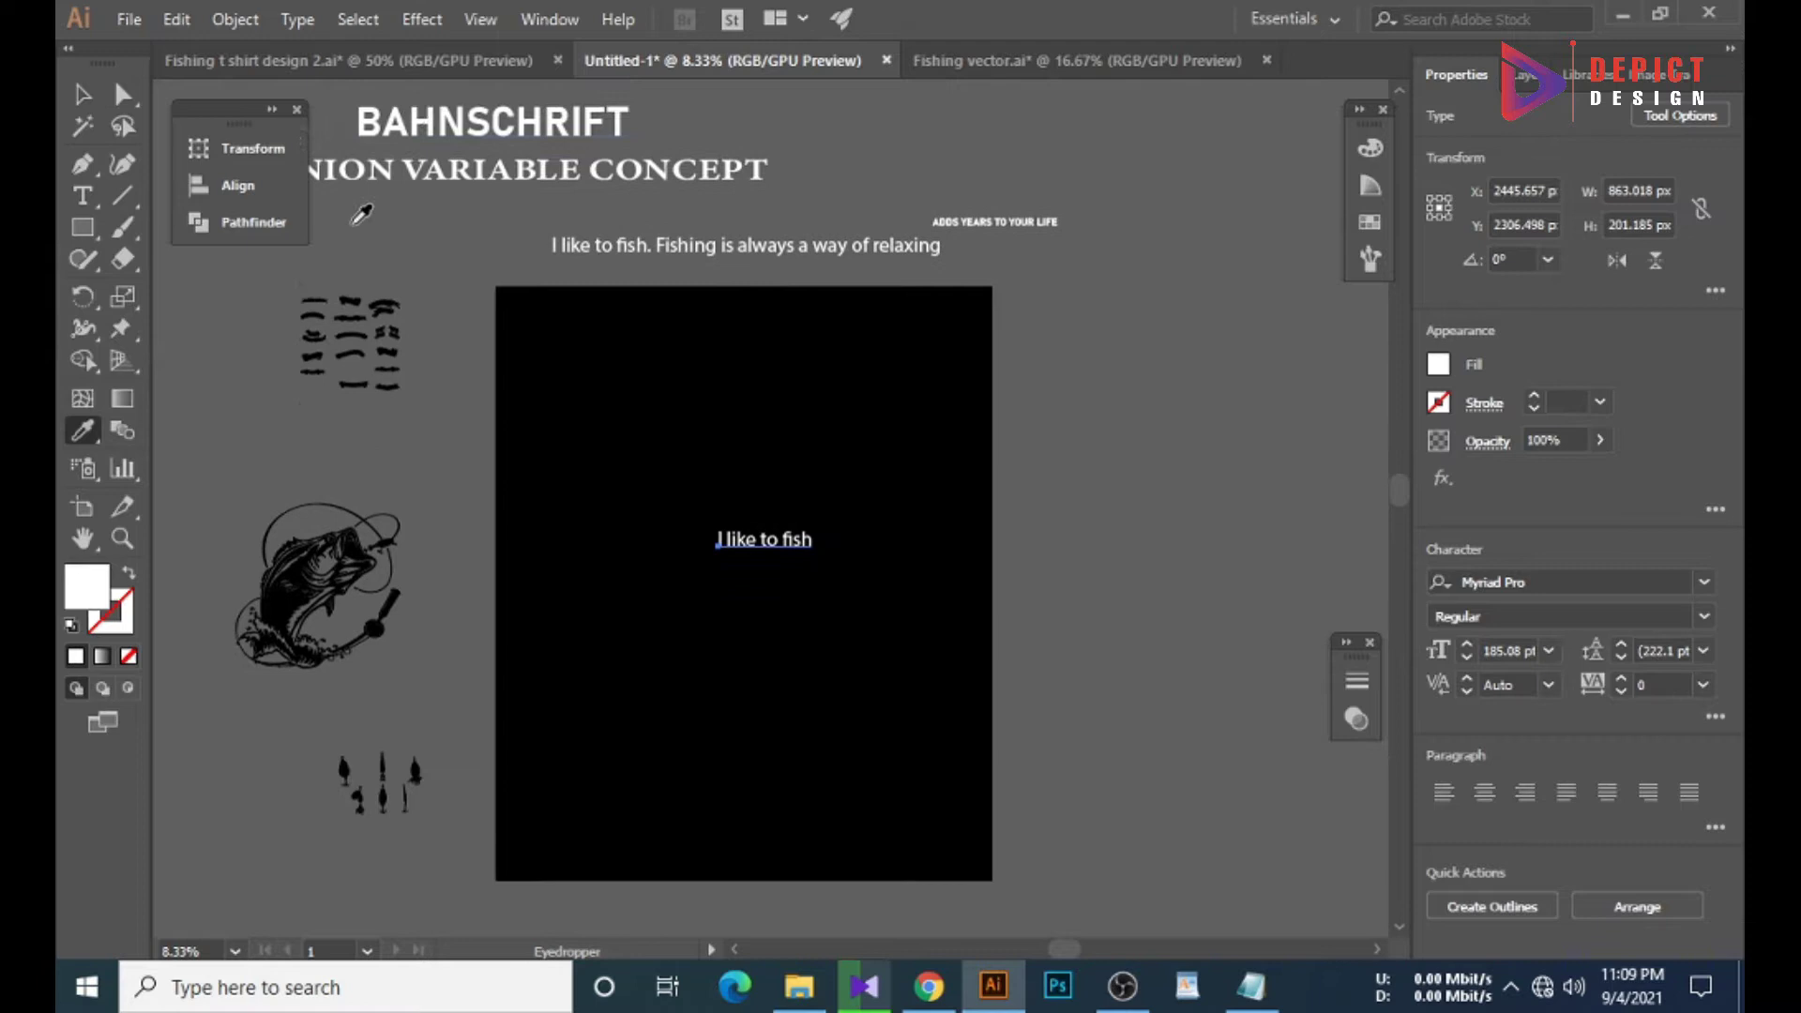
click(413, 153)
click(439, 505)
mouse_move(886, 572)
mouse_down()
mouse_move(774, 367)
mouse_move(741, 368)
mouse_up()
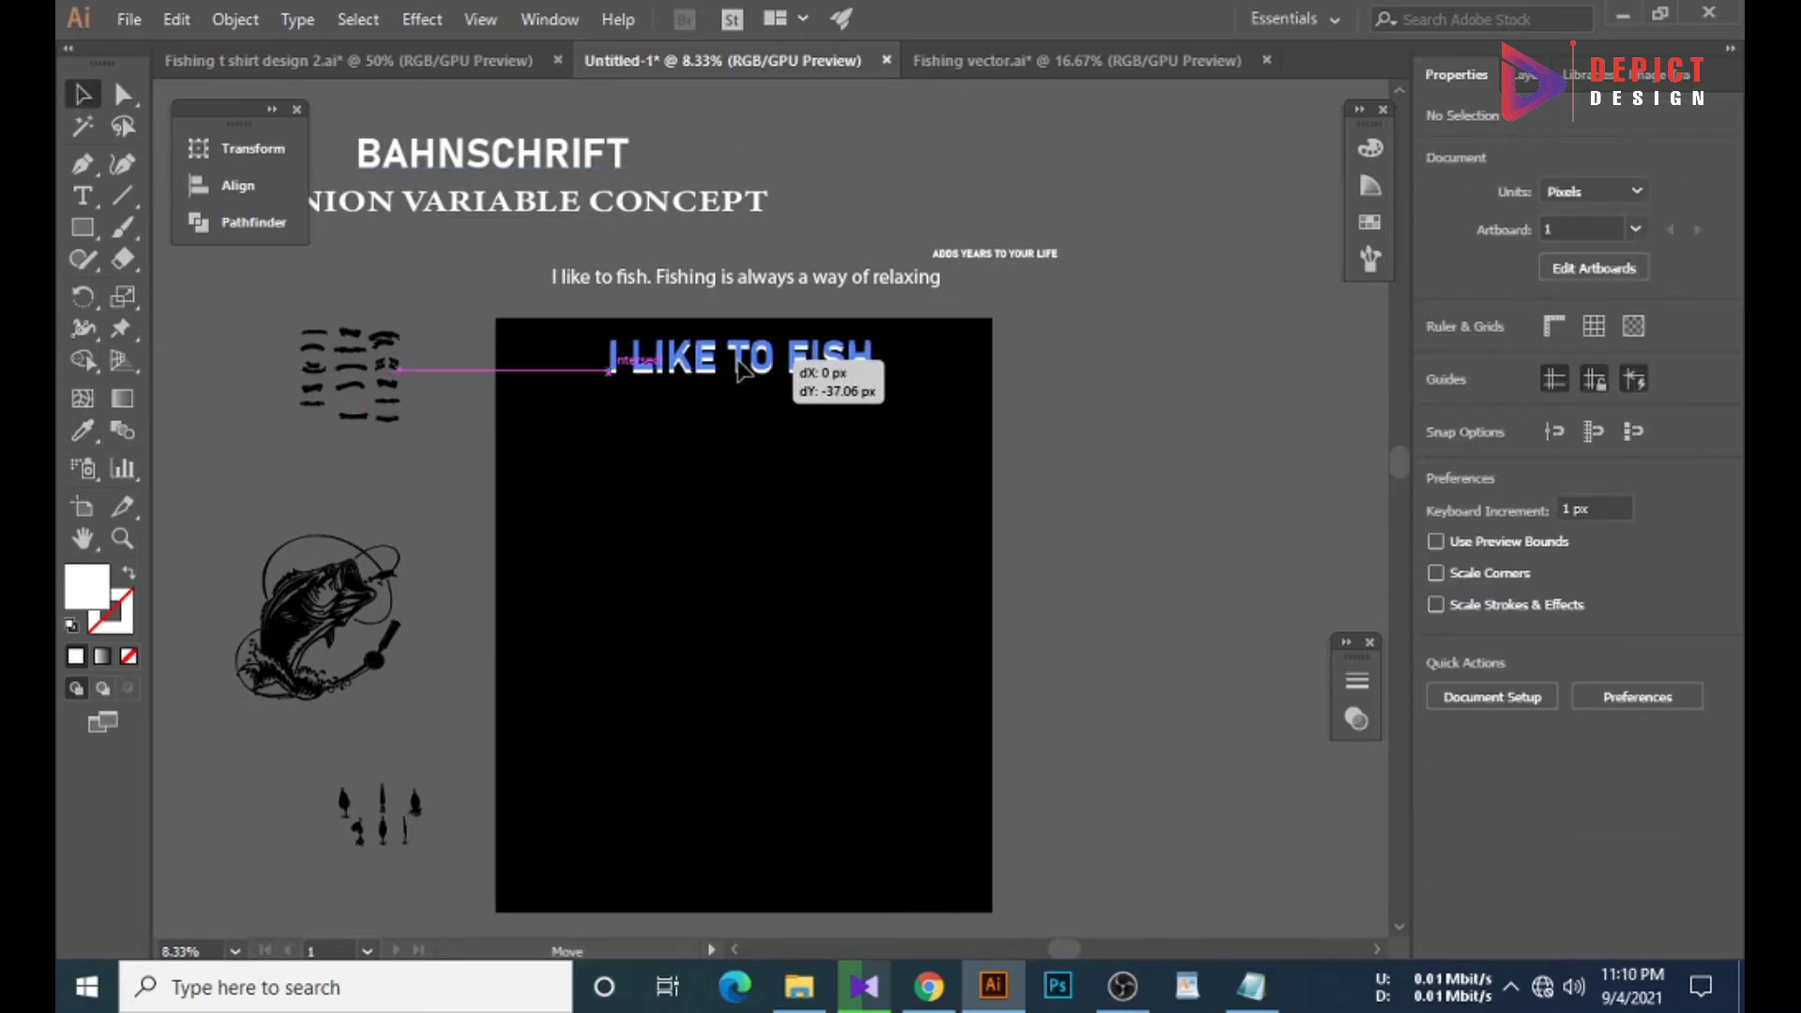
Copy the word 'Fishing' from the quote, paste it and enlarge it.
click(747, 459)
key(t)
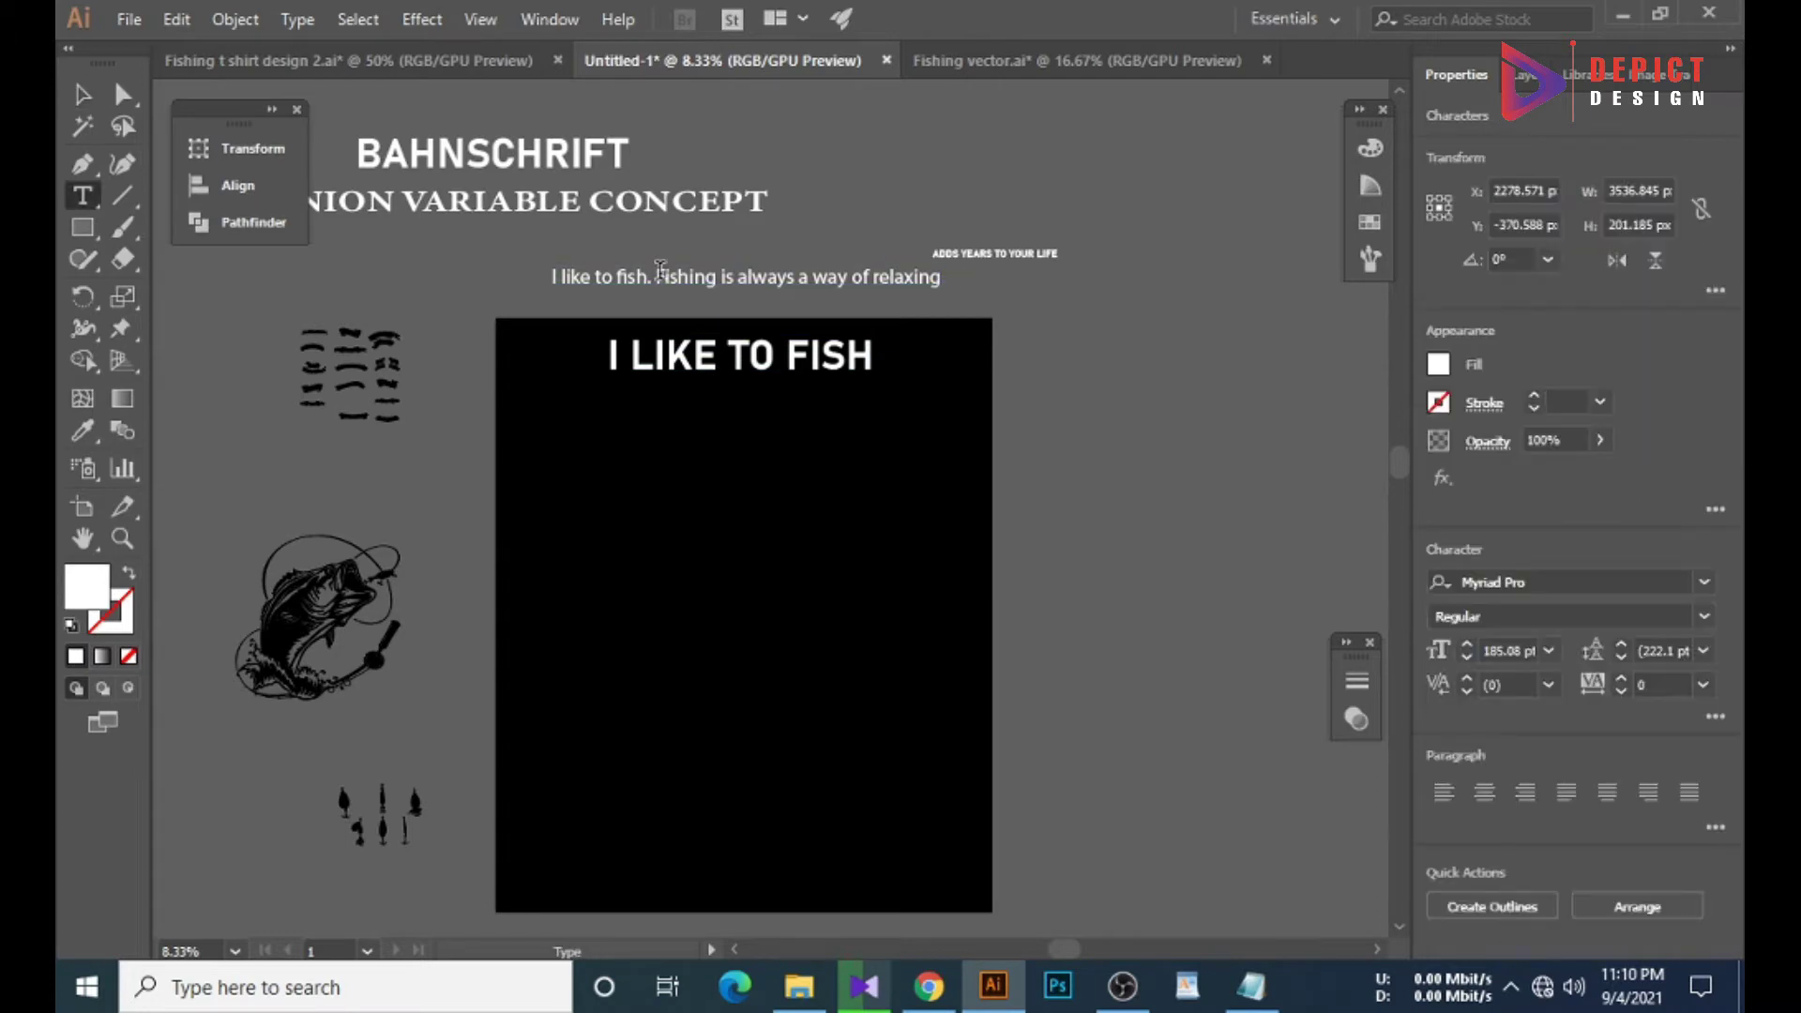
click(85, 94)
text(Fishing)
drag(727, 522, 540, 588)
Style FISHING in Minion Variable Concept, place it under I LIKE TO FISH, spanning the artboard width.
click(84, 434)
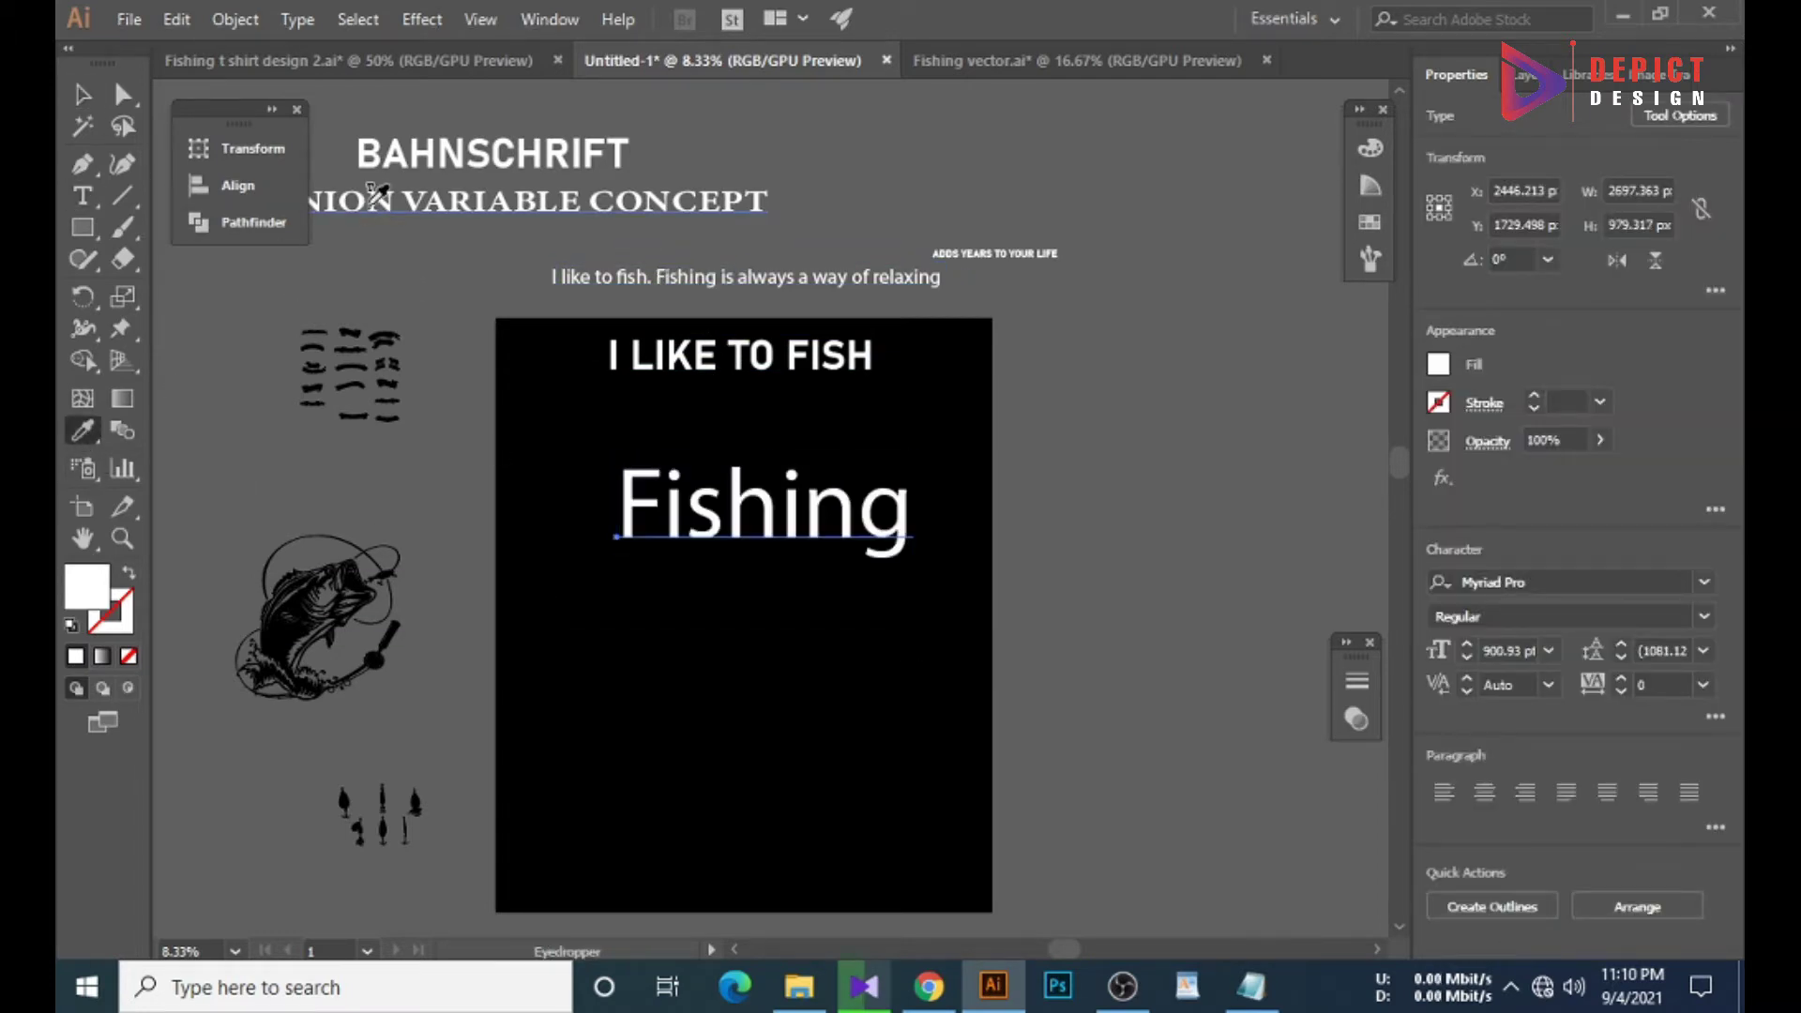
click(375, 202)
click(83, 95)
drag(788, 553, 825, 603)
drag(744, 524, 826, 440)
drag(935, 469, 978, 476)
click(739, 566)
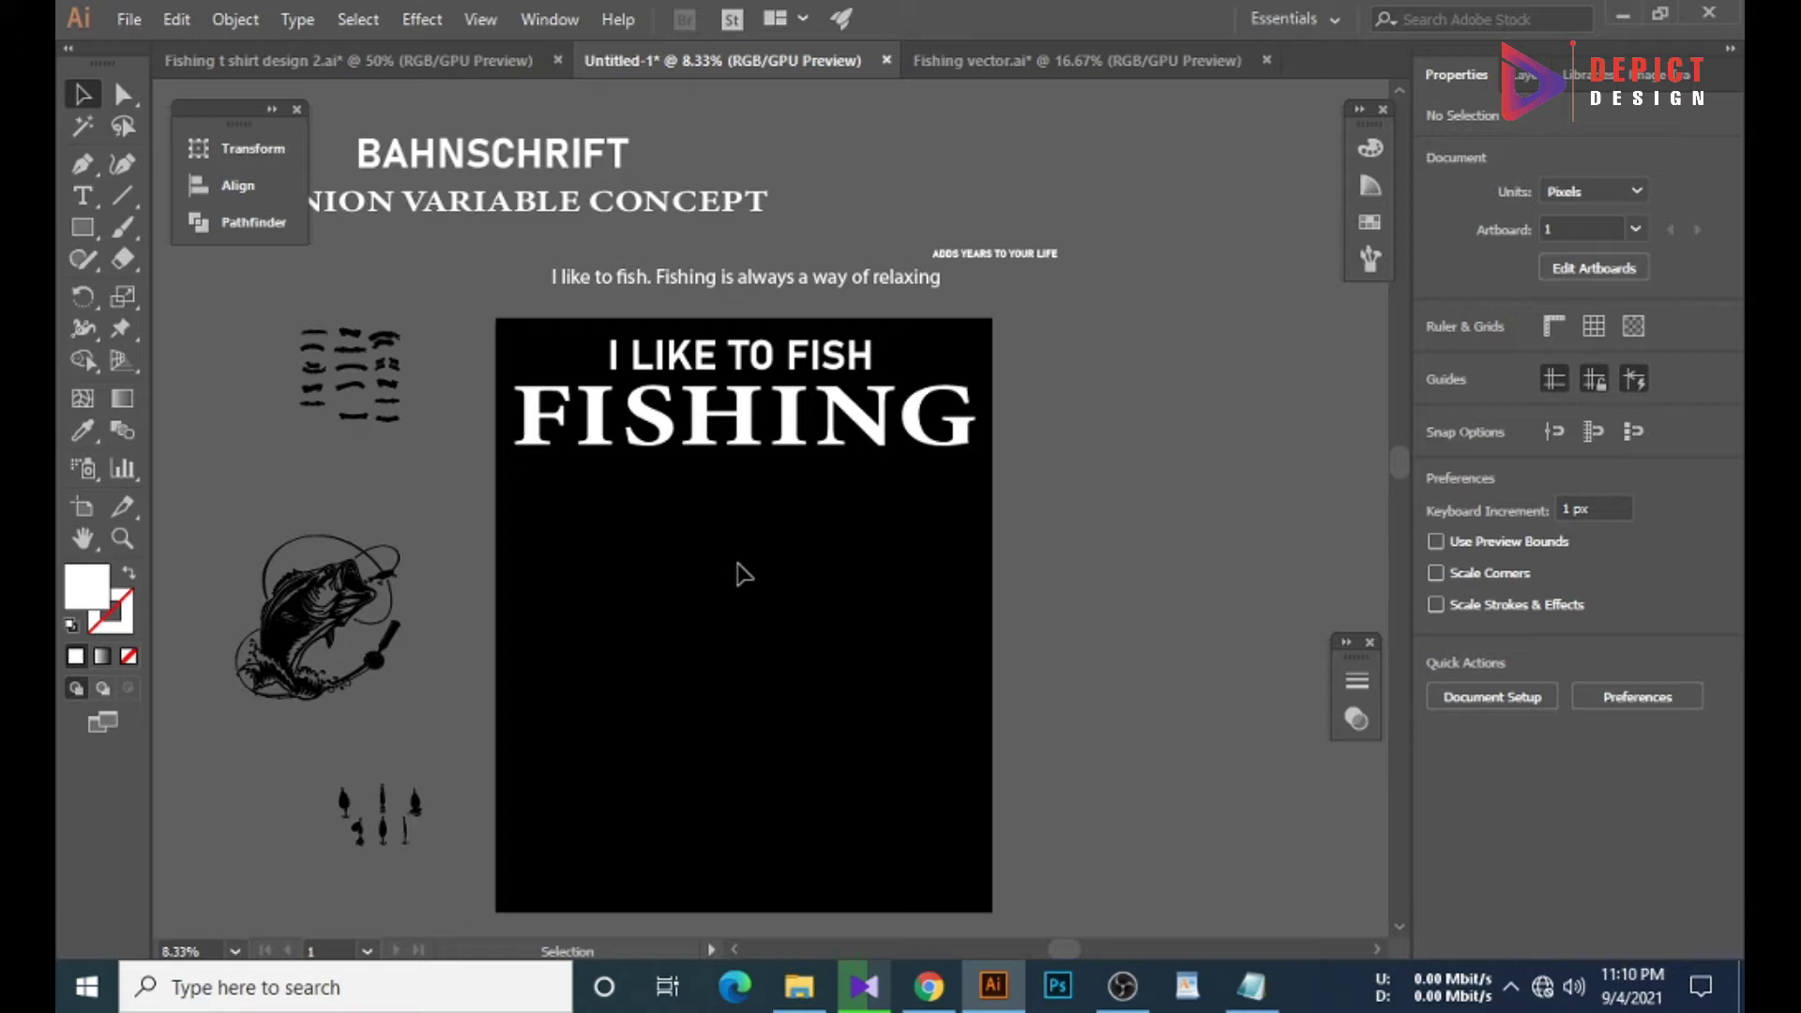
Copy 'is always a way of' from the quote, paste it, enlarge it and move it lower.
double_click(719, 277)
drag(720, 277, 836, 282)
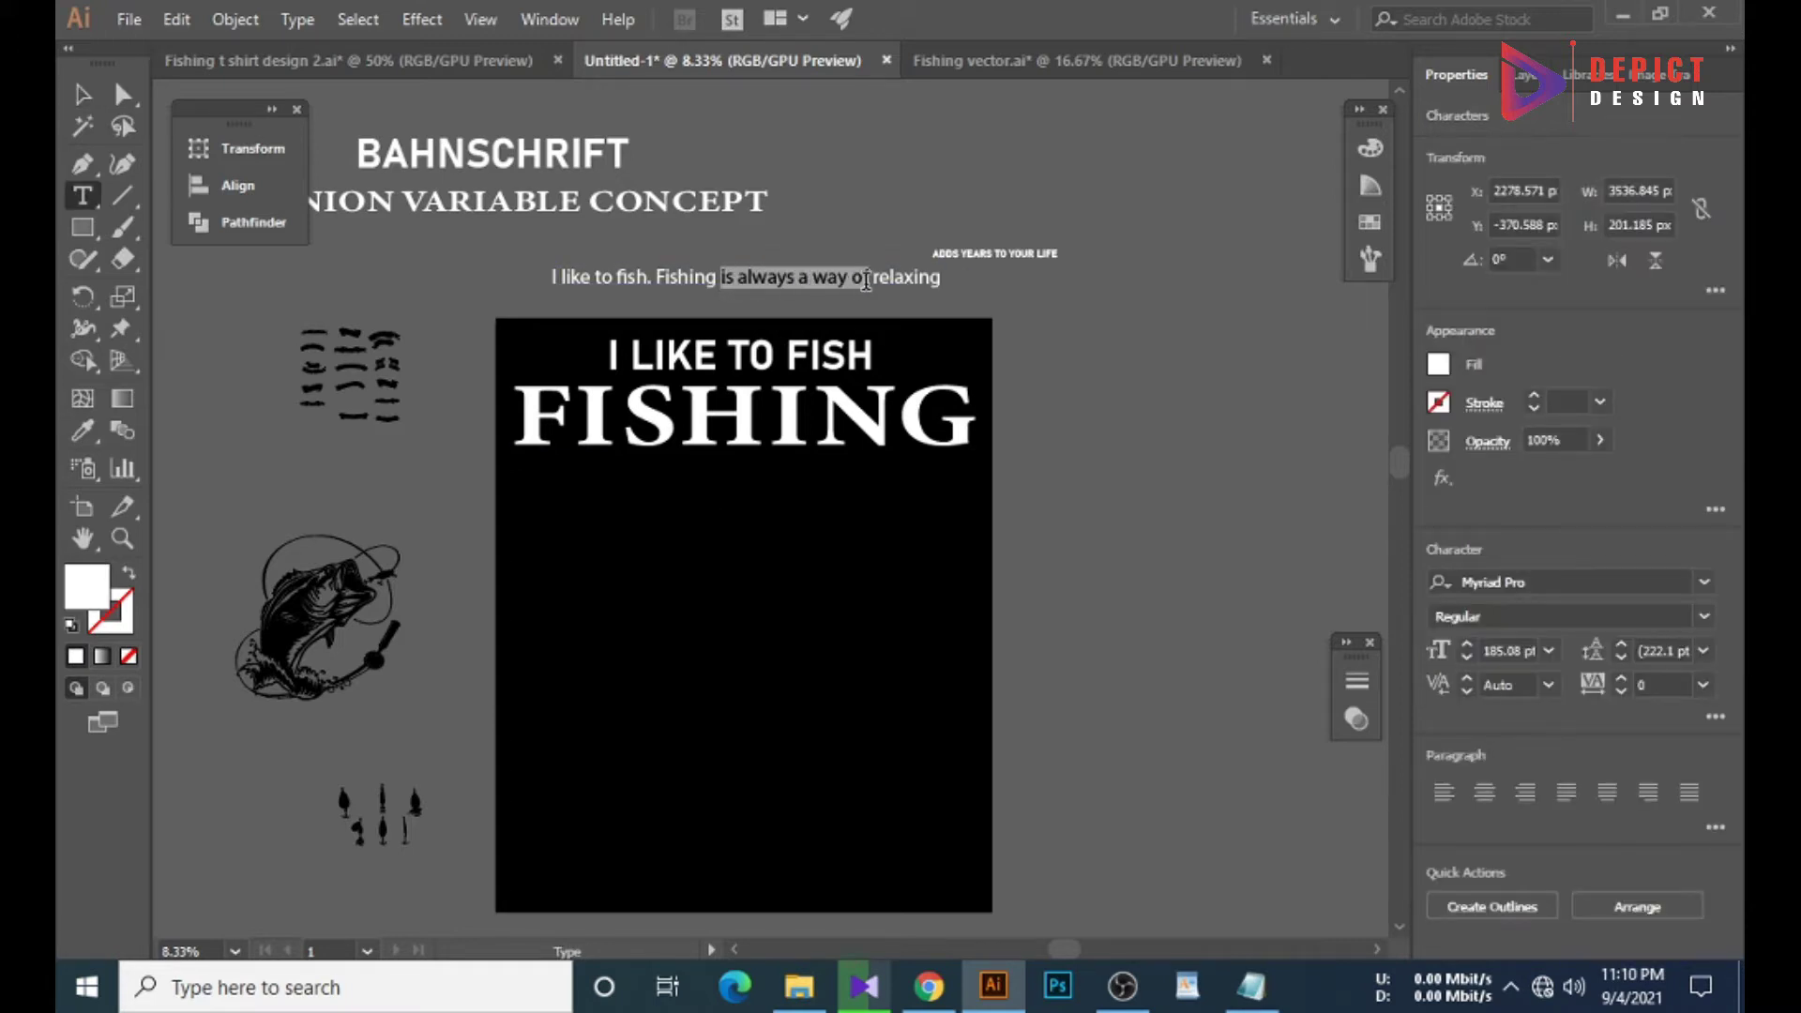
key(ctrl+c)
click(83, 94)
click(579, 595)
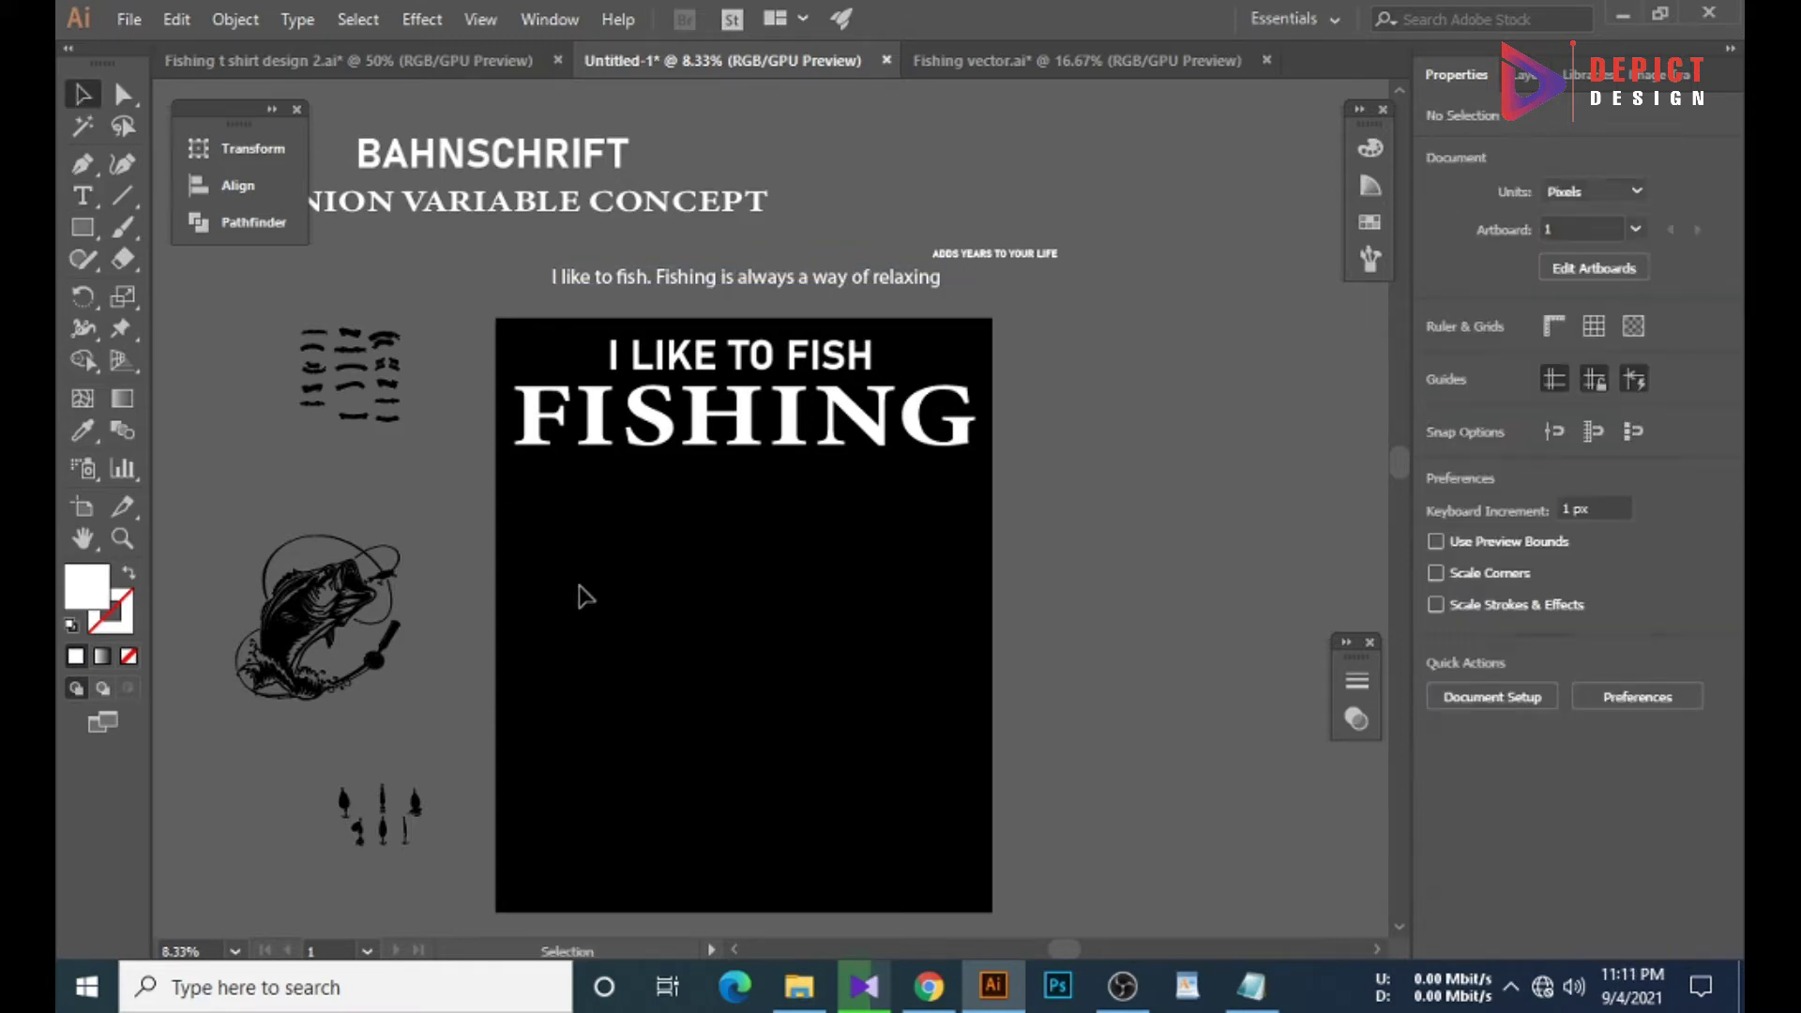
scroll(594, 546, down, 2)
key(ctrl+v)
drag(869, 526, 949, 613)
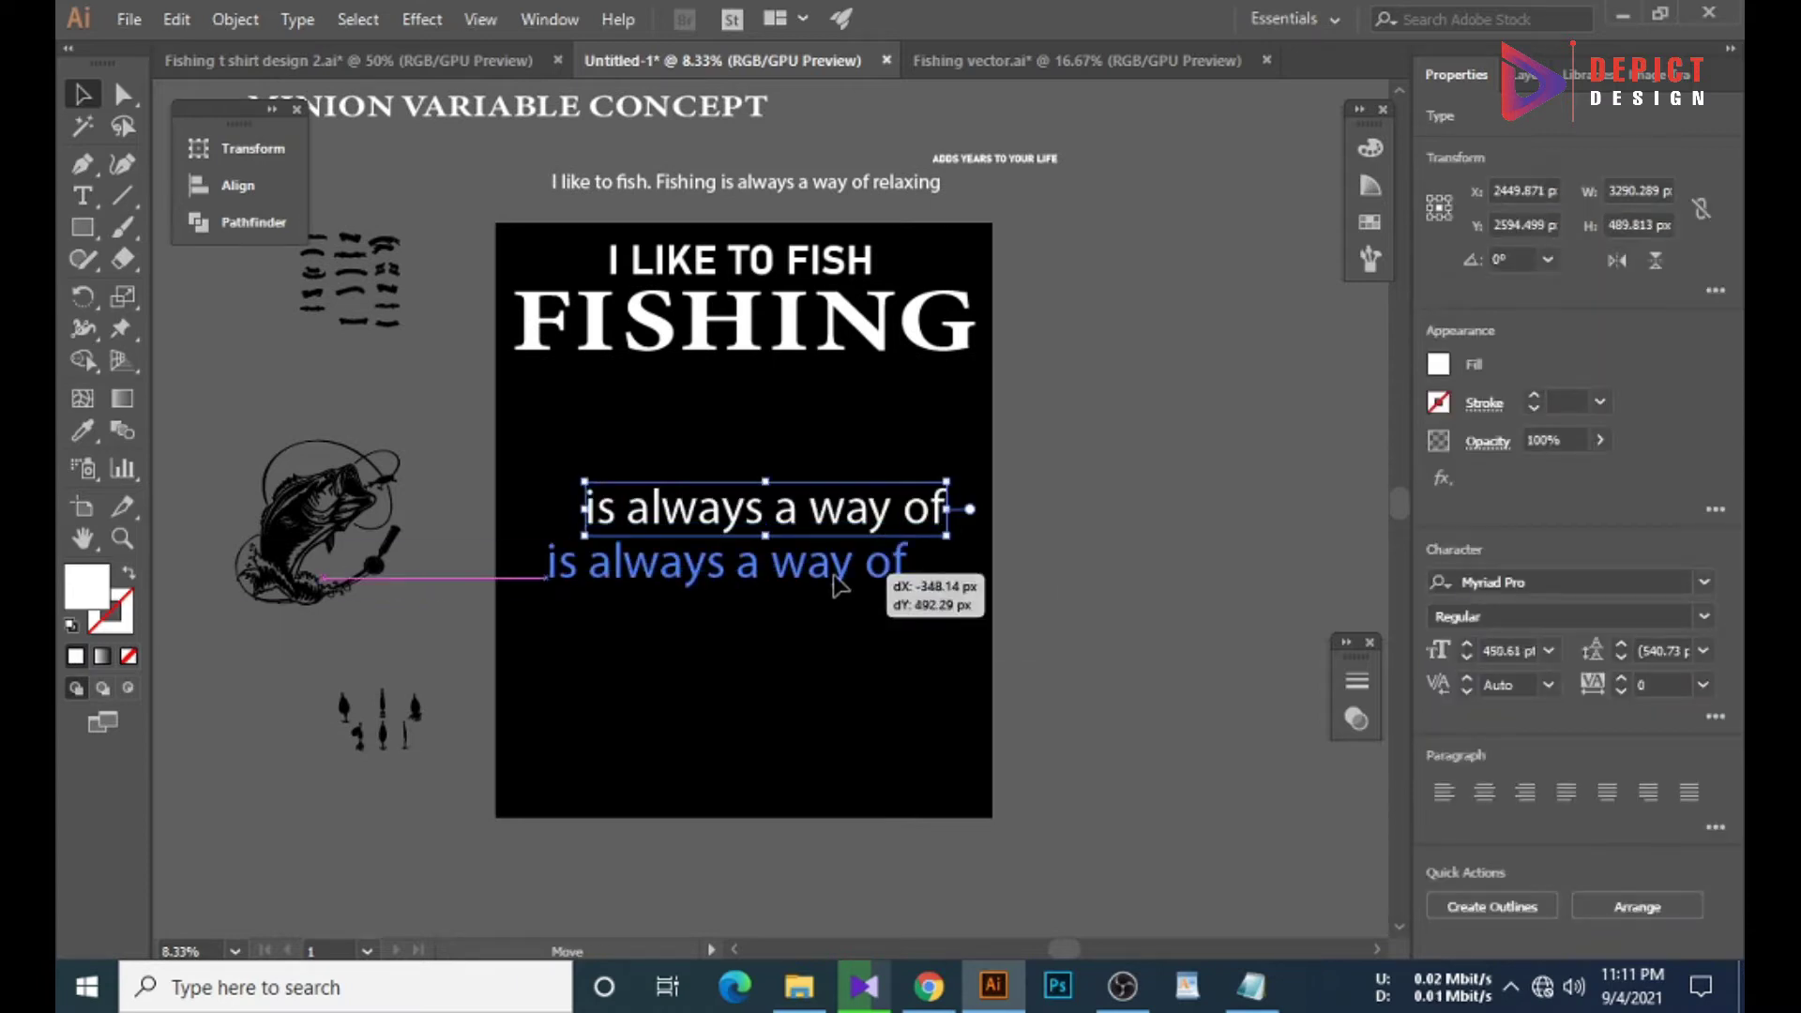
drag(878, 529, 854, 657)
Restyle IS ALWAYS A WAY OF in Bahnschrift and adjust its position.
scroll(741, 469, up, 1)
click(741, 324)
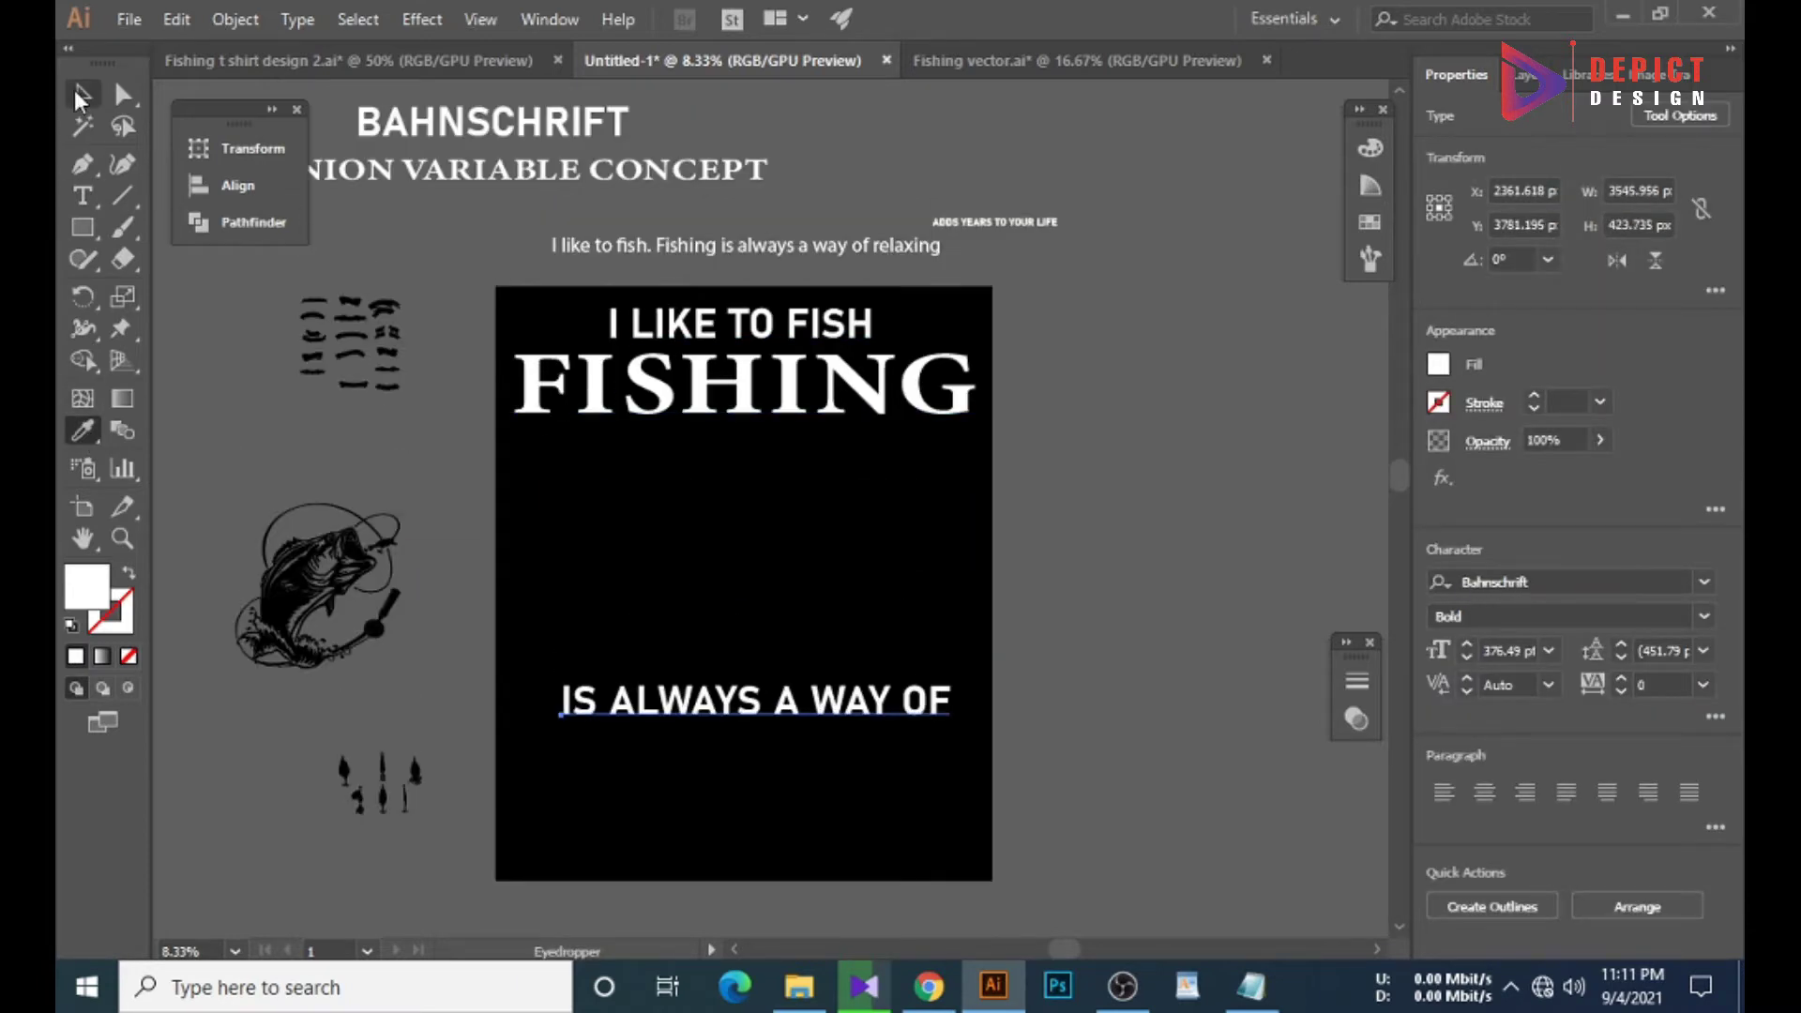
key(v)
drag(720, 741, 725, 643)
Copy 'relaxing' from the quote and paste it below the phrase.
key(t)
drag(872, 245, 908, 251)
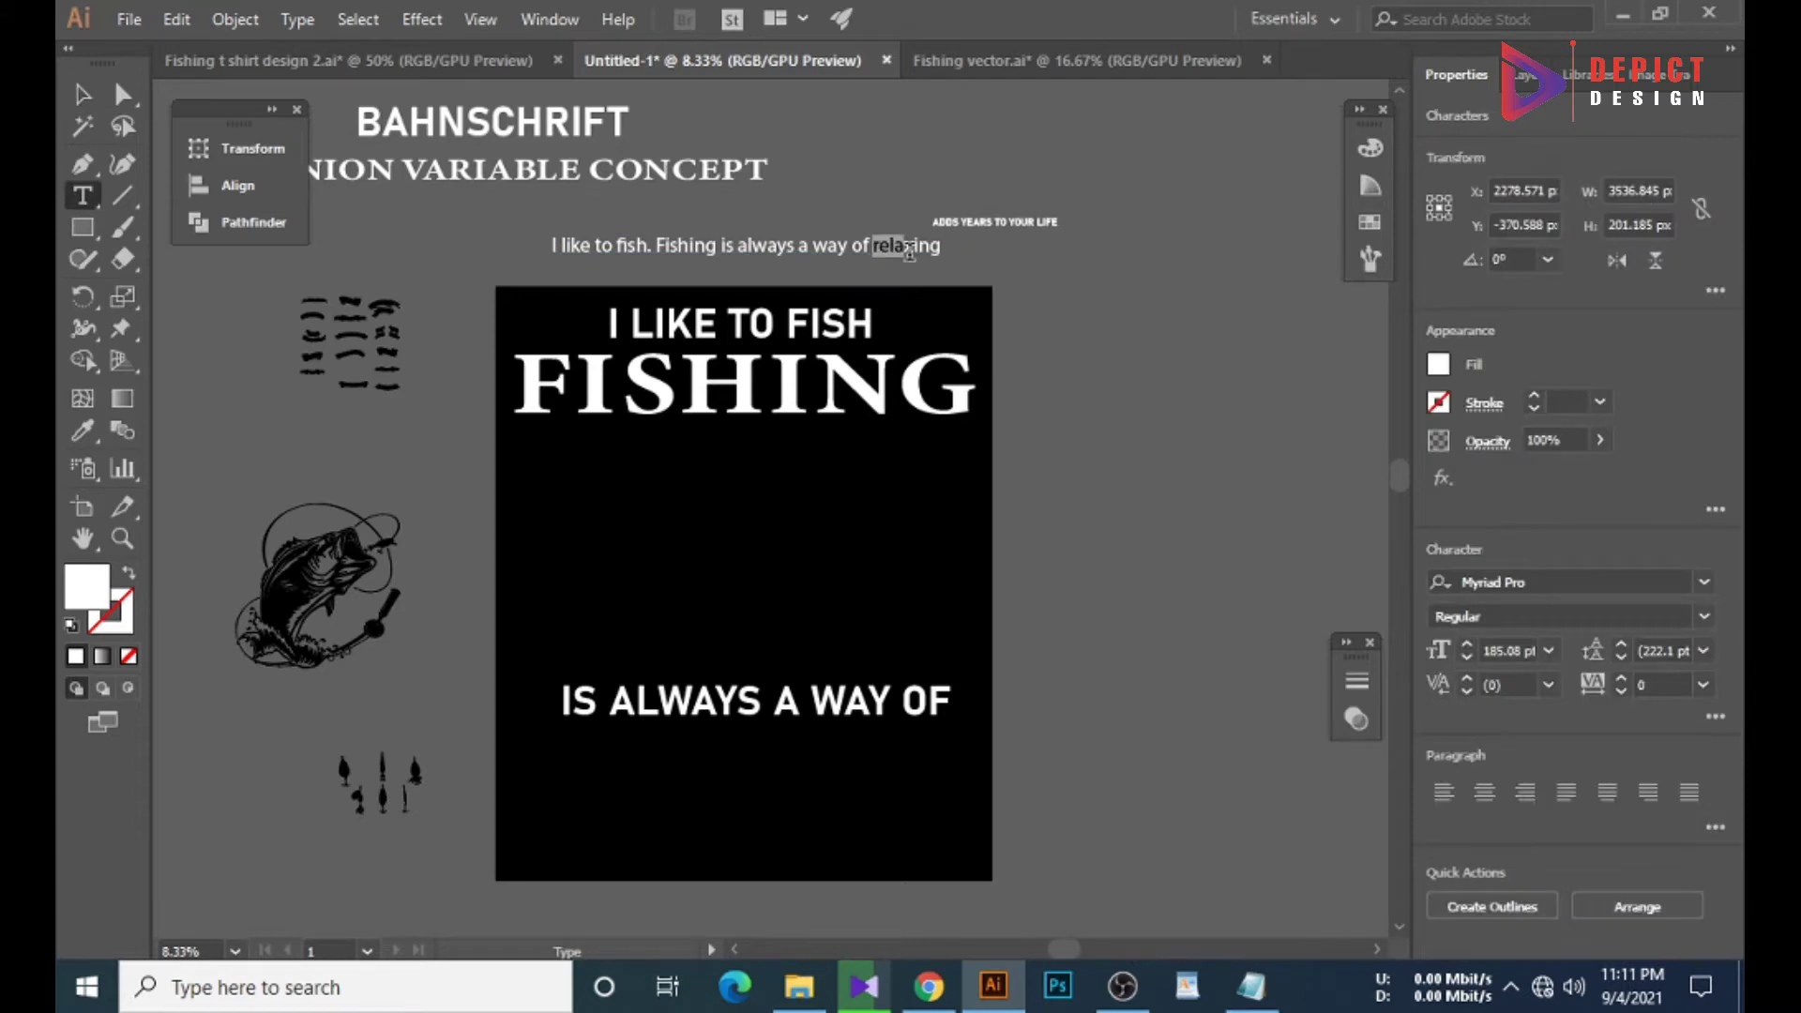
scroll(298, 427, down, 2)
key(ctrl+v)
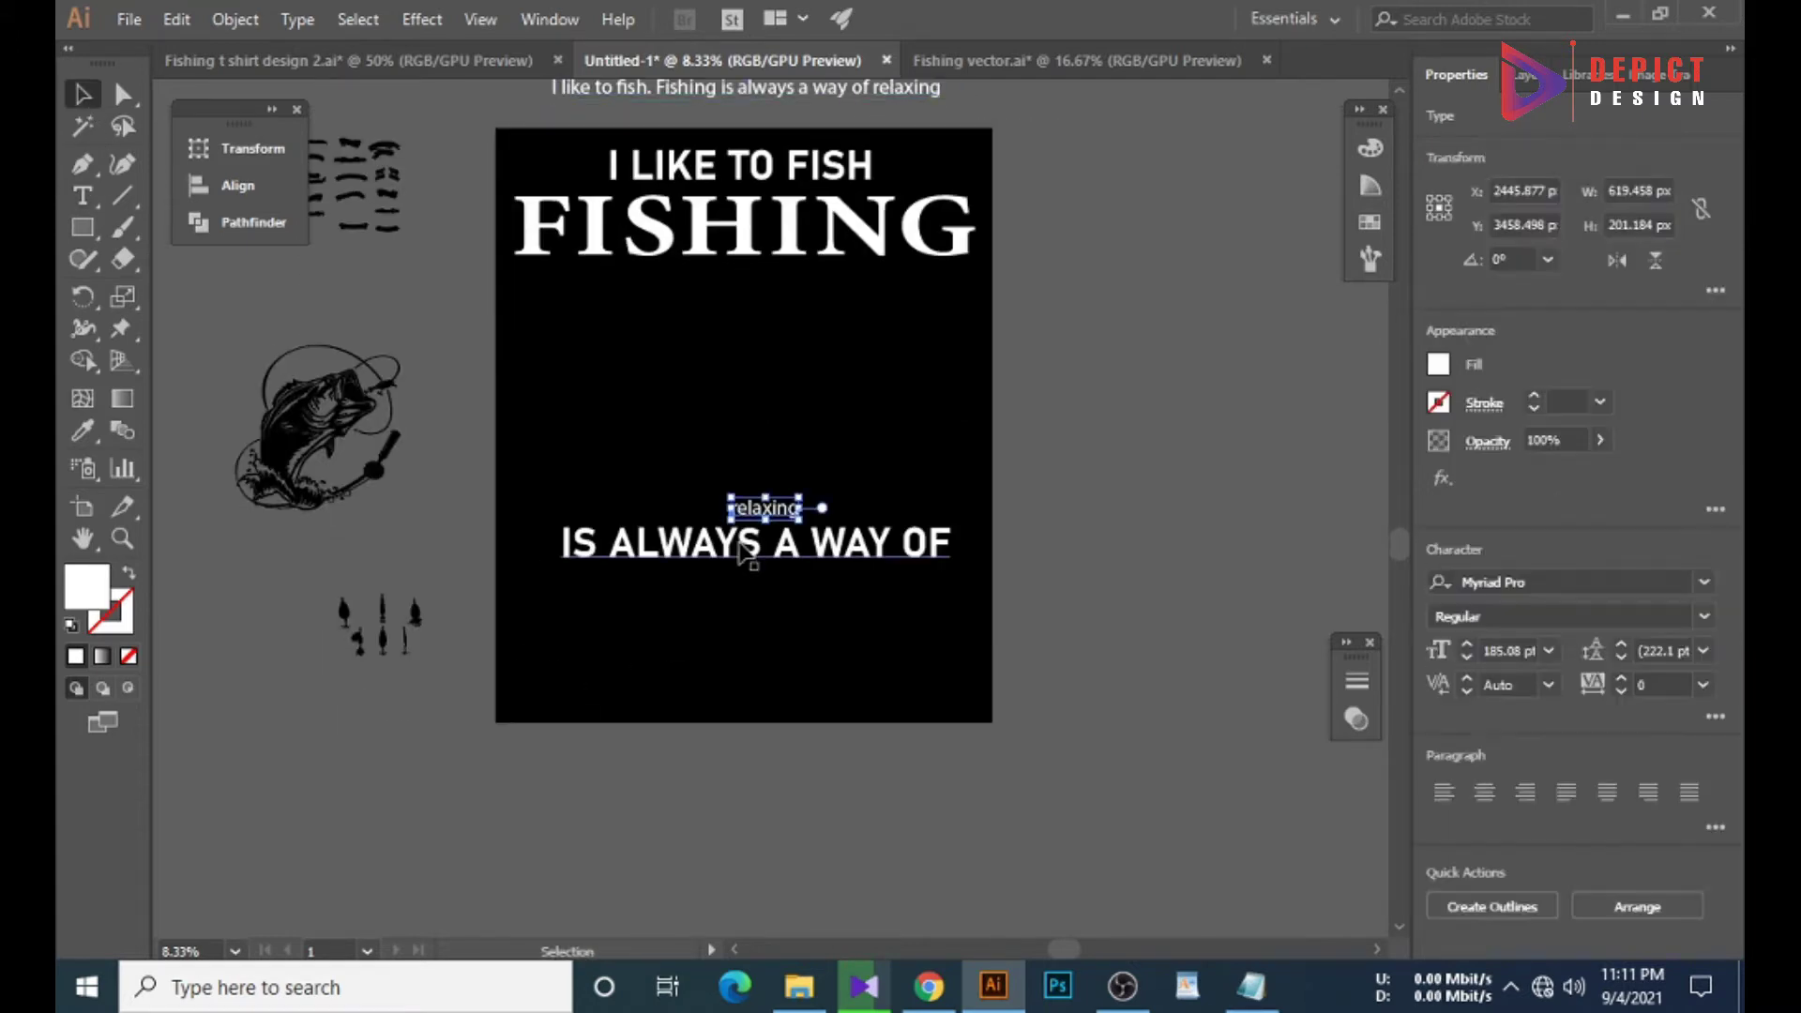
drag(761, 511, 715, 652)
Give RELAXING the FISHING serif style and fit it across the artboard bottom.
key(i)
click(531, 233)
key(v)
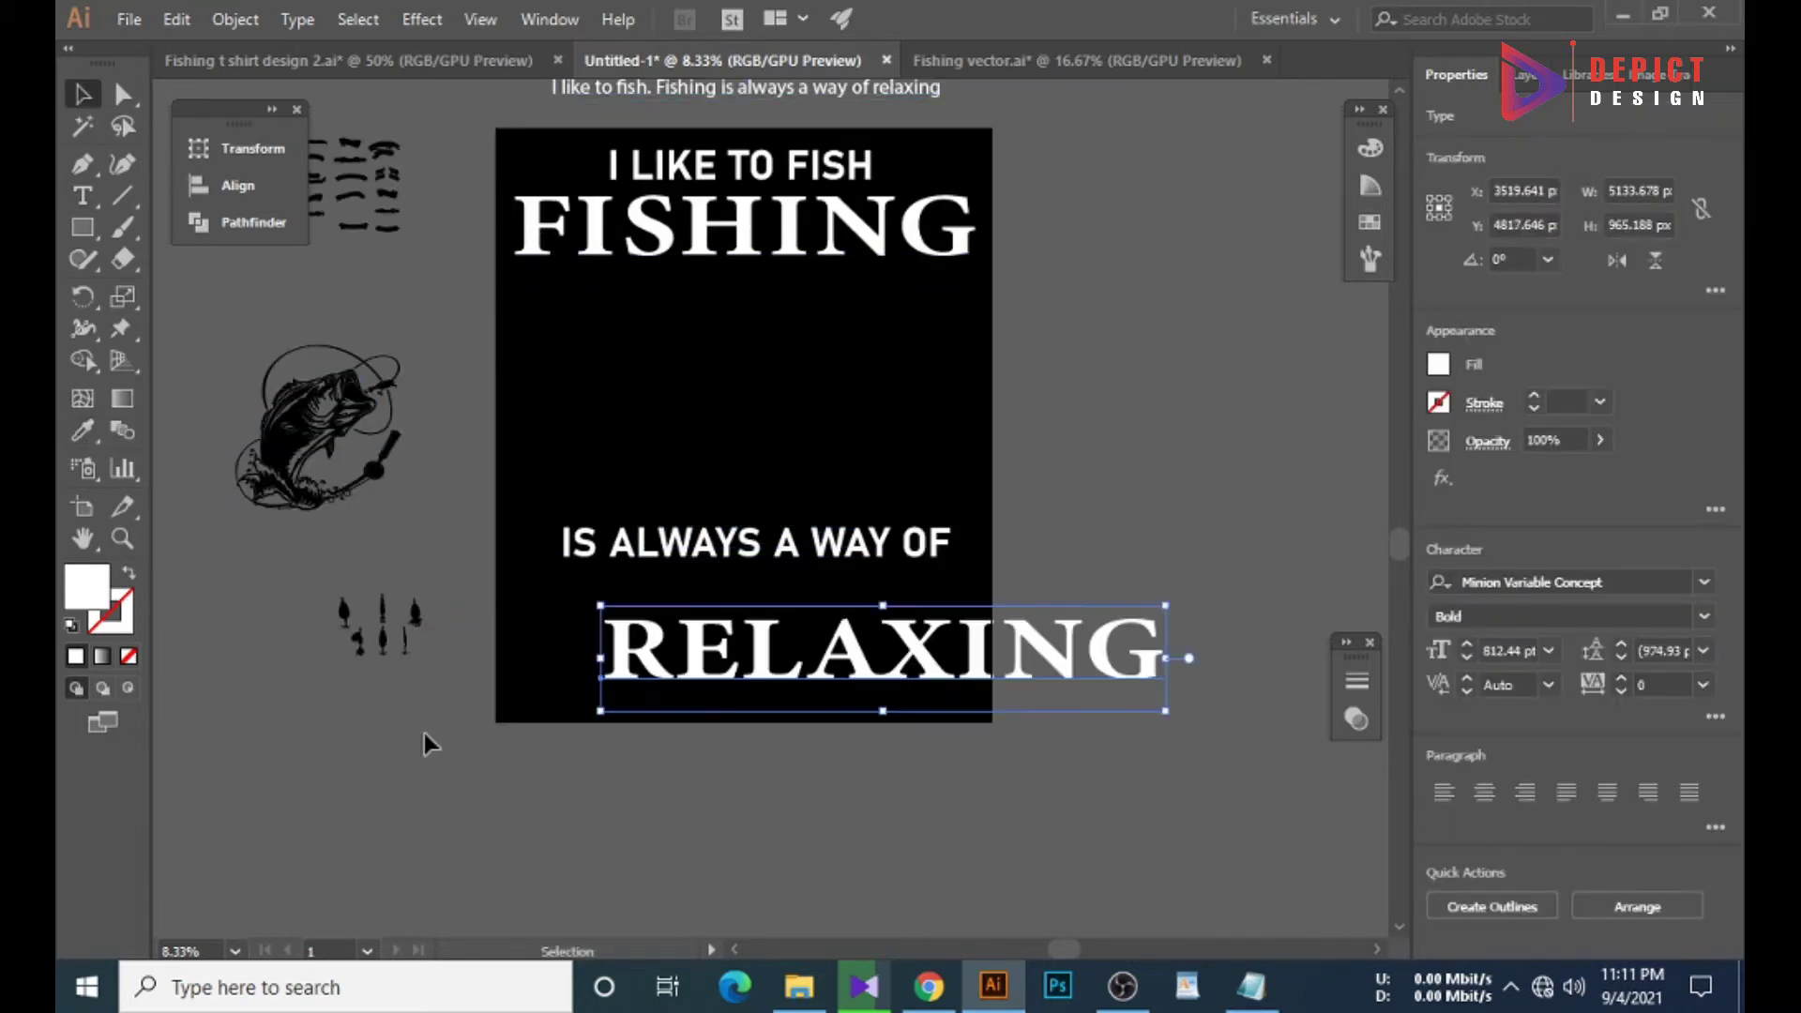
drag(882, 657, 779, 657)
drag(938, 689, 924, 689)
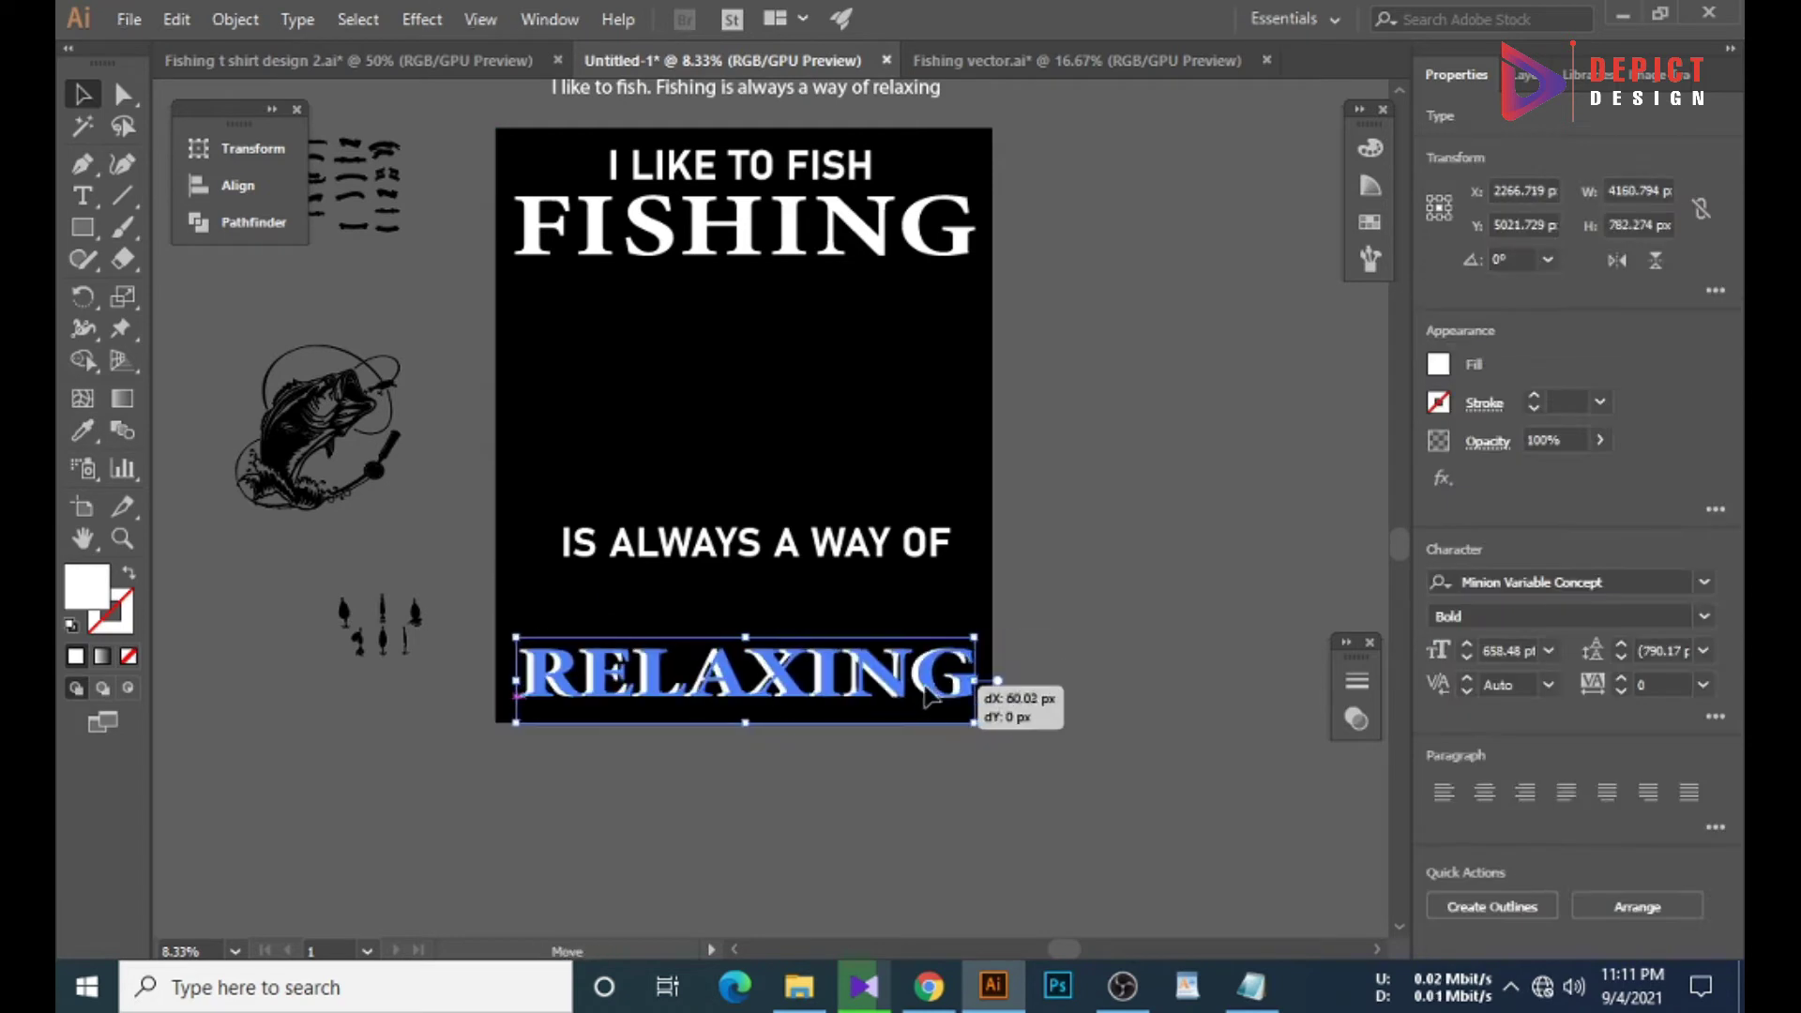
key(ctrl+shift+a)
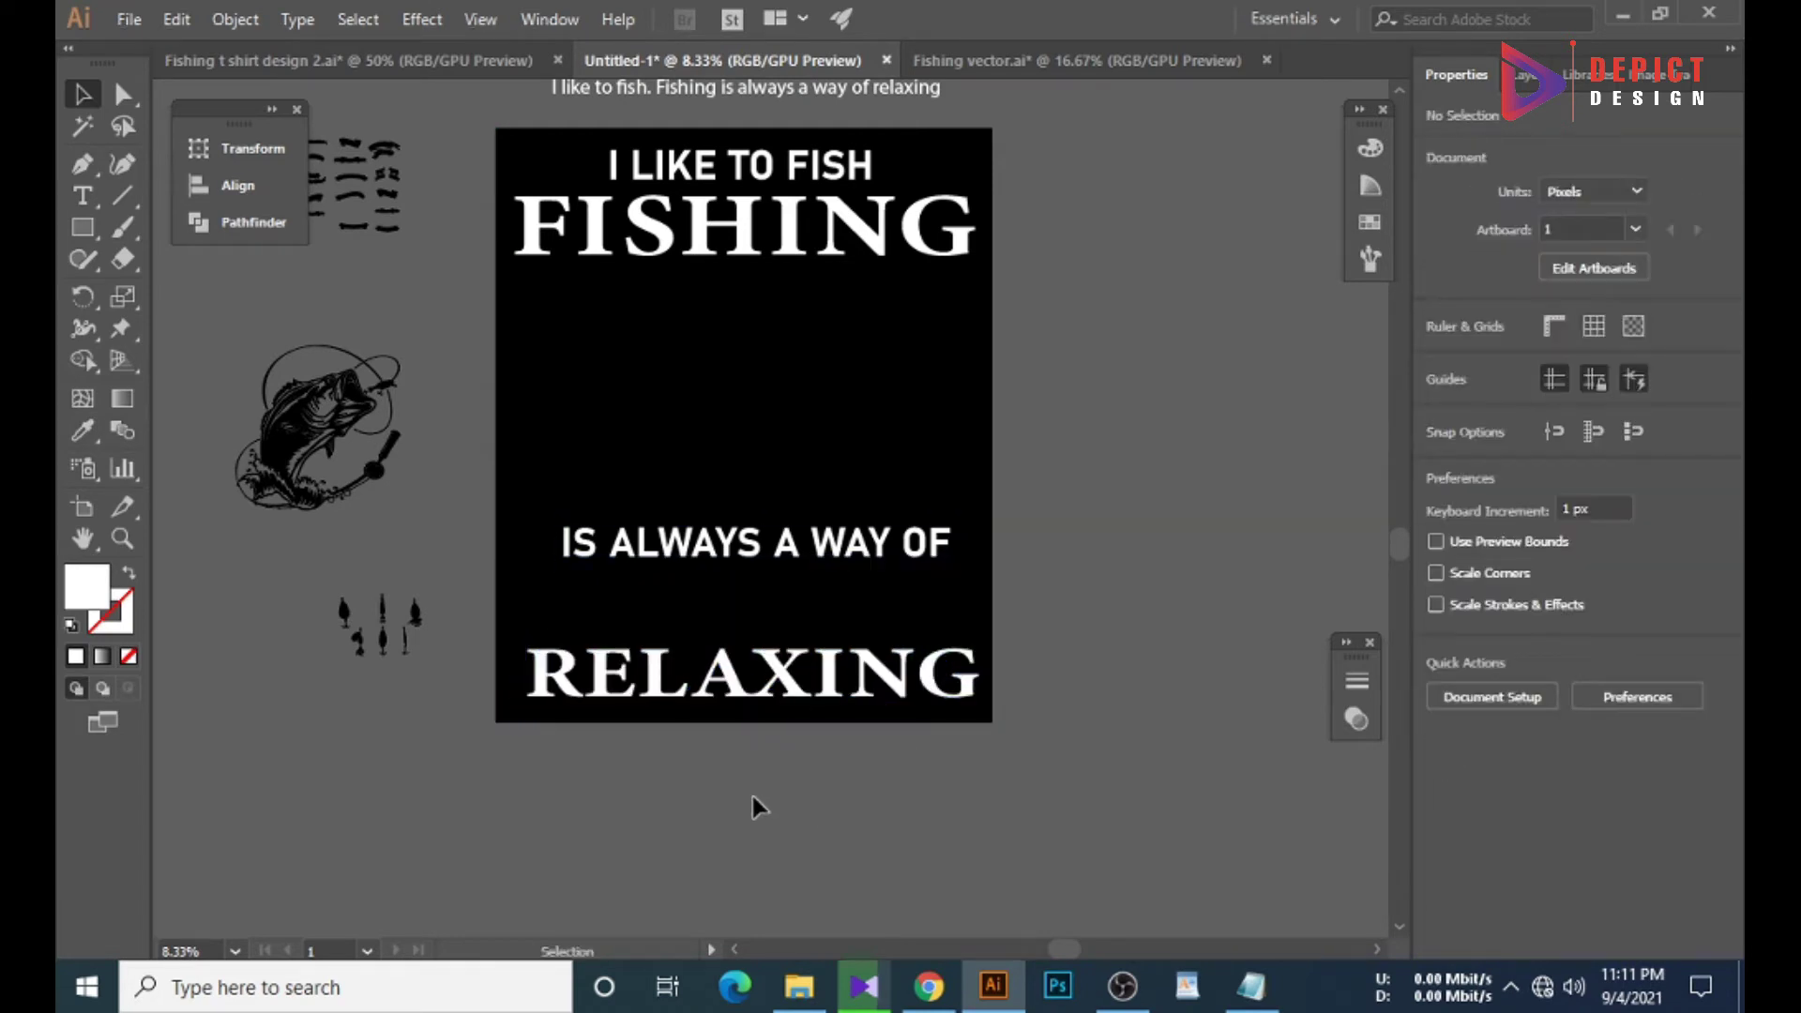
scroll(751, 791, up, 2)
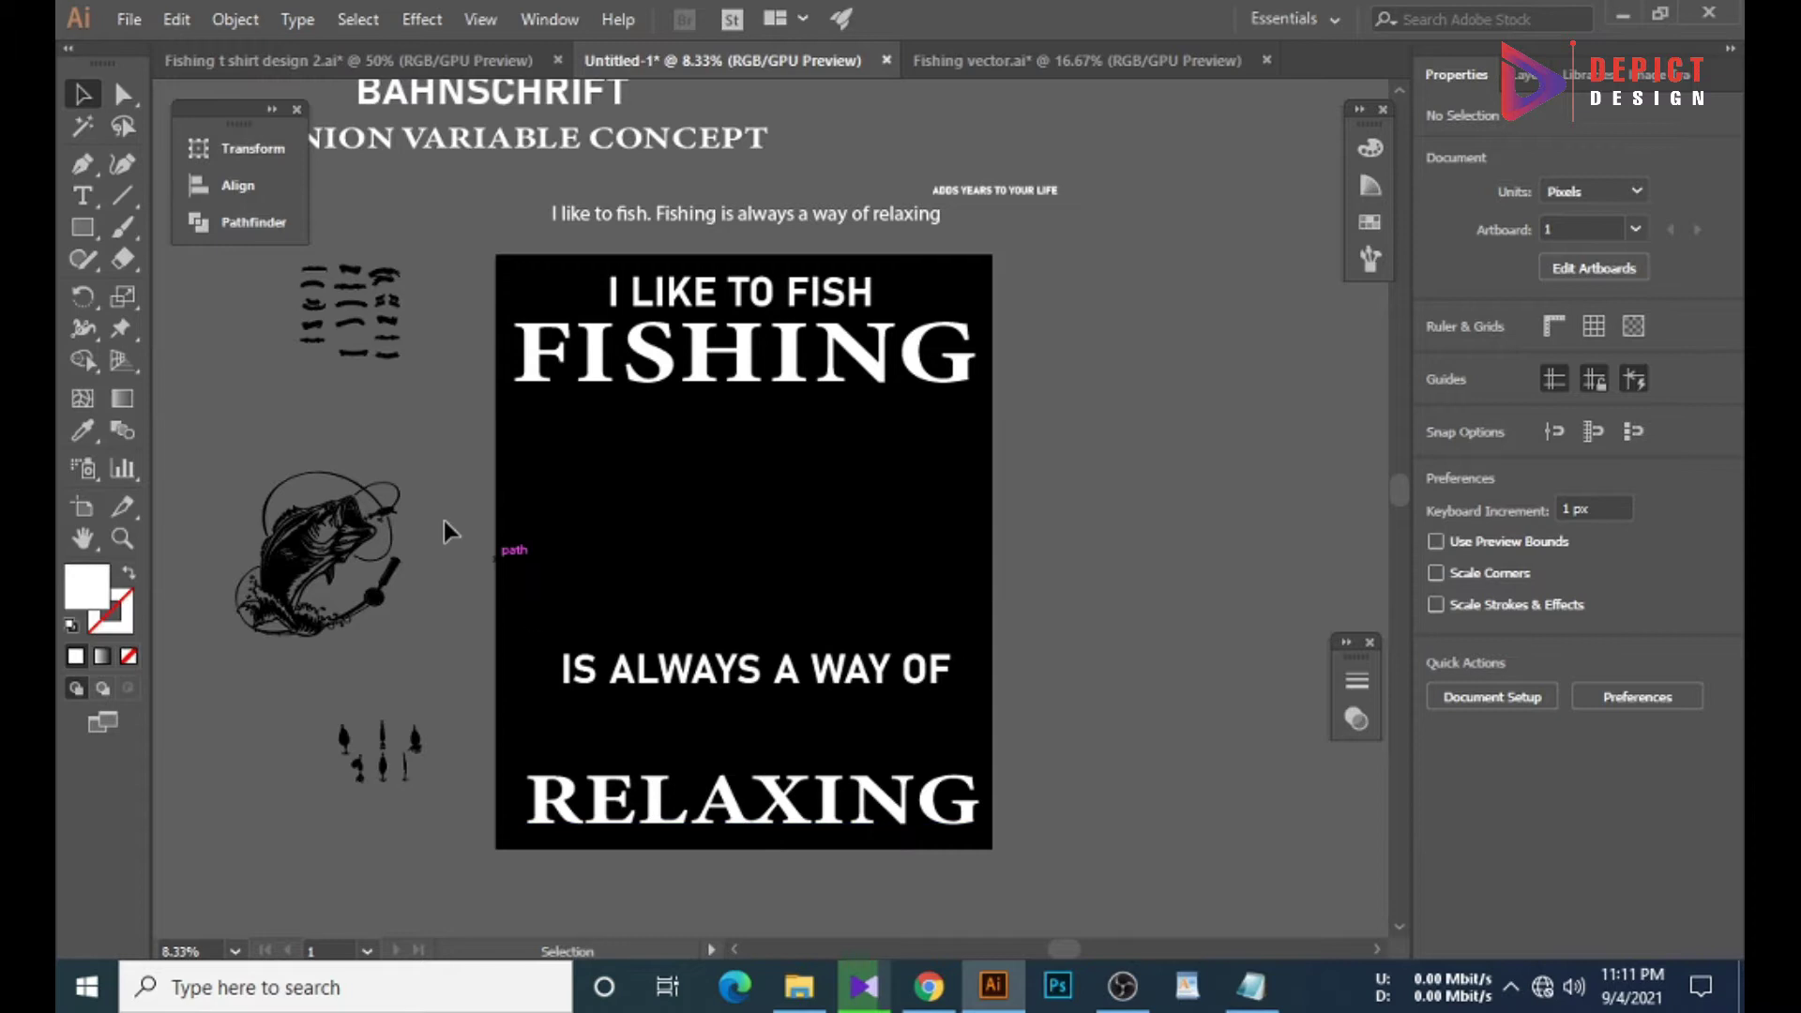
scroll(302, 246, up, 3)
Pick the grouped ribbon from the ribbon shapes and paste it onto the artboard.
scroll(302, 246, up, 2)
click(375, 459)
click(436, 601)
click(375, 802)
click(619, 877)
click(600, 694)
scroll(422, 723, down, 4)
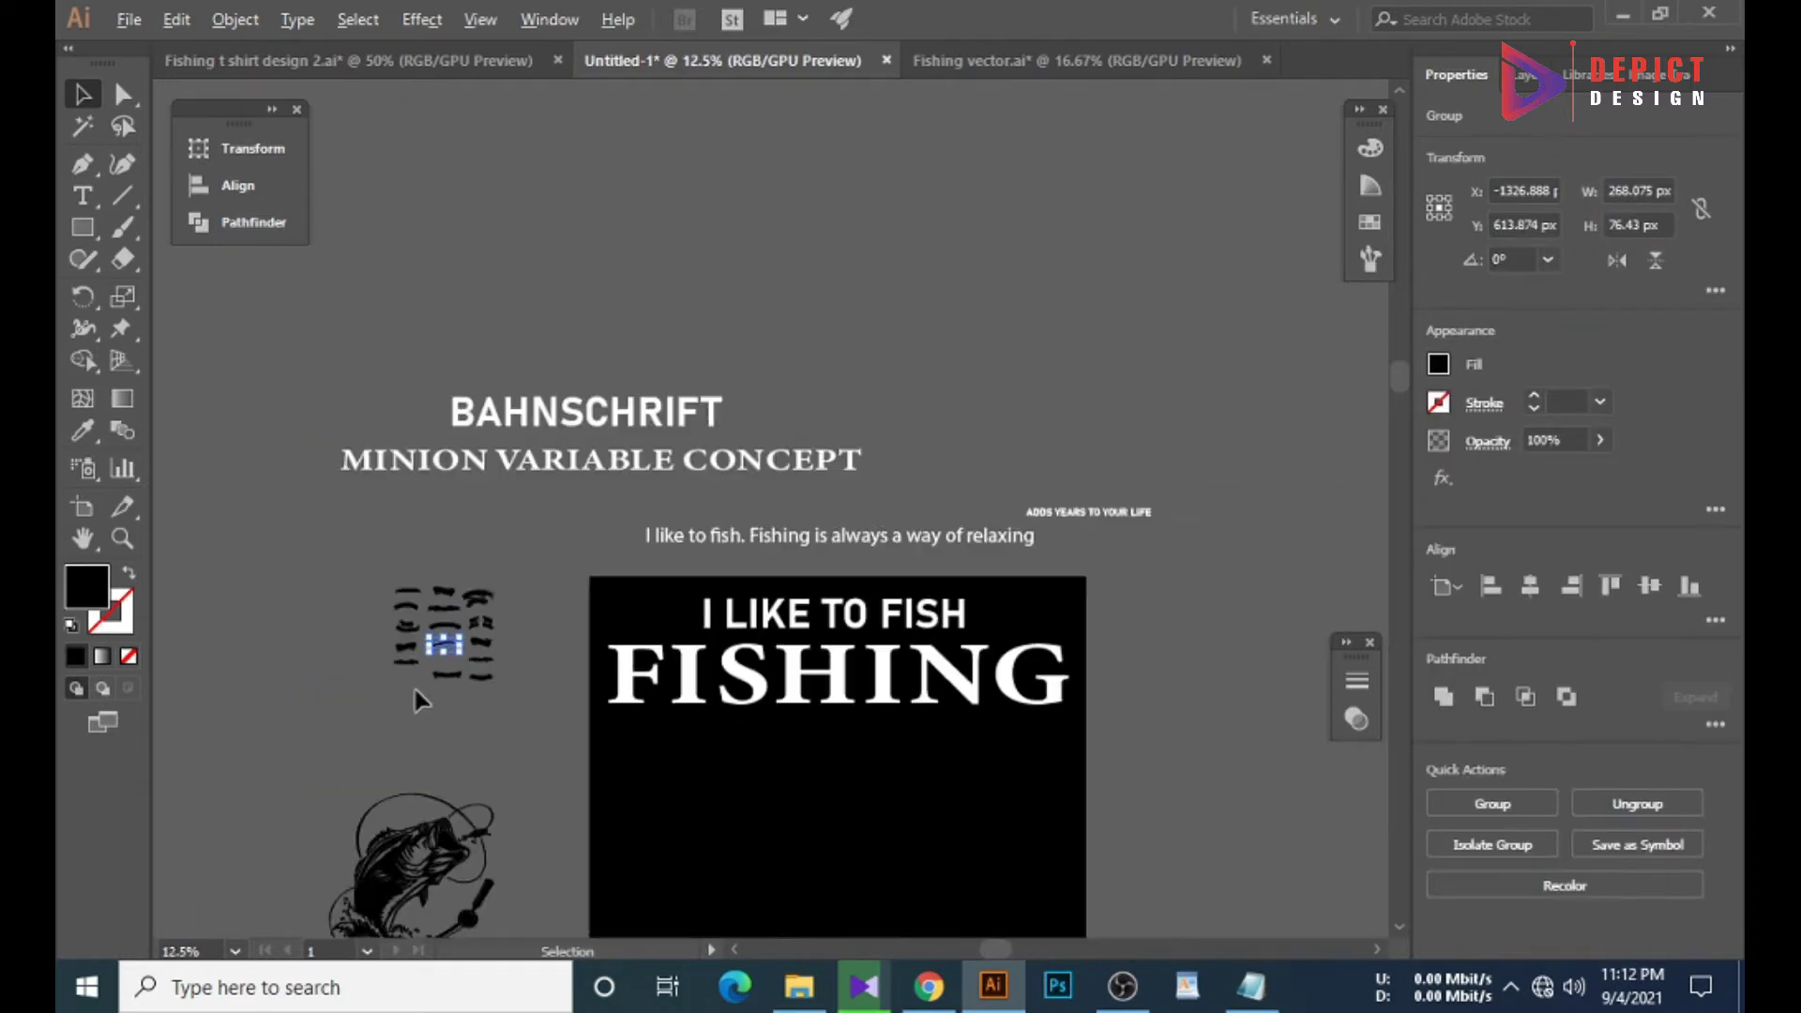
scroll(506, 636, down, 1)
scroll(833, 675, down, 1)
scroll(844, 648, up, 2)
key(ctrl+x)
key(ctrl+v)
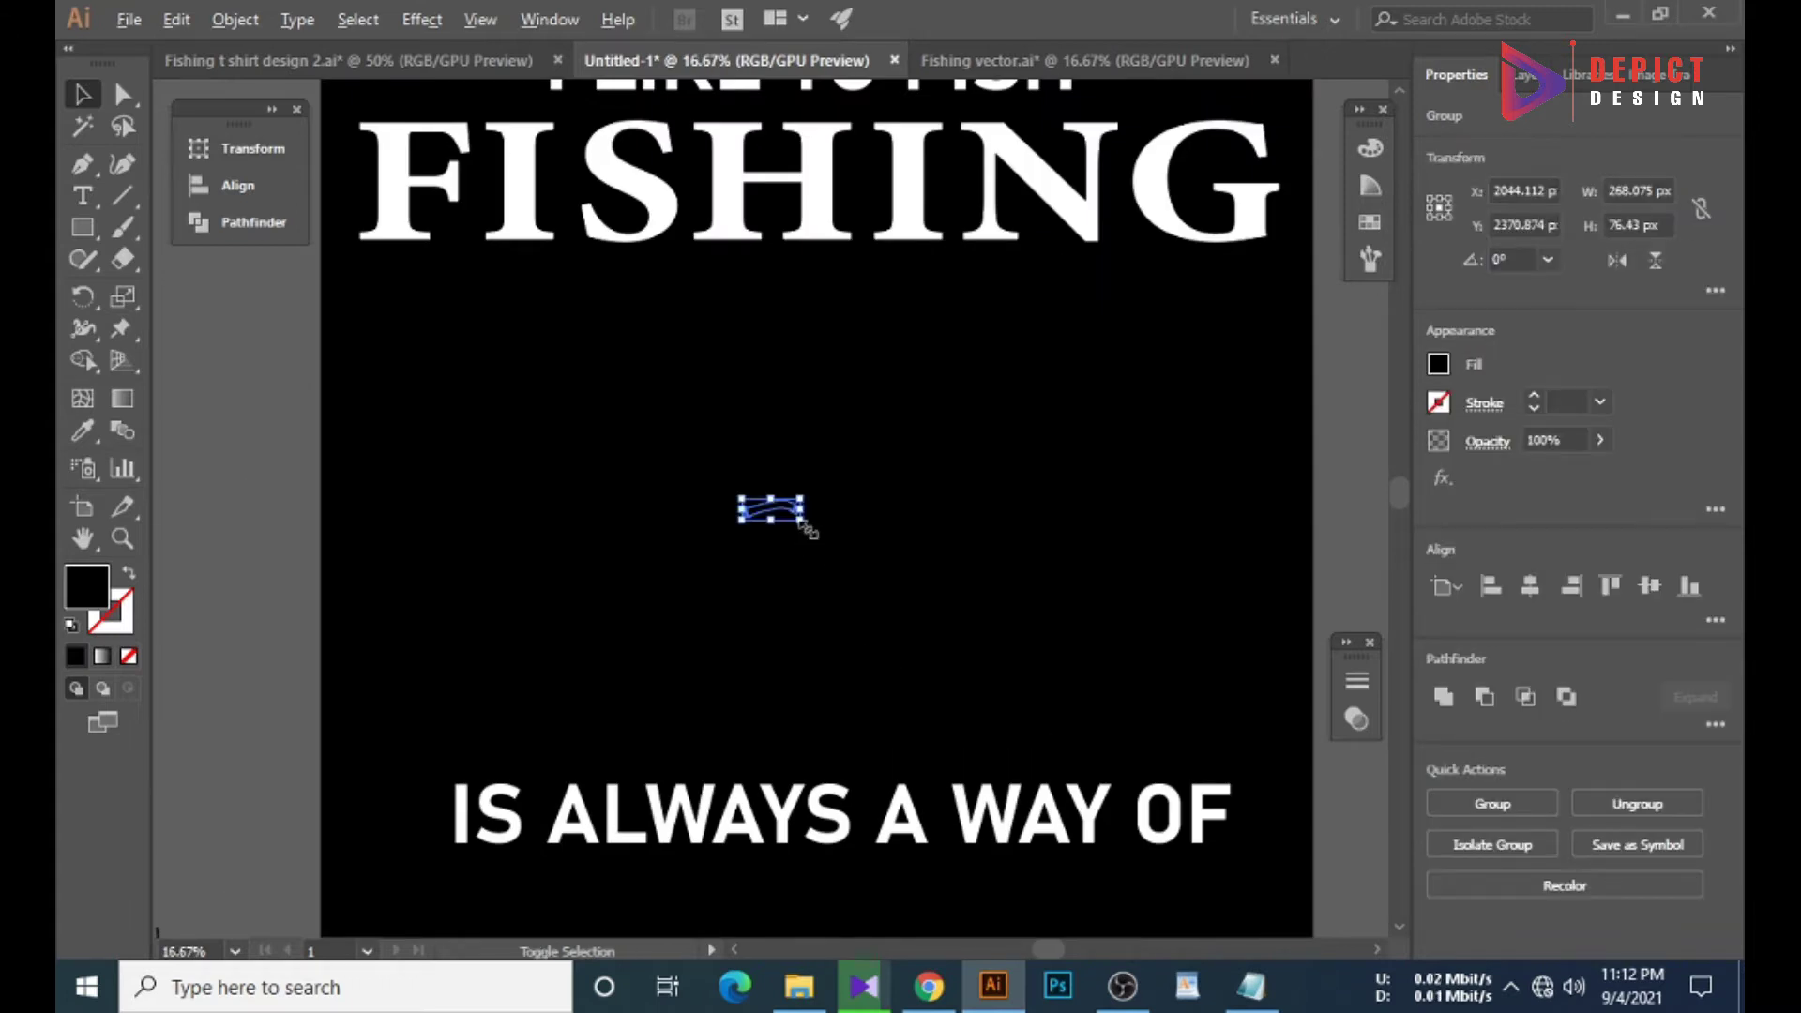
Enlarge the ribbon about 7.6 times, fill it red, and position it over the tagline.
drag(805, 525, 1060, 588)
scroll(503, 631, down, 1)
scroll(503, 631, down, 3)
click(1370, 221)
click(1125, 187)
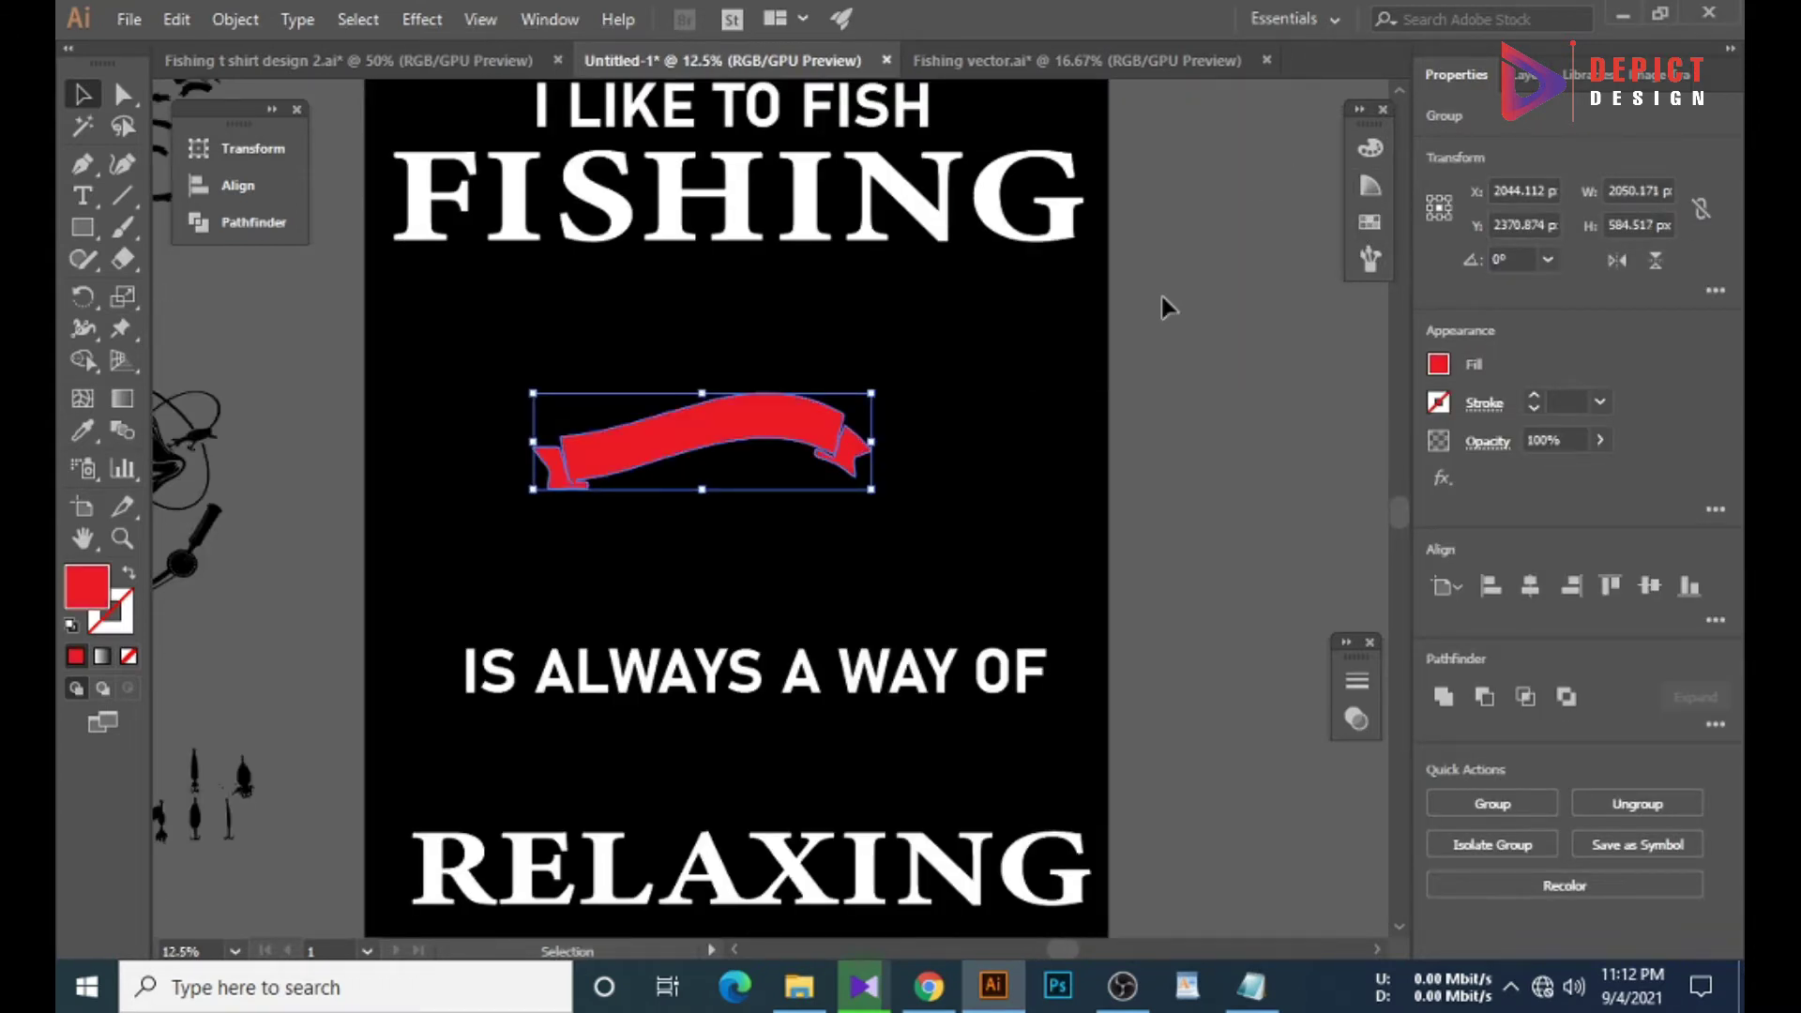
click(1163, 307)
scroll(938, 305, down, 1)
drag(763, 301, 1070, 608)
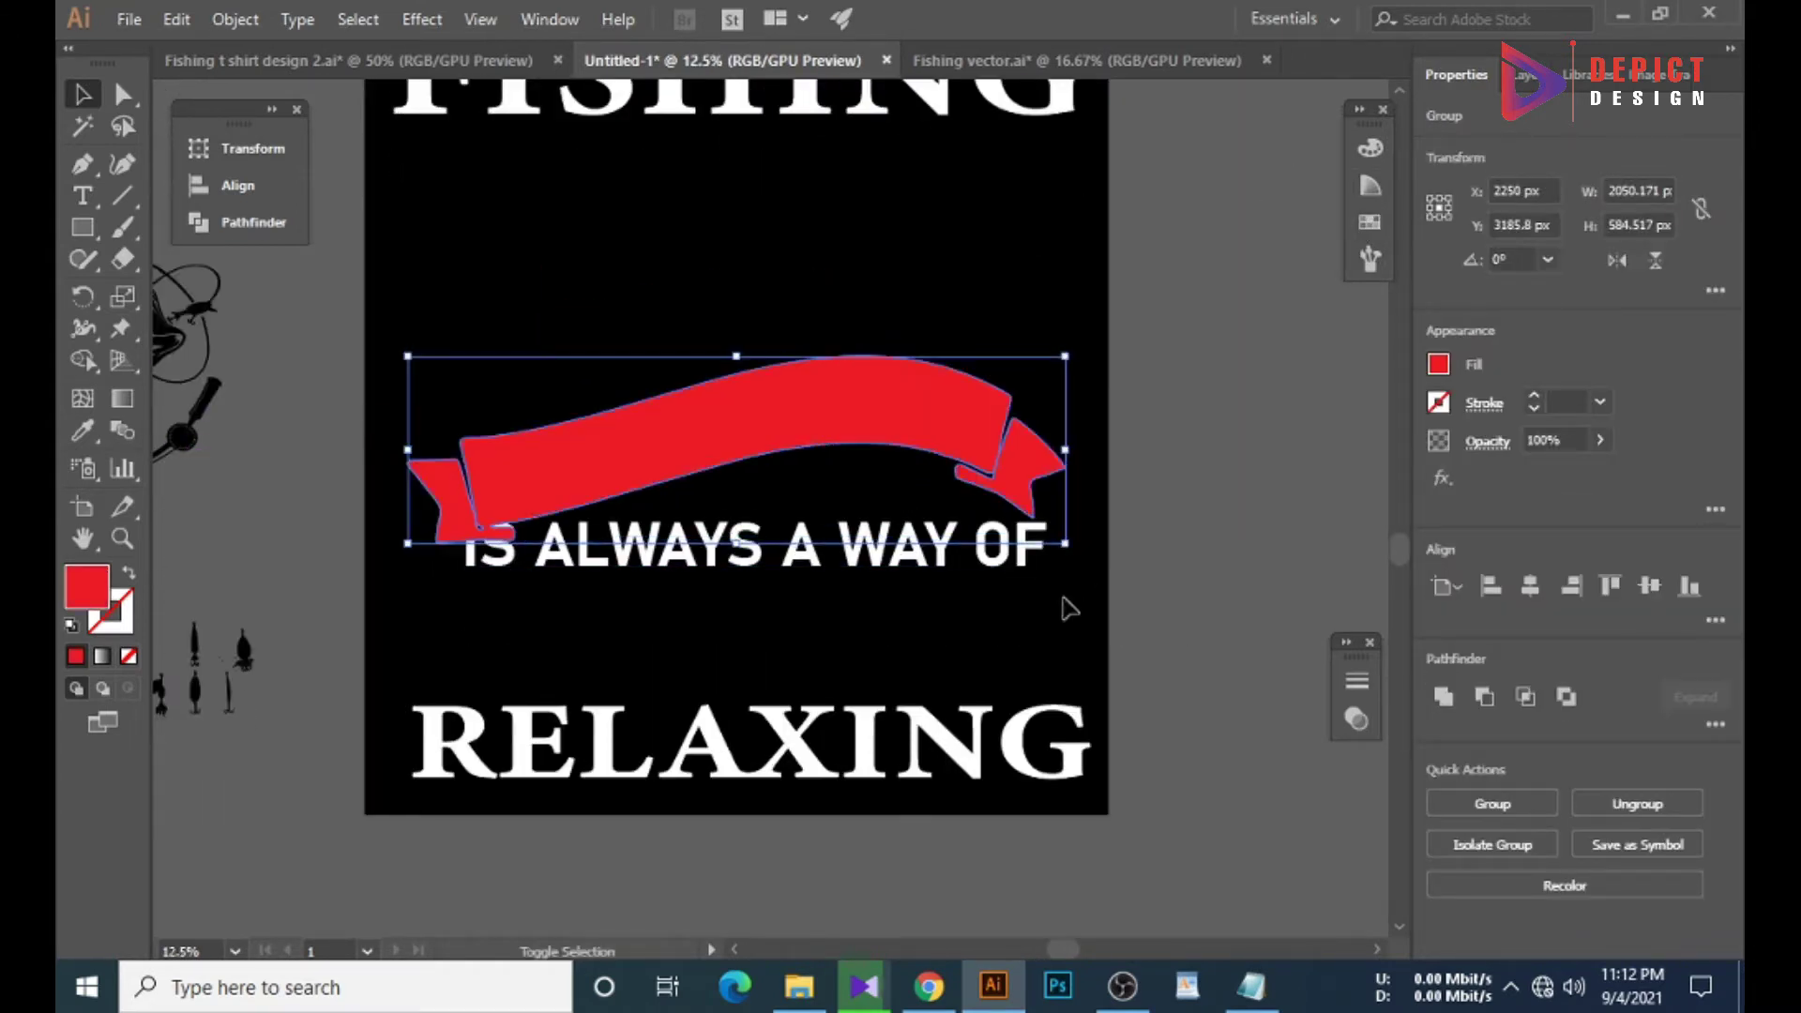
drag(938, 422, 938, 502)
Bring the IS ALWAYS A WAY OF text in front of the ribbon.
click(826, 576)
right_click(813, 582)
click(1257, 427)
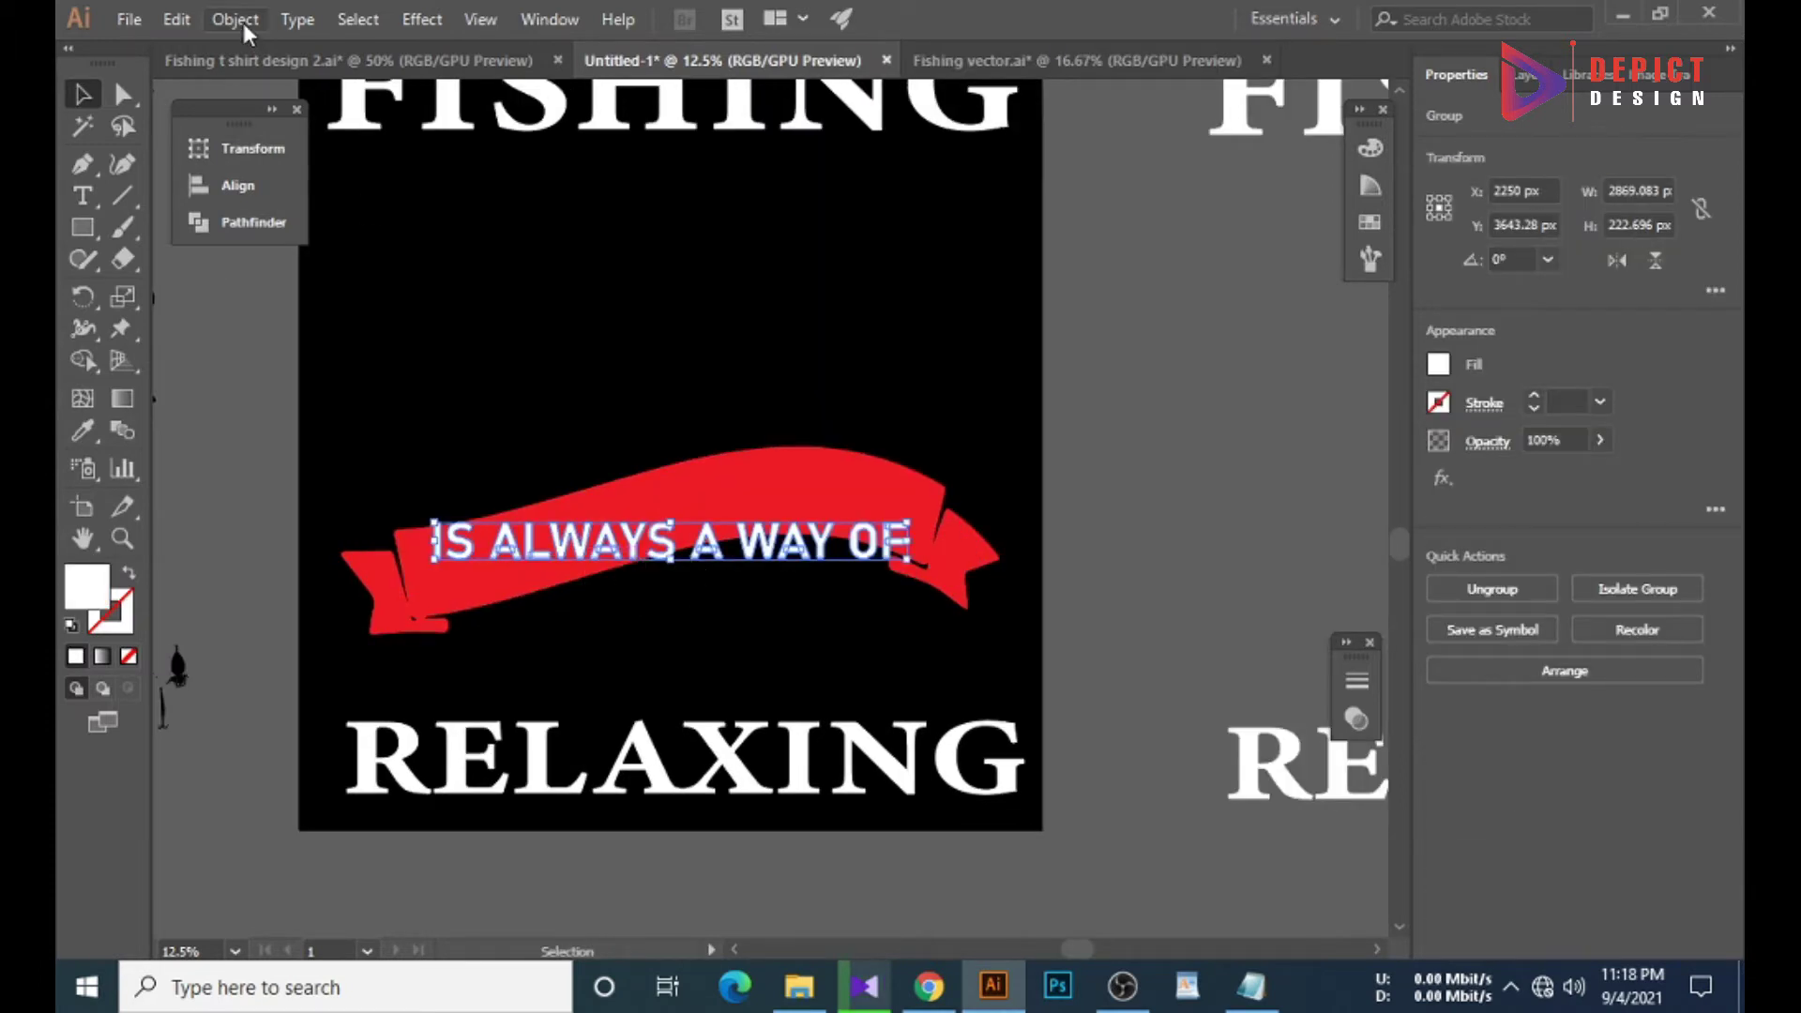
Apply Envelope Distort Make with Mesh to the tagline at 2 rows by 4 columns.
click(235, 19)
click(741, 728)
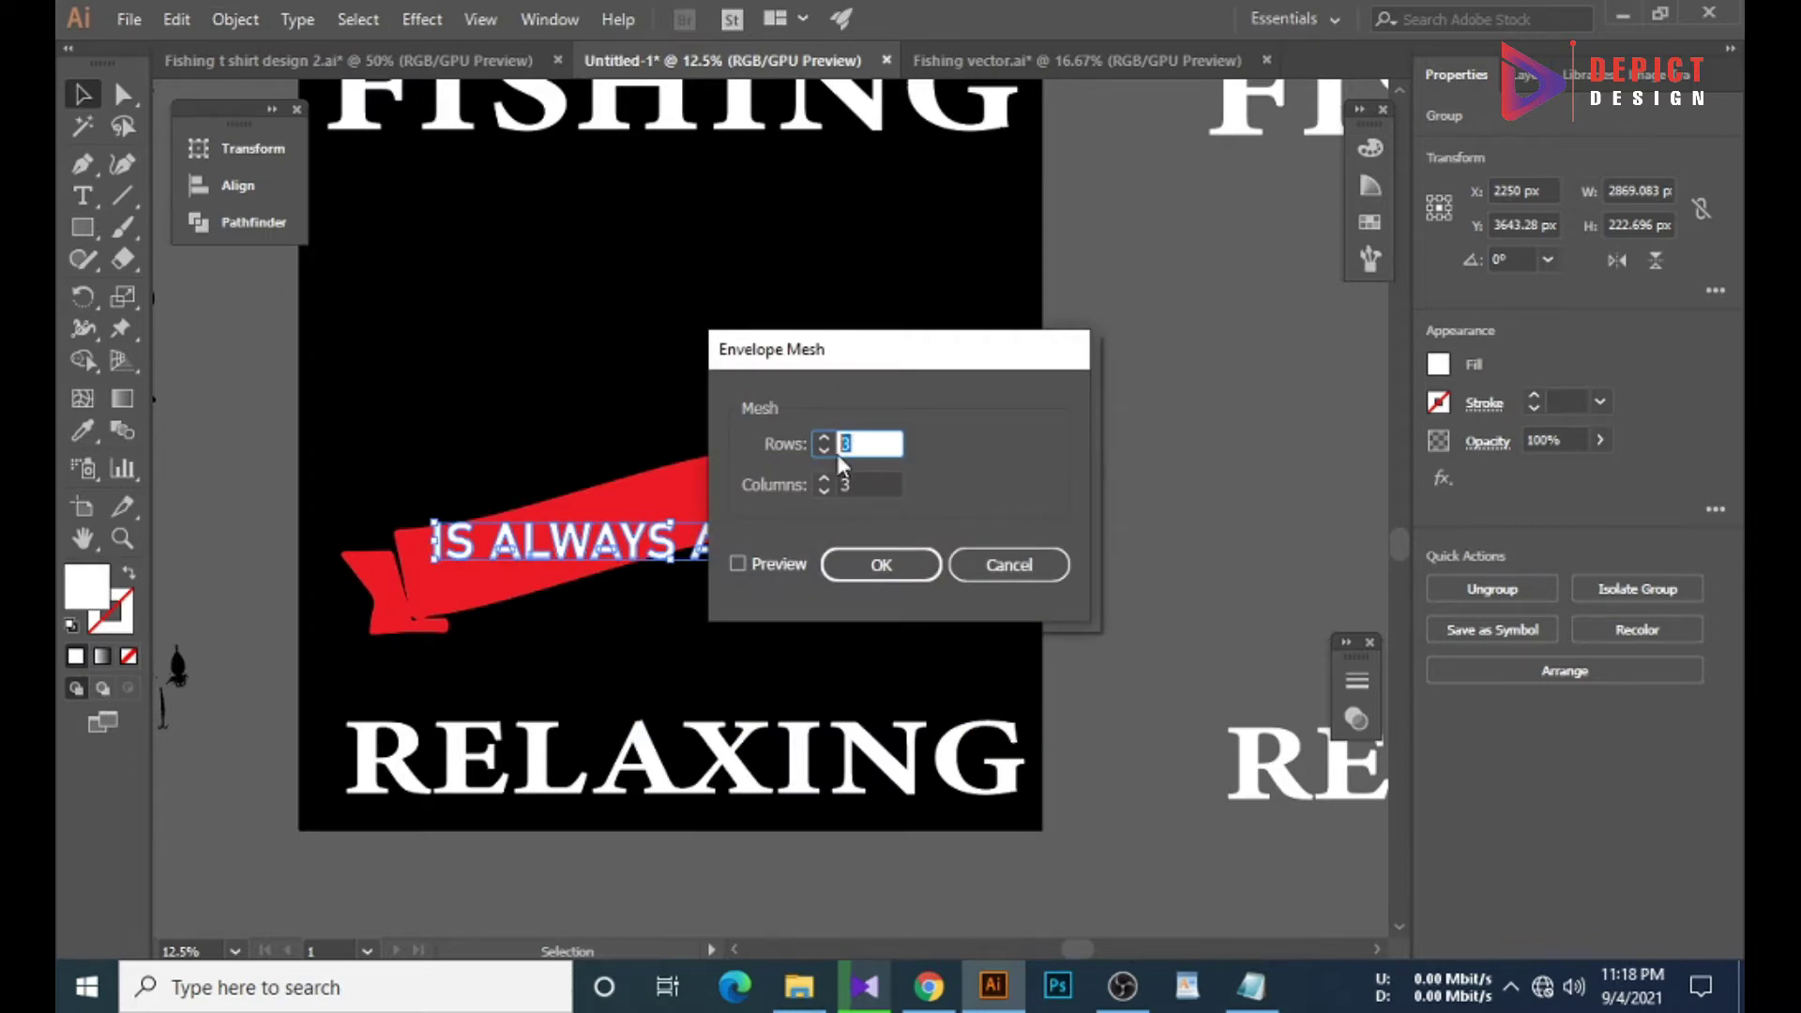
click(737, 564)
double_click(845, 445)
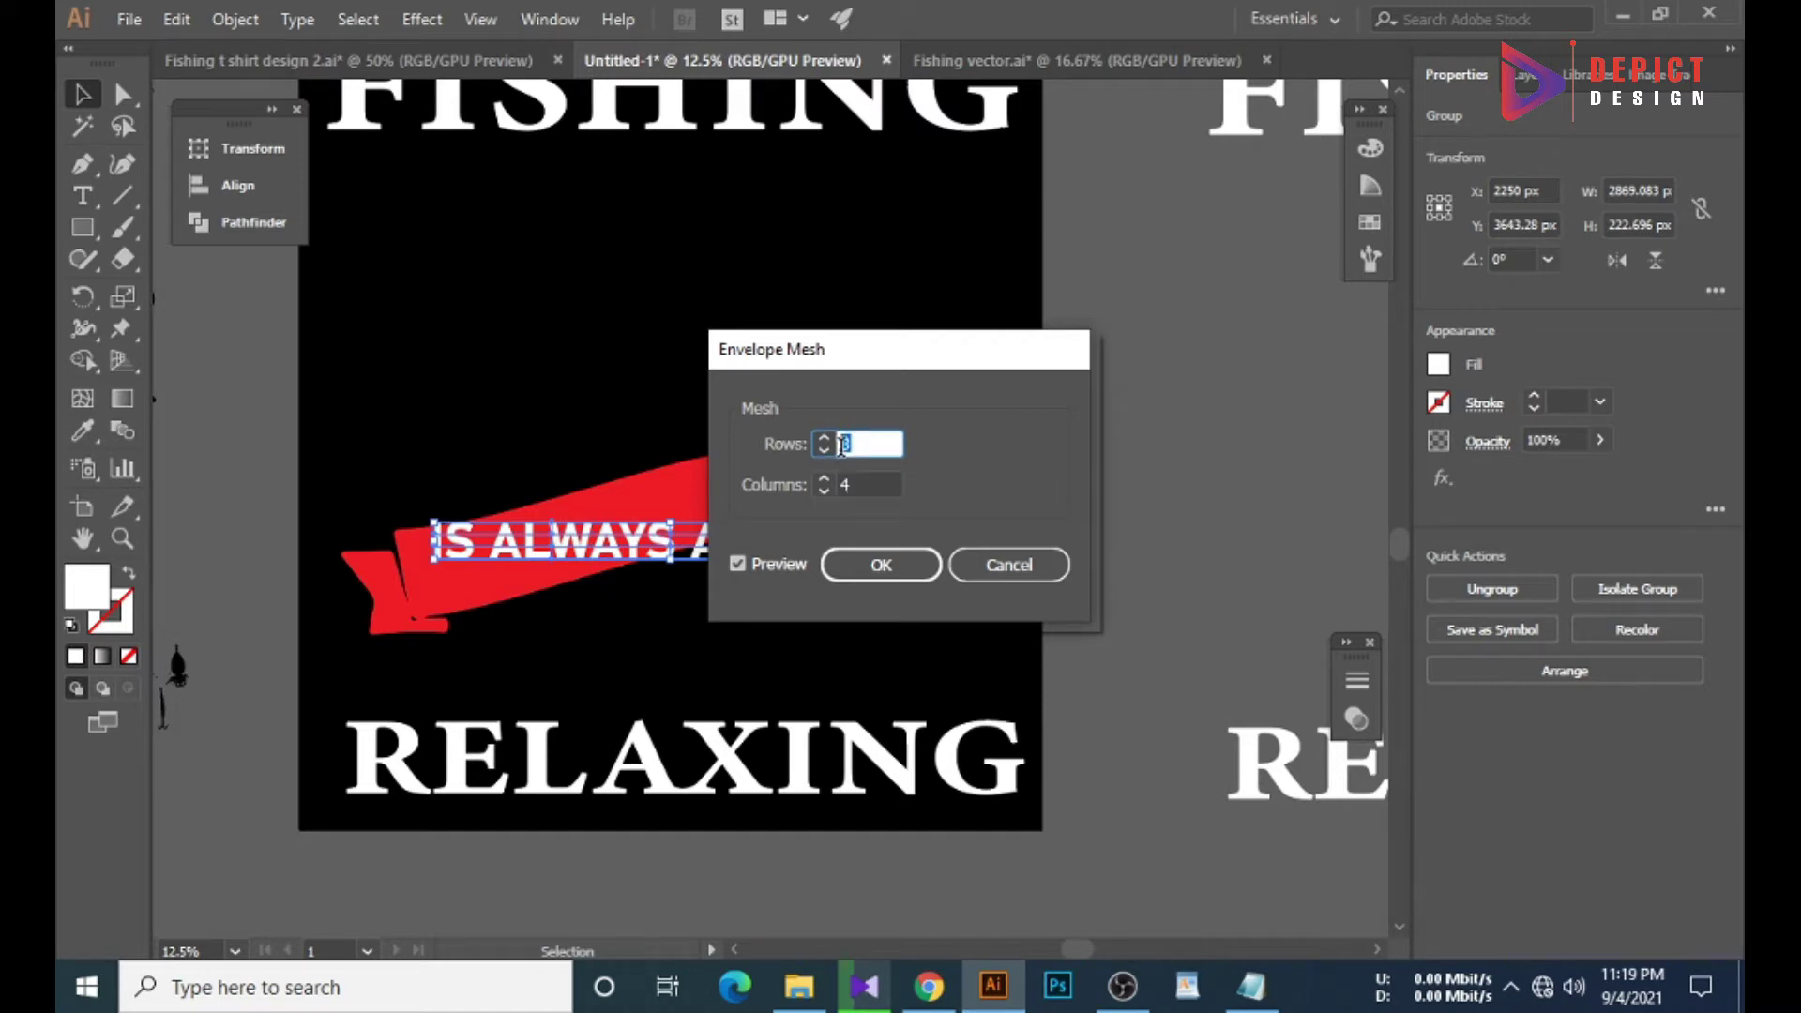
text(1)
key(Up)
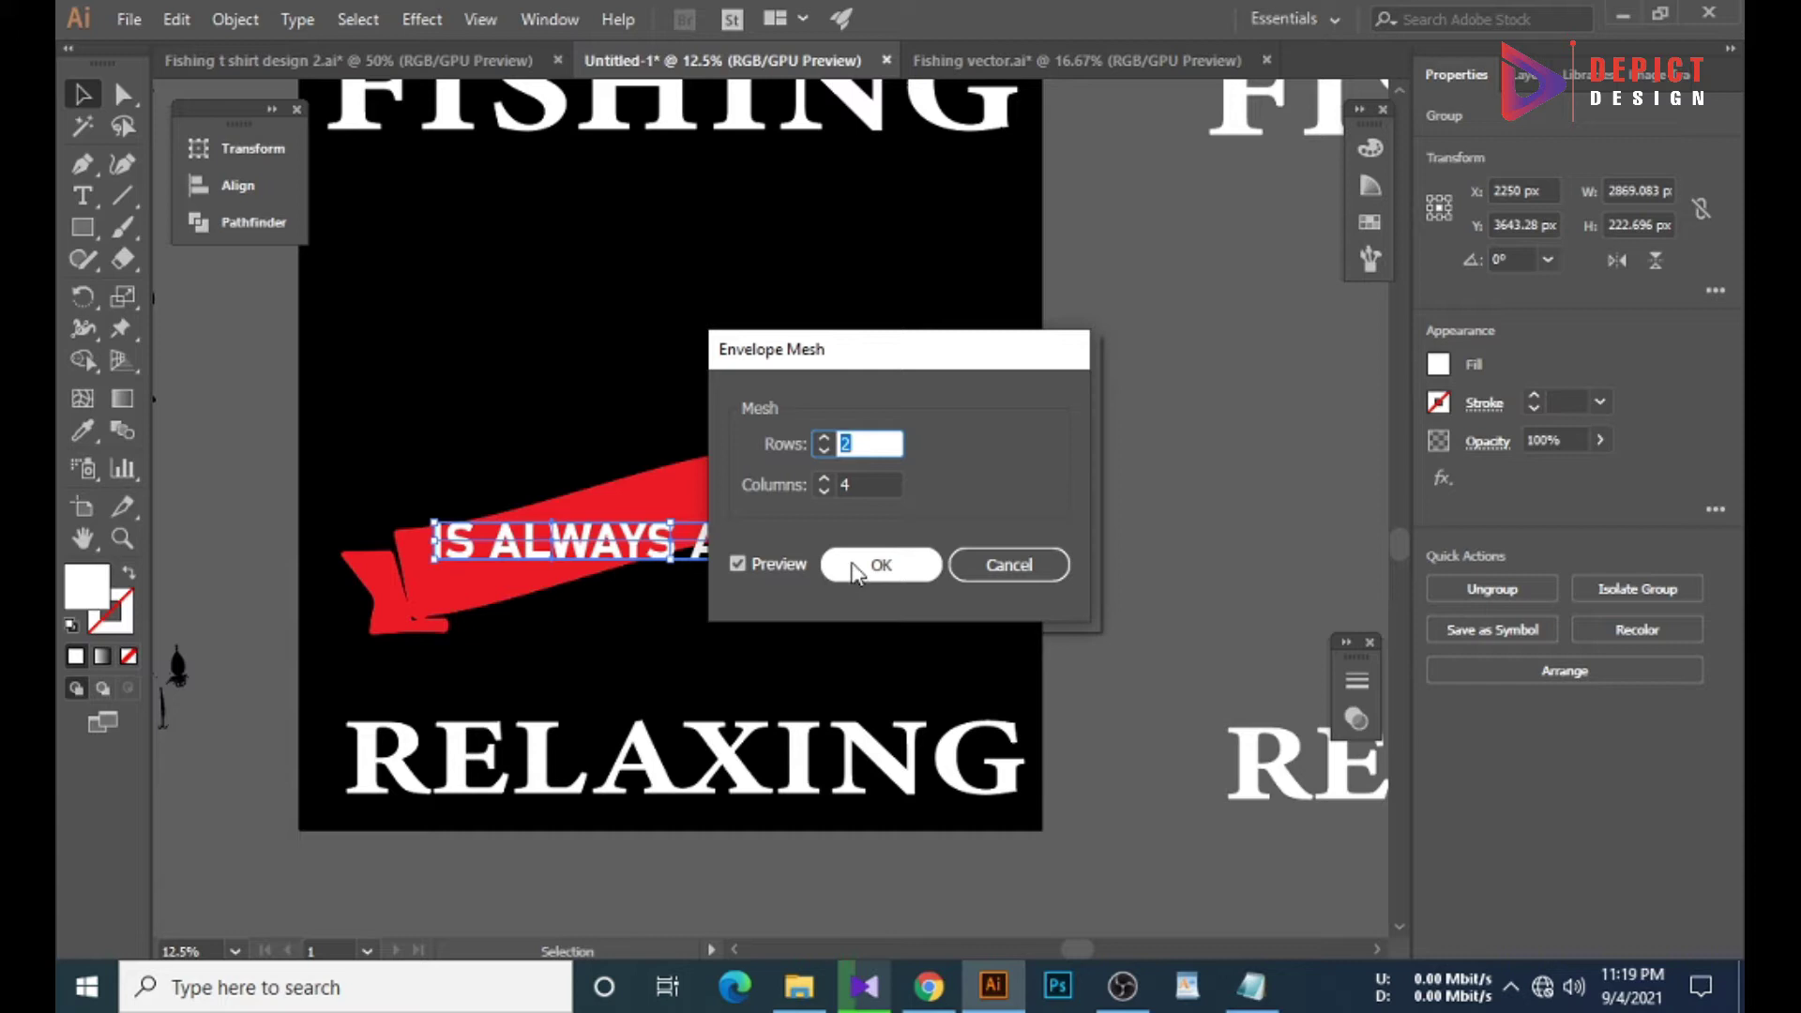
click(855, 567)
key(ctrl+plus)
key(ctrl+plus)
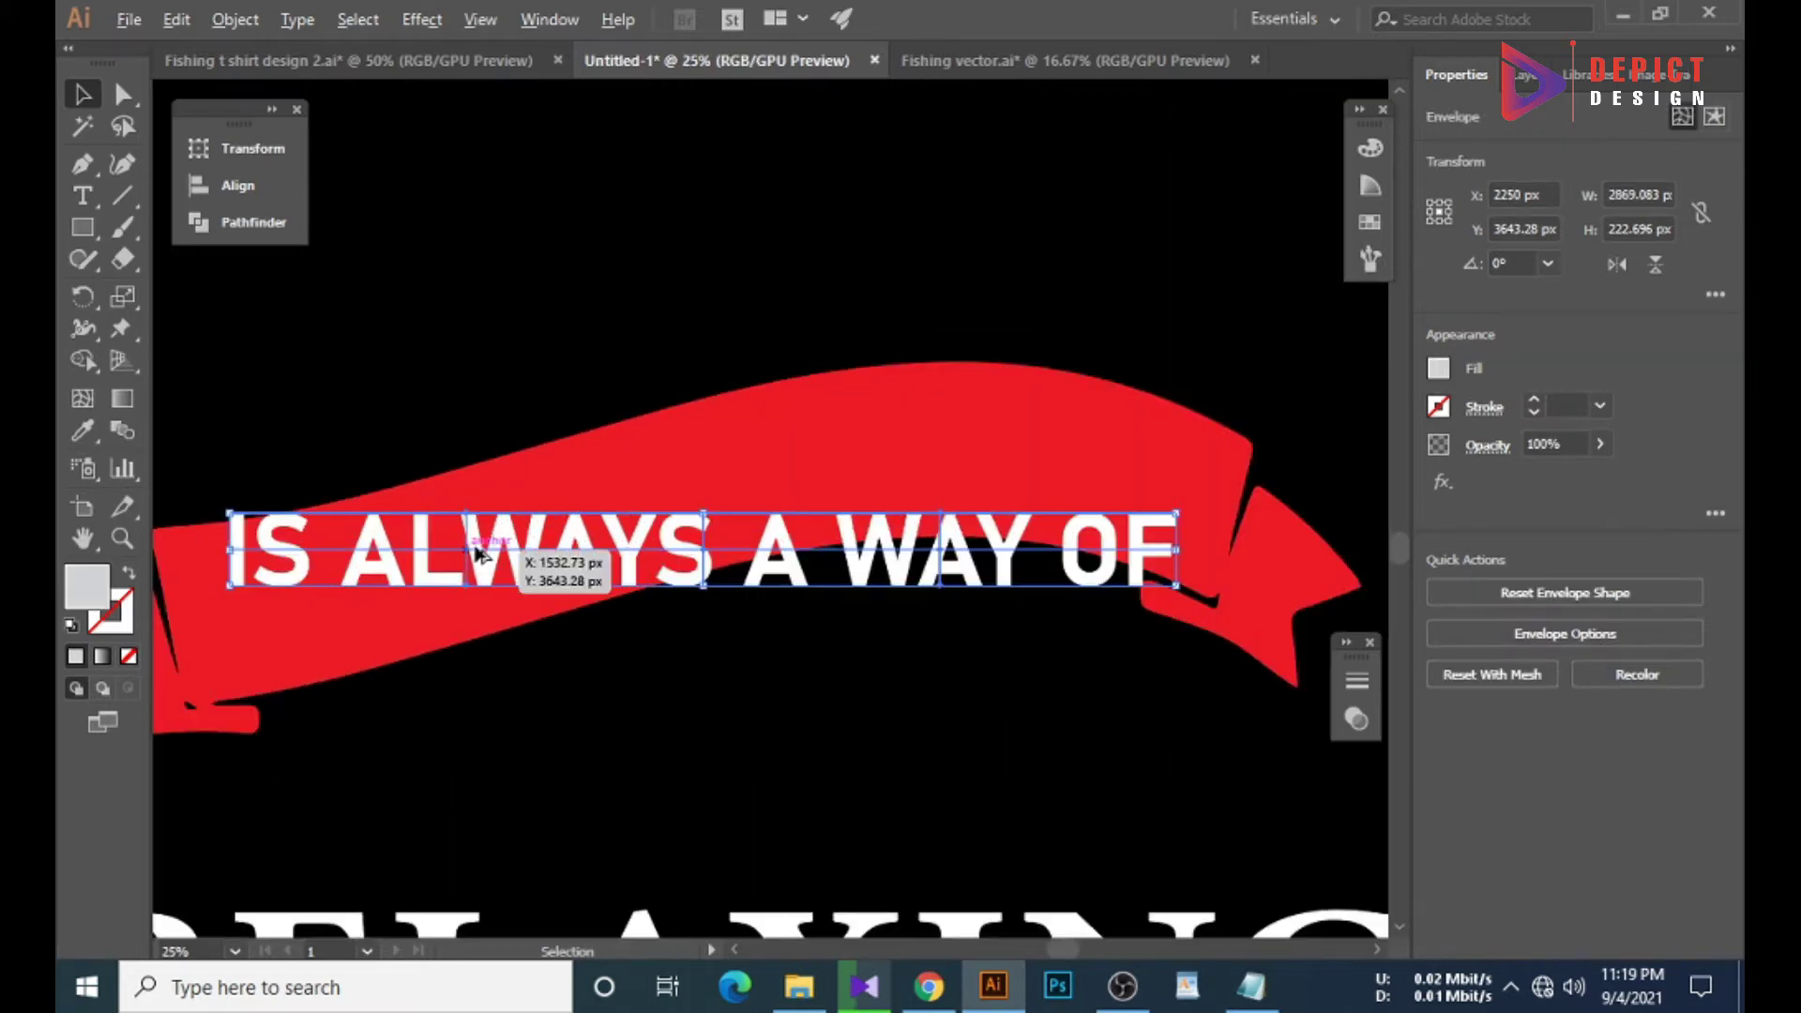
Pull the mesh's left end down and raise points near ALWAYS A, WAY and OF.
key(ctrl+minus)
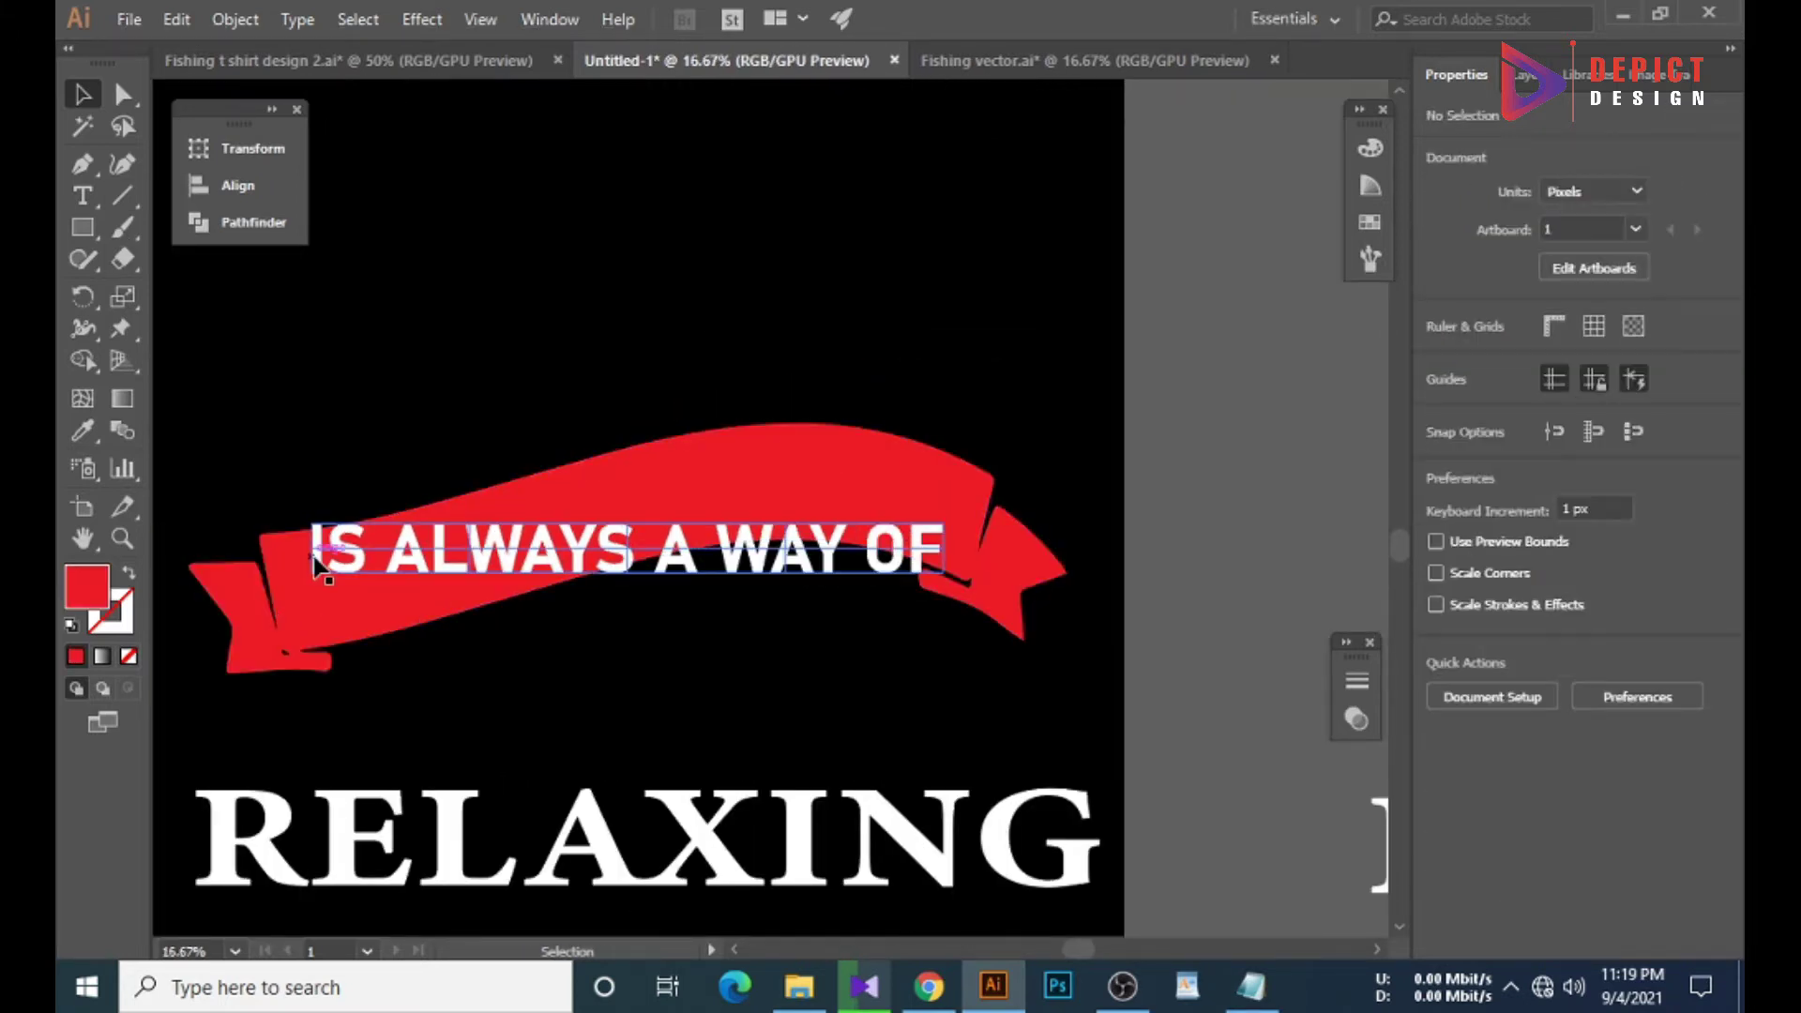
click(123, 94)
drag(311, 524, 310, 572)
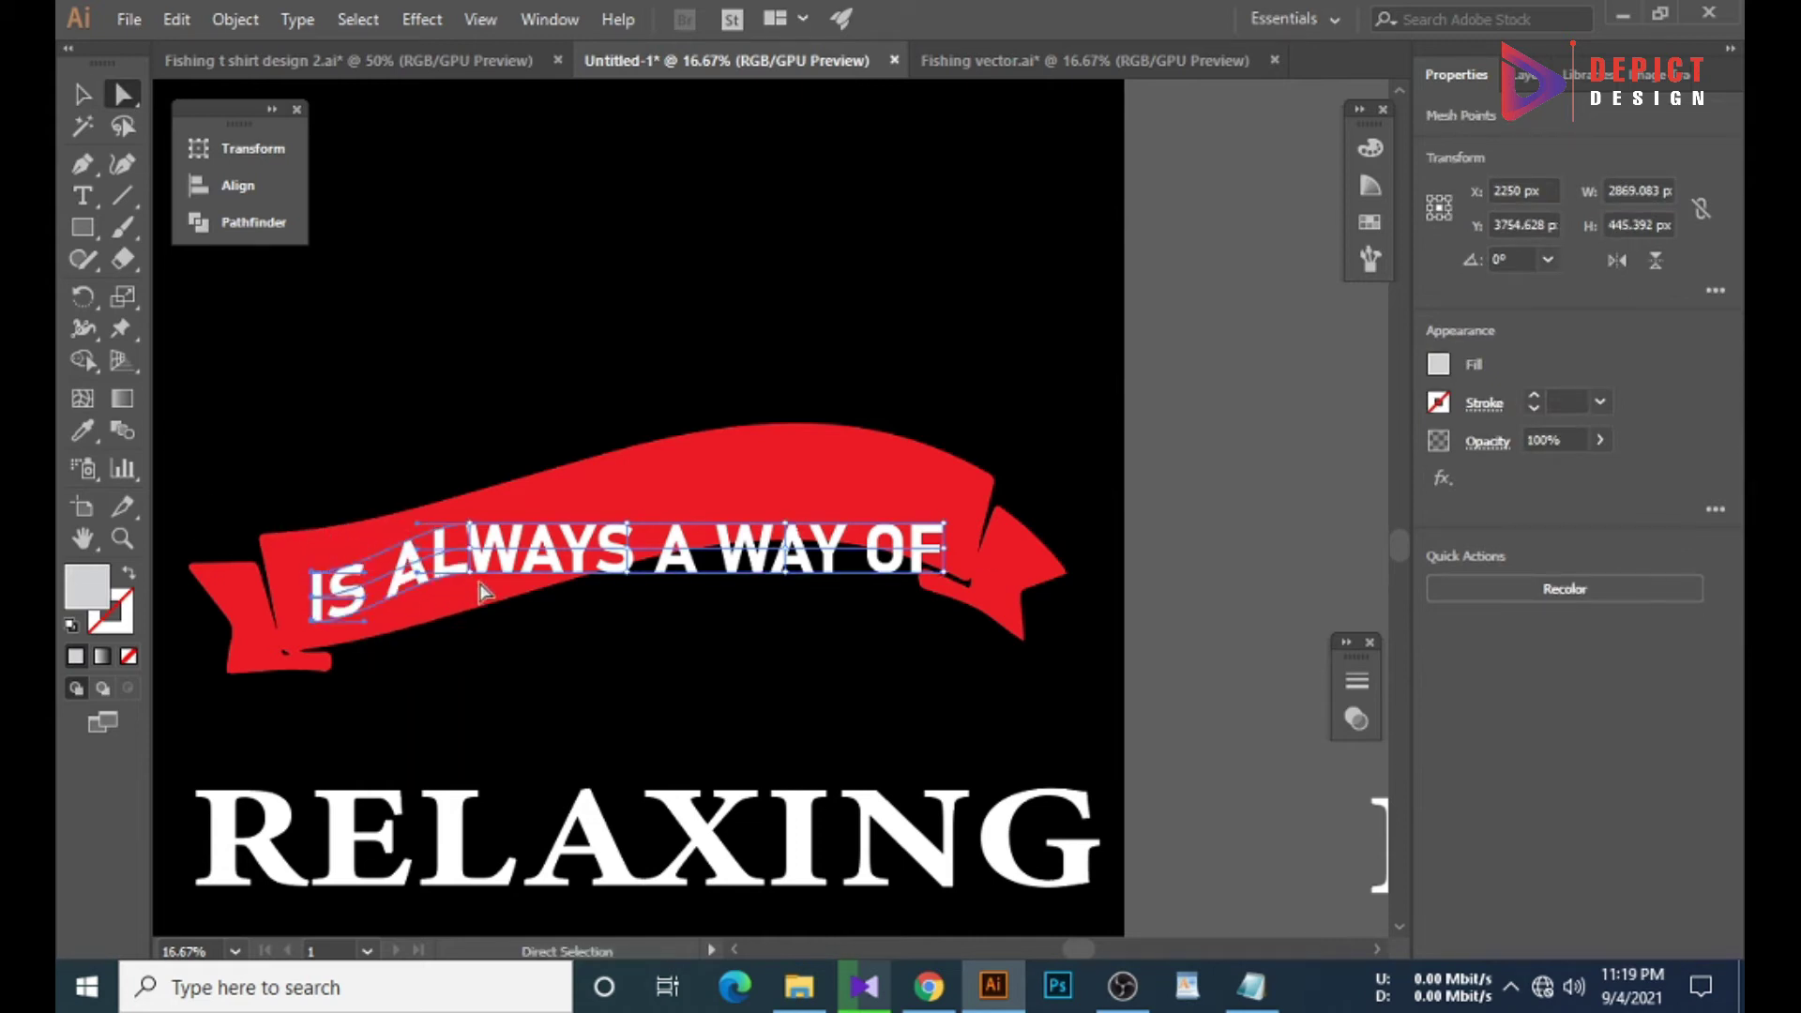
drag(622, 536, 647, 514)
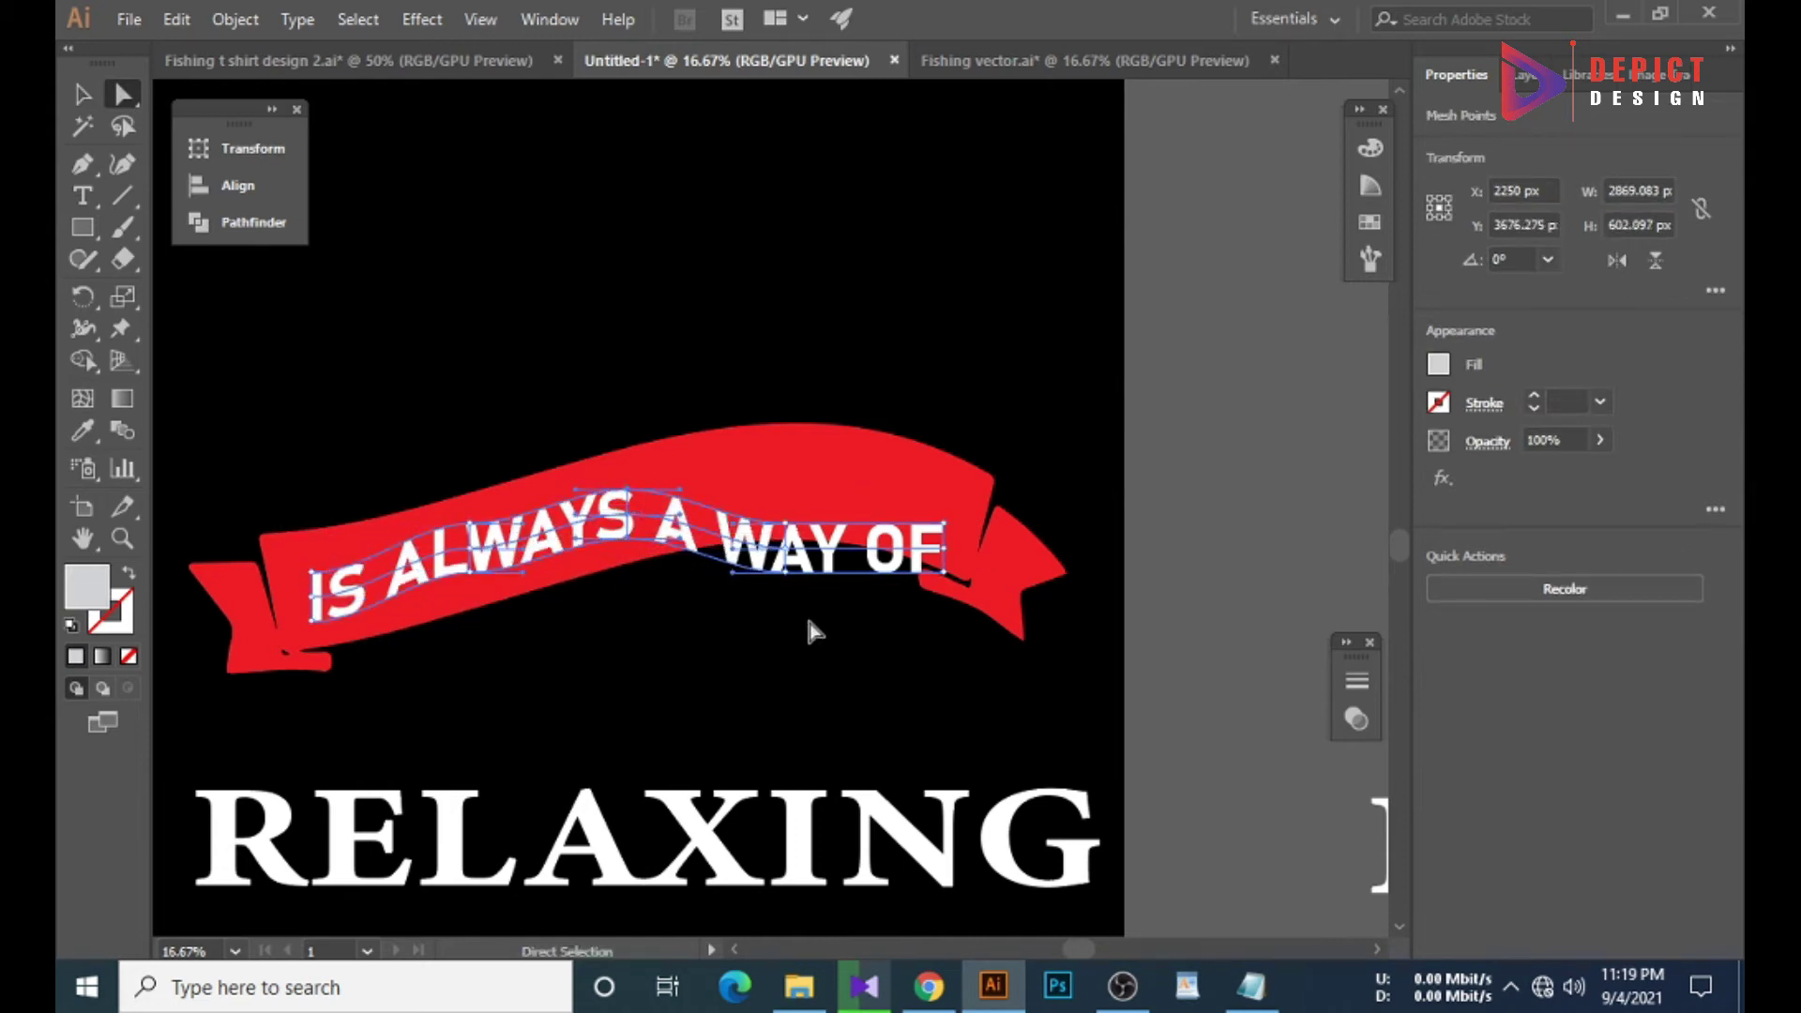
drag(786, 530, 788, 492)
drag(942, 524, 943, 488)
scroll(769, 494, up, 1)
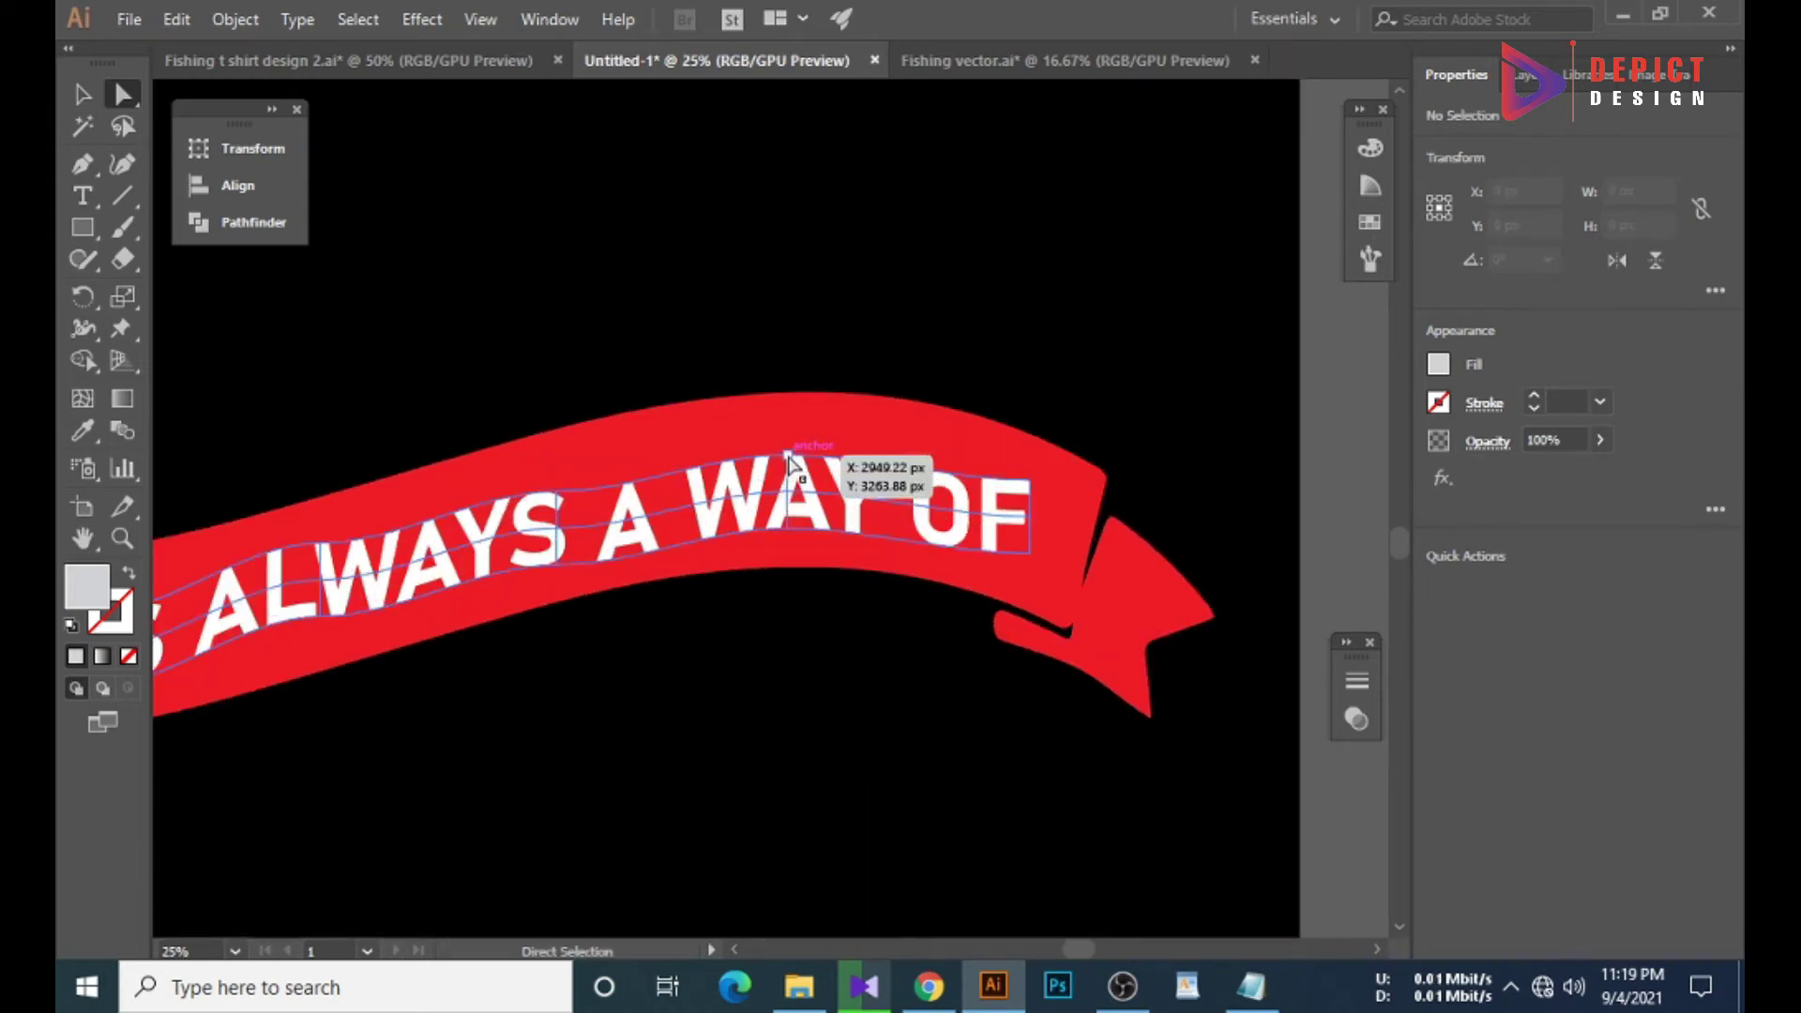
drag(556, 520, 556, 487)
scroll(535, 638, left, 3)
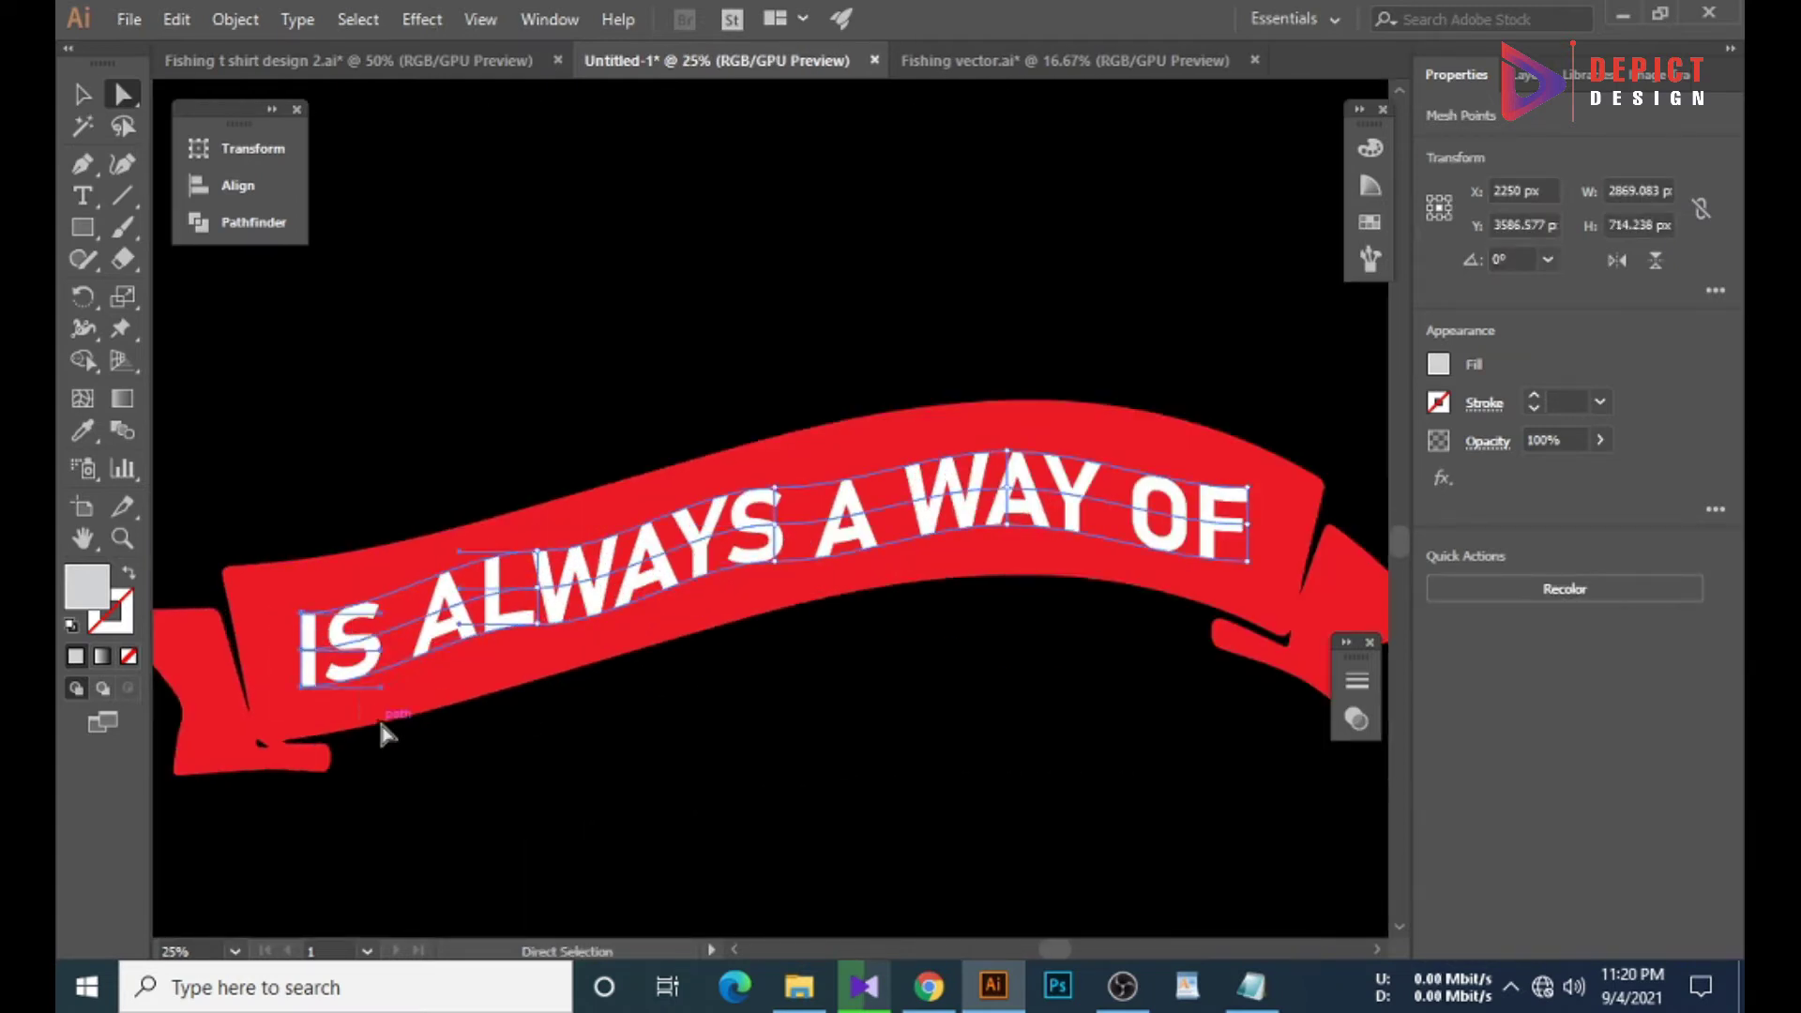
scroll(542, 594, up, 2)
Lower mesh points near ALWAYS and YS, and lift top points above S and WAY.
drag(375, 564, 402, 744)
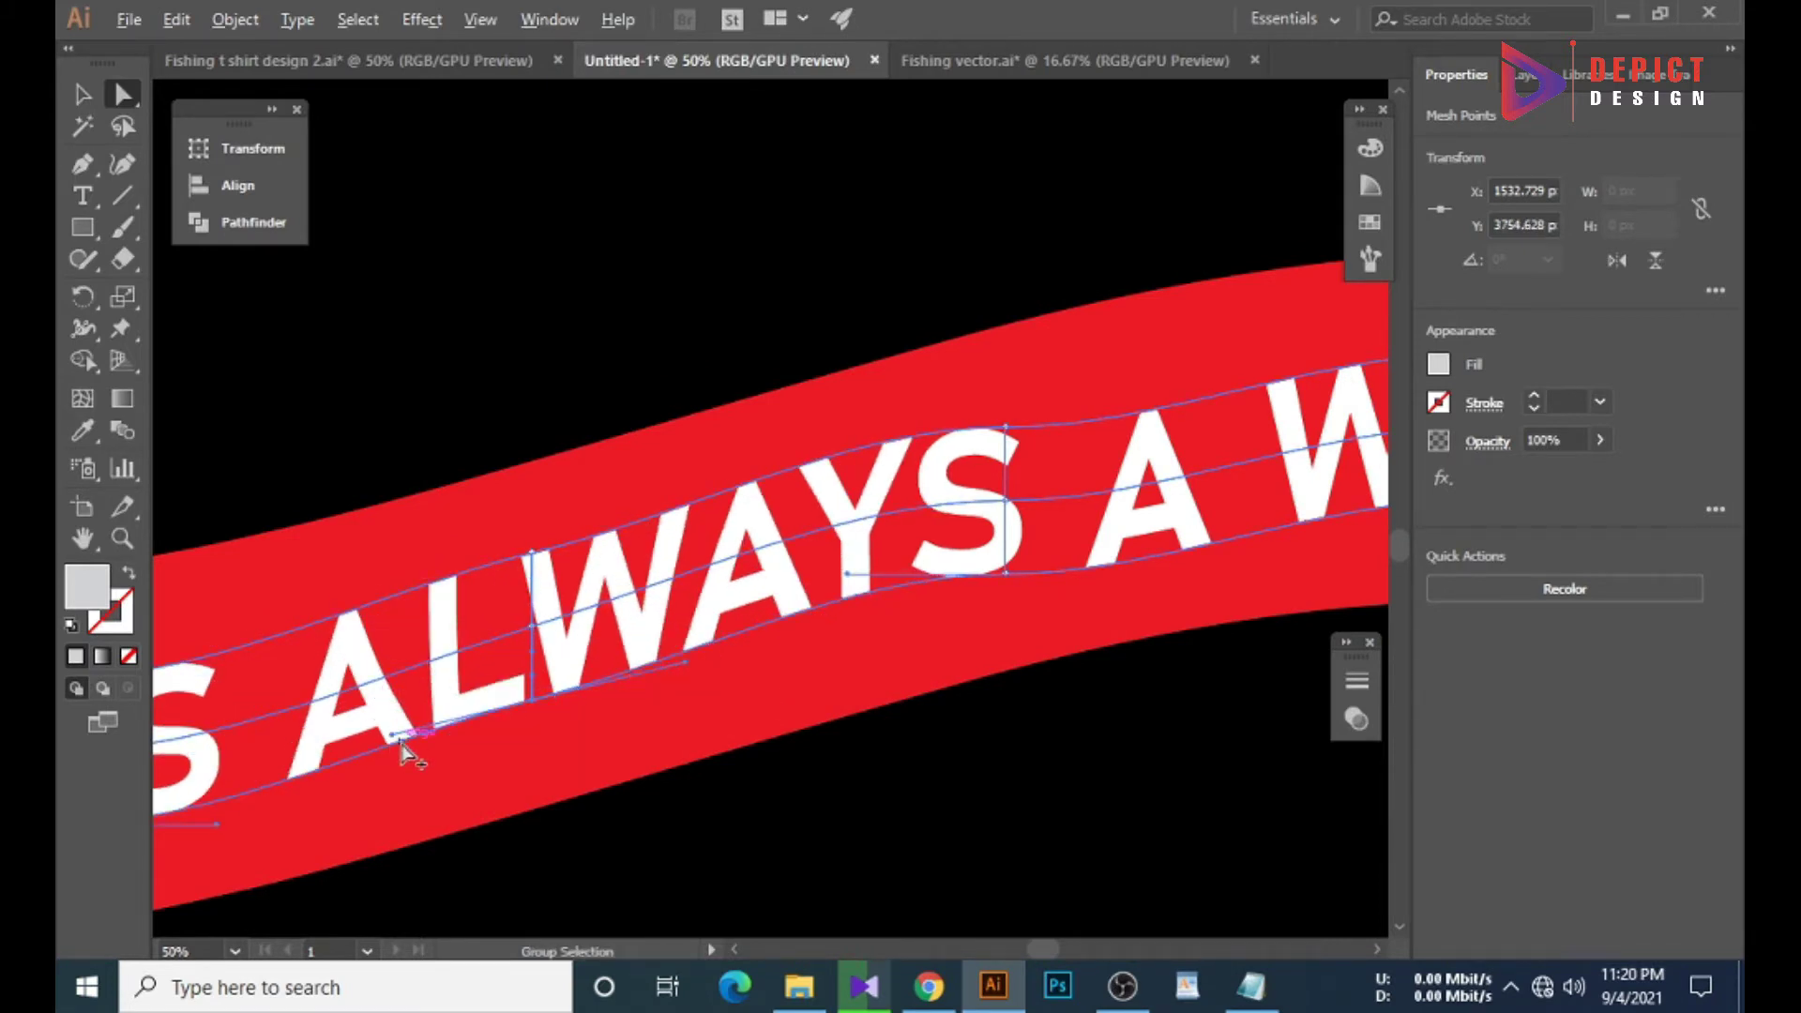
scroll(498, 626, up, 1)
drag(313, 666, 313, 688)
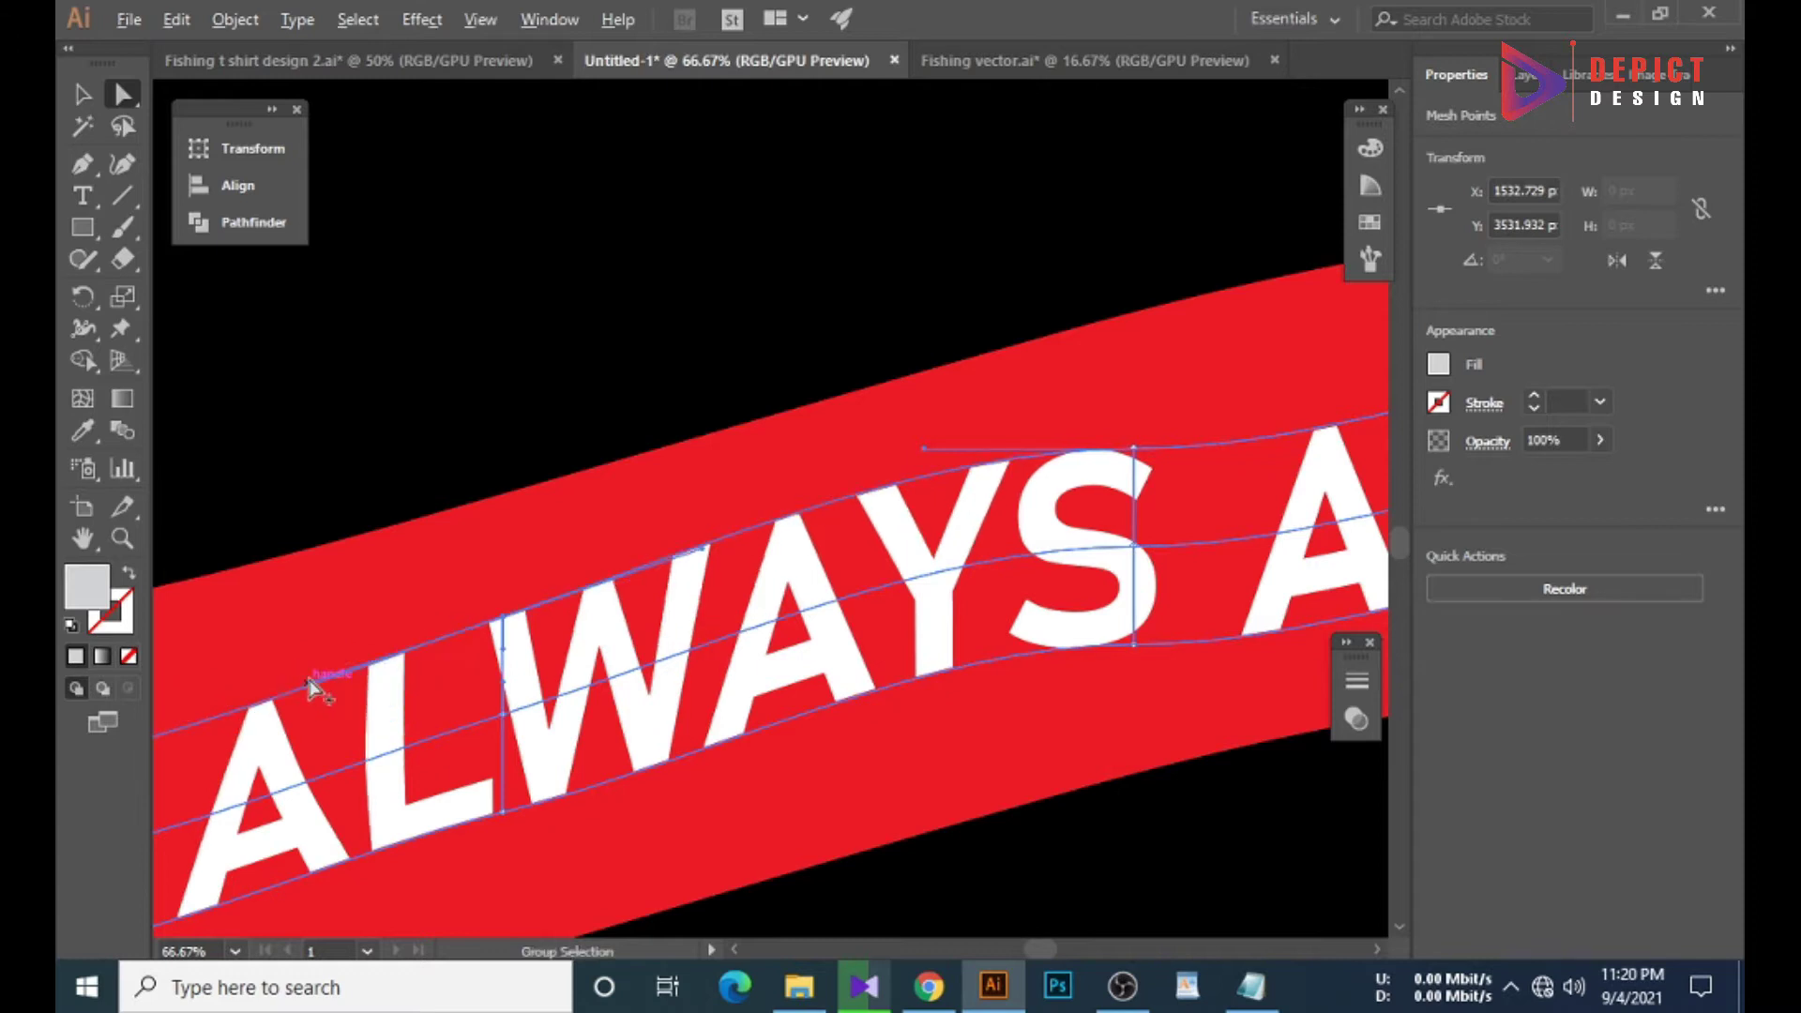
scroll(313, 688, down, 2)
scroll(741, 624, up, 1)
scroll(741, 624, up, 1)
drag(535, 498, 525, 734)
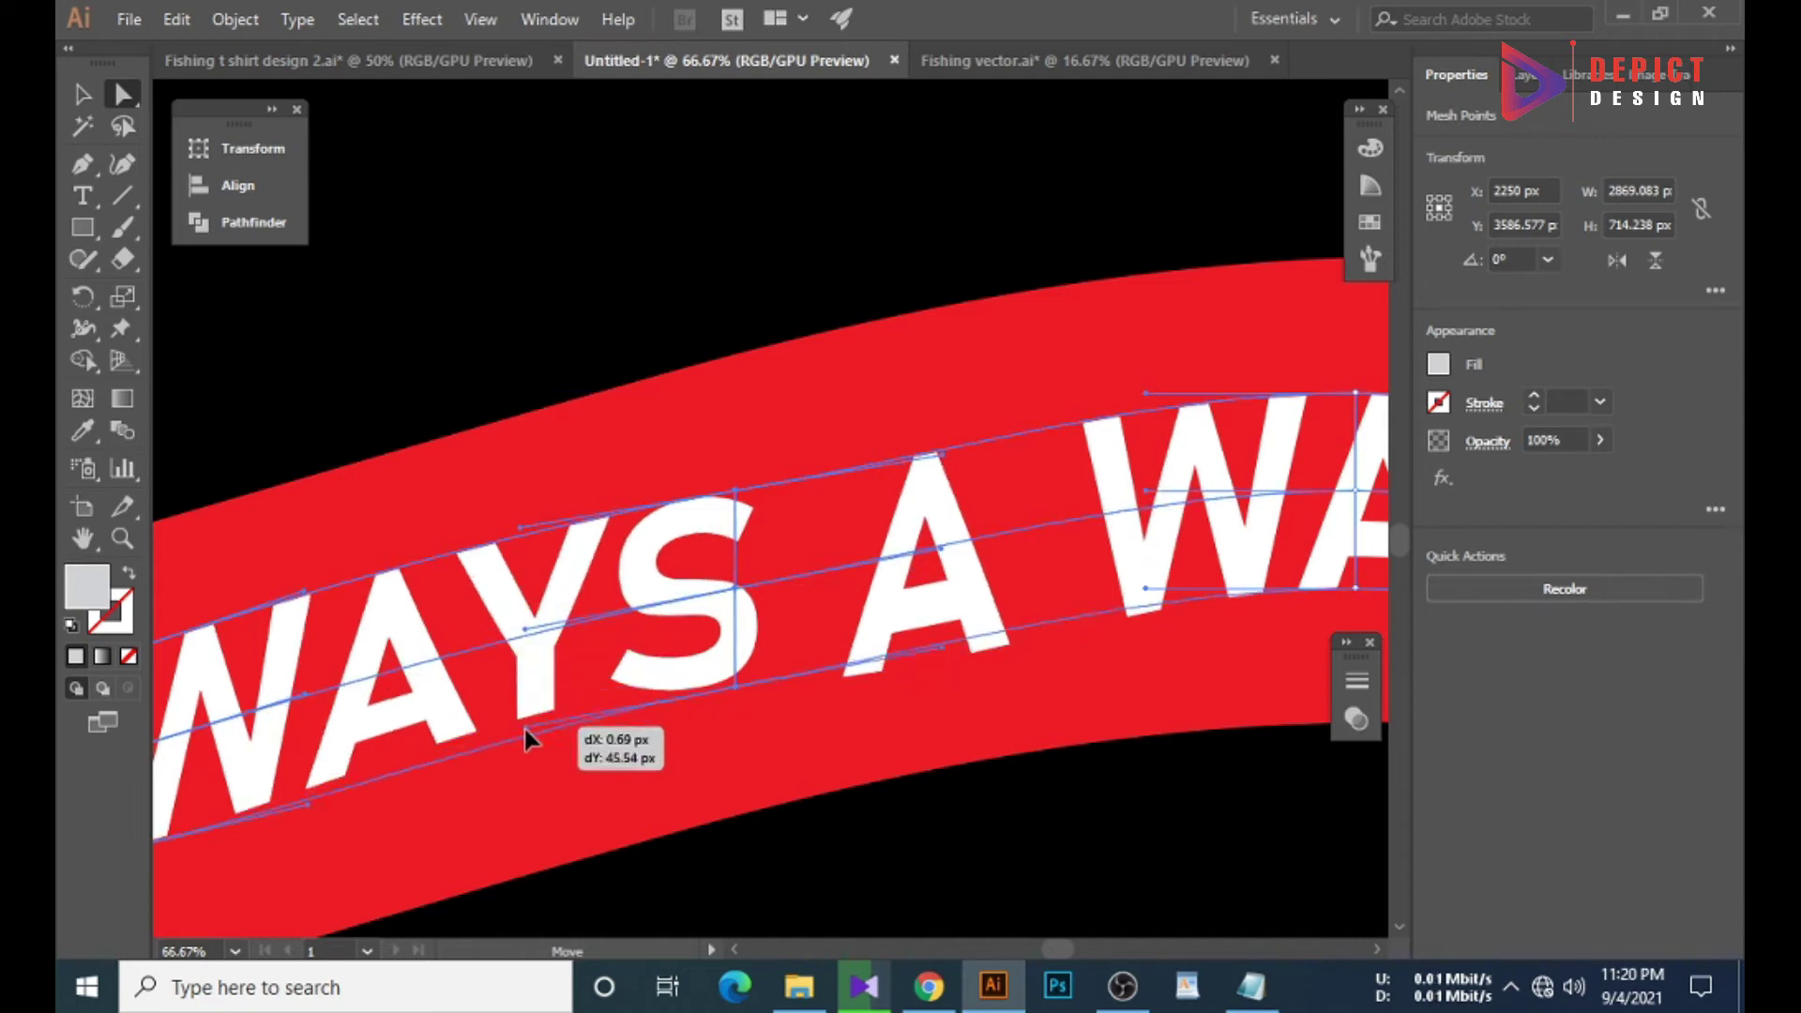
drag(734, 489, 732, 479)
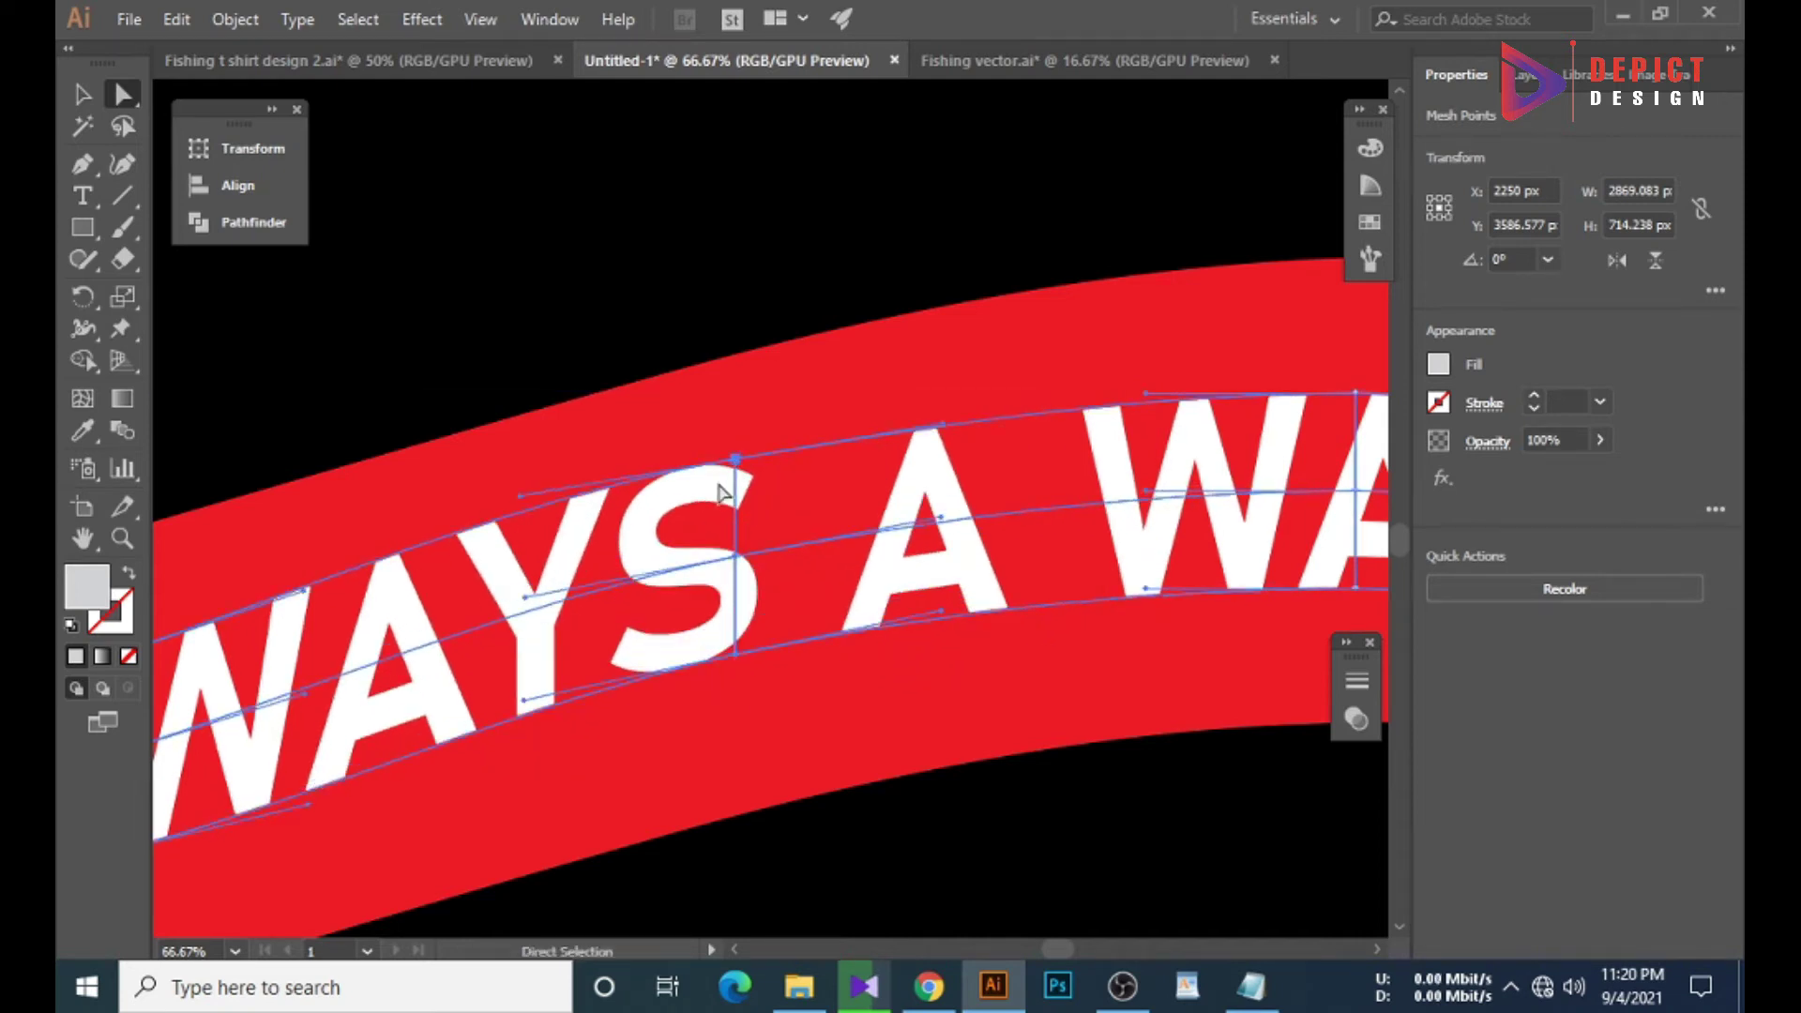
scroll(723, 486, down, 2)
scroll(962, 671, up, 2)
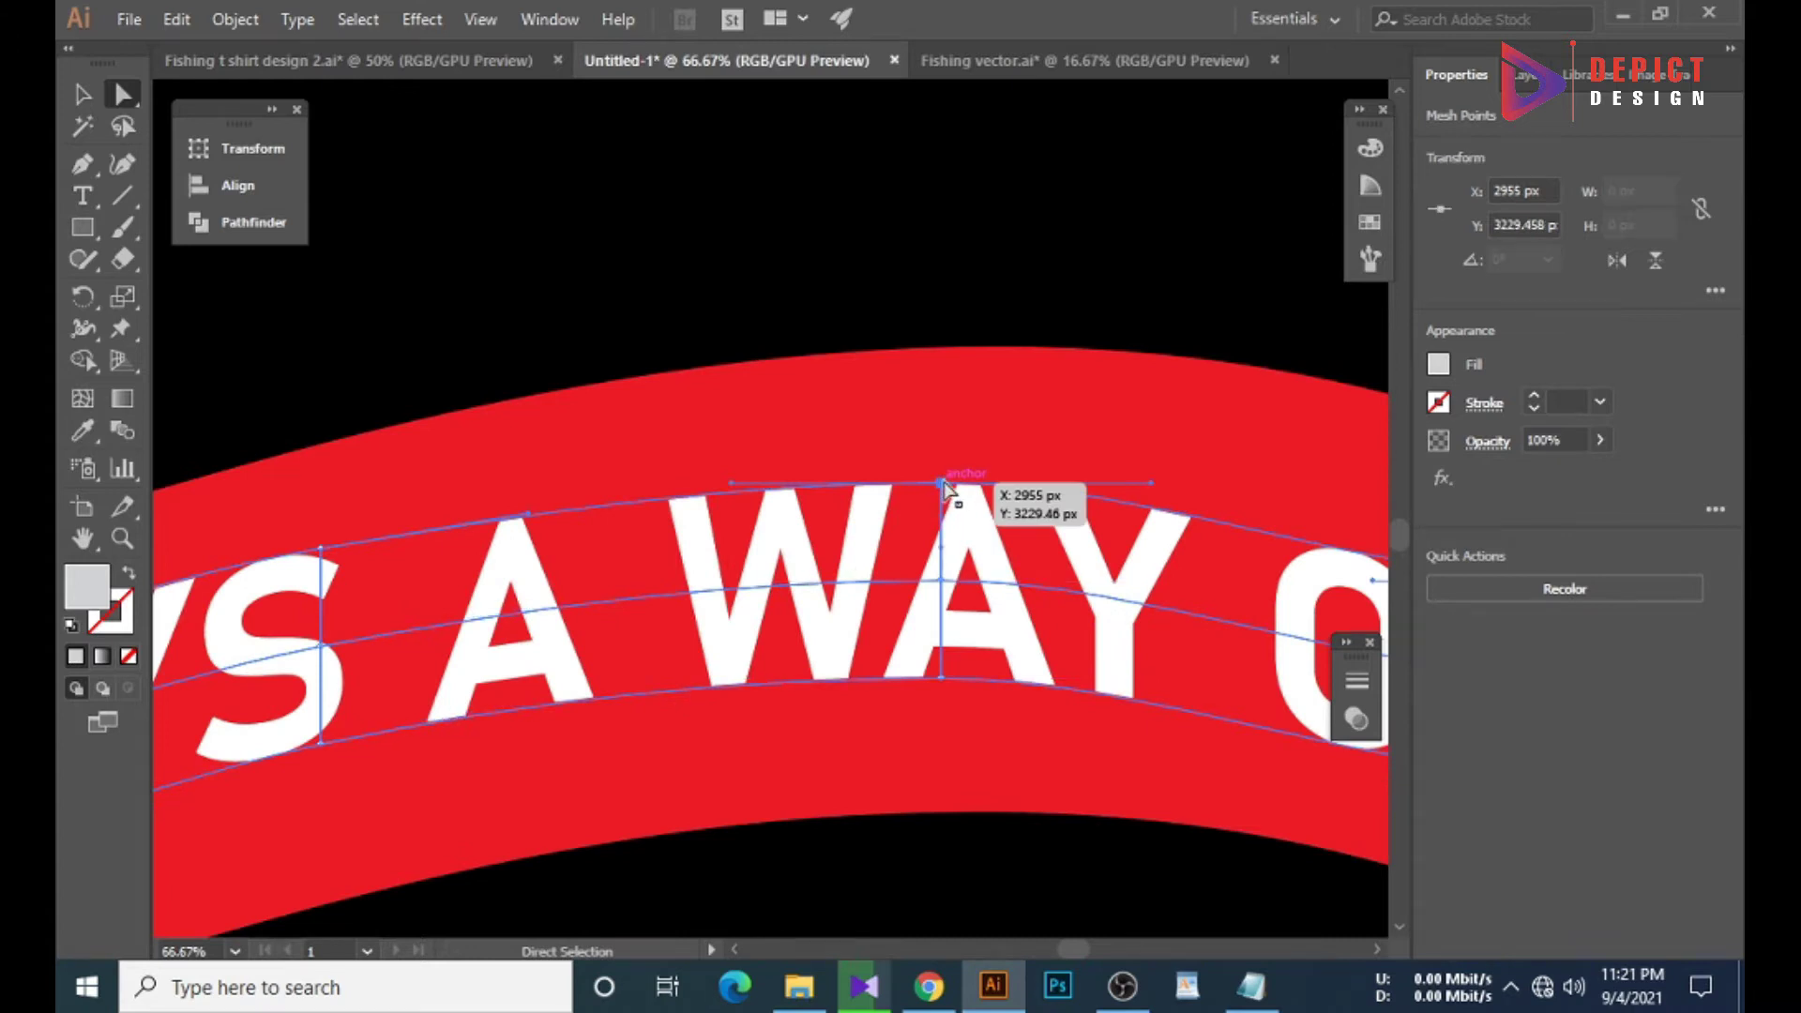
drag(942, 484, 941, 451)
Fine-tune mesh handles at the A and around OF, then deselect the warped text.
click(528, 514)
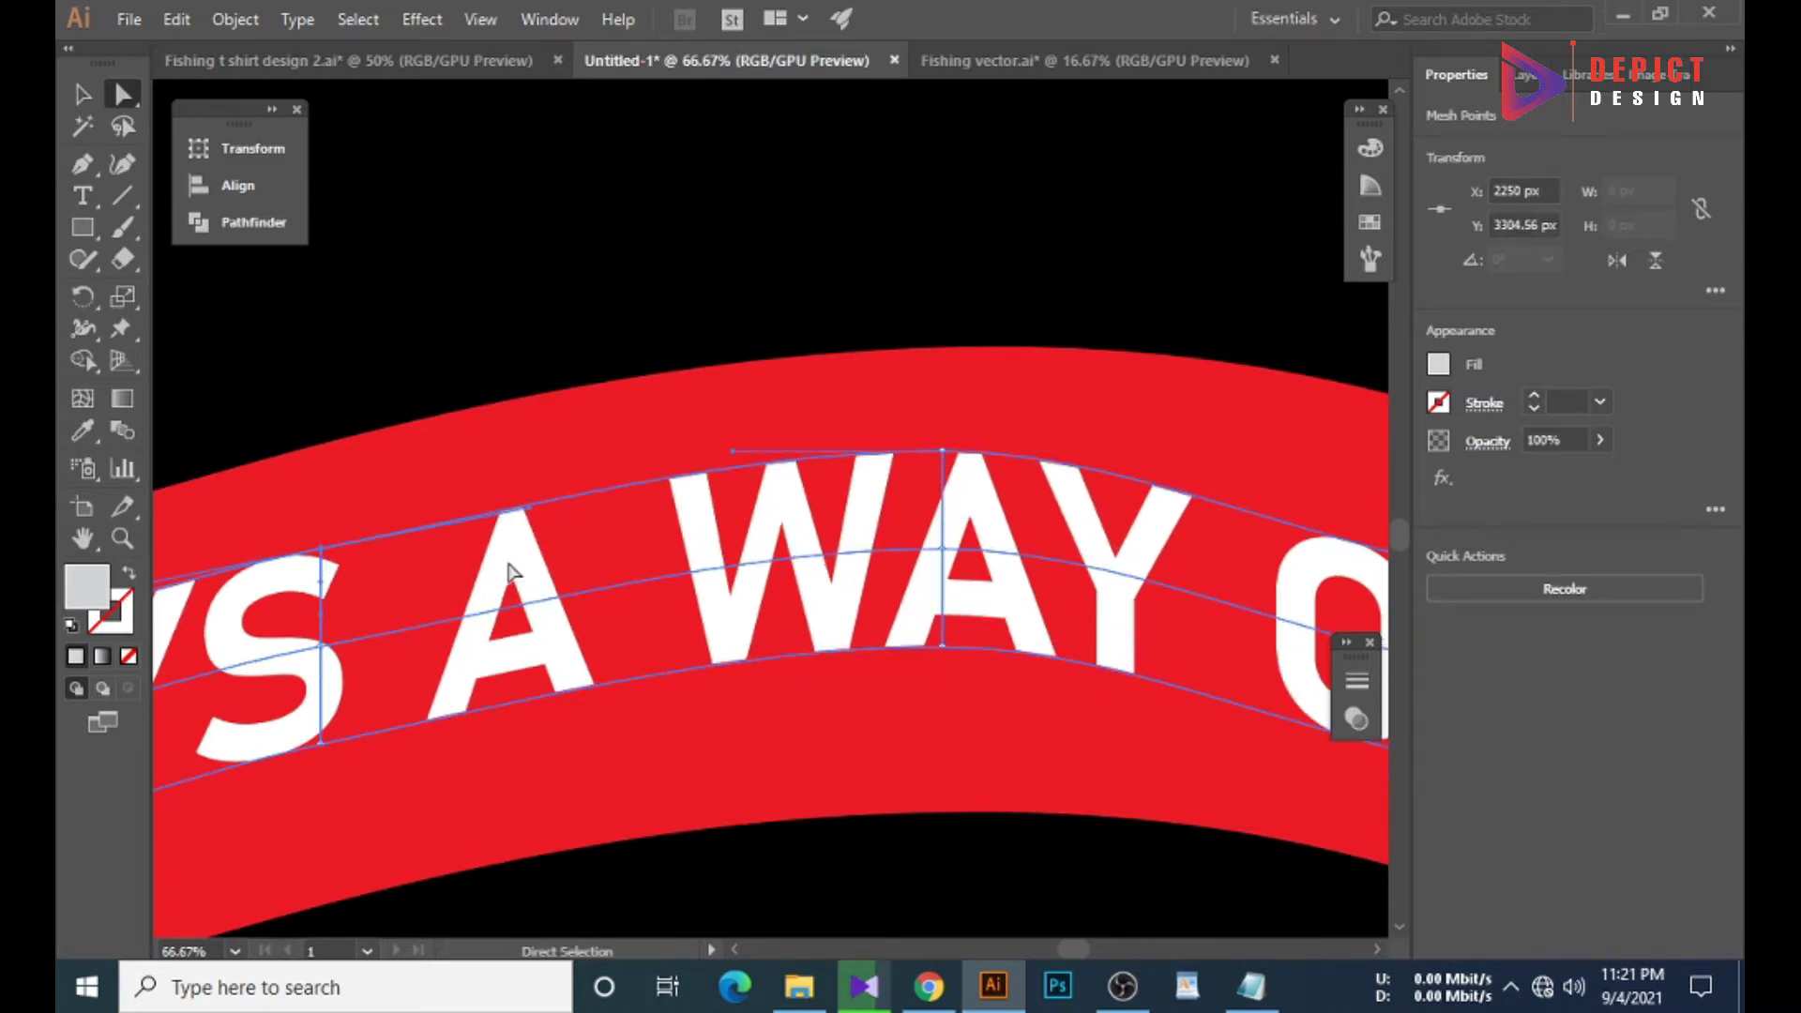
scroll(508, 571, down, 1)
scroll(352, 630, up, 2)
drag(677, 567, 676, 564)
click(368, 775)
scroll(643, 723, down, 3)
scroll(1198, 743, up, 1)
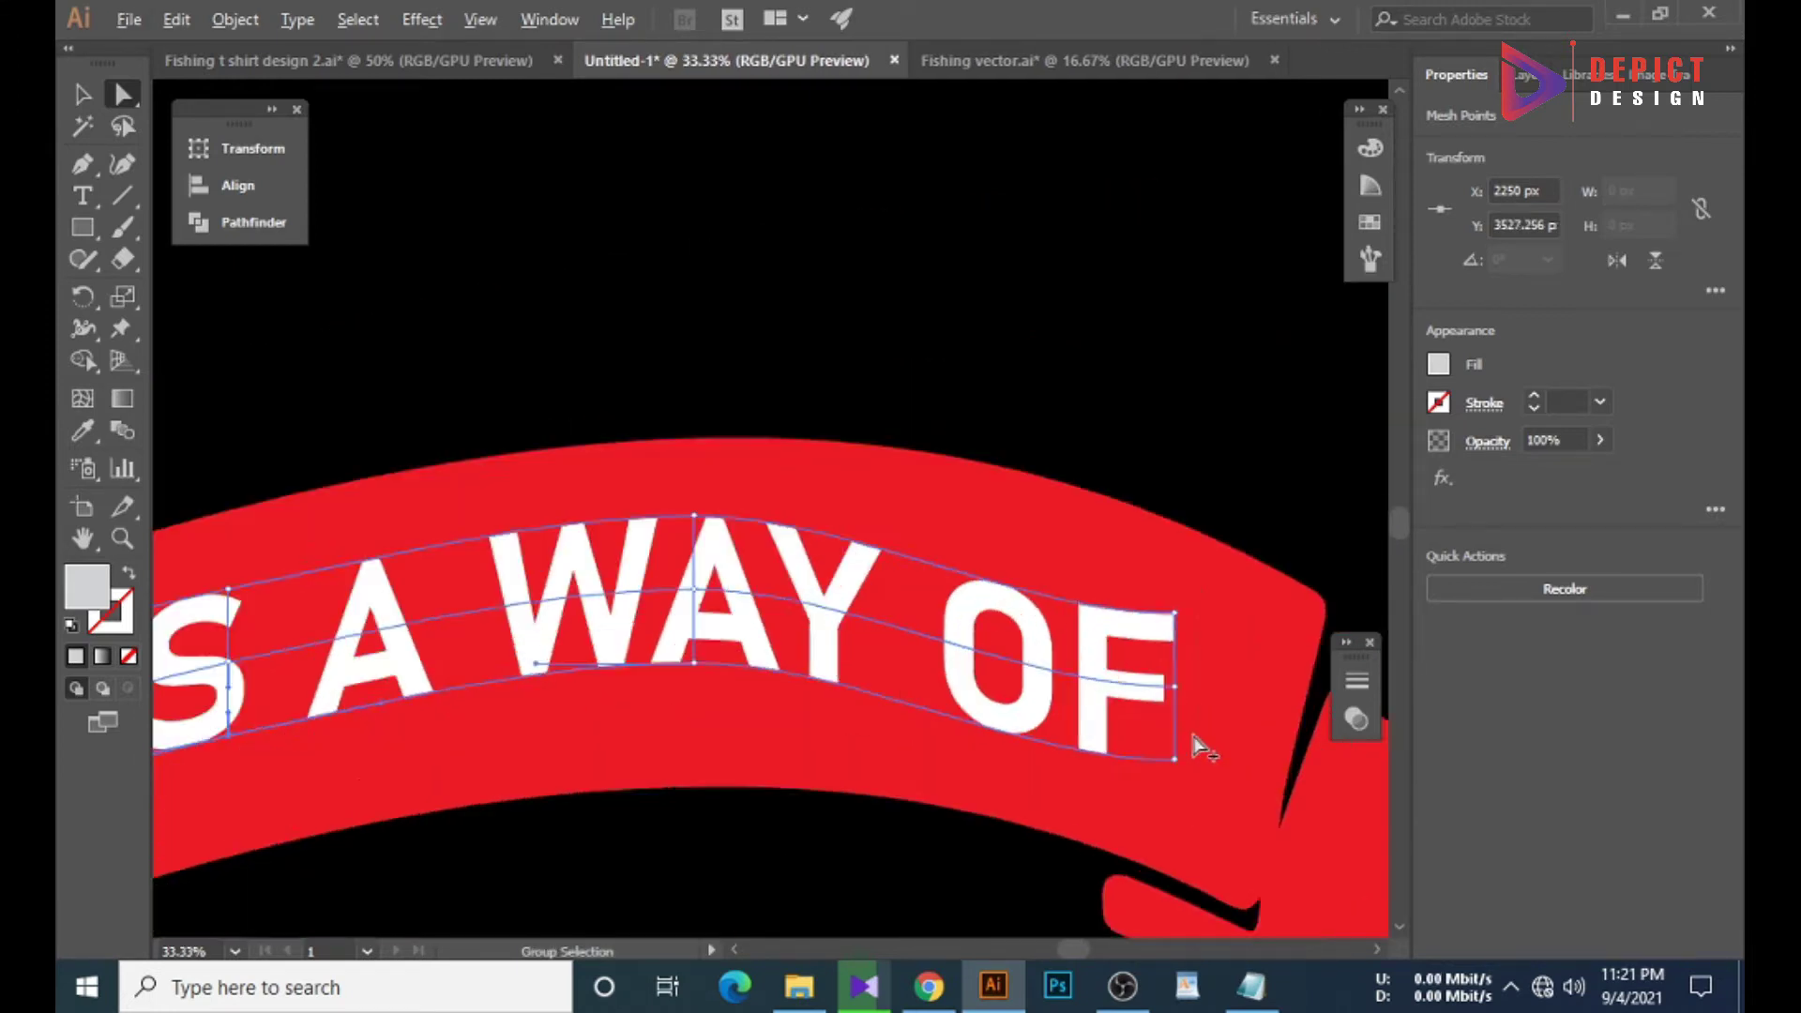
scroll(1159, 788, up, 1)
drag(959, 576, 964, 491)
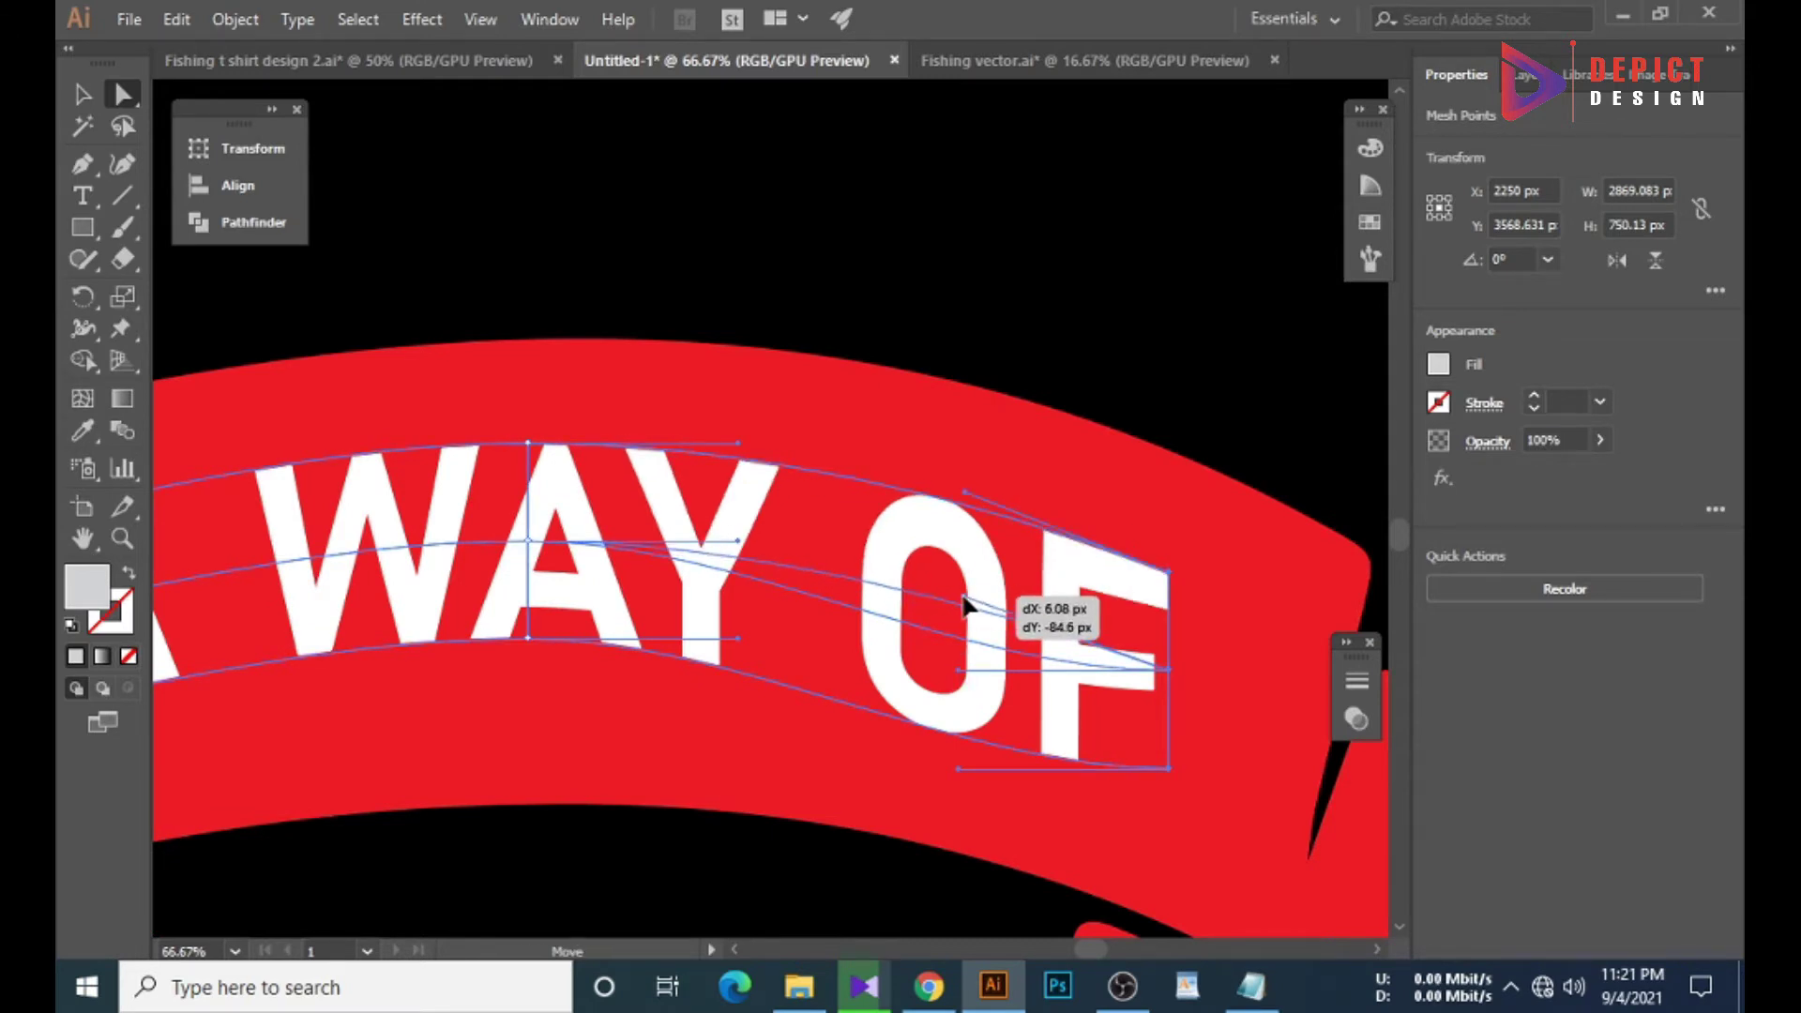
drag(959, 605, 959, 594)
drag(954, 706, 954, 705)
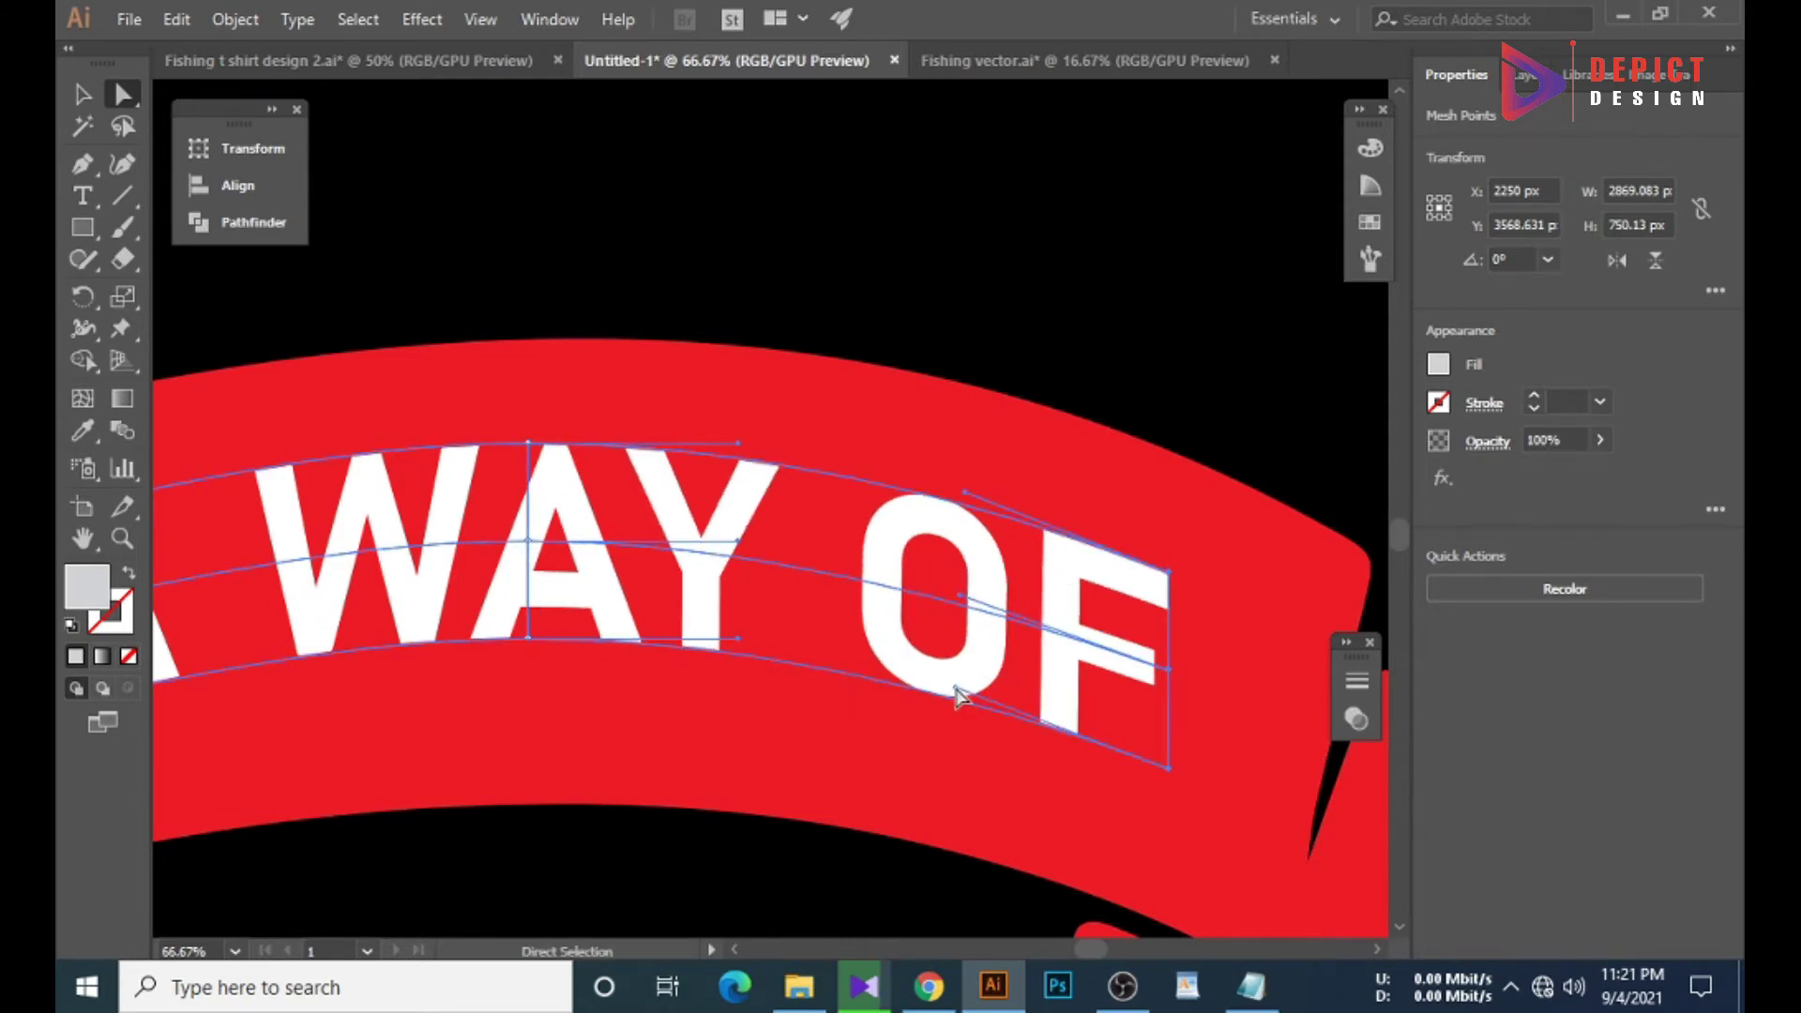
scroll(904, 761, down, 2)
scroll(897, 741, down, 2)
click(898, 741)
scroll(333, 746, up, 2)
Drag the envelope mesh corners around OF so its end slants with the ribbon's right edge.
scroll(475, 818, down, 1)
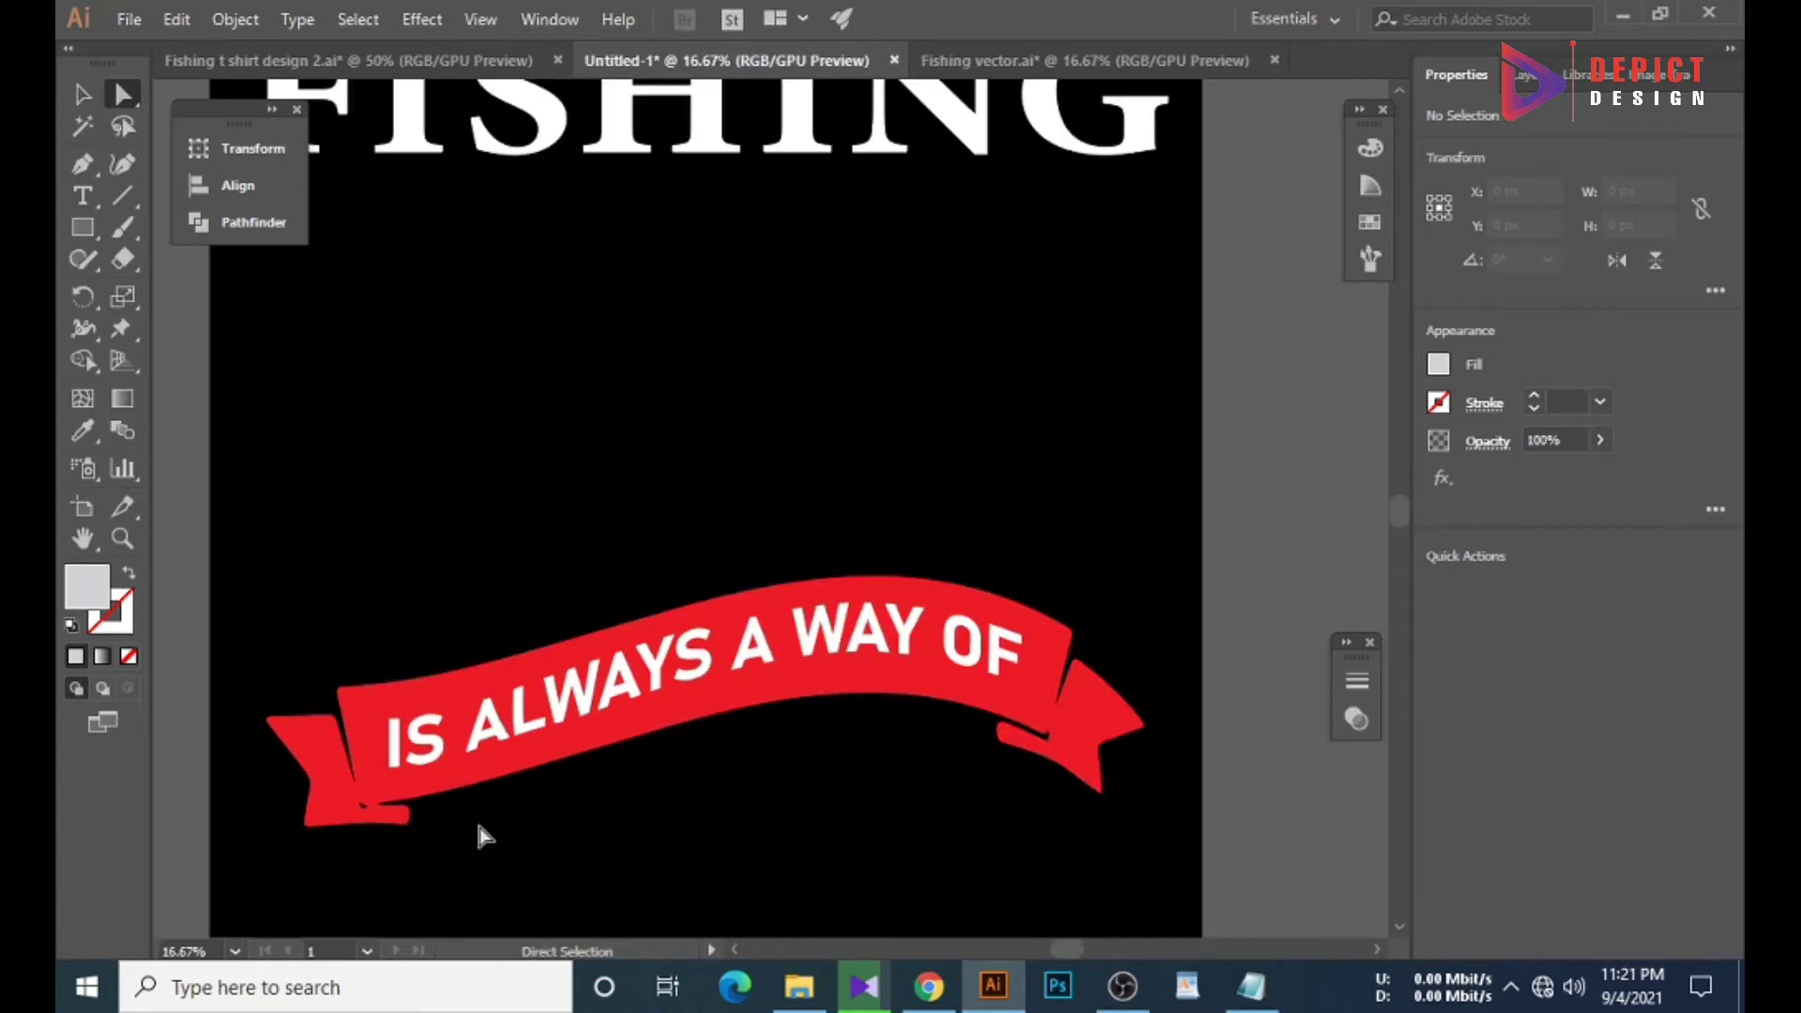
scroll(474, 807, down, 2)
scroll(474, 802, down, 1)
key(v)
click(422, 668)
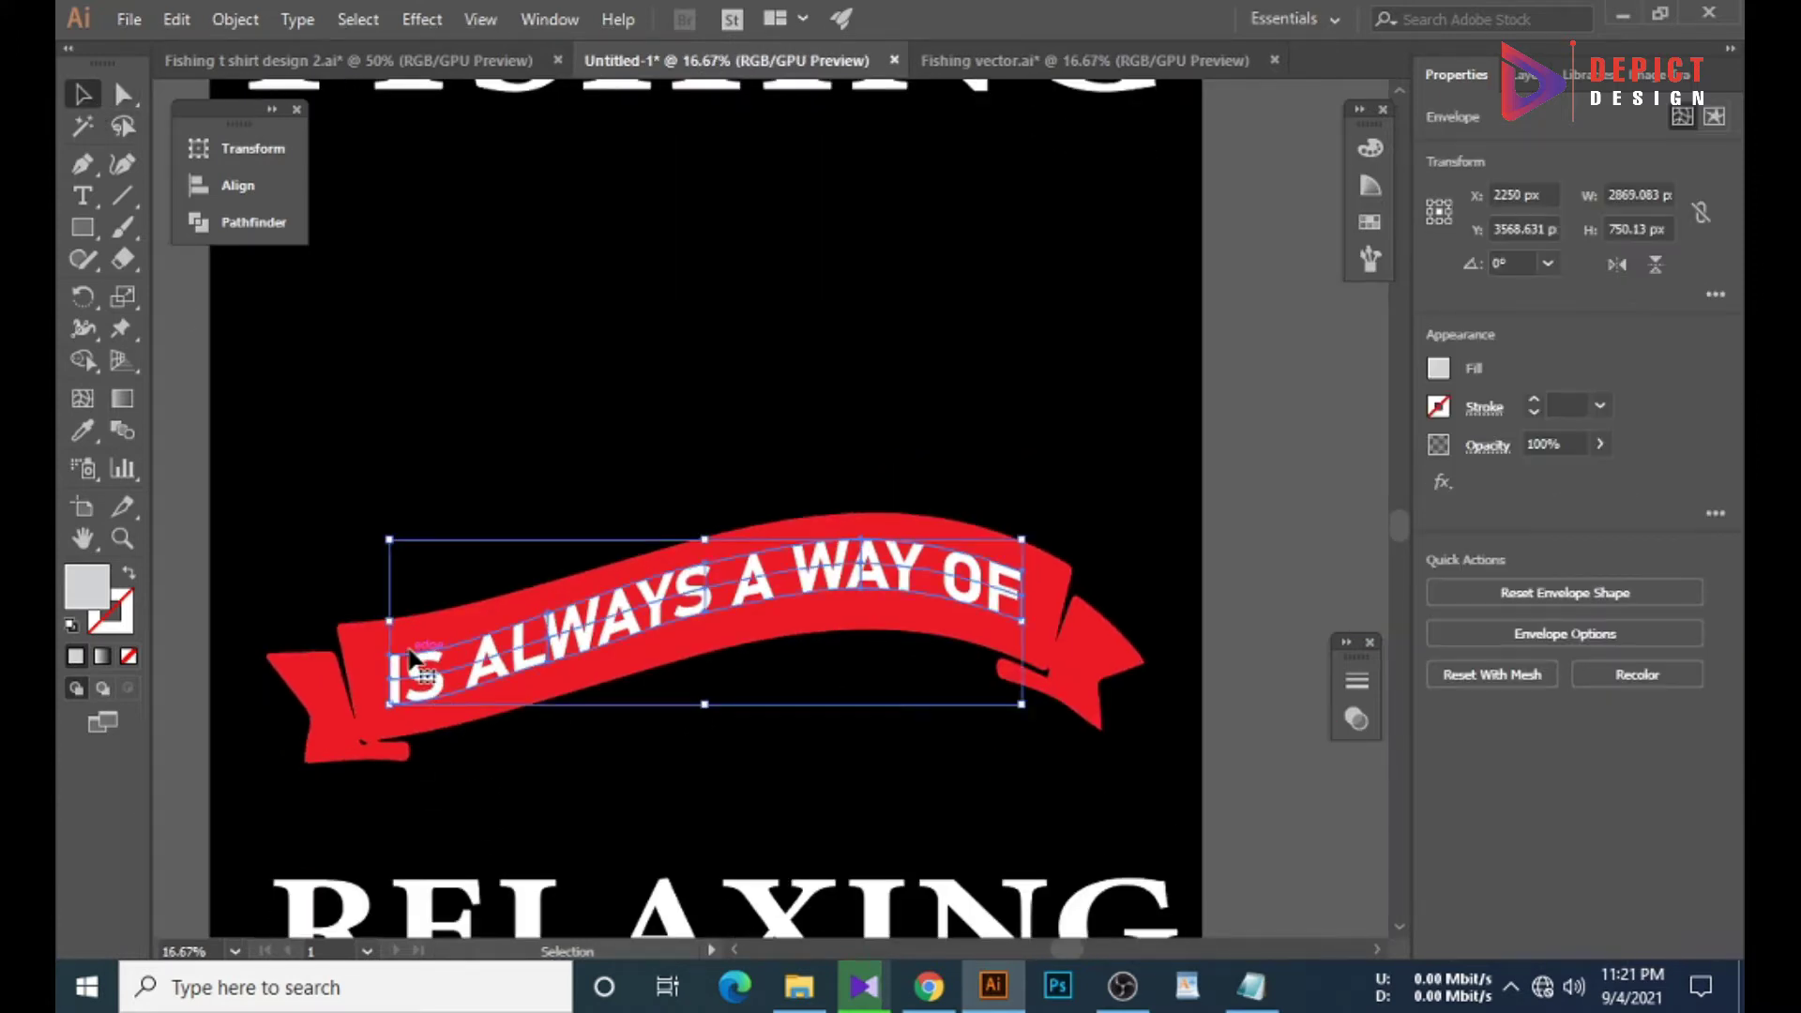
click(439, 699)
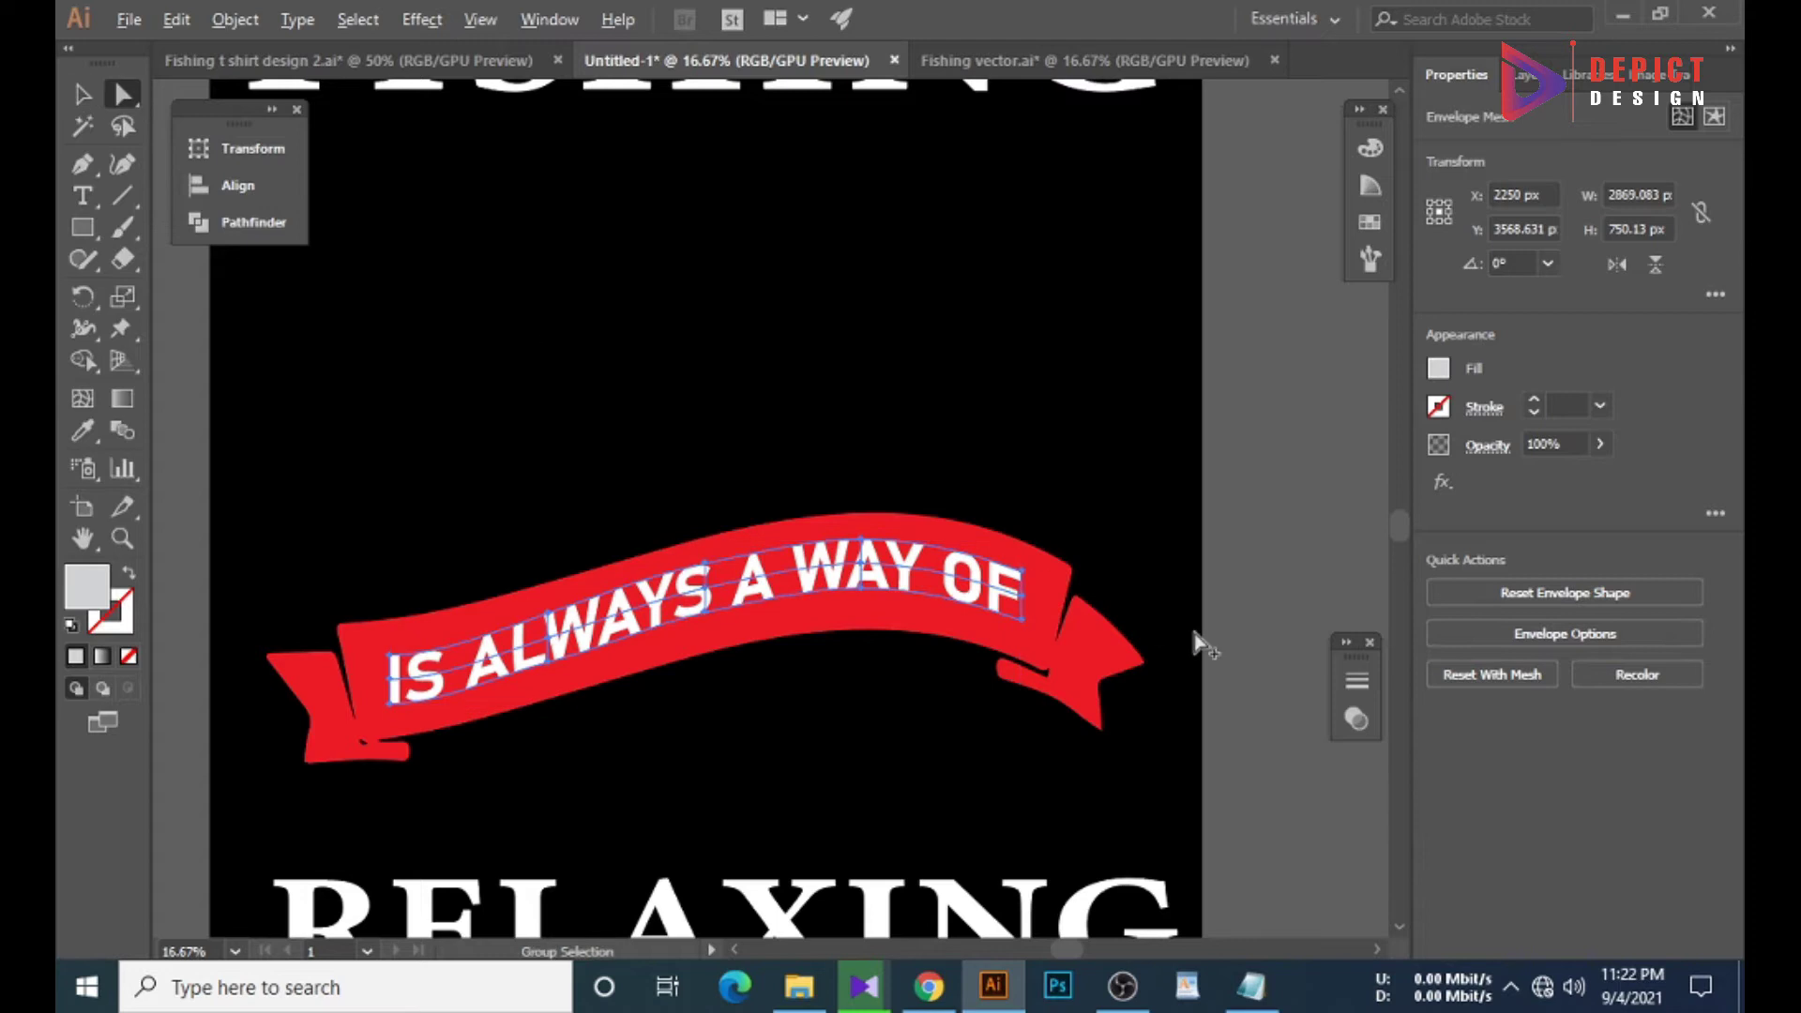
scroll(1027, 609, up, 3)
drag(1032, 501, 1027, 626)
drag(1021, 499, 1057, 507)
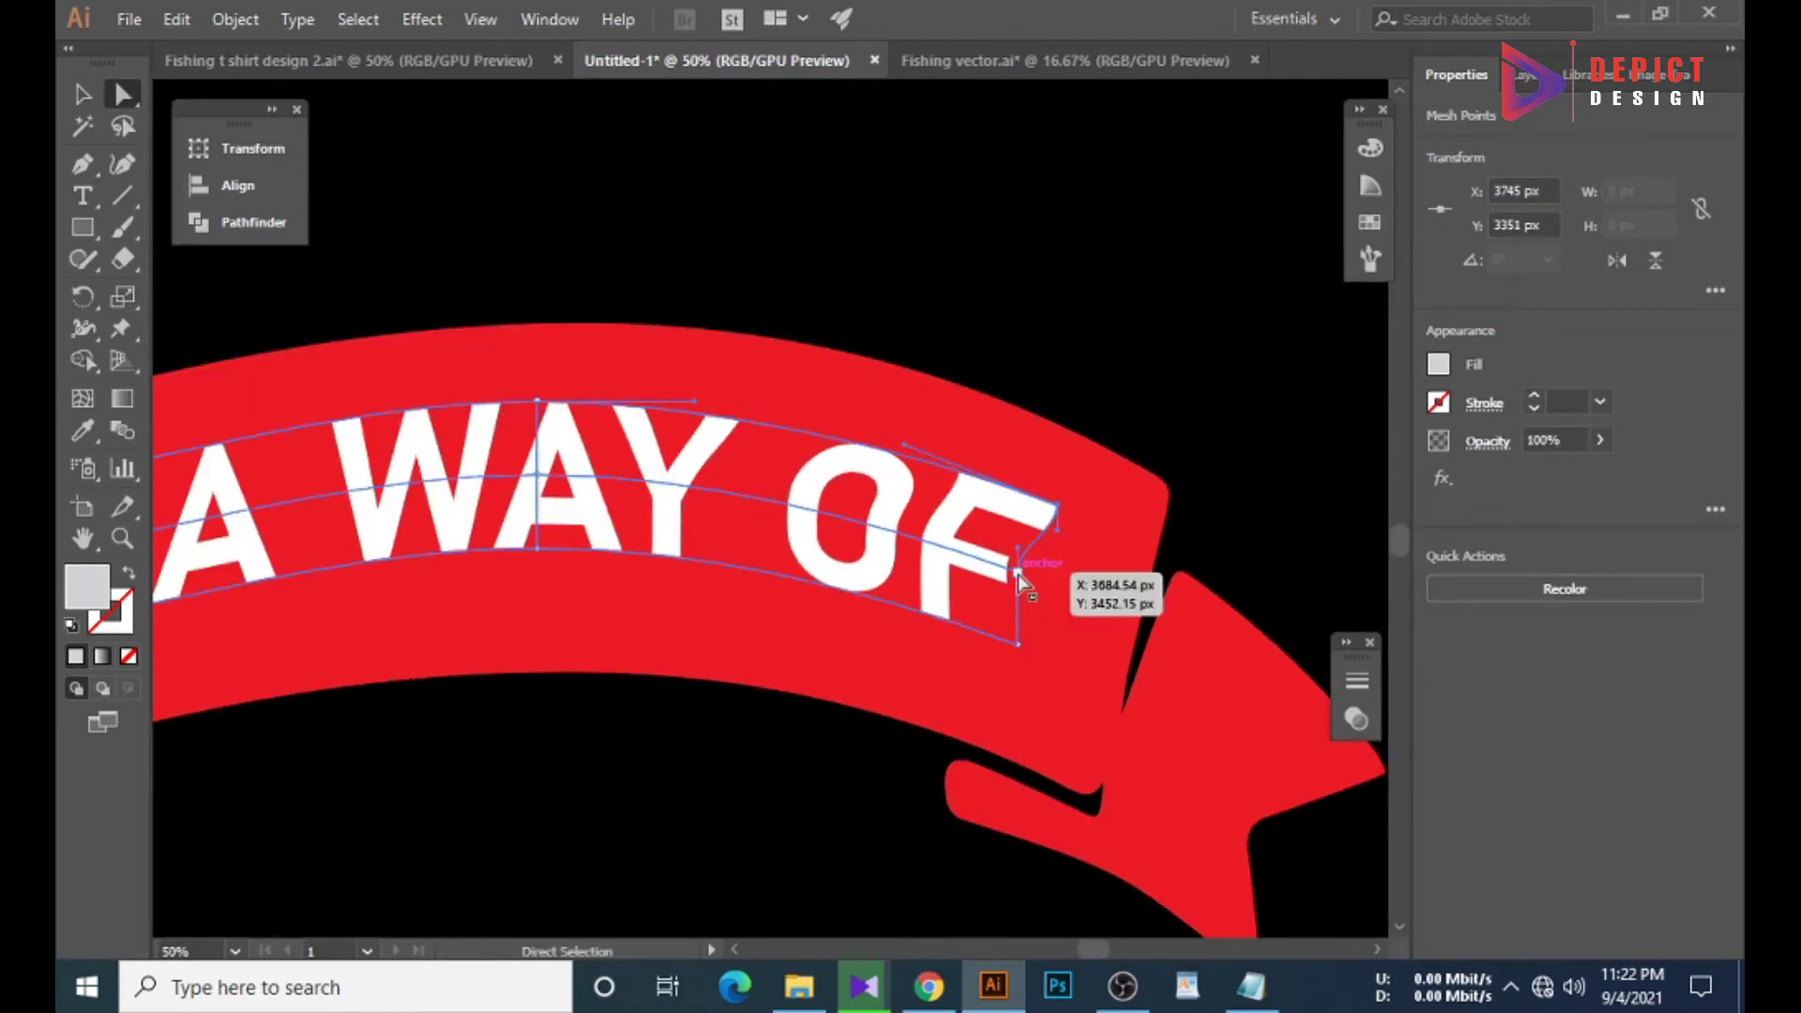
mouse_move(1037, 576)
mouse_down()
mouse_move(1038, 610)
mouse_move(1039, 574)
mouse_up()
scroll(1037, 576, up, 2)
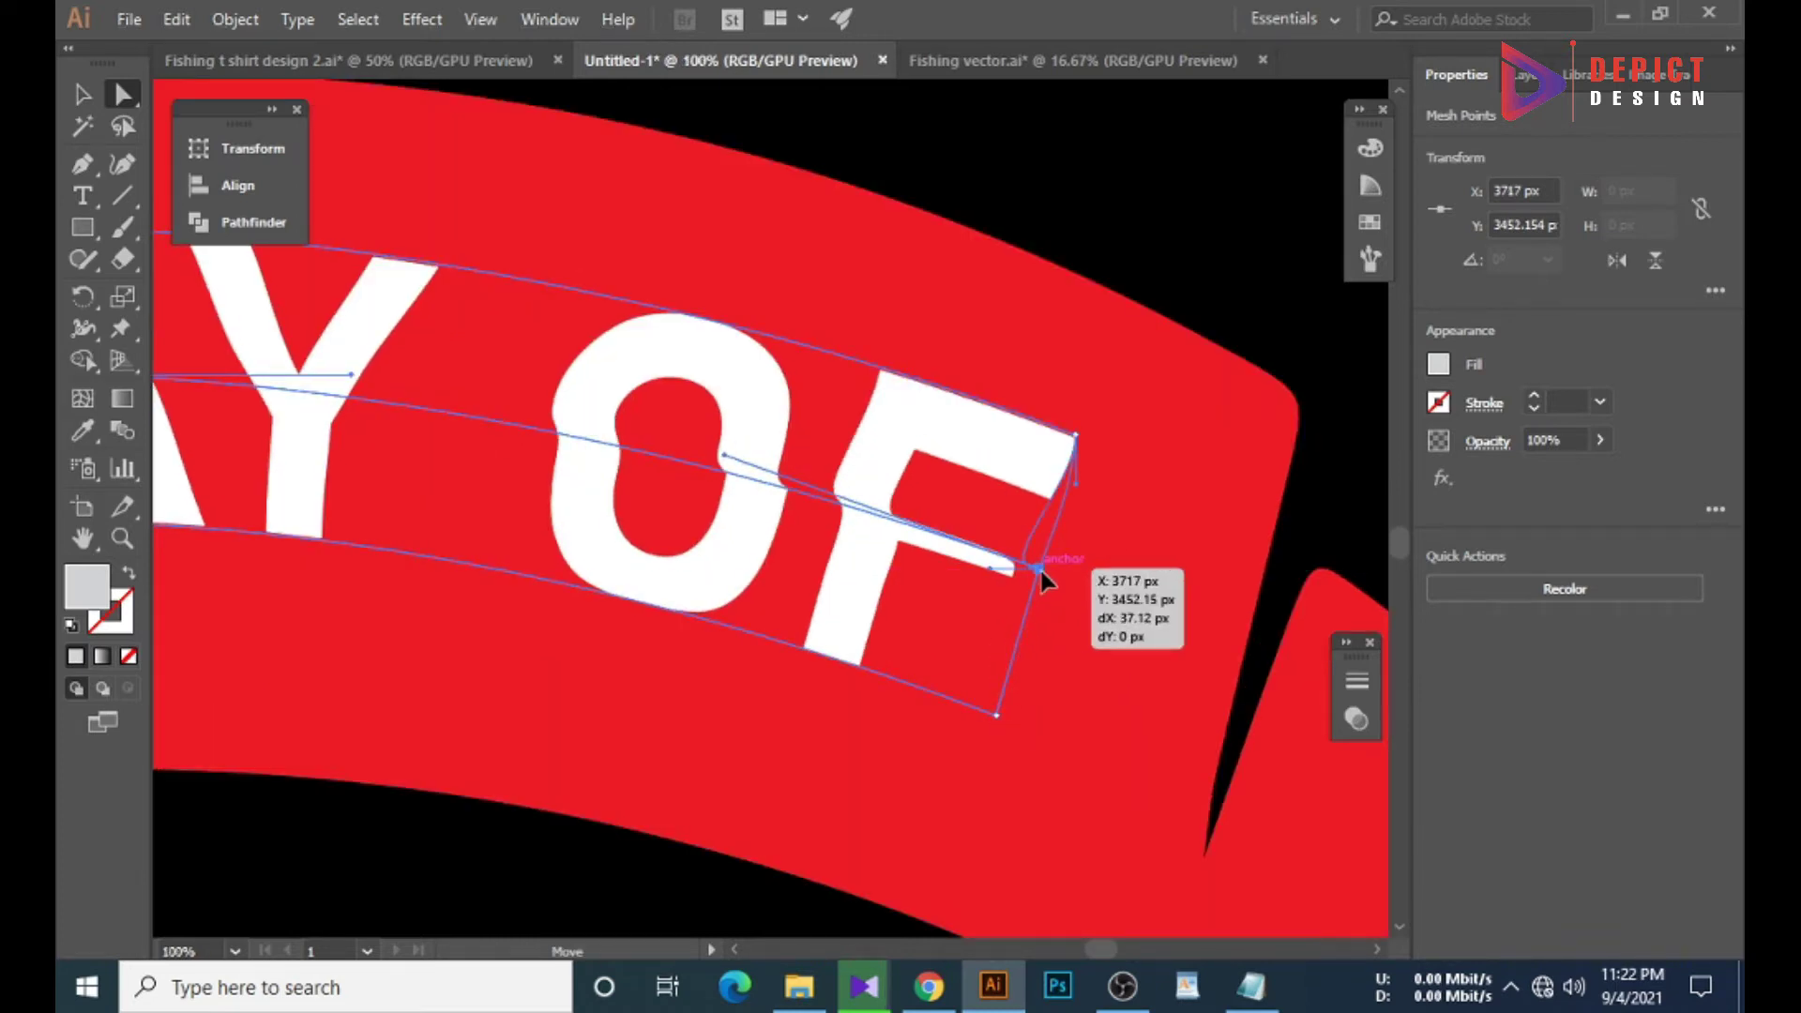
drag(1075, 469, 1079, 439)
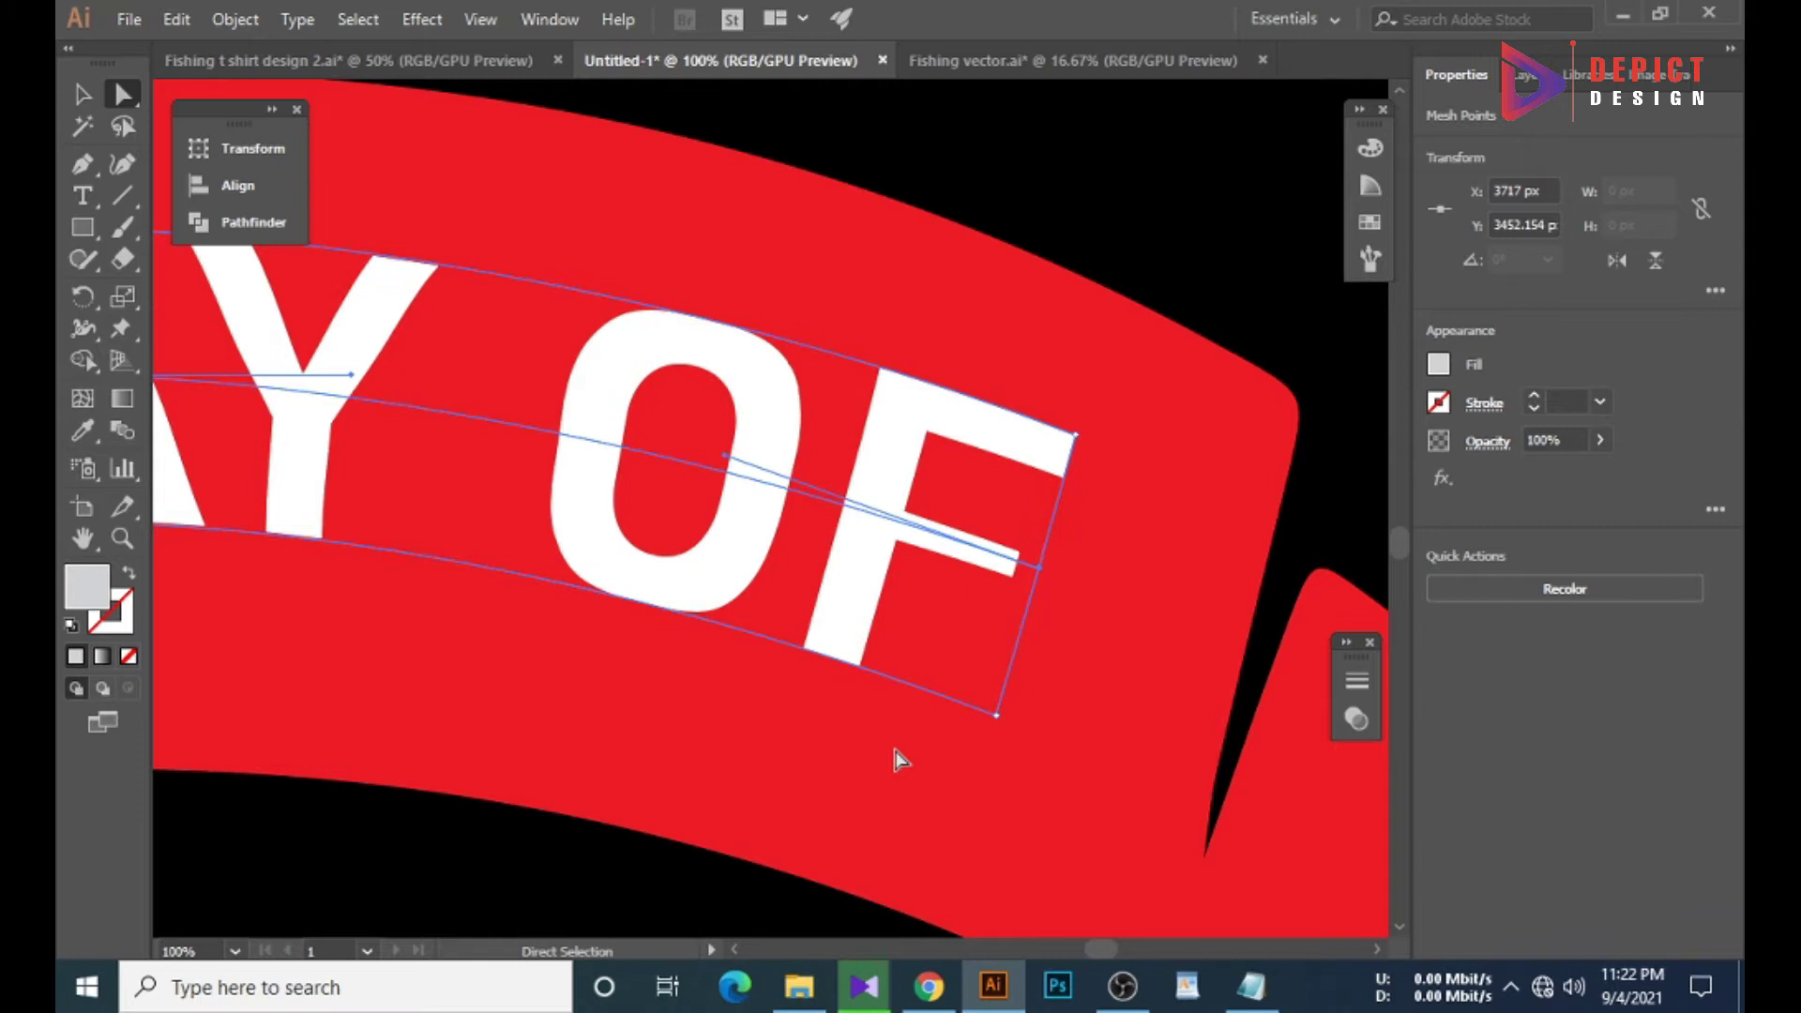
Reshape the I's left-side mesh points to match the ribbon's left slanted edge.
scroll(896, 759, down, 3)
scroll(763, 784, down, 2)
scroll(406, 739, up, 4)
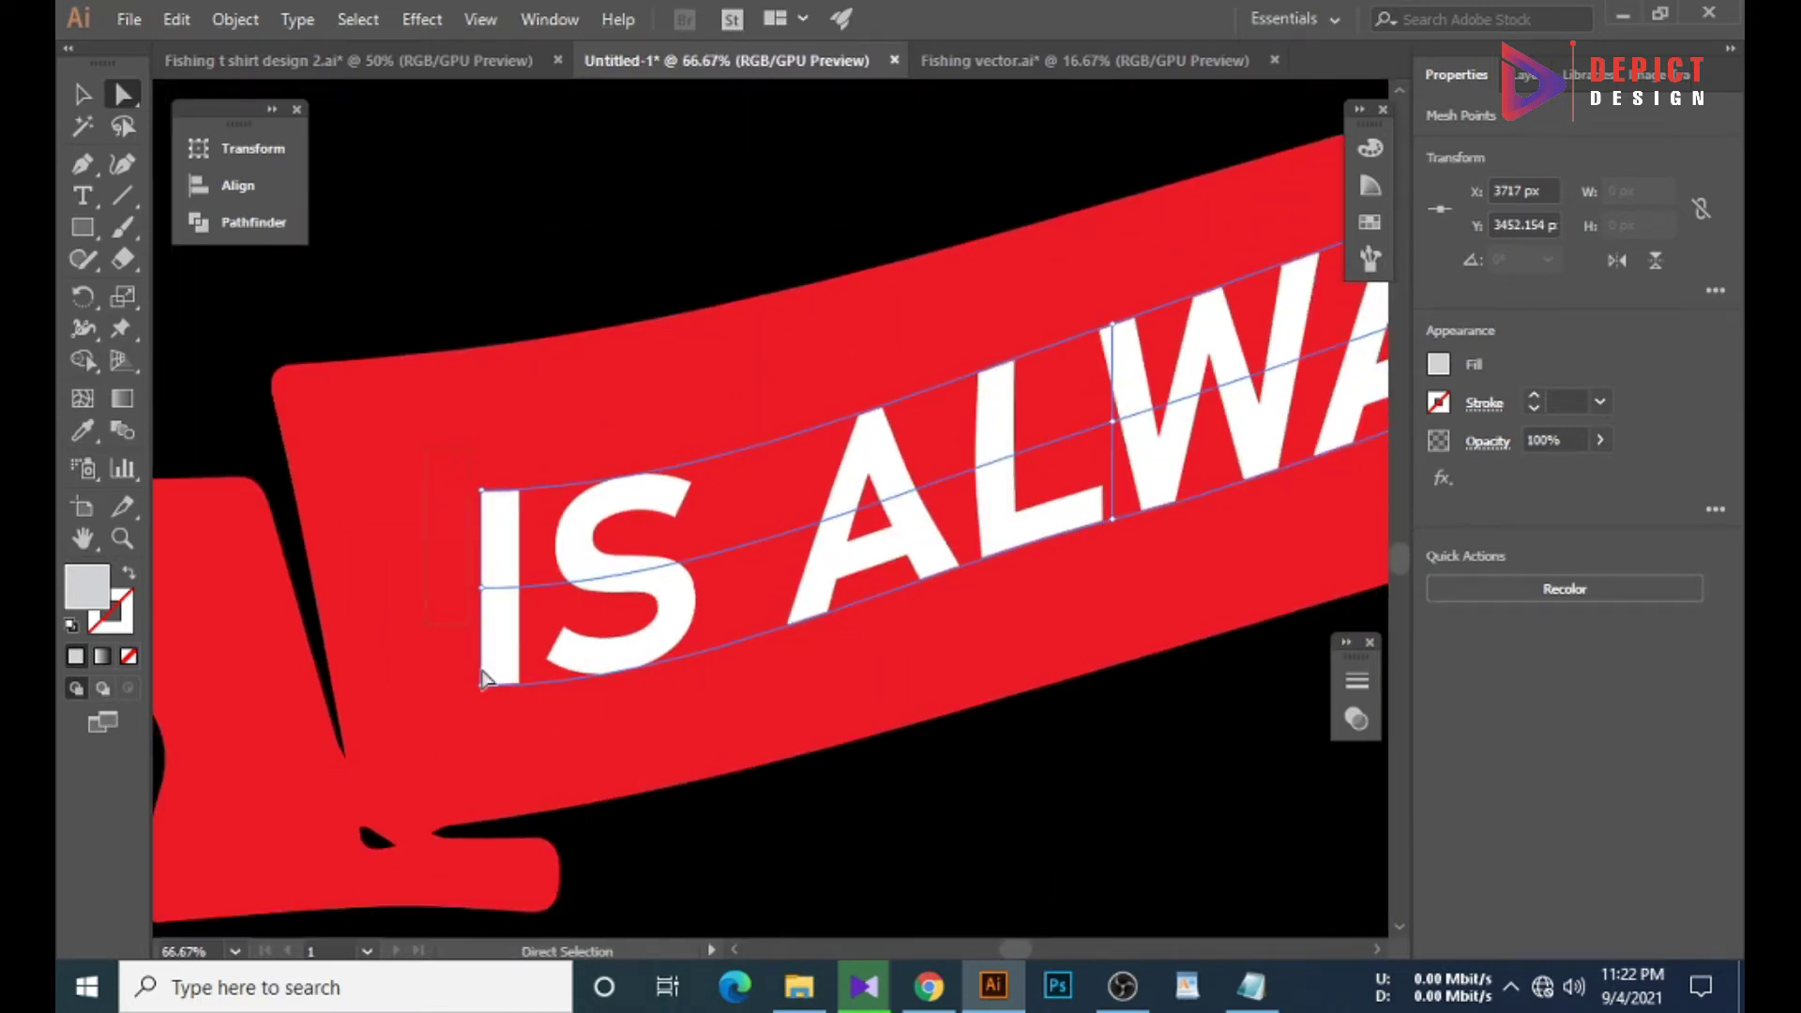
drag(481, 489, 439, 494)
drag(475, 599, 459, 589)
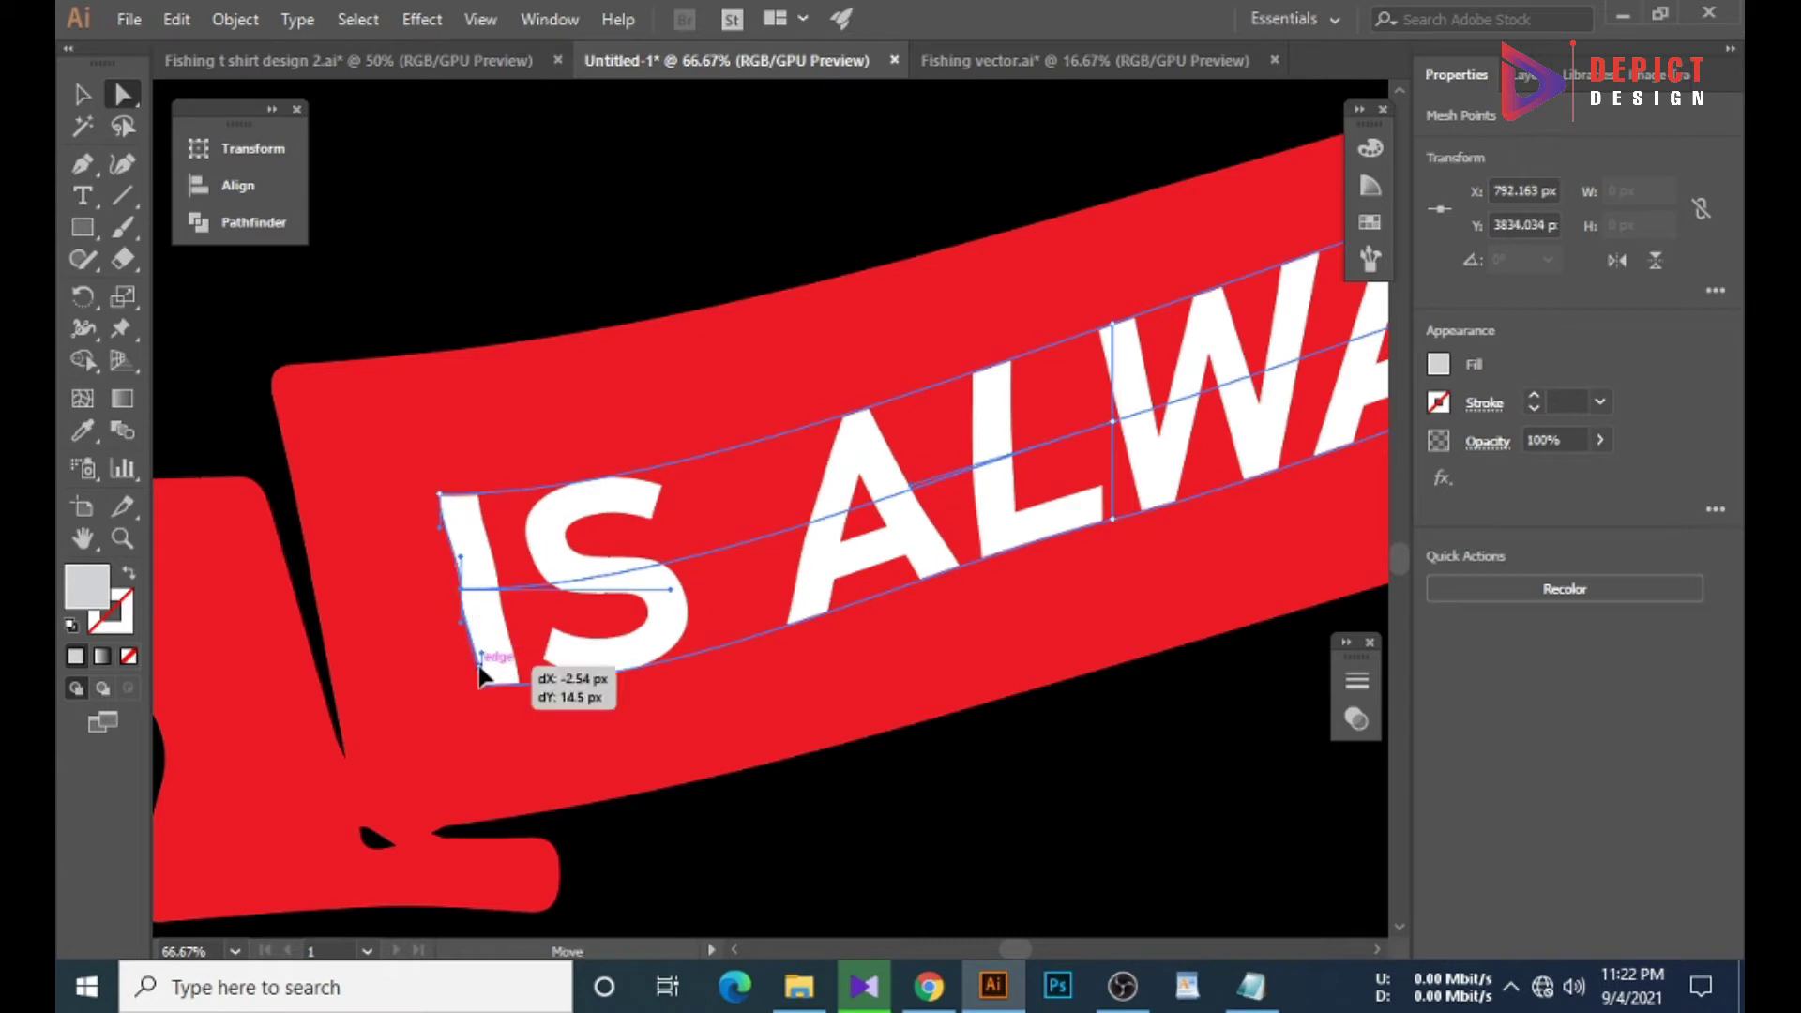
drag(479, 669, 481, 684)
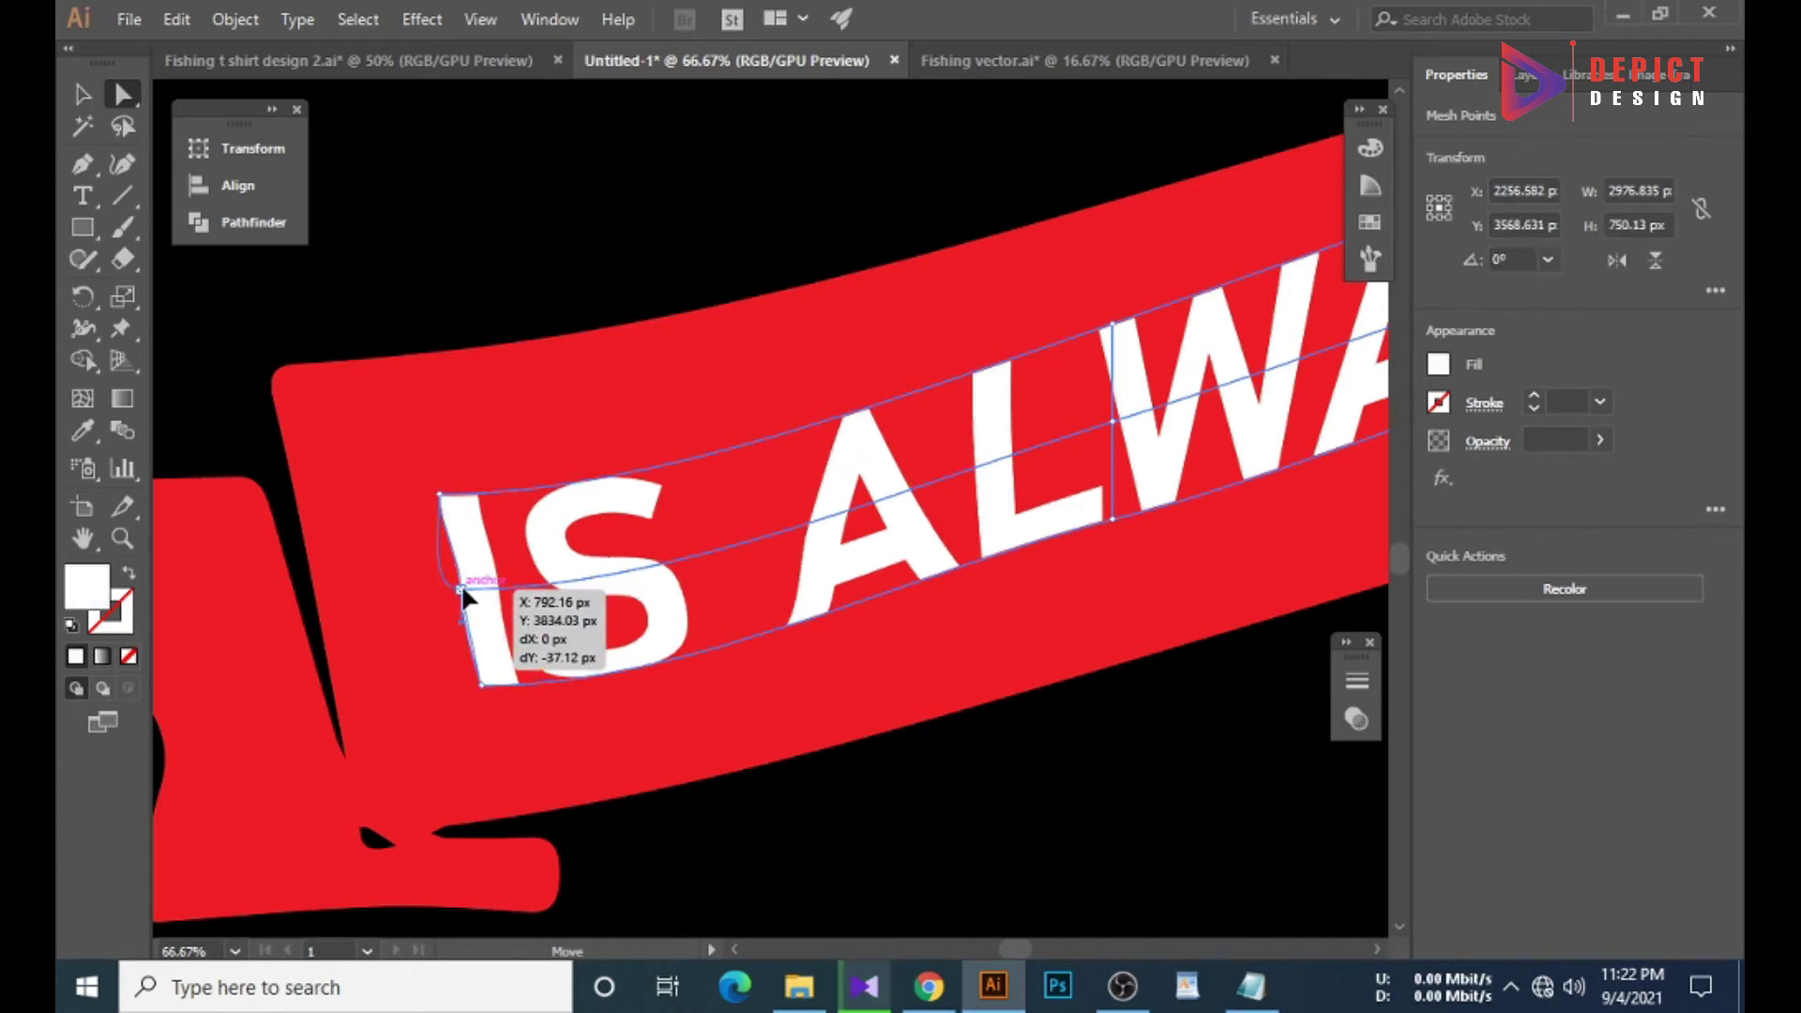
drag(460, 600, 464, 596)
click(441, 496)
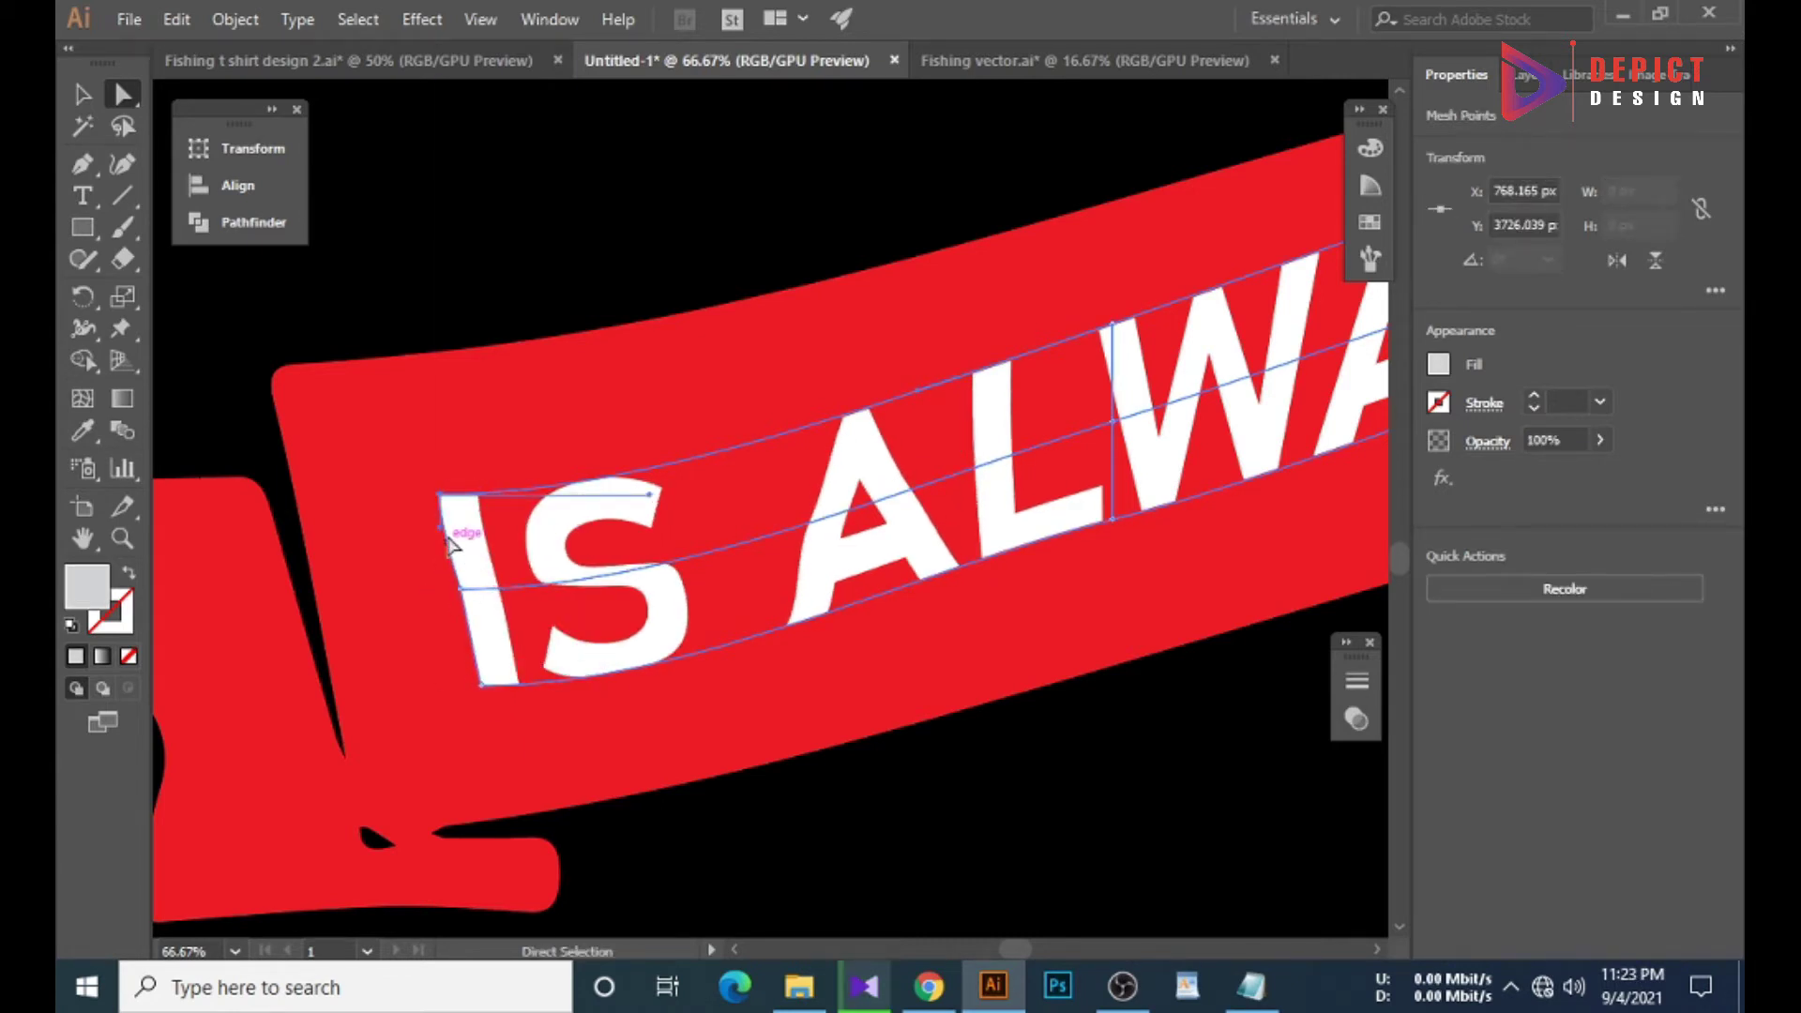
drag(441, 502, 441, 502)
key(ctrl+minus)
key(ctrl+minus)
key(ctrl+minus)
key(ctrl+minus)
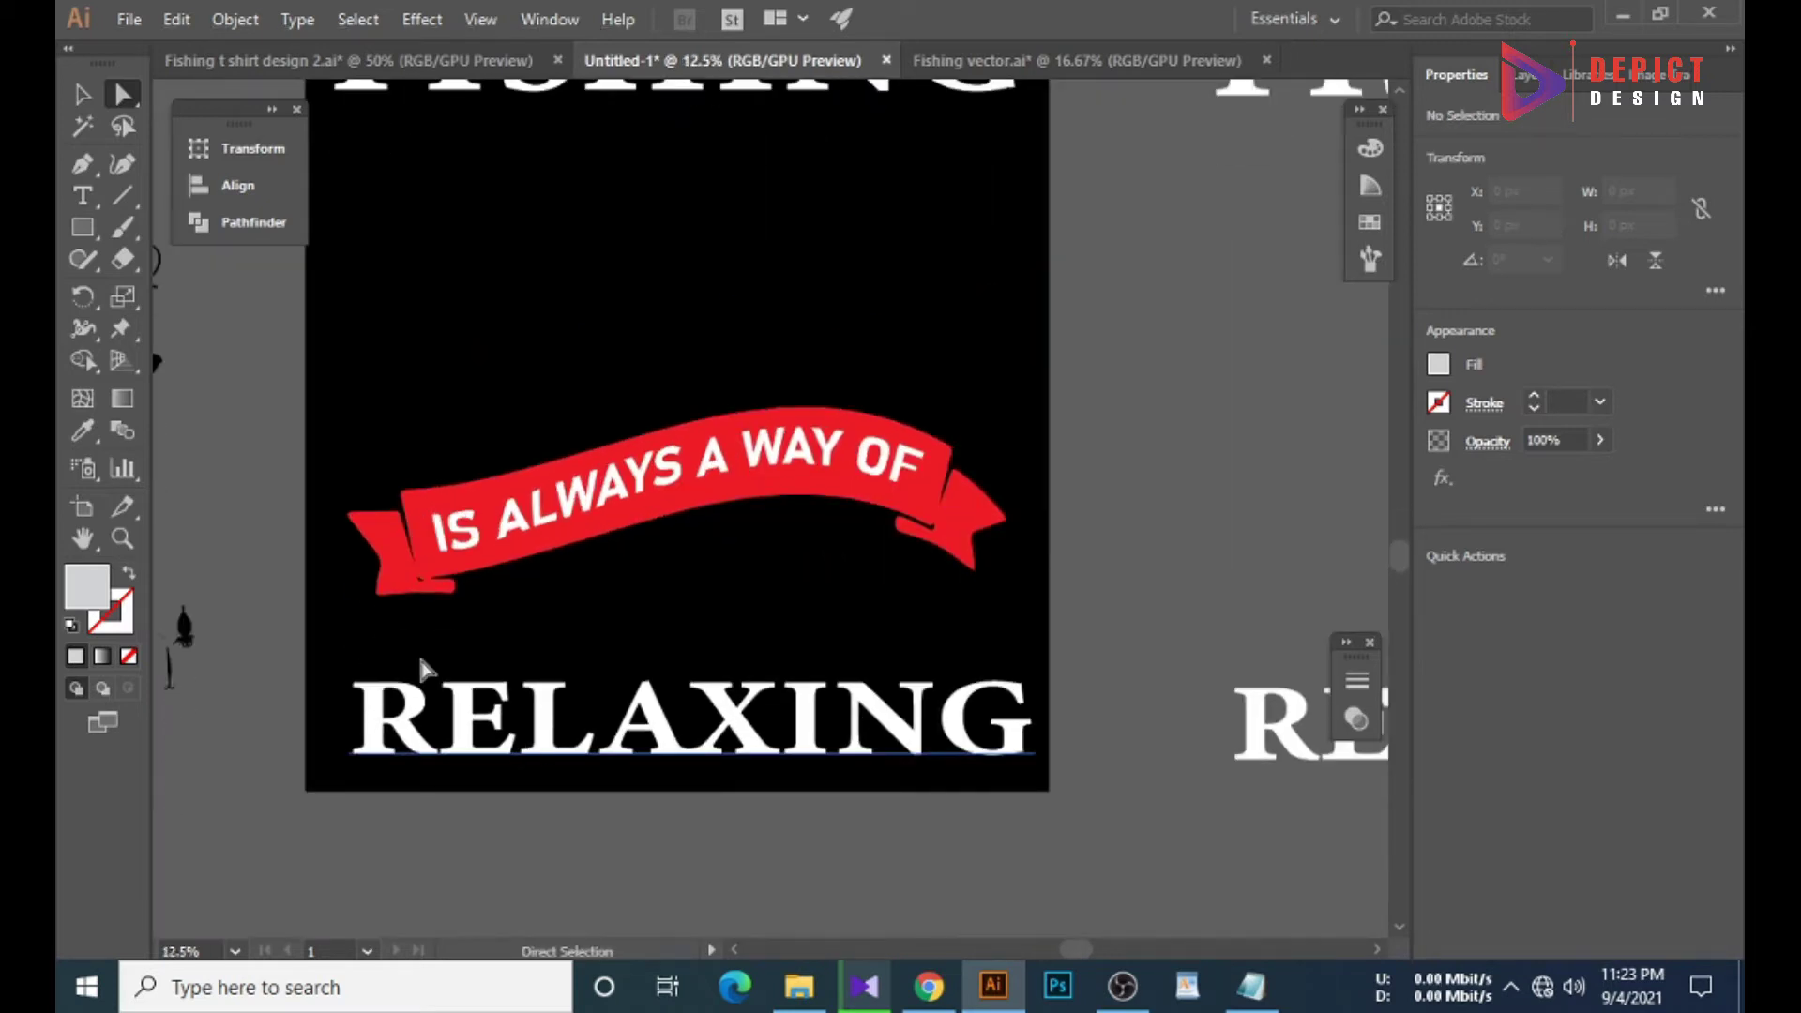
Expand the warped ribbon text into plain shapes.
key(v)
key(ctrl+shift+a)
click(515, 463)
click(233, 18)
click(362, 282)
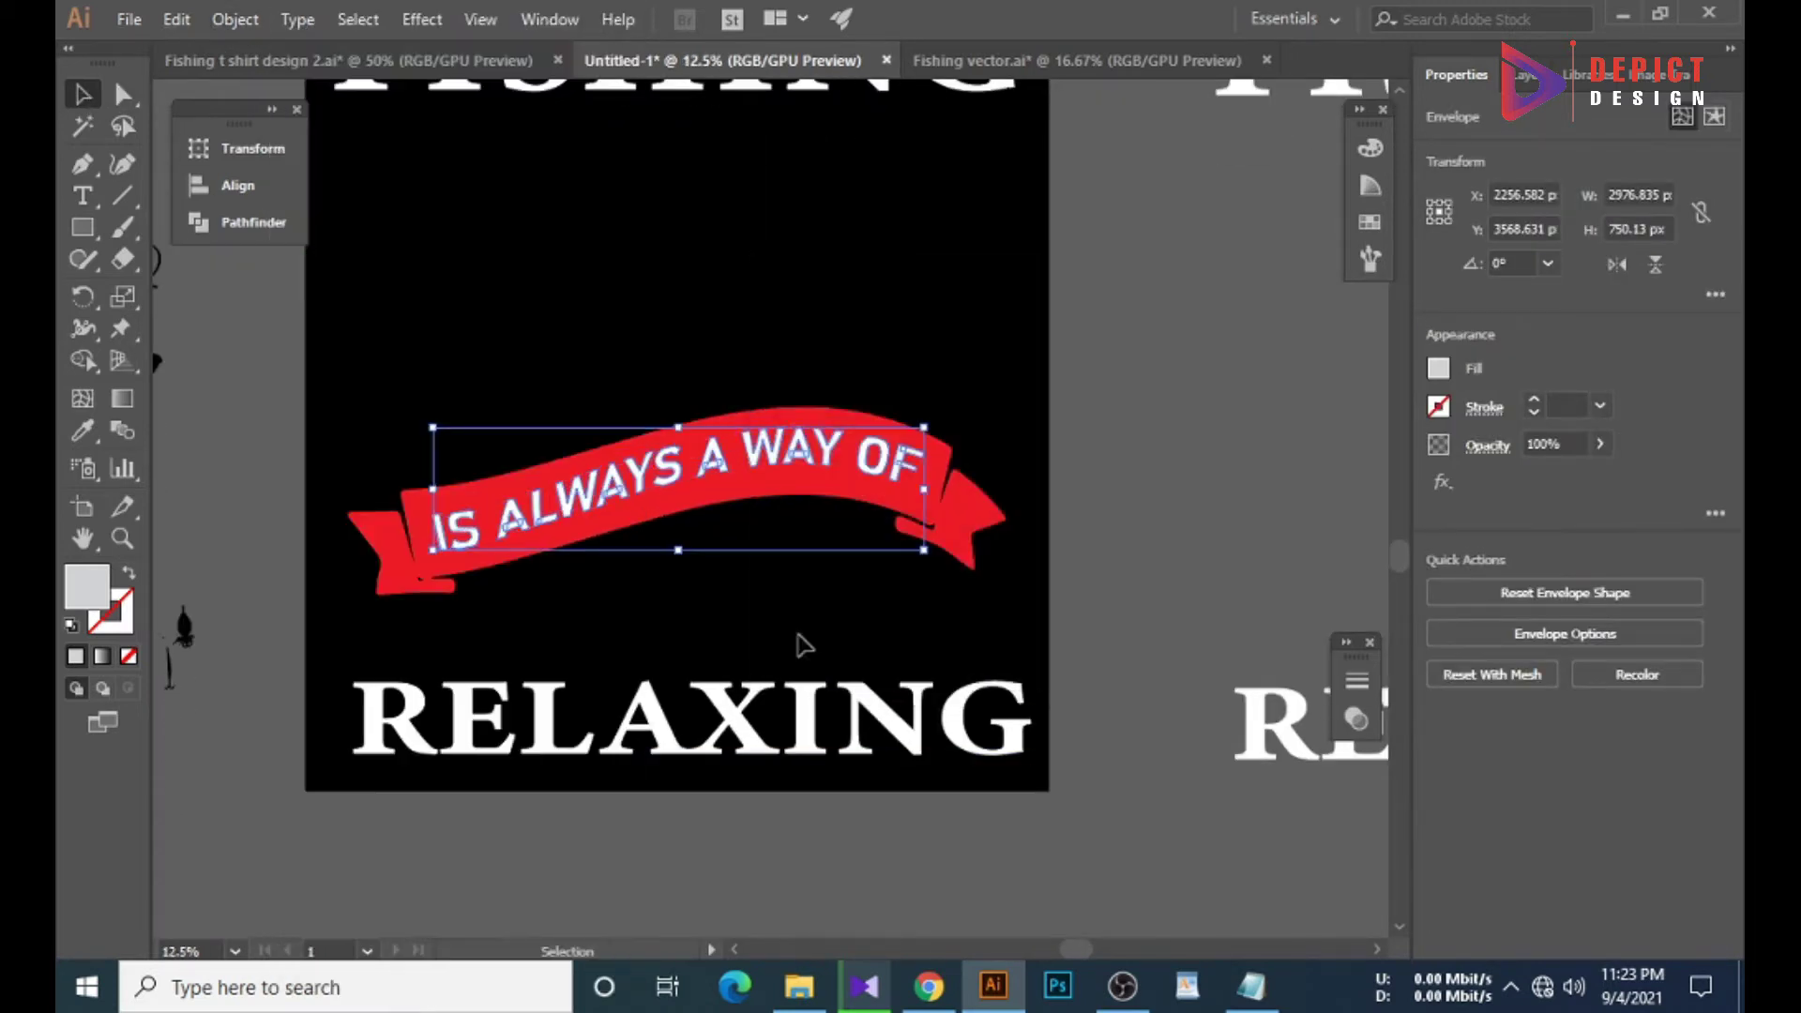
click(796, 644)
scroll(723, 460, up, 1)
click(727, 465)
click(741, 549)
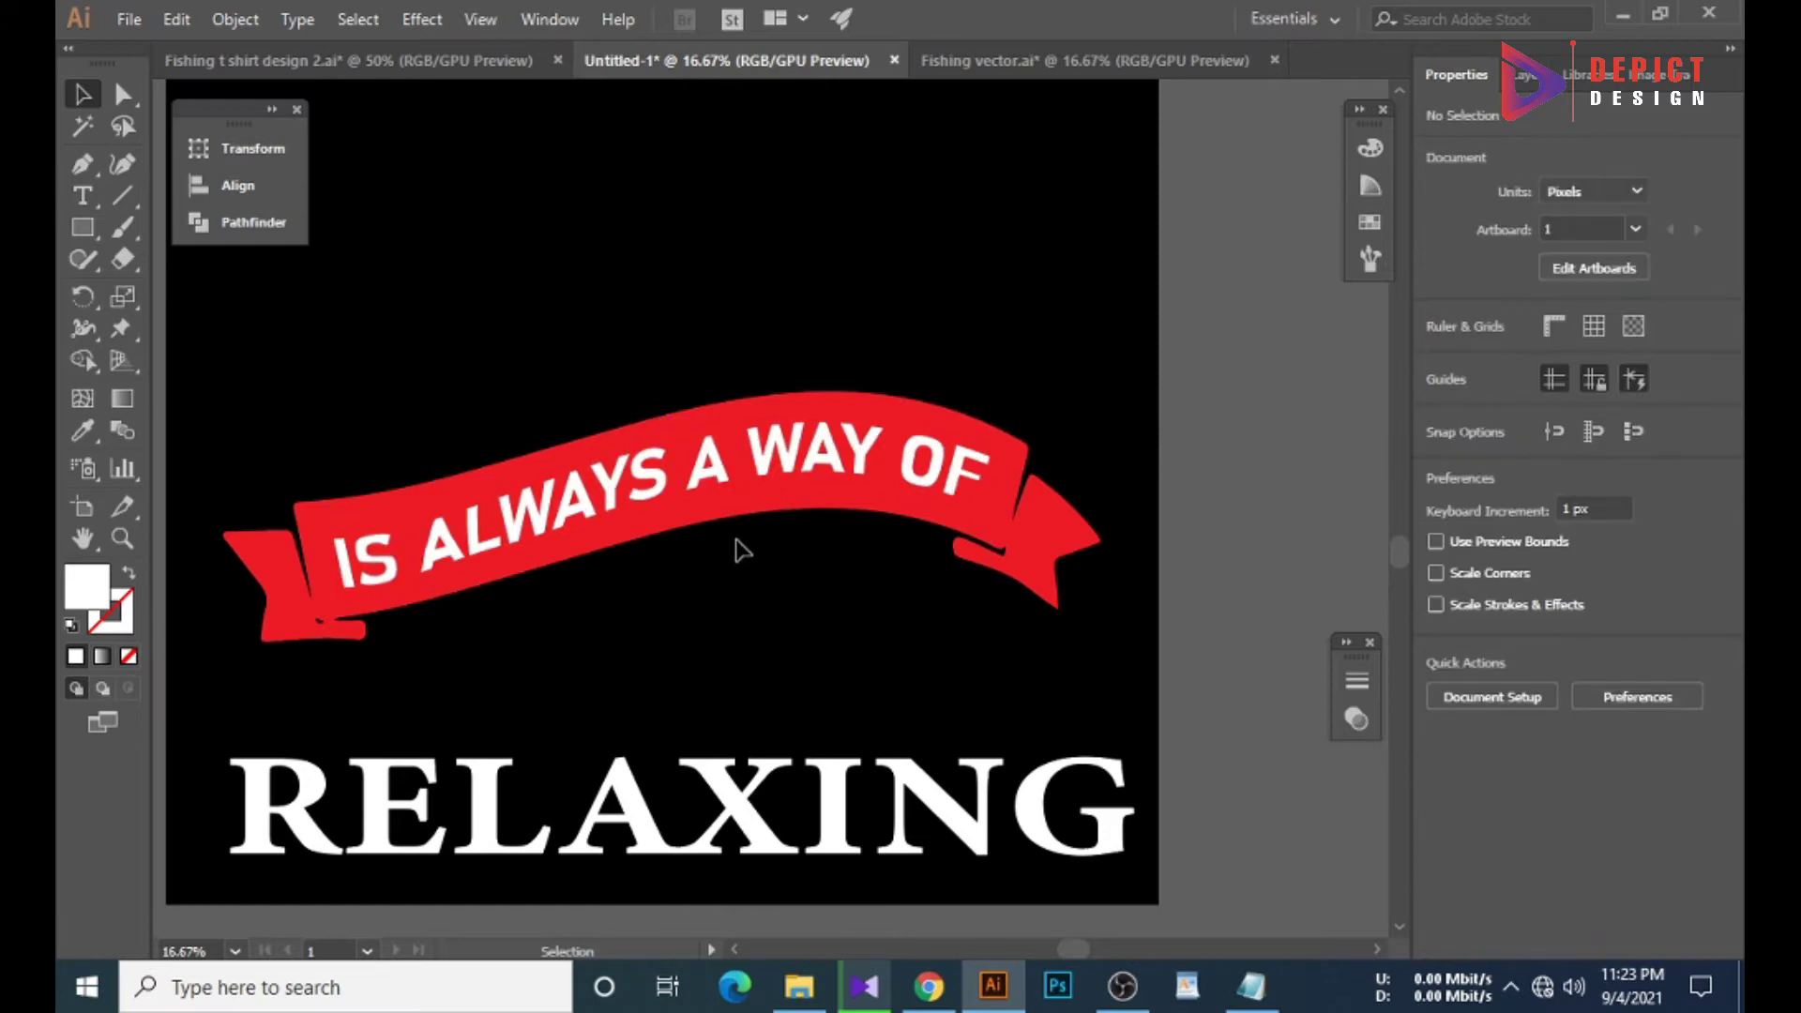
click(602, 507)
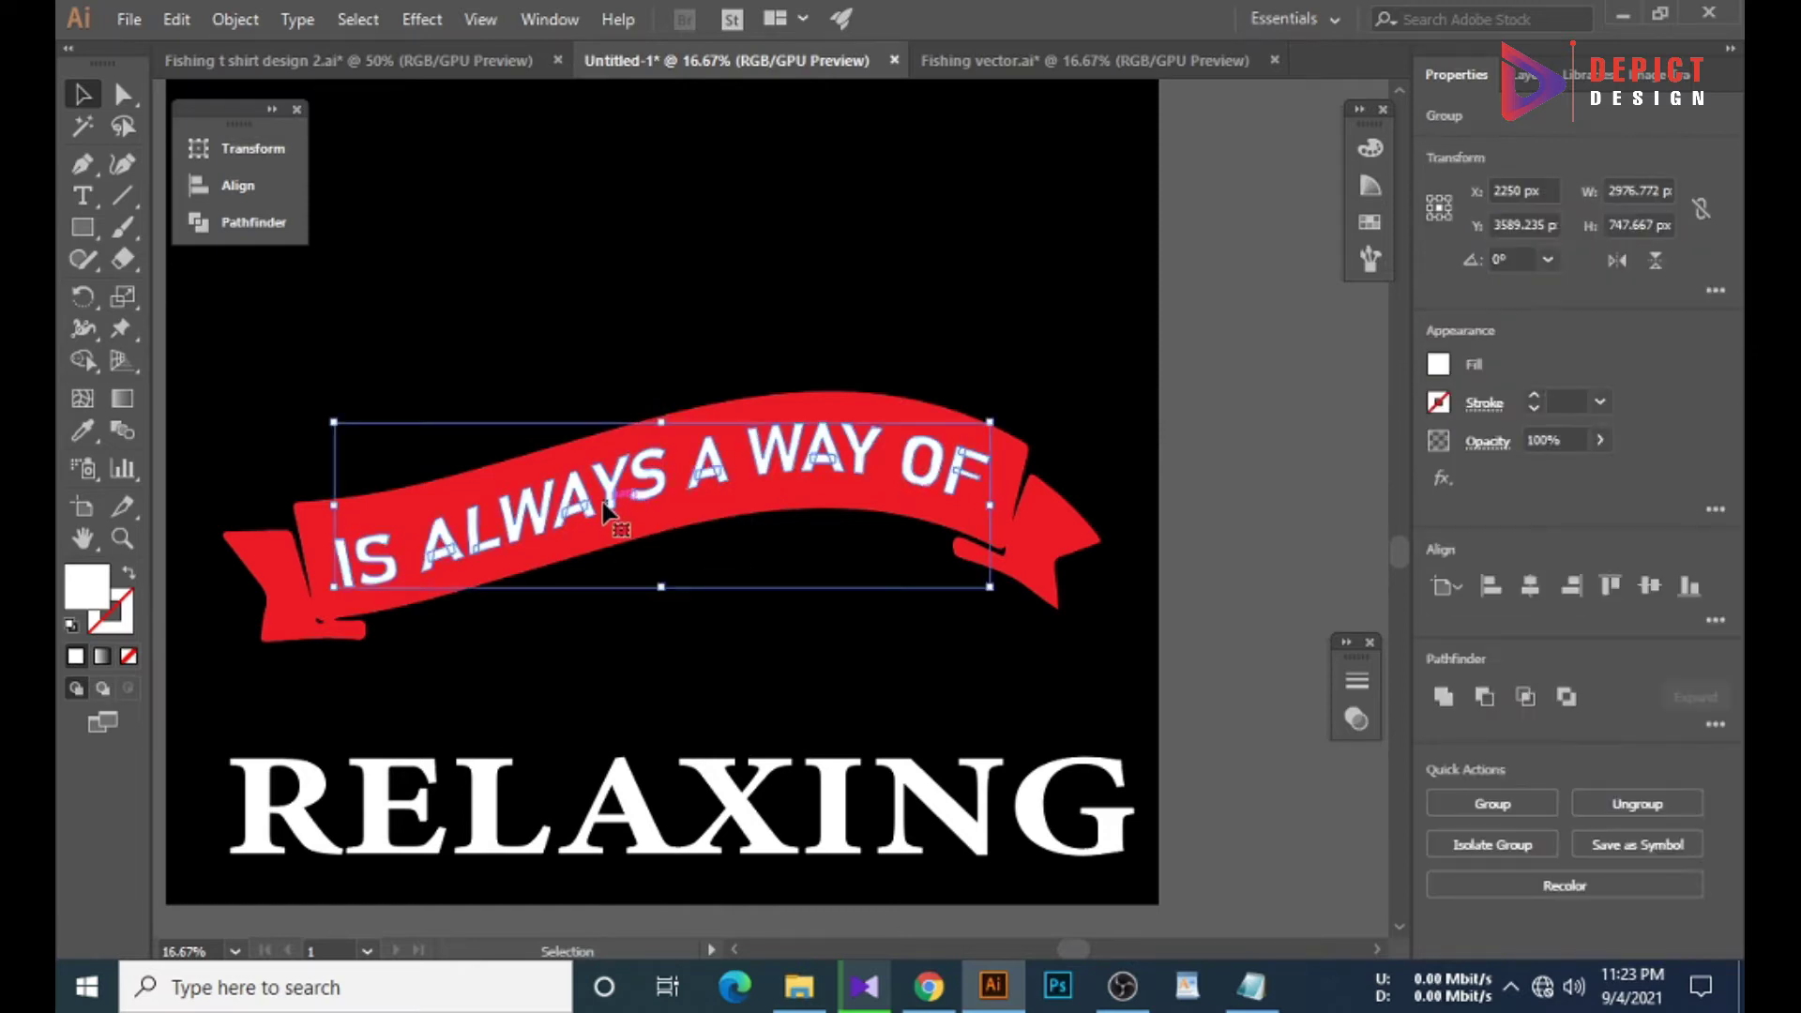
Lock the black background and group the ribbon with its text.
scroll(706, 657, down, 2)
scroll(705, 657, left, 1)
right_click(712, 591)
click(544, 483)
key(ctrl+2)
drag(542, 481, 657, 600)
right_click(647, 601)
click(698, 367)
Move the bass graphic onto the shirt and enlarge it behind the ribbon.
click(675, 469)
drag(310, 506, 740, 475)
mouse_move(802, 525)
mouse_down()
mouse_move(872, 673)
mouse_move(925, 729)
mouse_up()
drag(874, 657, 849, 596)
click(1014, 530)
Scale the red ribbon slightly larger.
click(900, 591)
drag(962, 664, 990, 647)
click(1027, 615)
Convert the FISHING text to outlines.
click(722, 279)
scroll(741, 282, up, 3)
right_click(713, 274)
click(786, 456)
scroll(786, 469, down, 2)
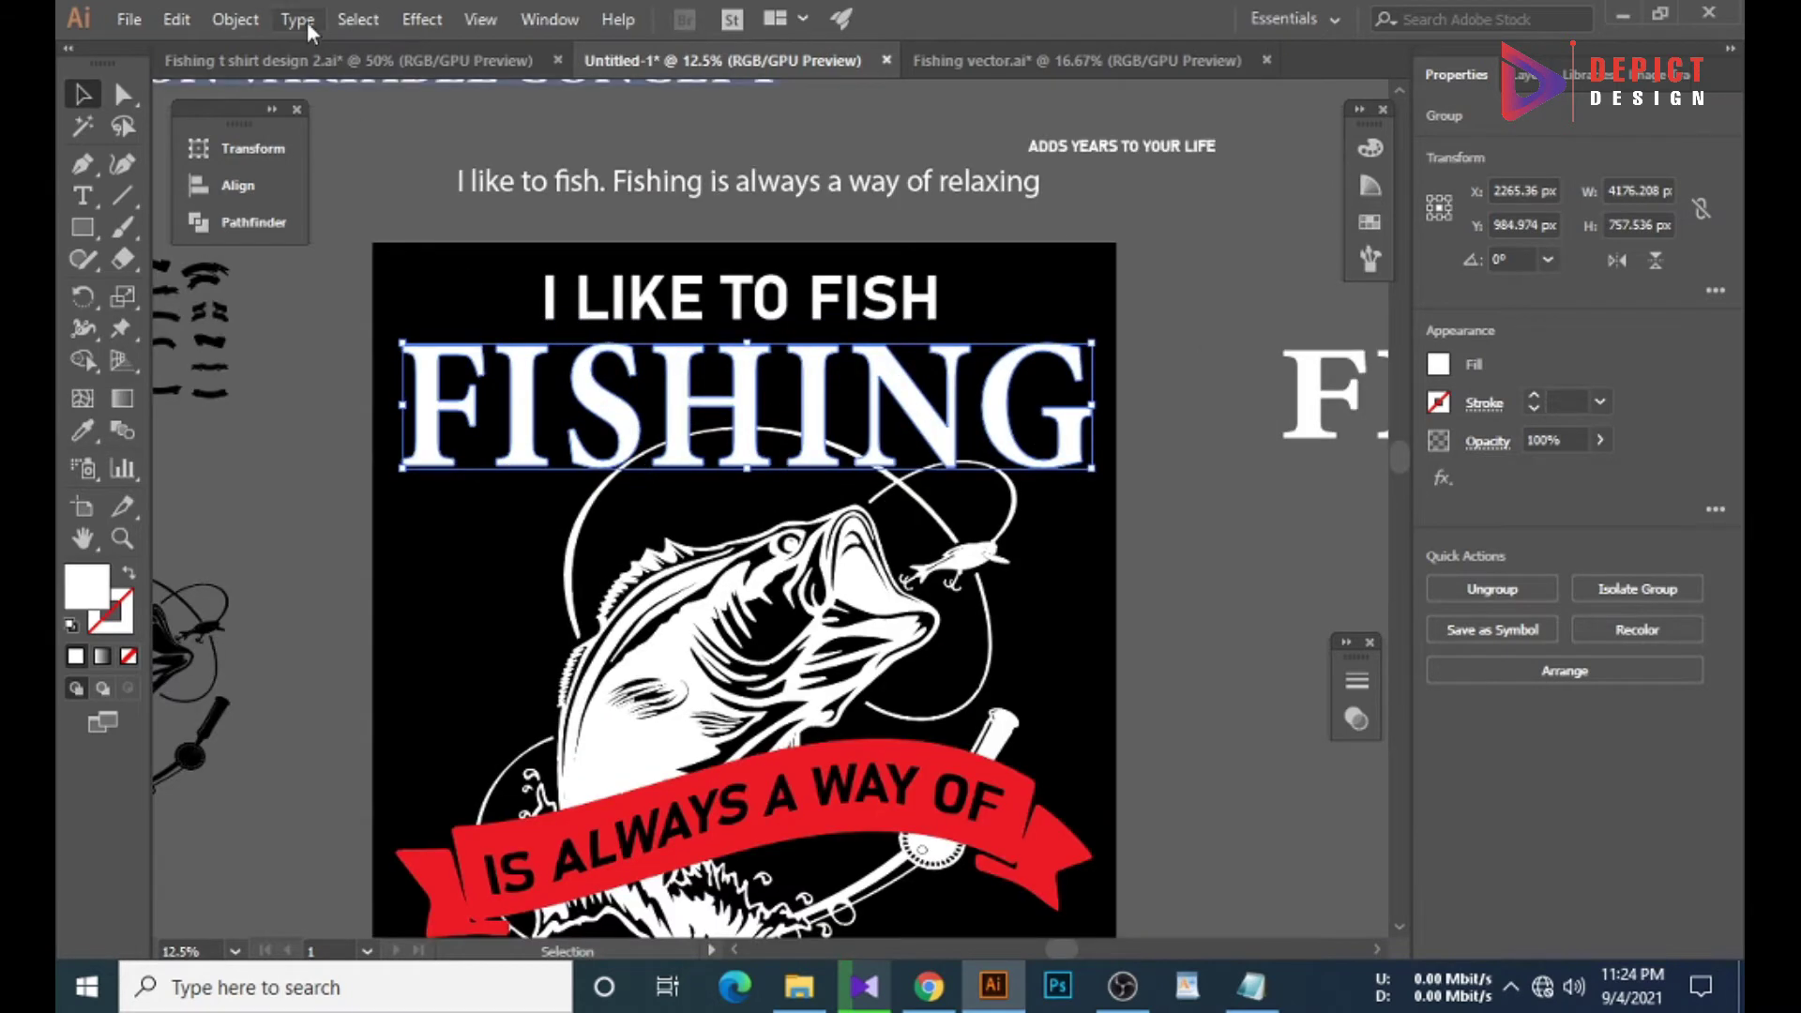
Warp FISHING with Arc Lower at about -23% bend and shorten its height.
click(423, 18)
click(746, 390)
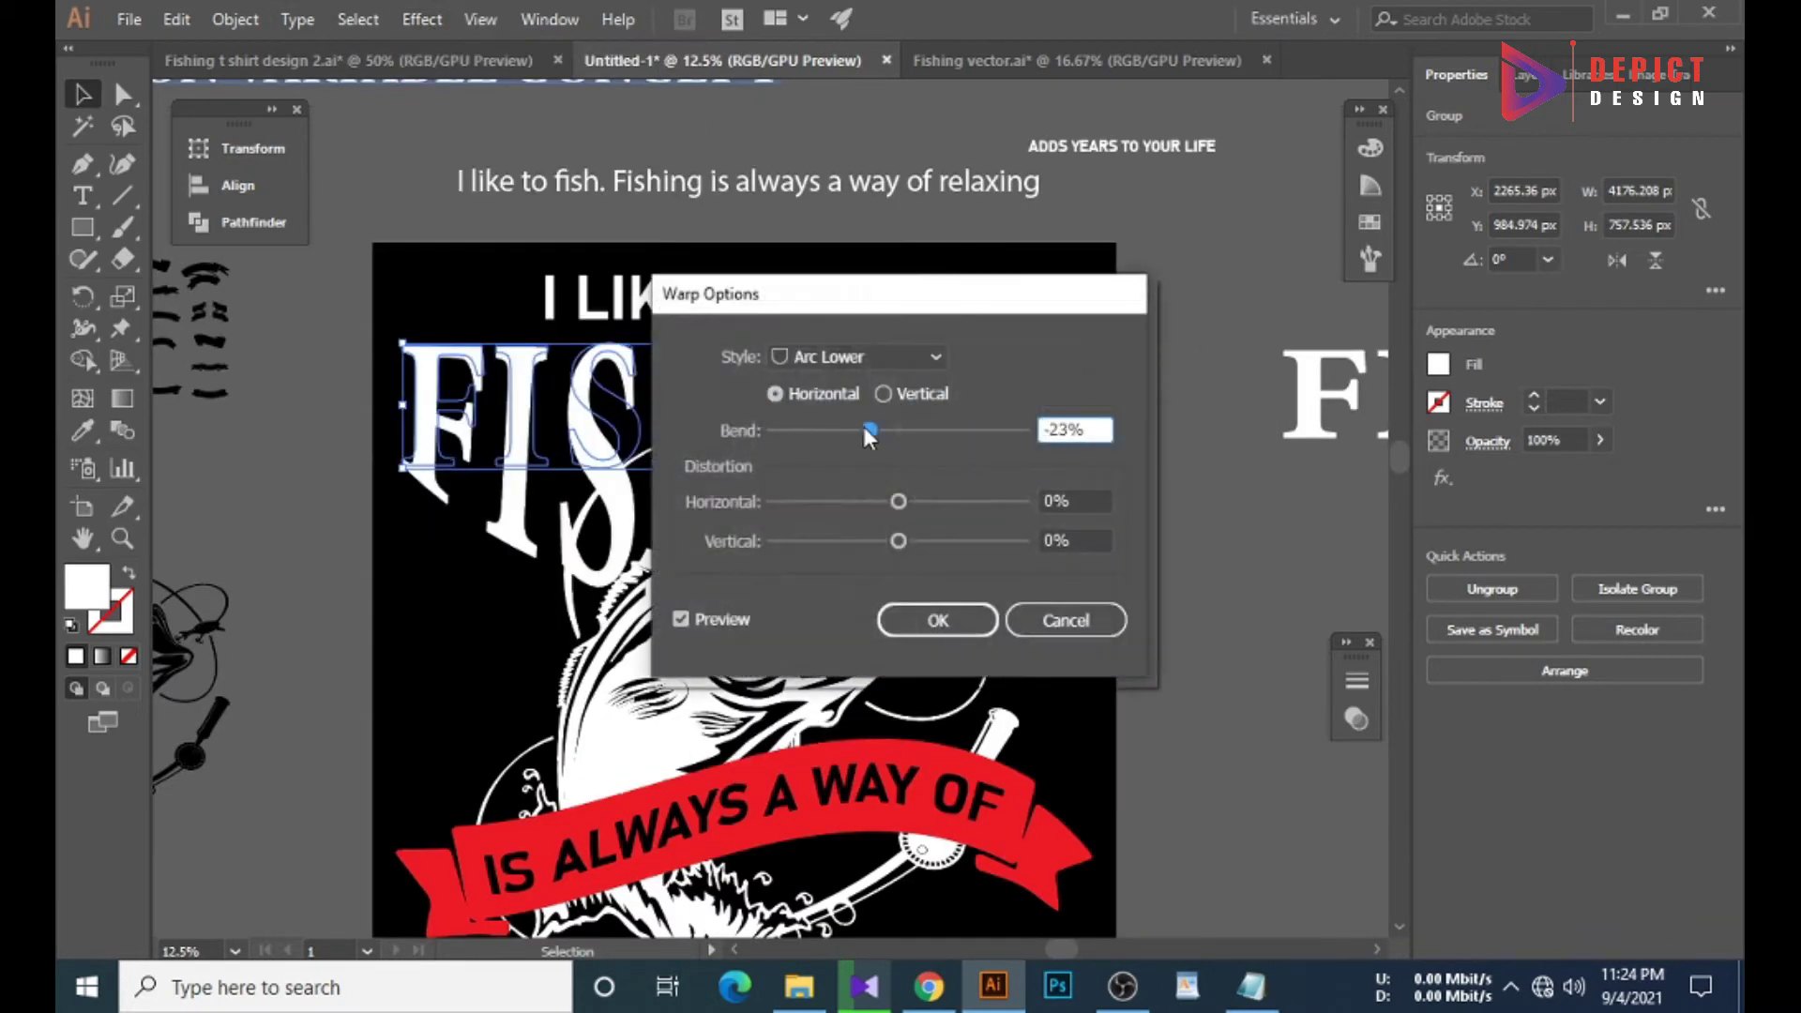
click(936, 620)
mouse_move(755, 531)
mouse_down()
mouse_move(731, 514)
mouse_move(749, 501)
mouse_up()
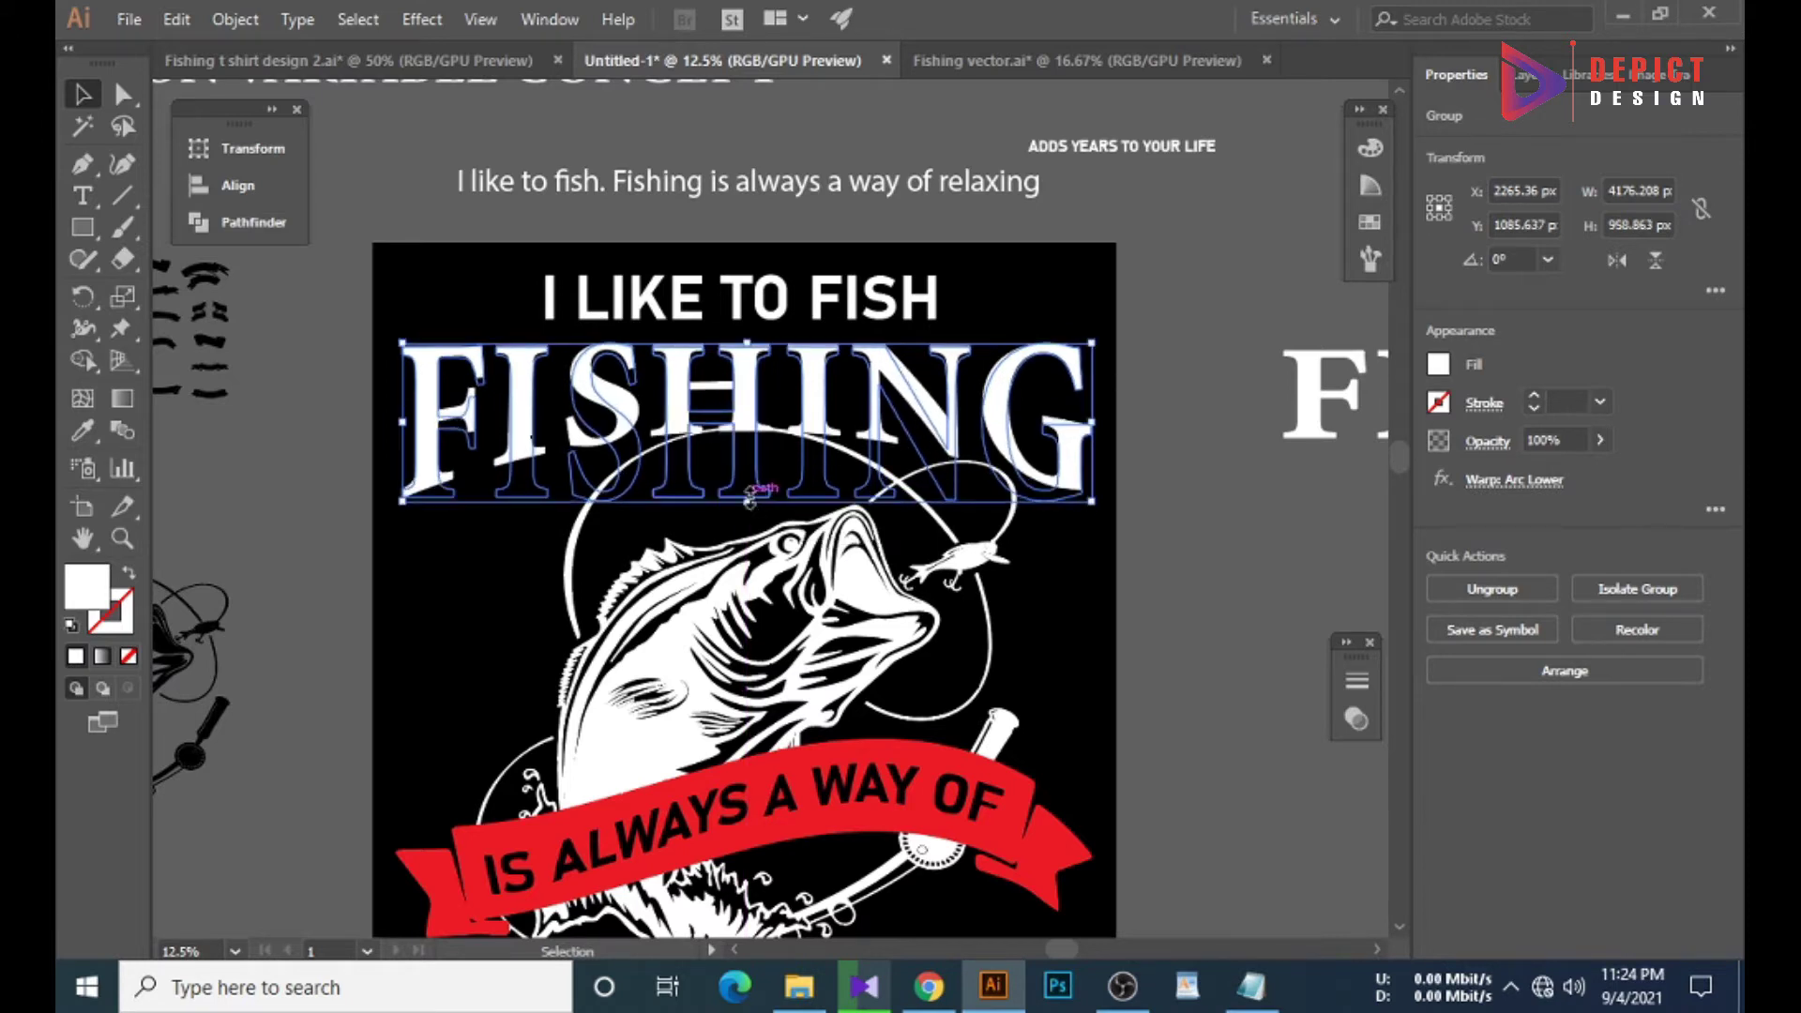
click(235, 19)
Expand the FISHING warp appearance into editable shapes.
click(375, 294)
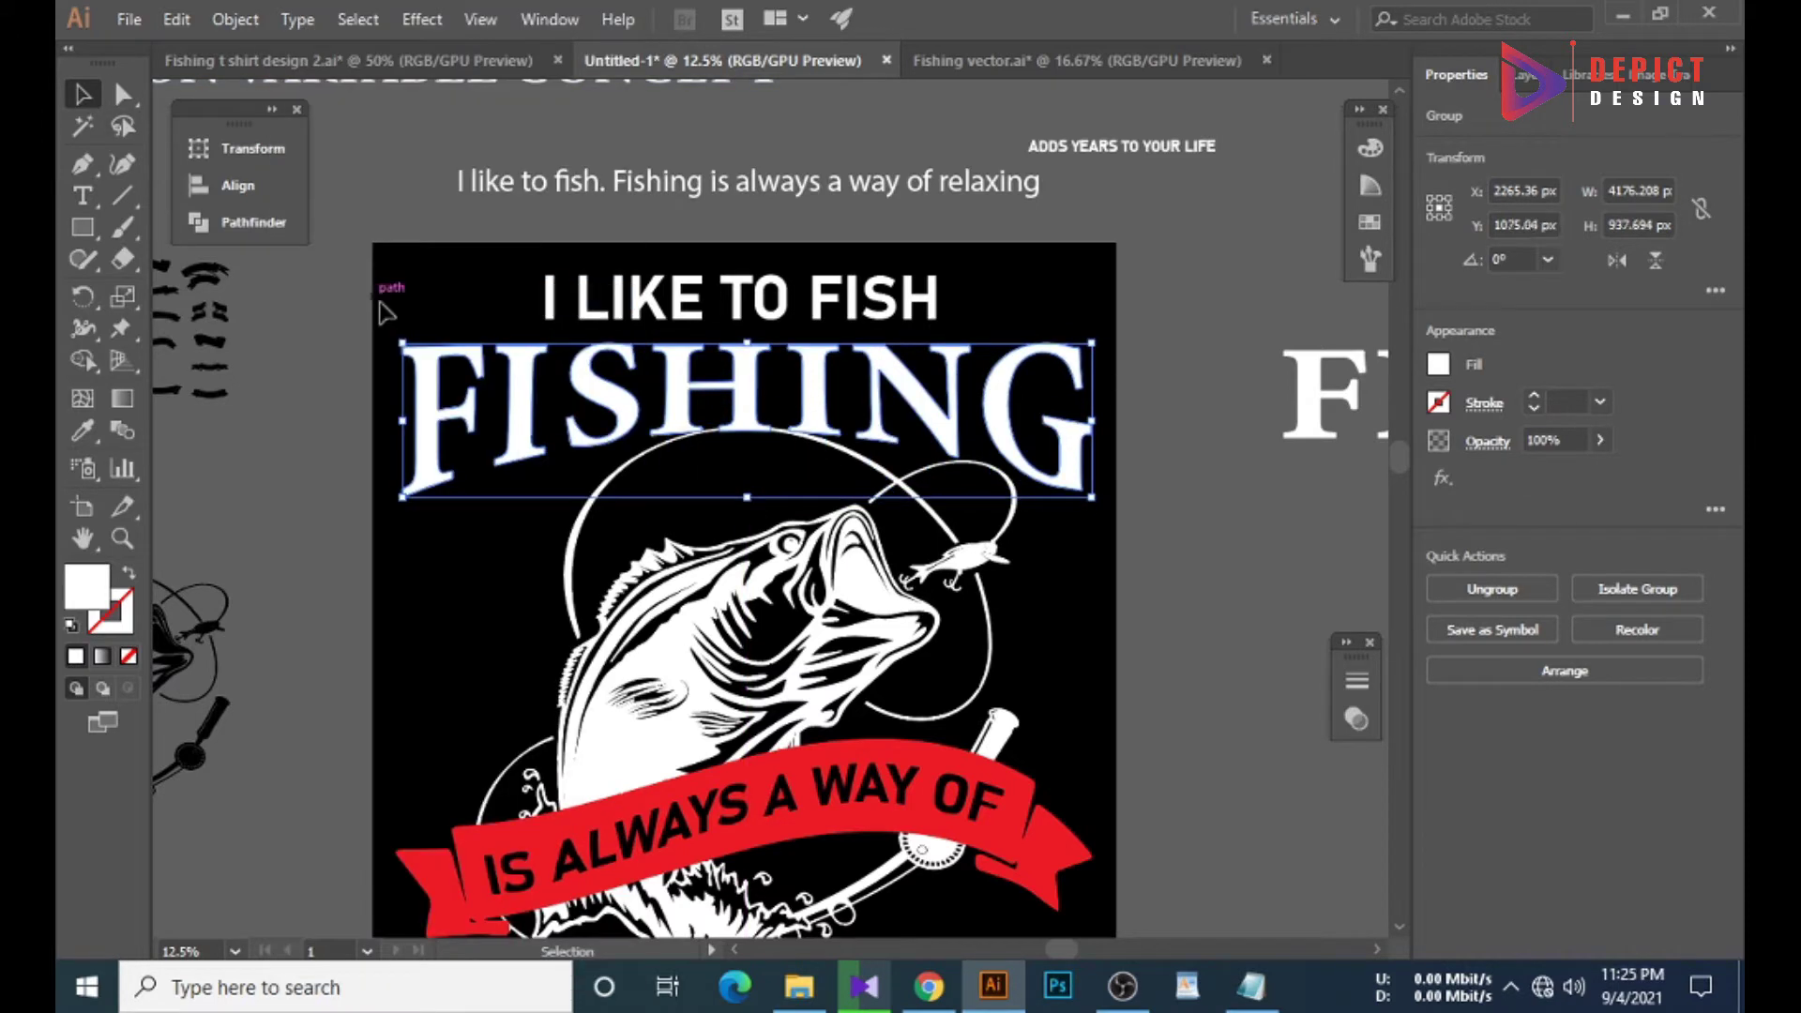
click(539, 494)
scroll(511, 506, down, 3)
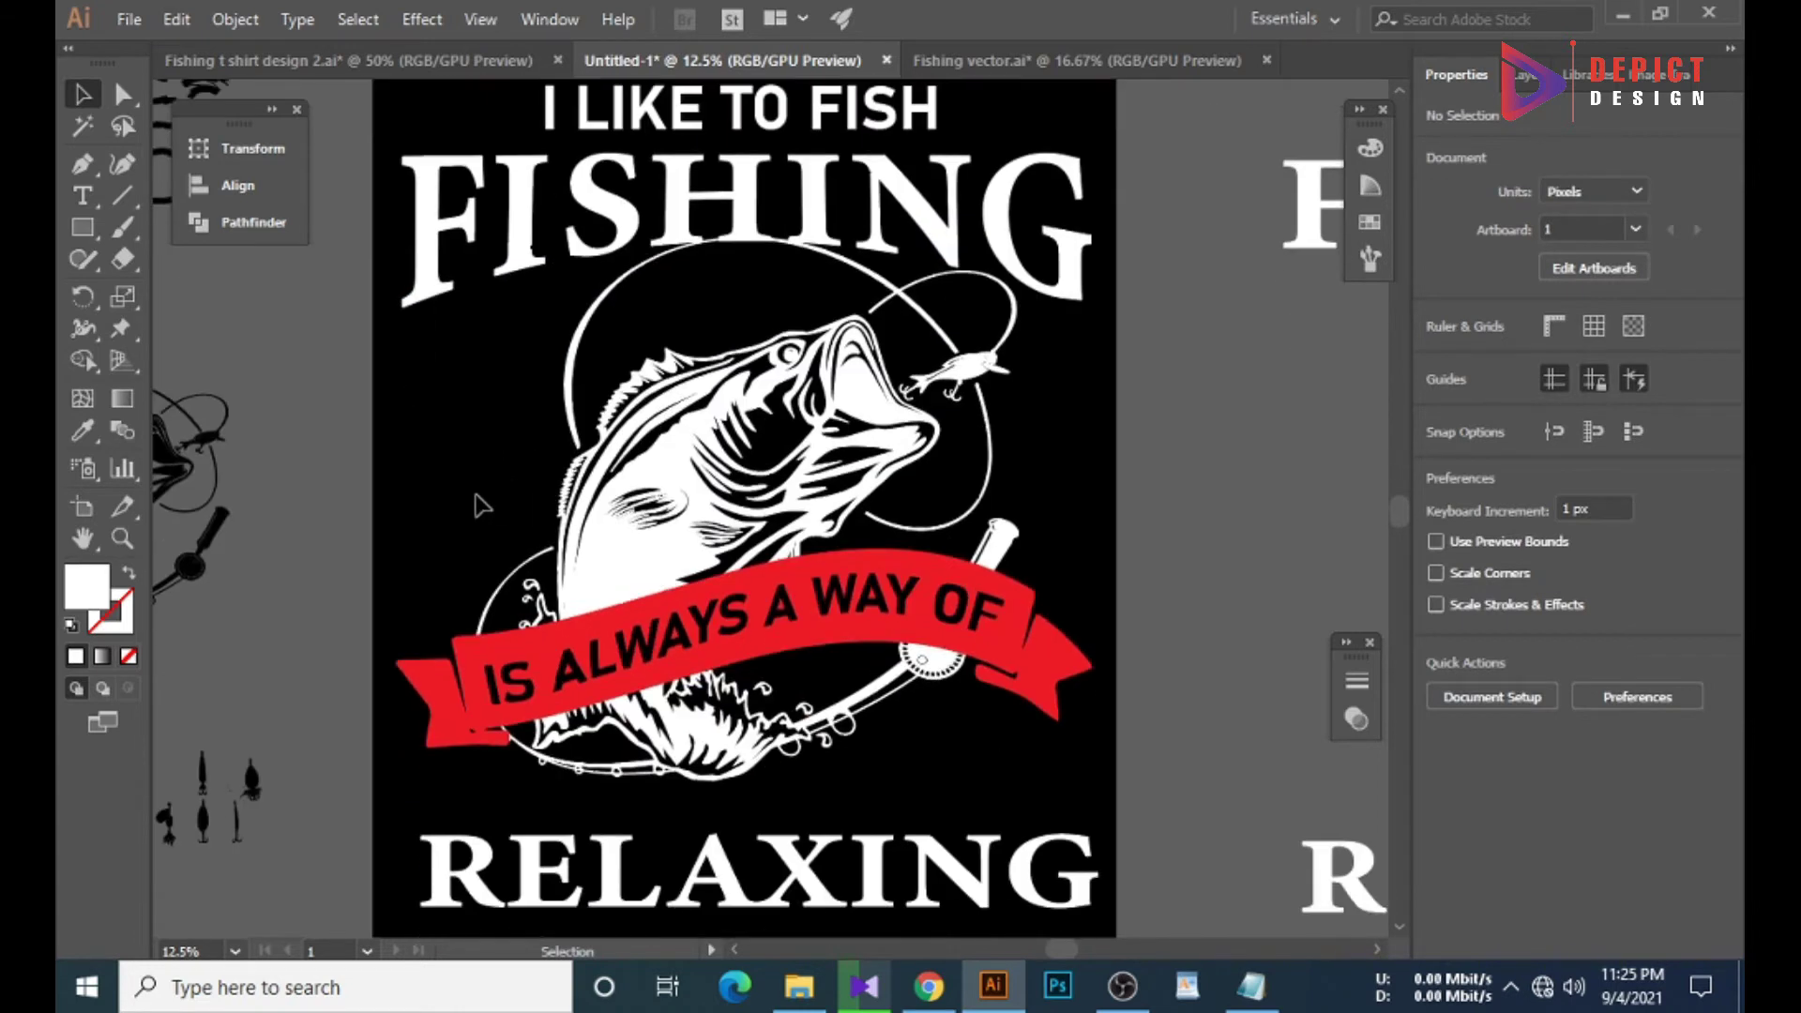
scroll(474, 511, down, 1)
alt+scroll(479, 479, down, 1)
scroll(450, 455, up, 1)
scroll(424, 465, up, 1)
alt+scroll(424, 465, up, 1)
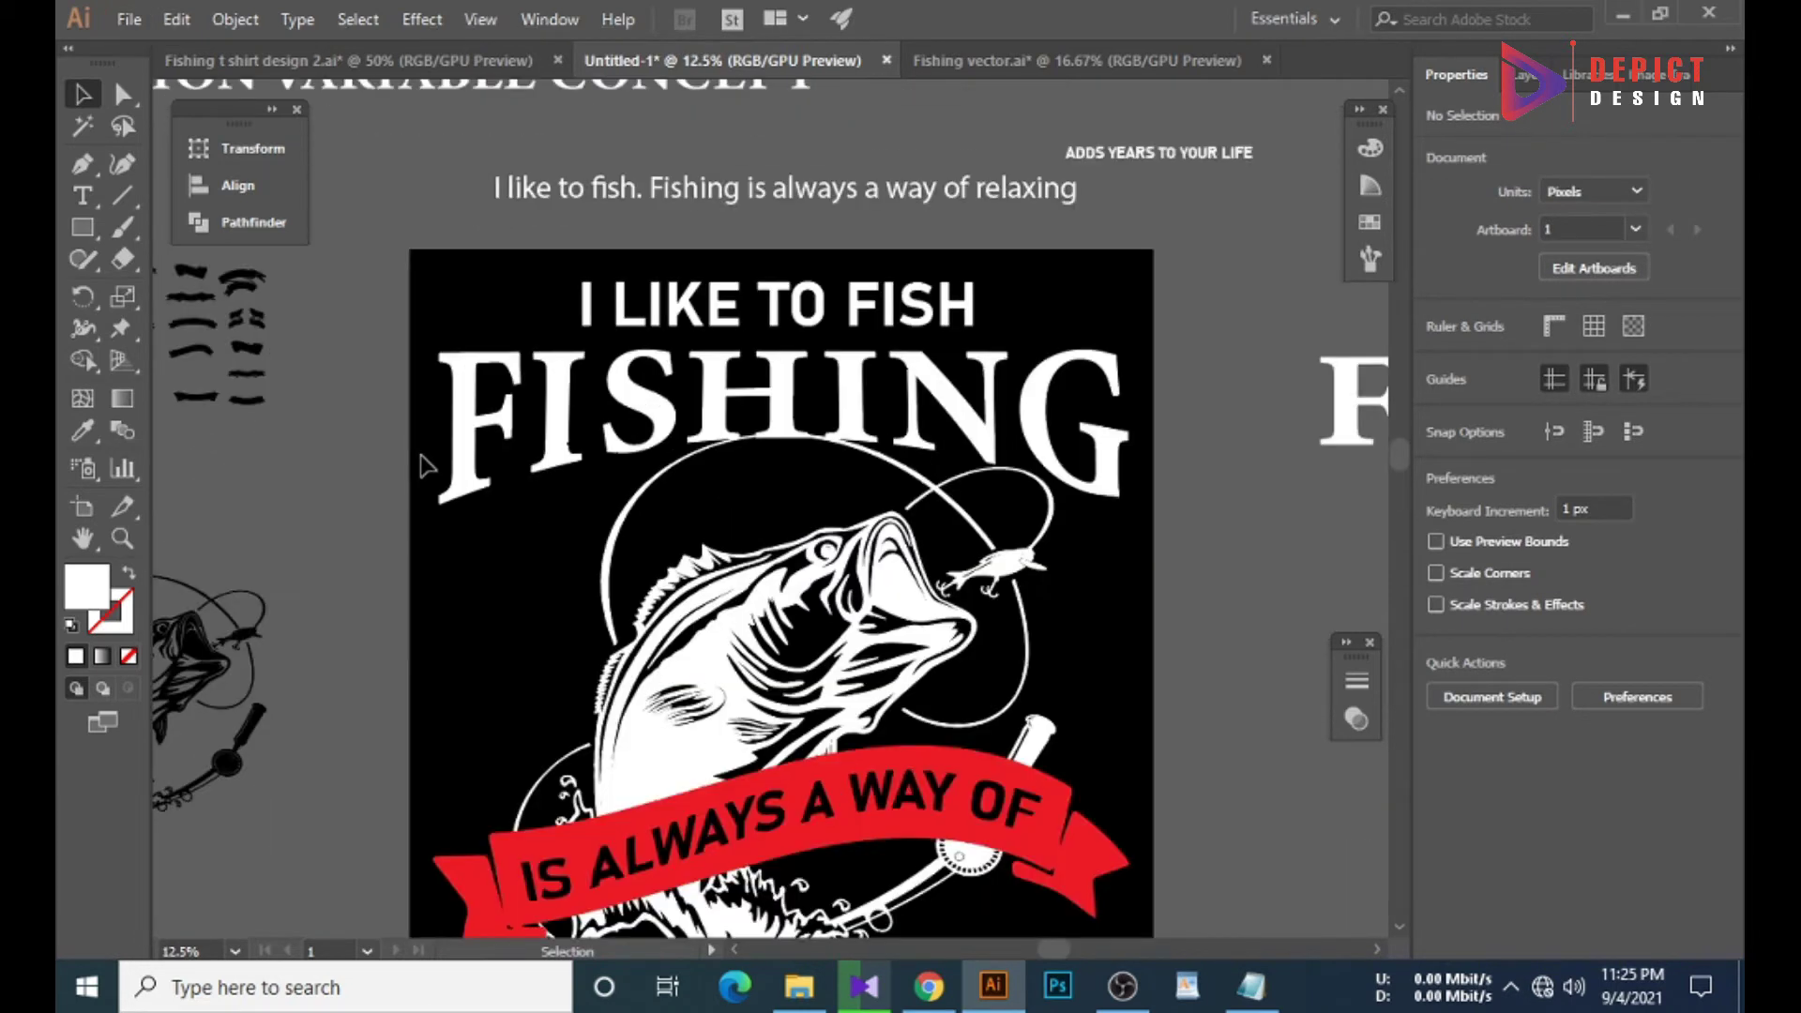
scroll(430, 466, down, 1)
scroll(523, 390, down, 1)
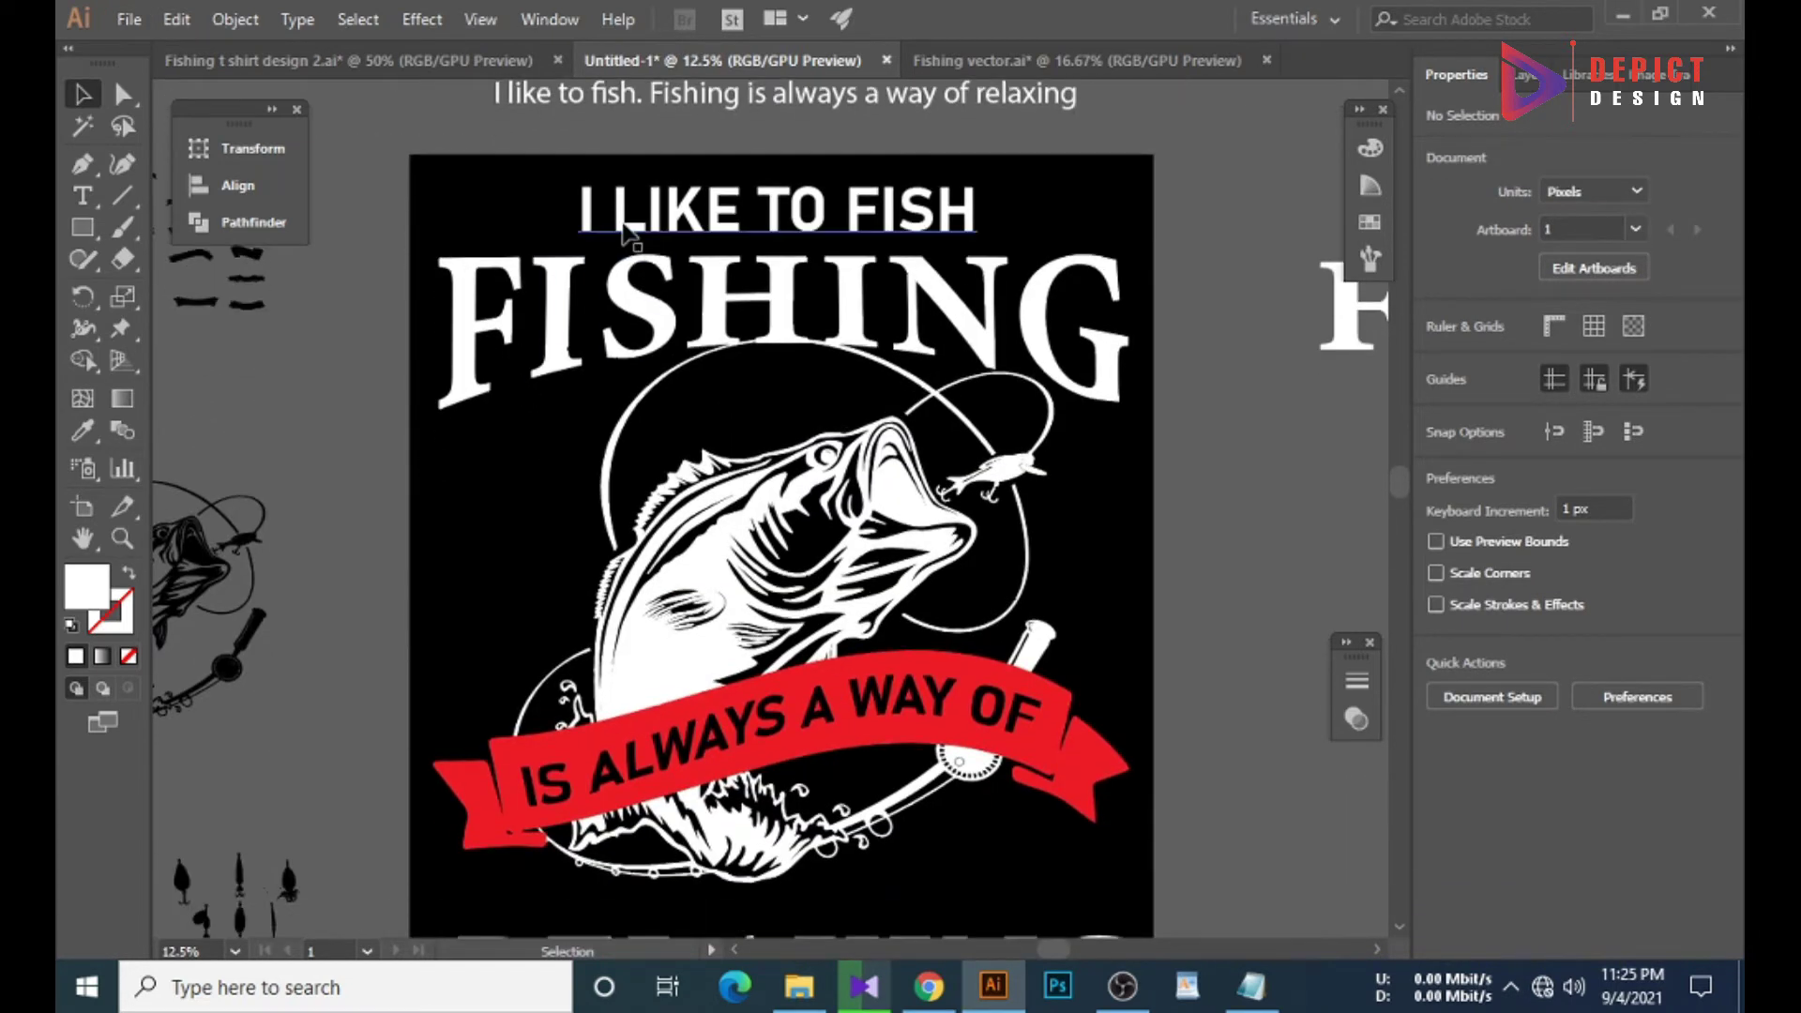
scroll(537, 490, down, 2)
scroll(554, 464, up, 2)
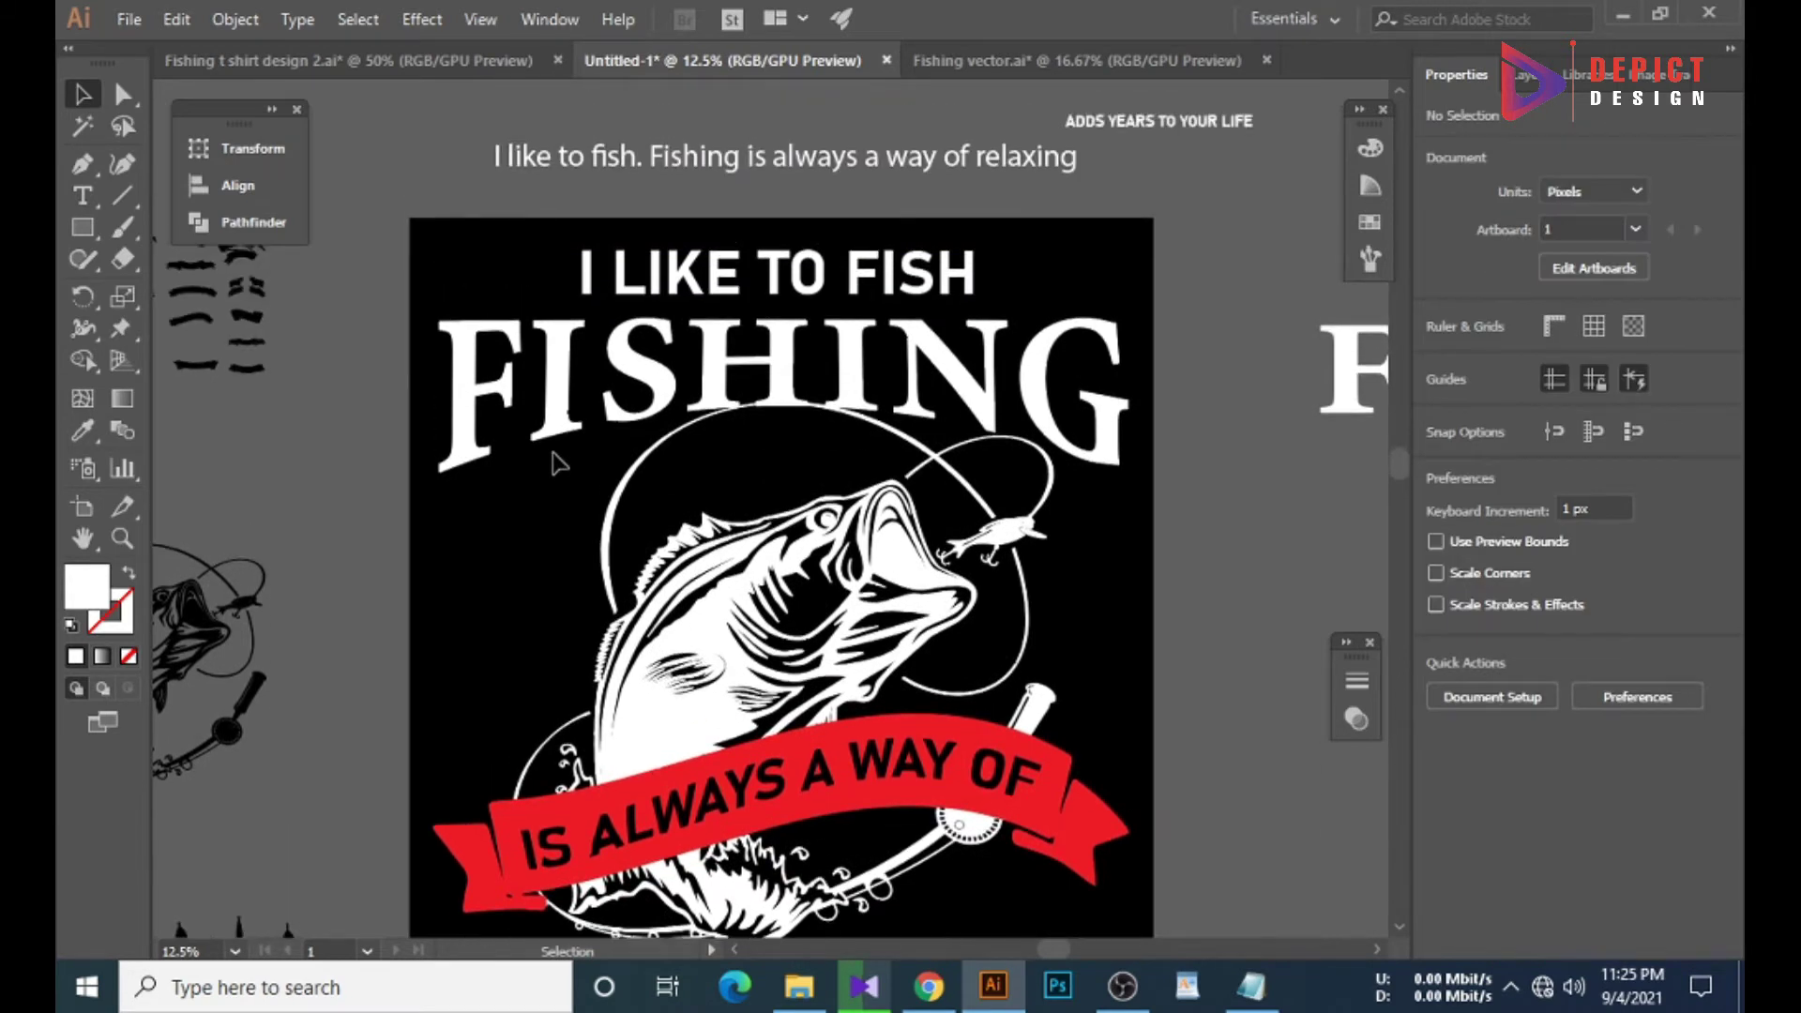
scroll(574, 431, down, 6)
scroll(648, 713, down, 1)
Stretch RELAXING taller and convert it to outlines.
click(545, 722)
drag(796, 696, 782, 656)
right_click(750, 722)
click(844, 375)
click(521, 736)
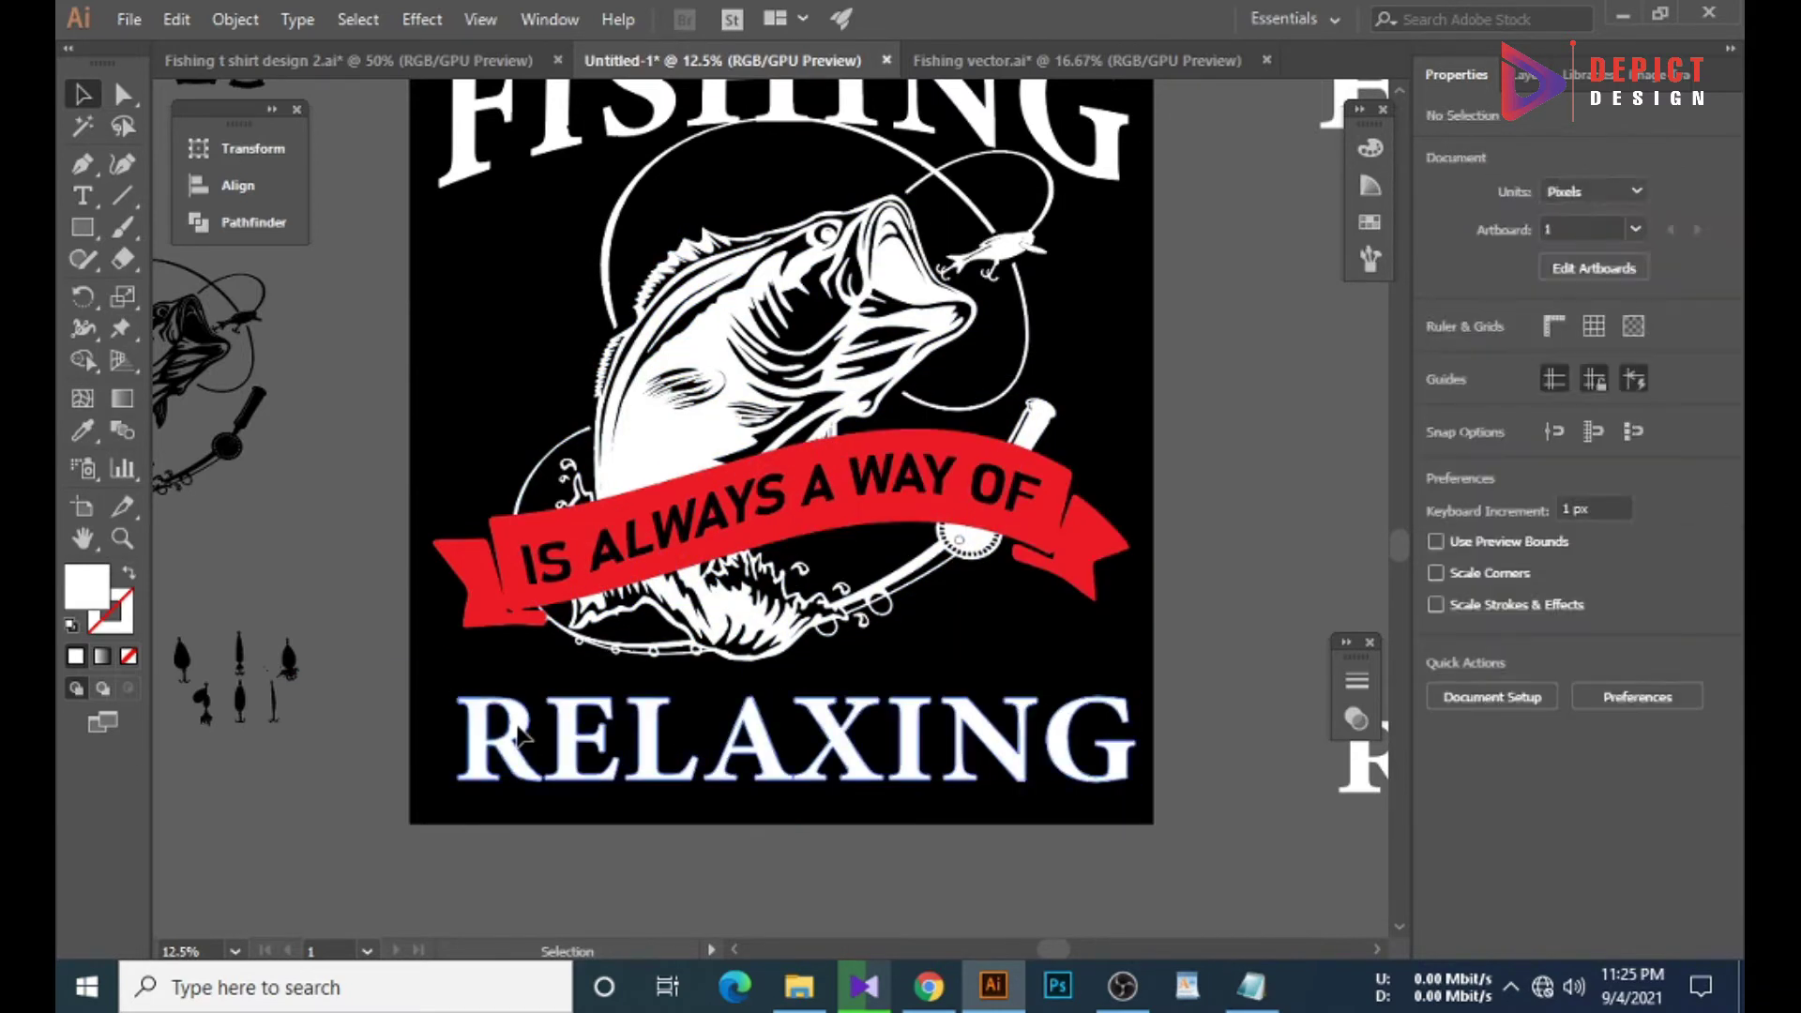
double_click(520, 736)
drag(797, 641, 797, 643)
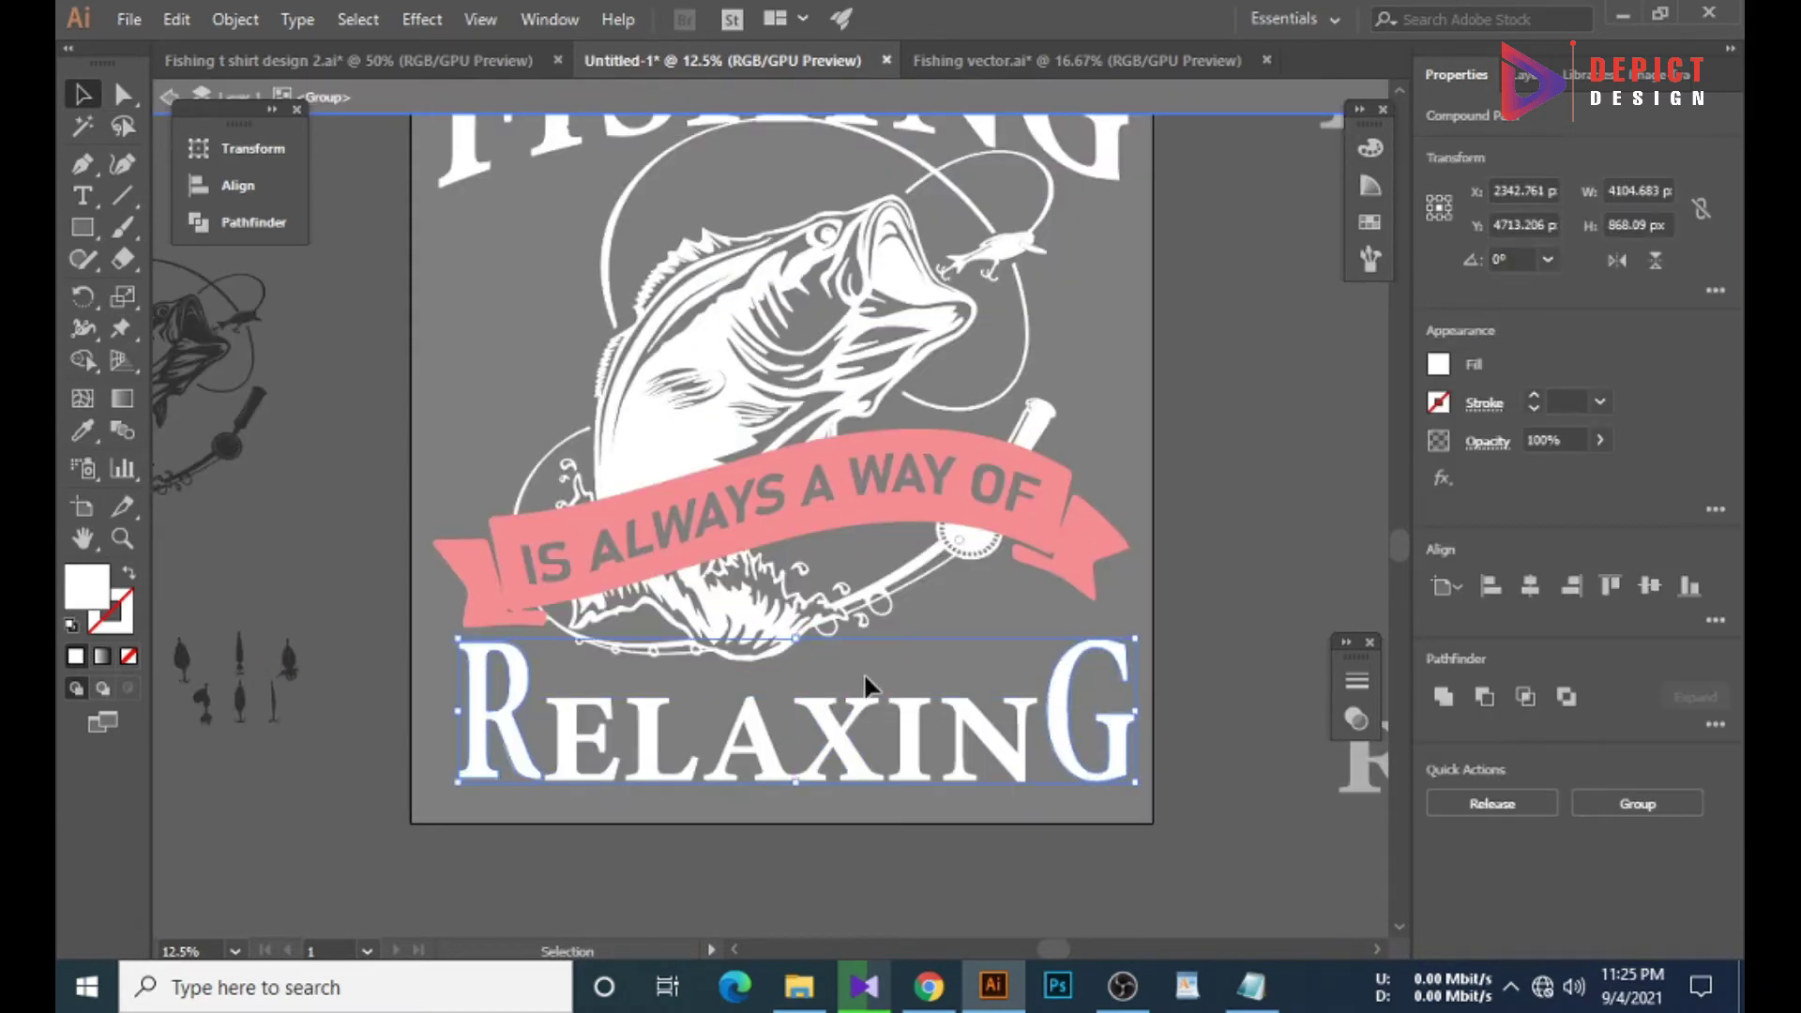
key(Escape)
key(ctrl+minus)
Centre the whole design group horizontally on the artboard.
scroll(788, 544, up, 1)
click(793, 546)
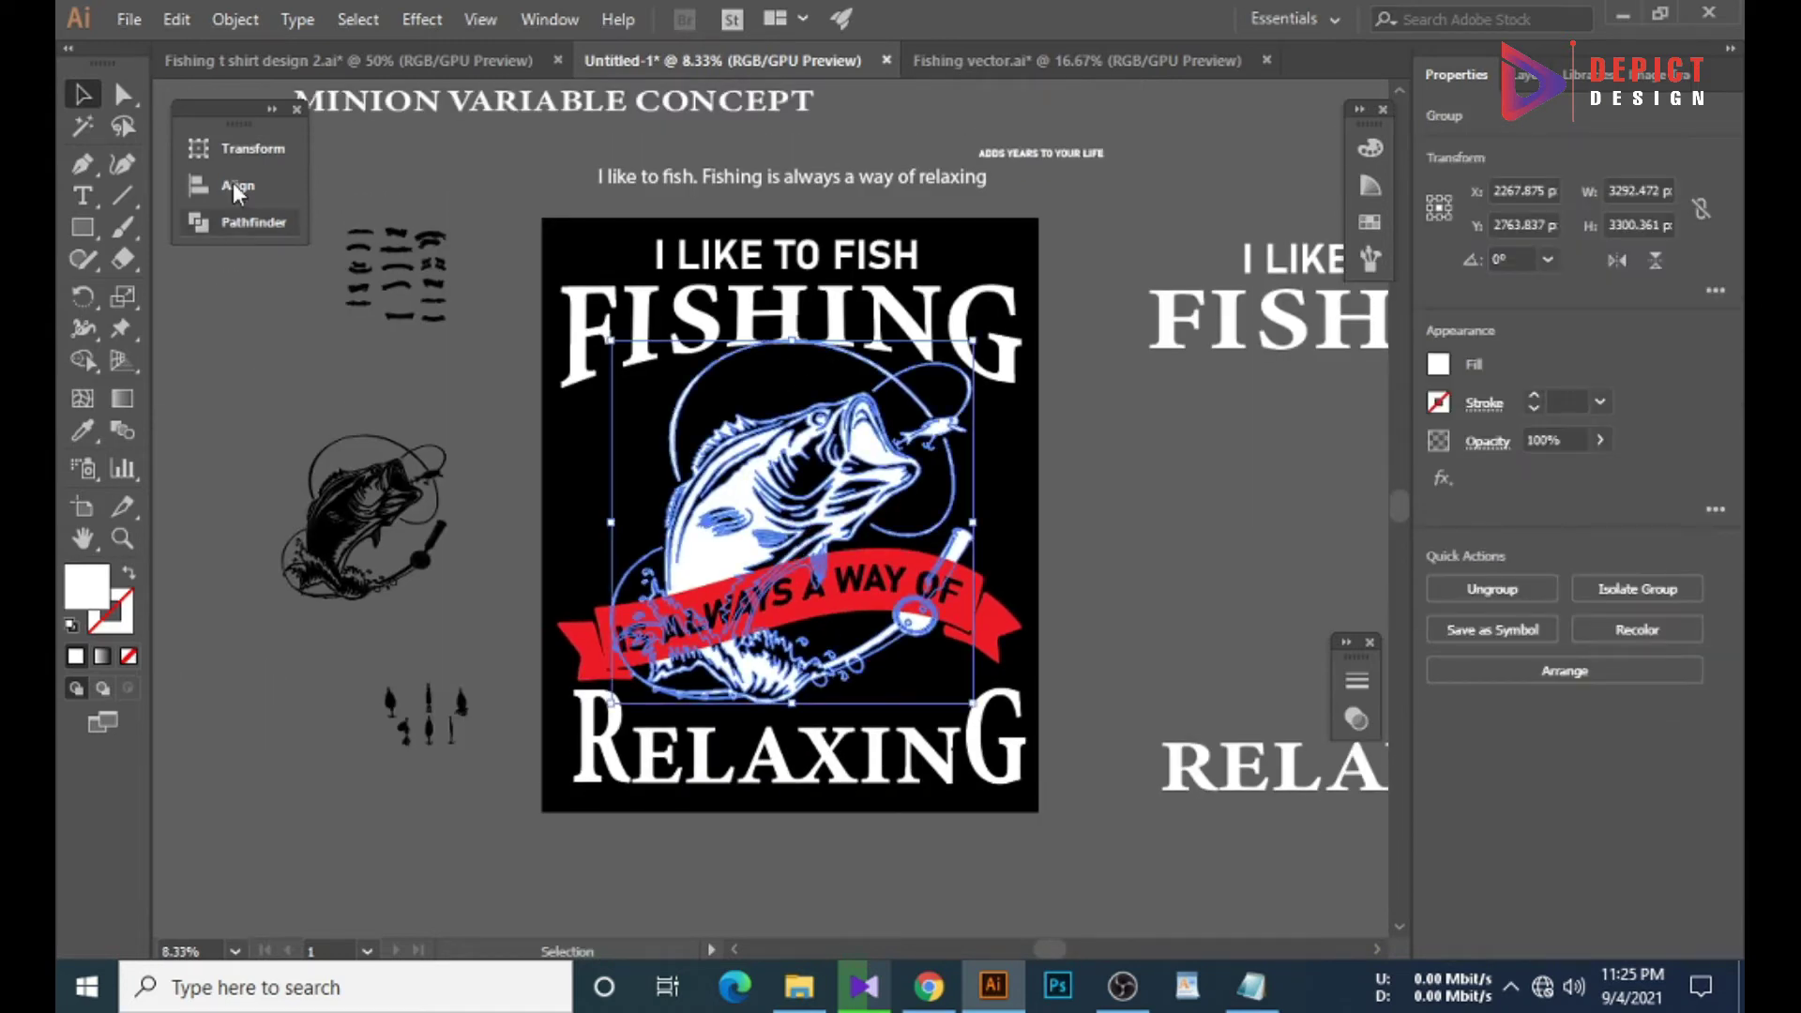
click(233, 182)
click(661, 300)
right_click(652, 233)
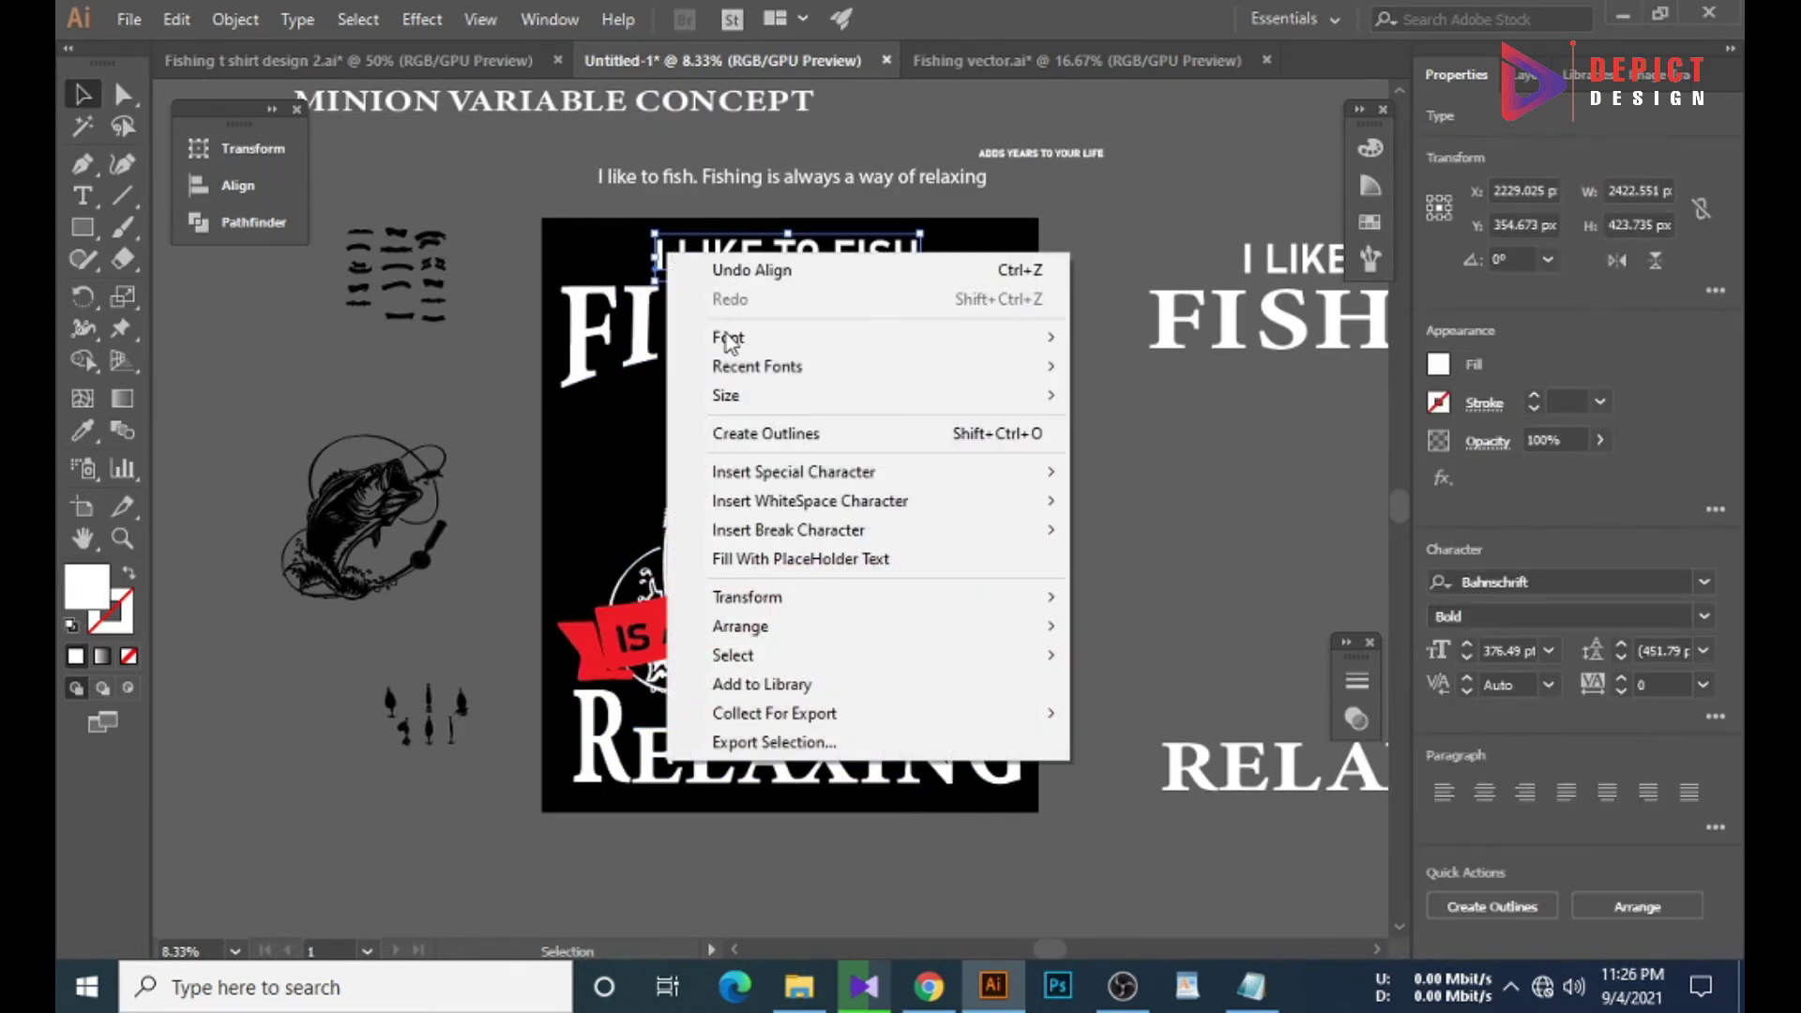
key(ctrl+plus)
scroll(751, 438, up, 2)
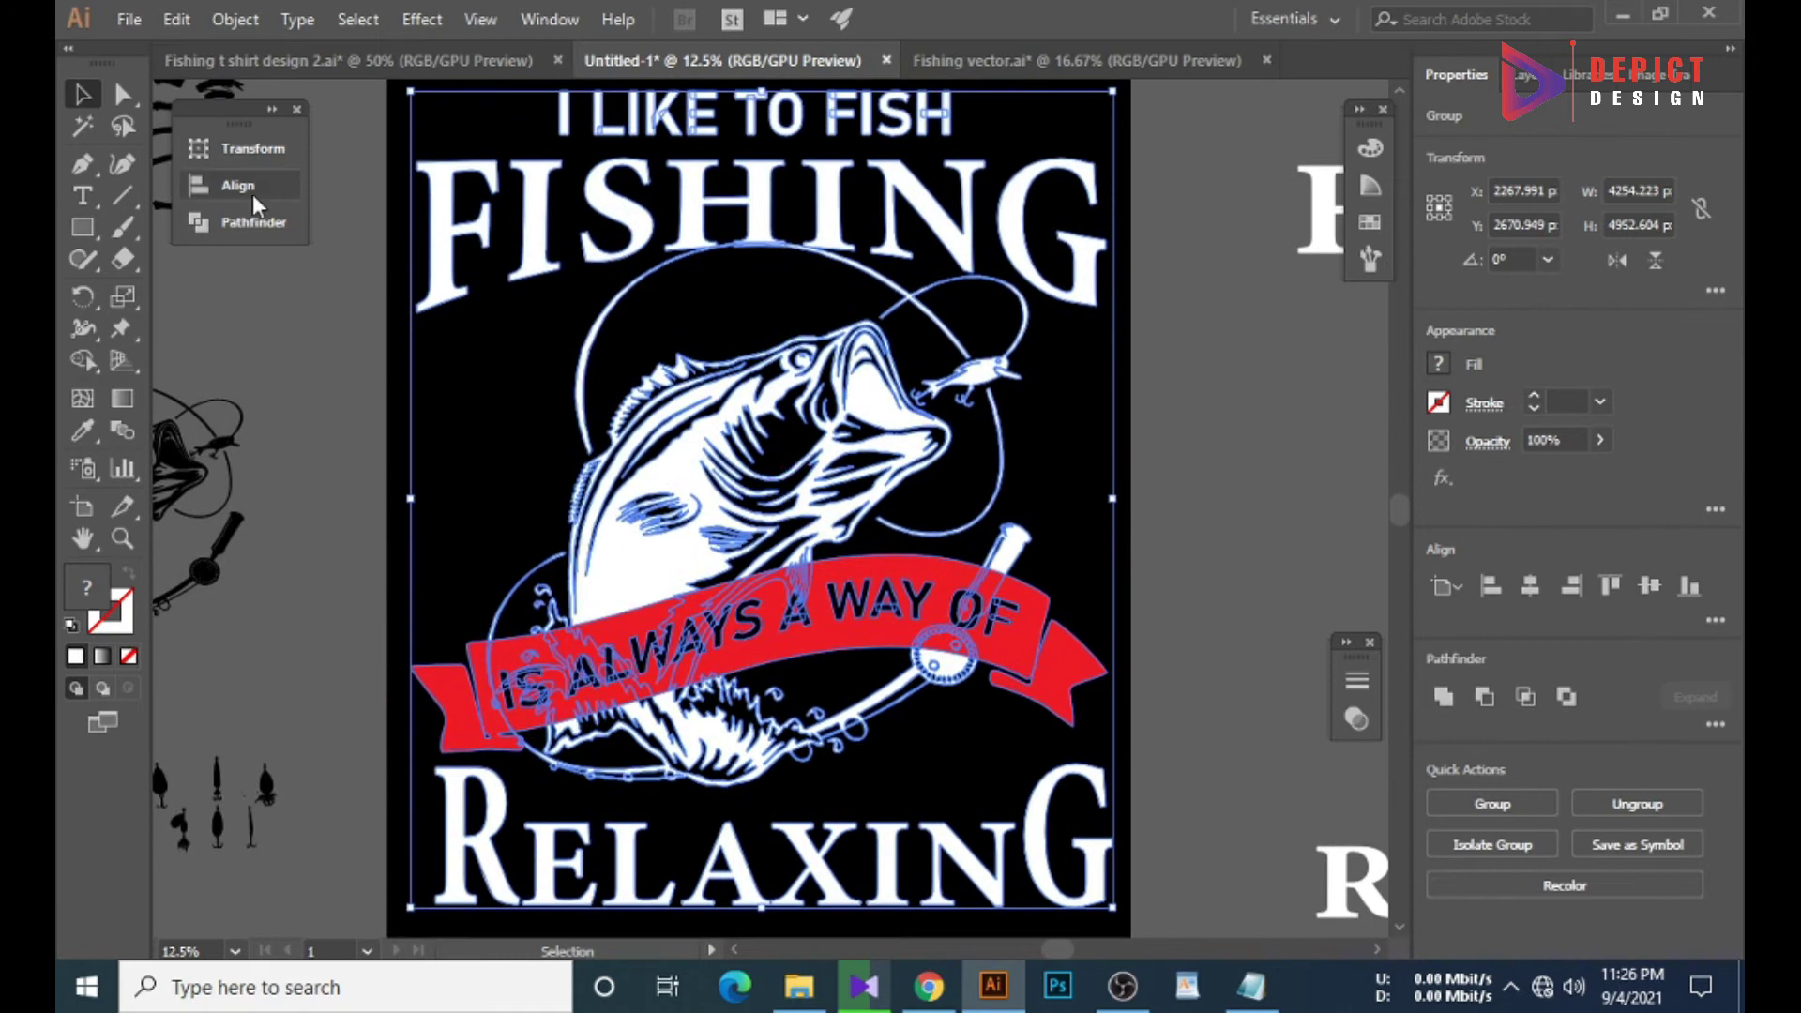
click(233, 185)
click(380, 203)
click(566, 137)
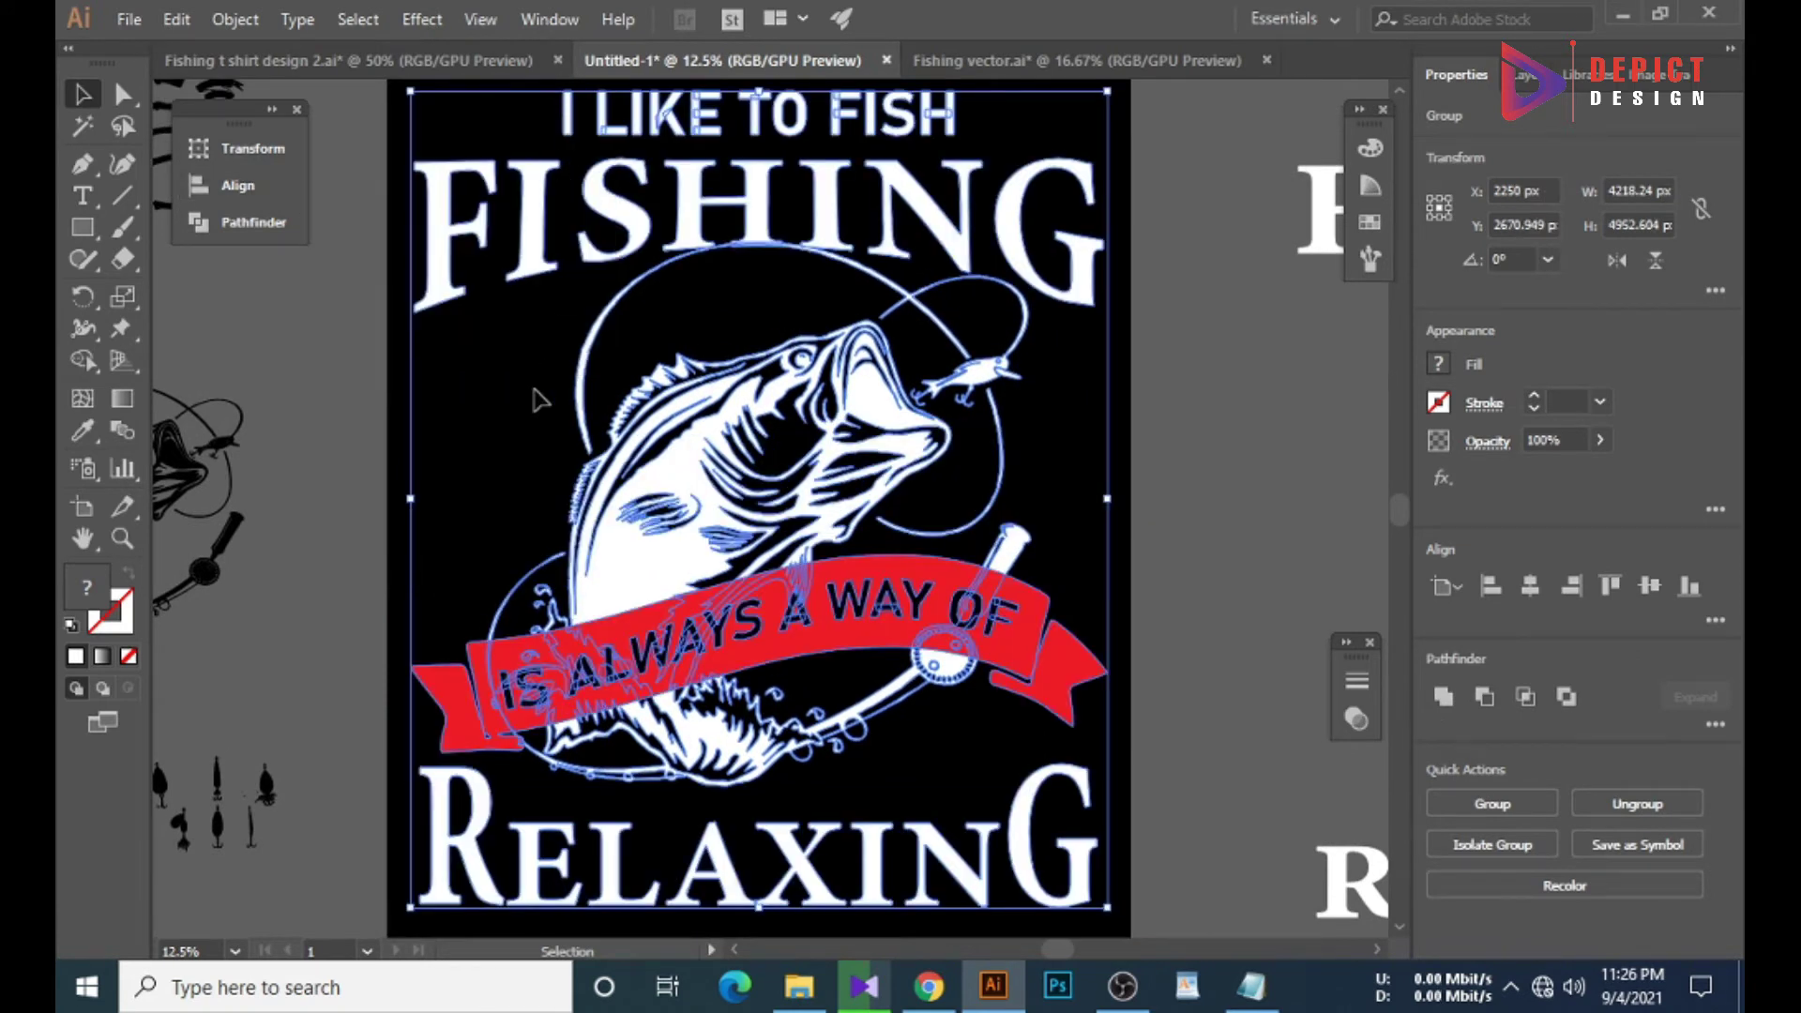
click(535, 397)
Bring the fishing rod from Fishing vector.ai into the design.
click(1077, 60)
drag(611, 538, 409, 402)
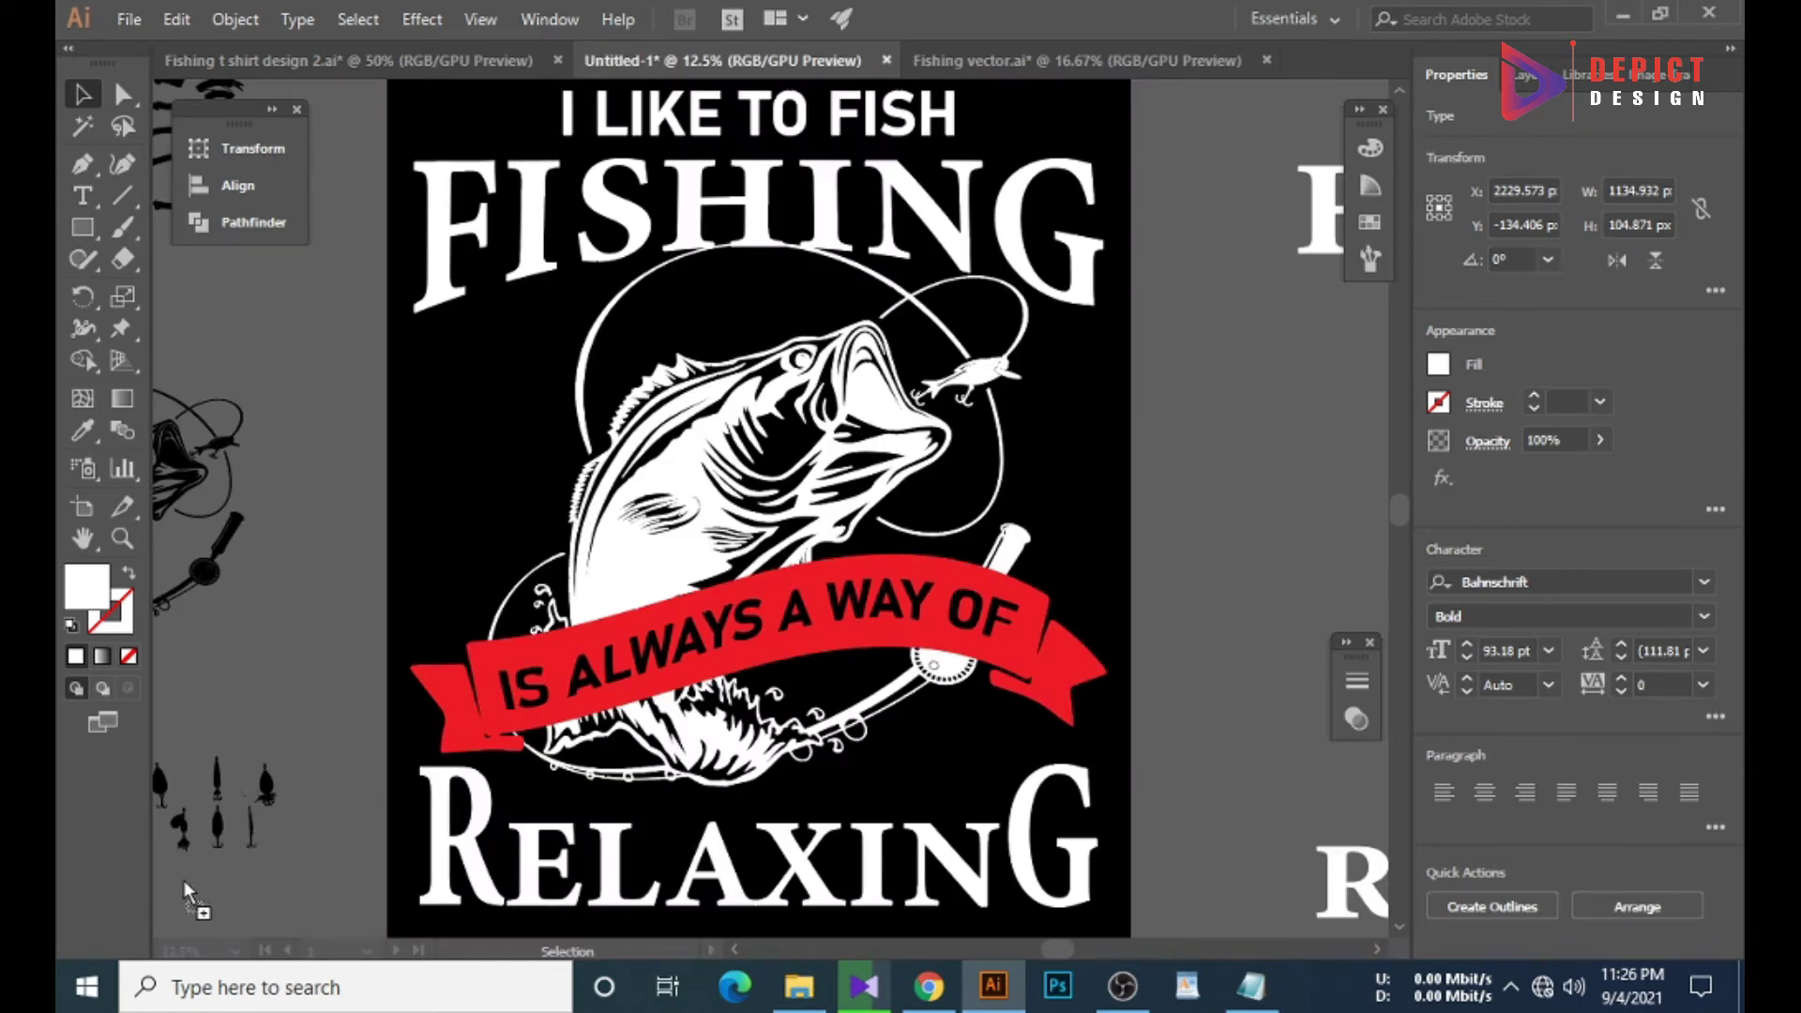
scroll(184, 880, down, 2)
scroll(315, 868, up, 2)
scroll(380, 756, down, 2)
scroll(877, 530, up, 2)
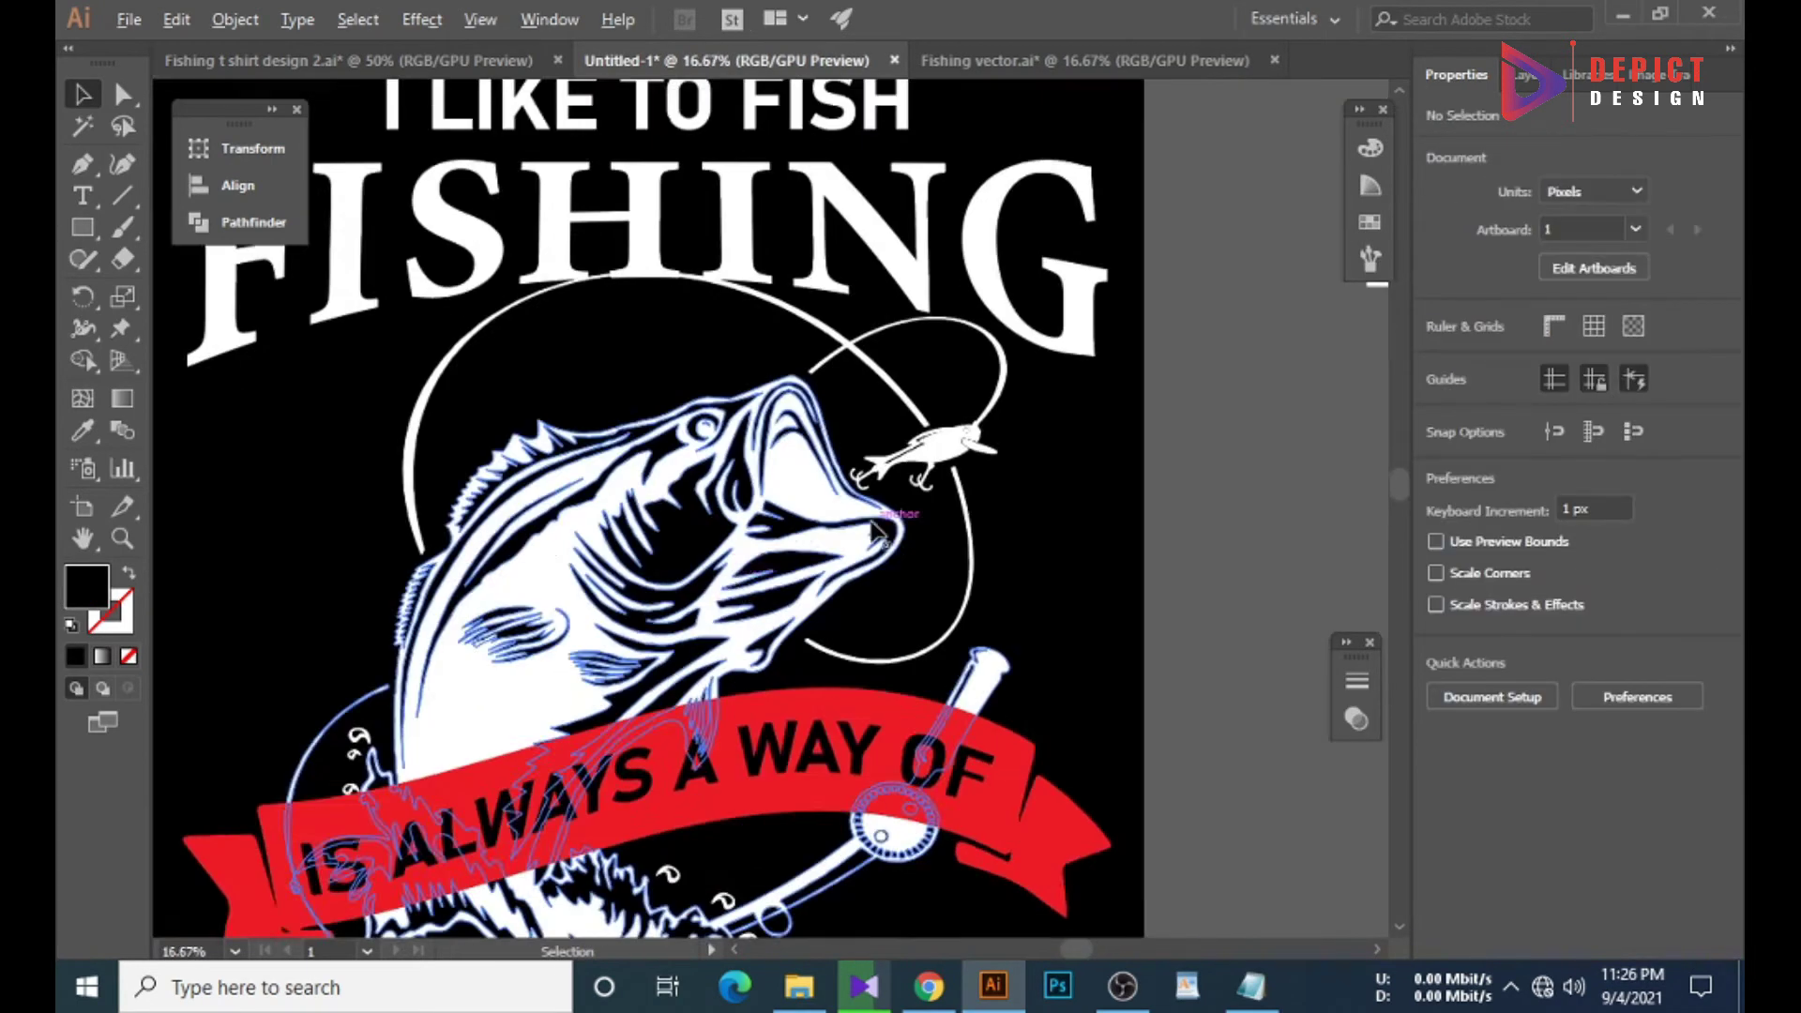
scroll(875, 530, down, 1)
scroll(825, 535, down, 1)
Widen the bass artwork group on both sides and make it slightly taller.
click(786, 544)
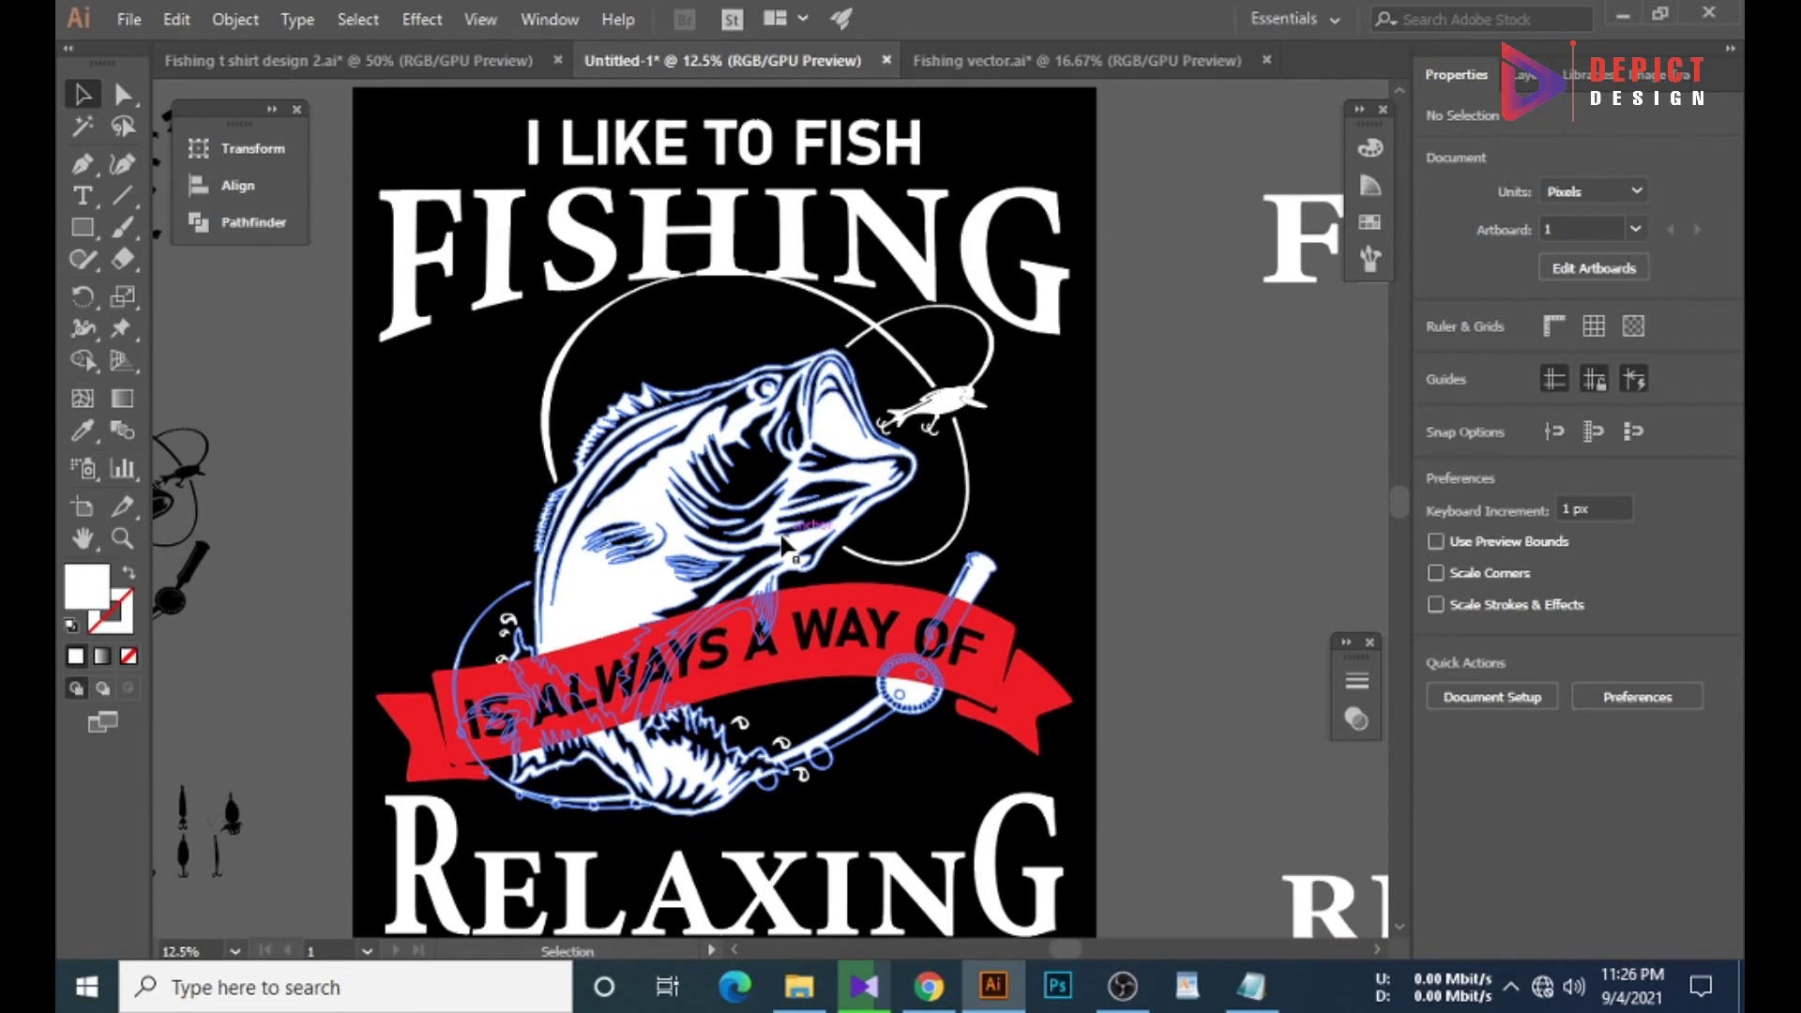
scroll(786, 544, down, 1)
click(723, 563)
drag(460, 457, 435, 457)
drag(996, 457, 1019, 457)
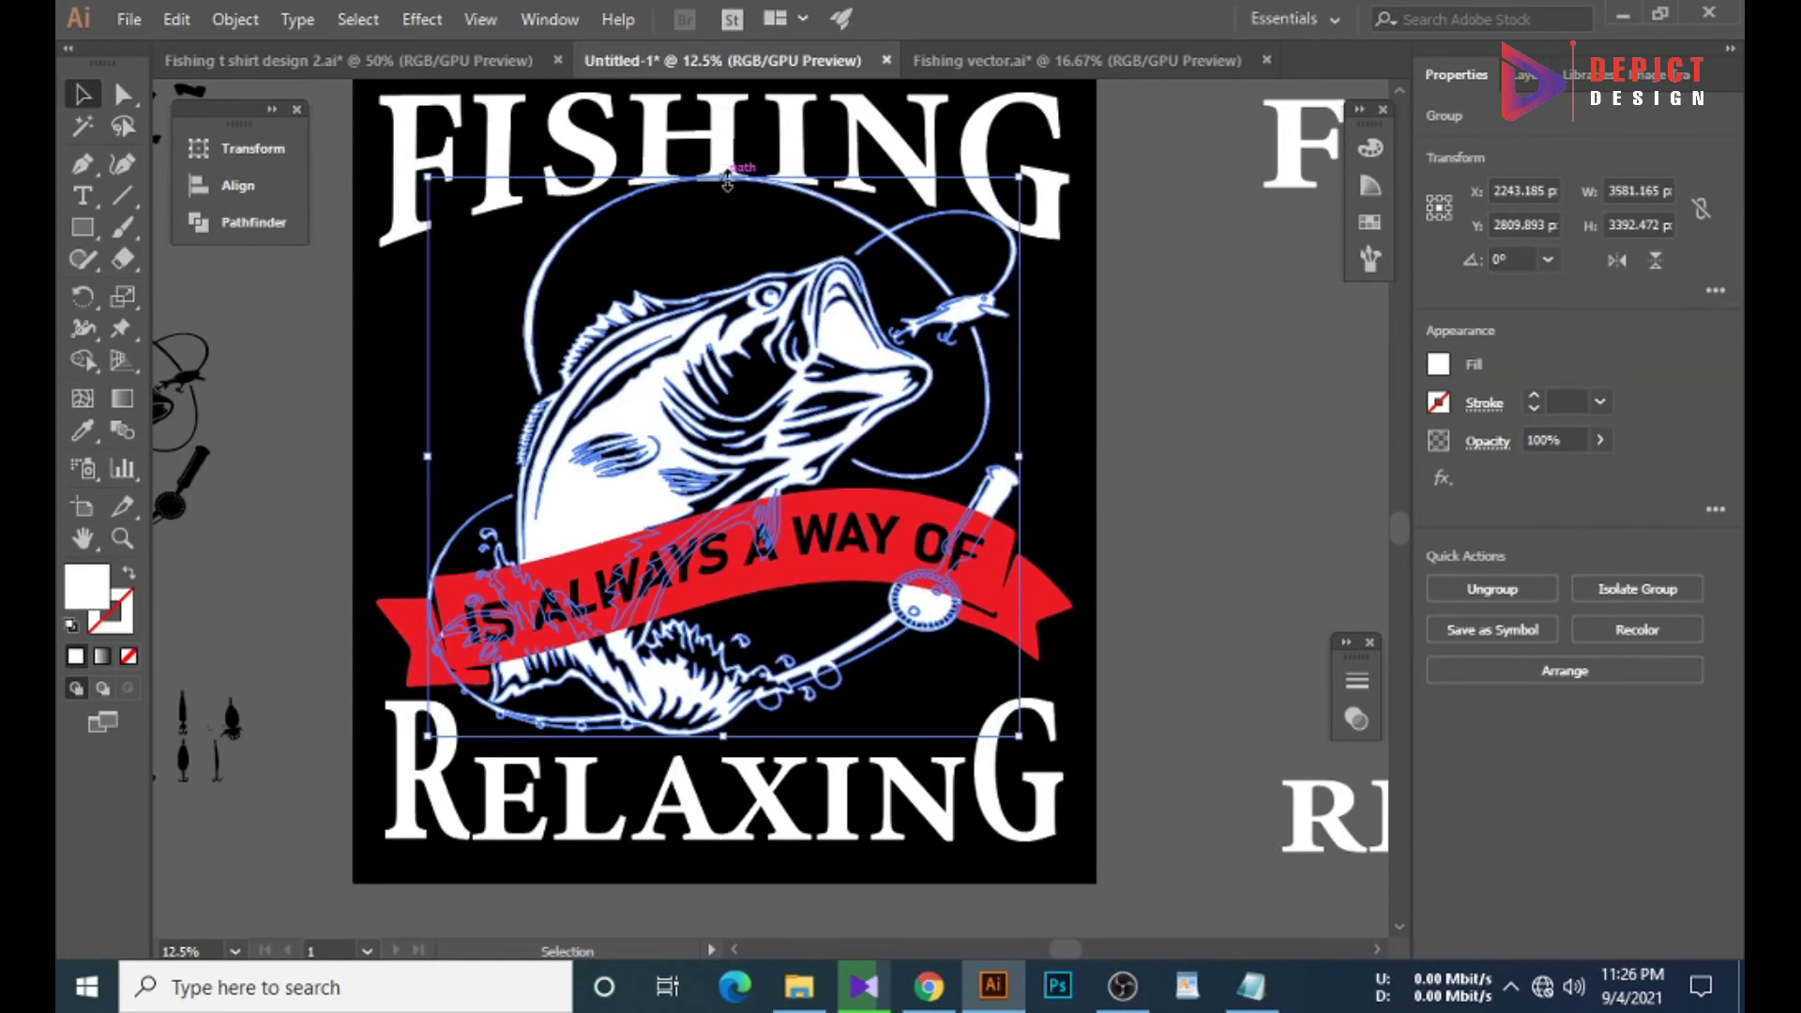
drag(726, 180, 727, 167)
click(699, 239)
click(661, 300)
click(644, 249)
Add a 20 px round-joined offset path around the bass group and fill it black.
click(662, 403)
key(ctrl+plus)
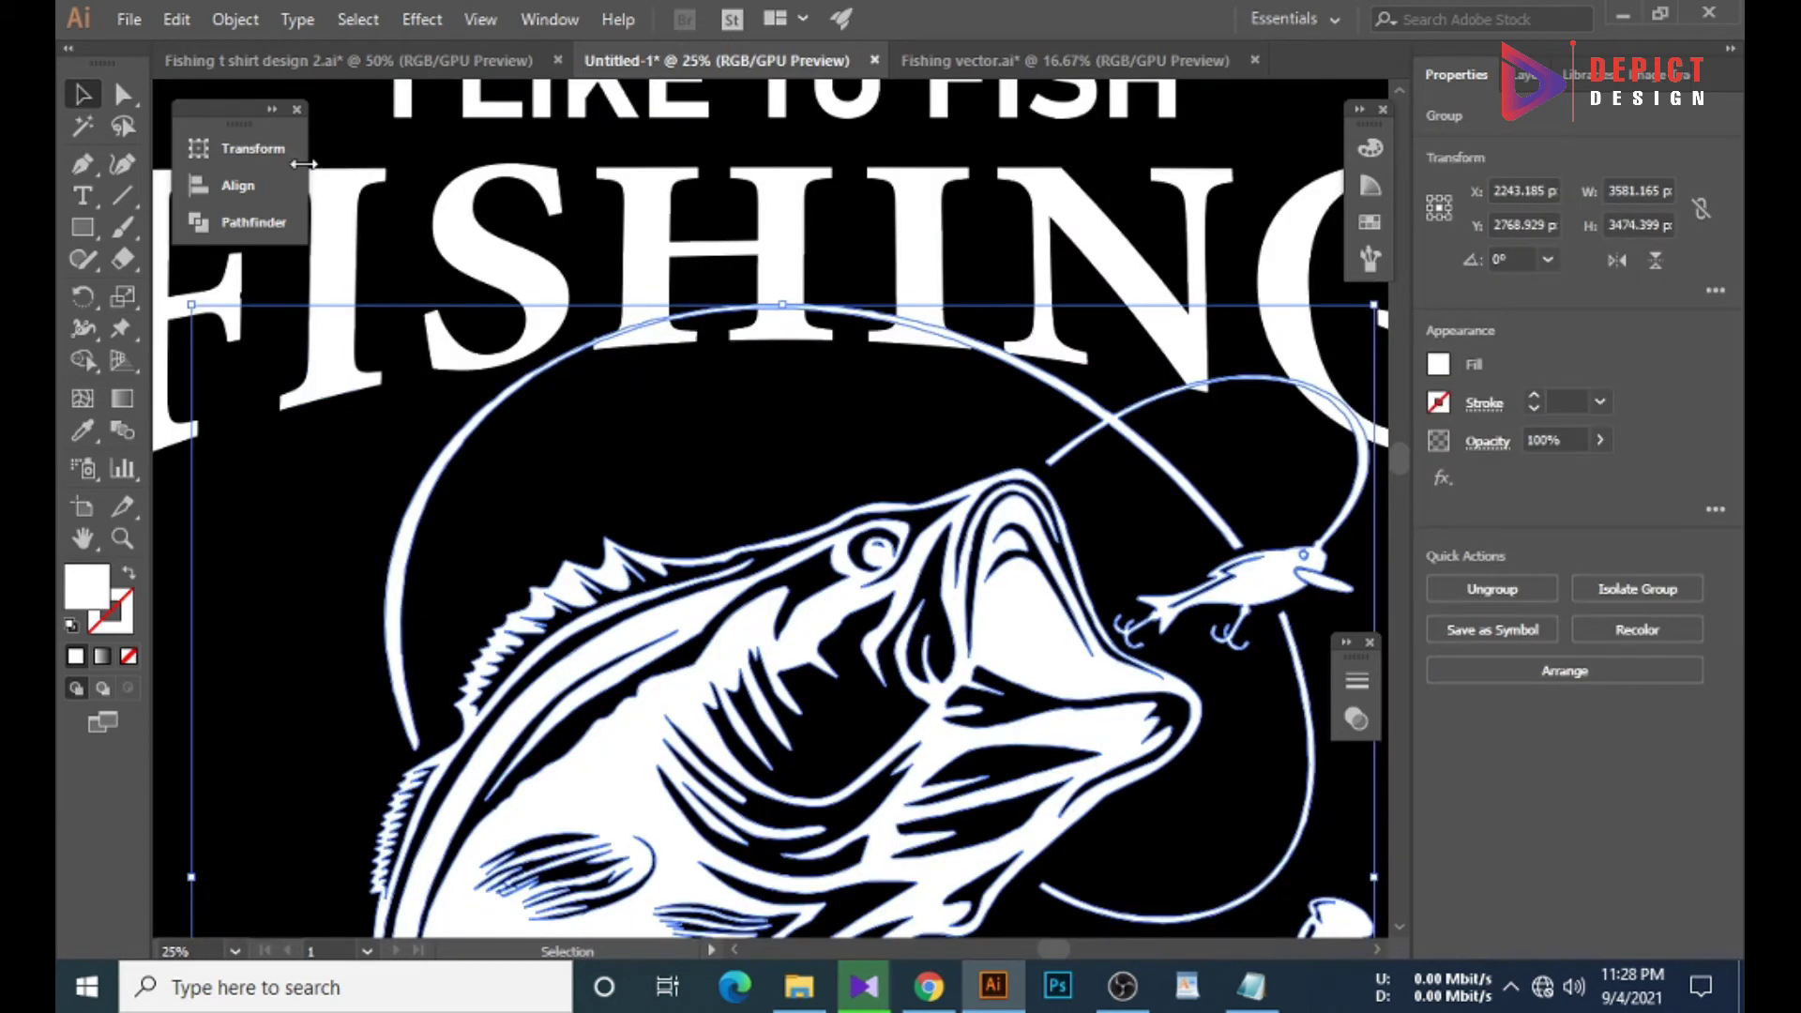
click(235, 19)
click(698, 647)
click(773, 561)
key(shift+Up)
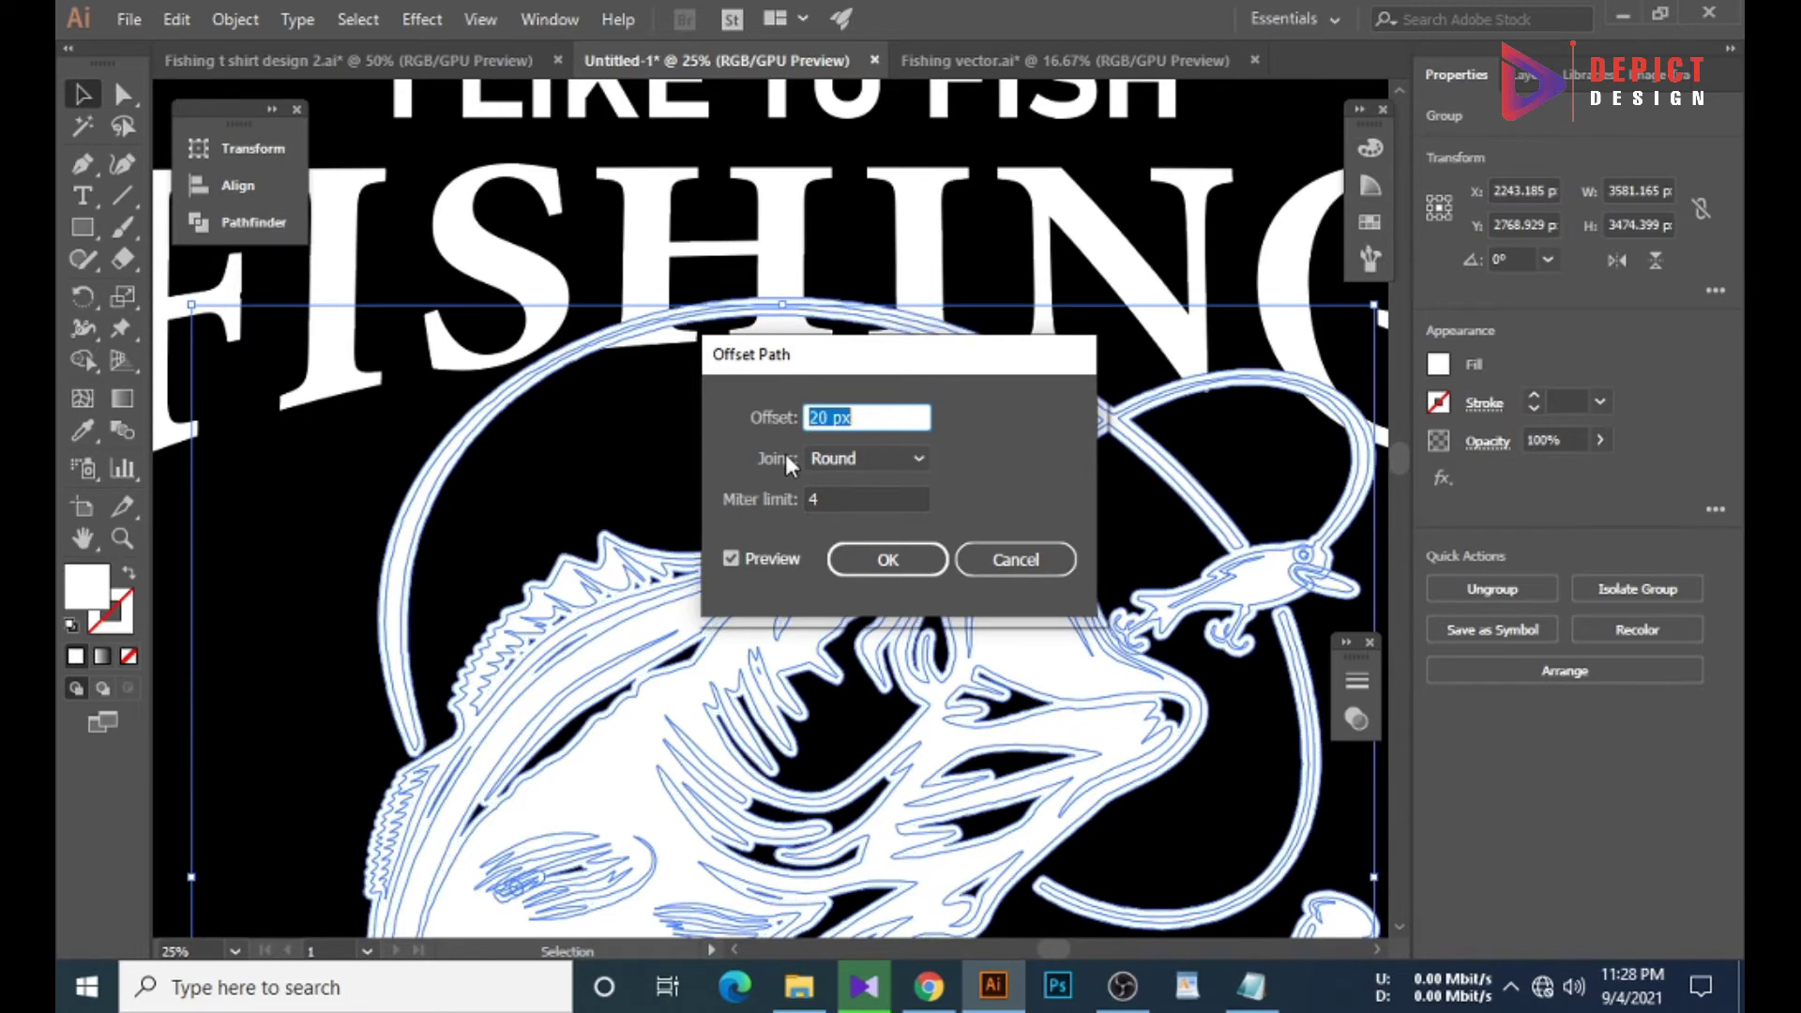
click(887, 560)
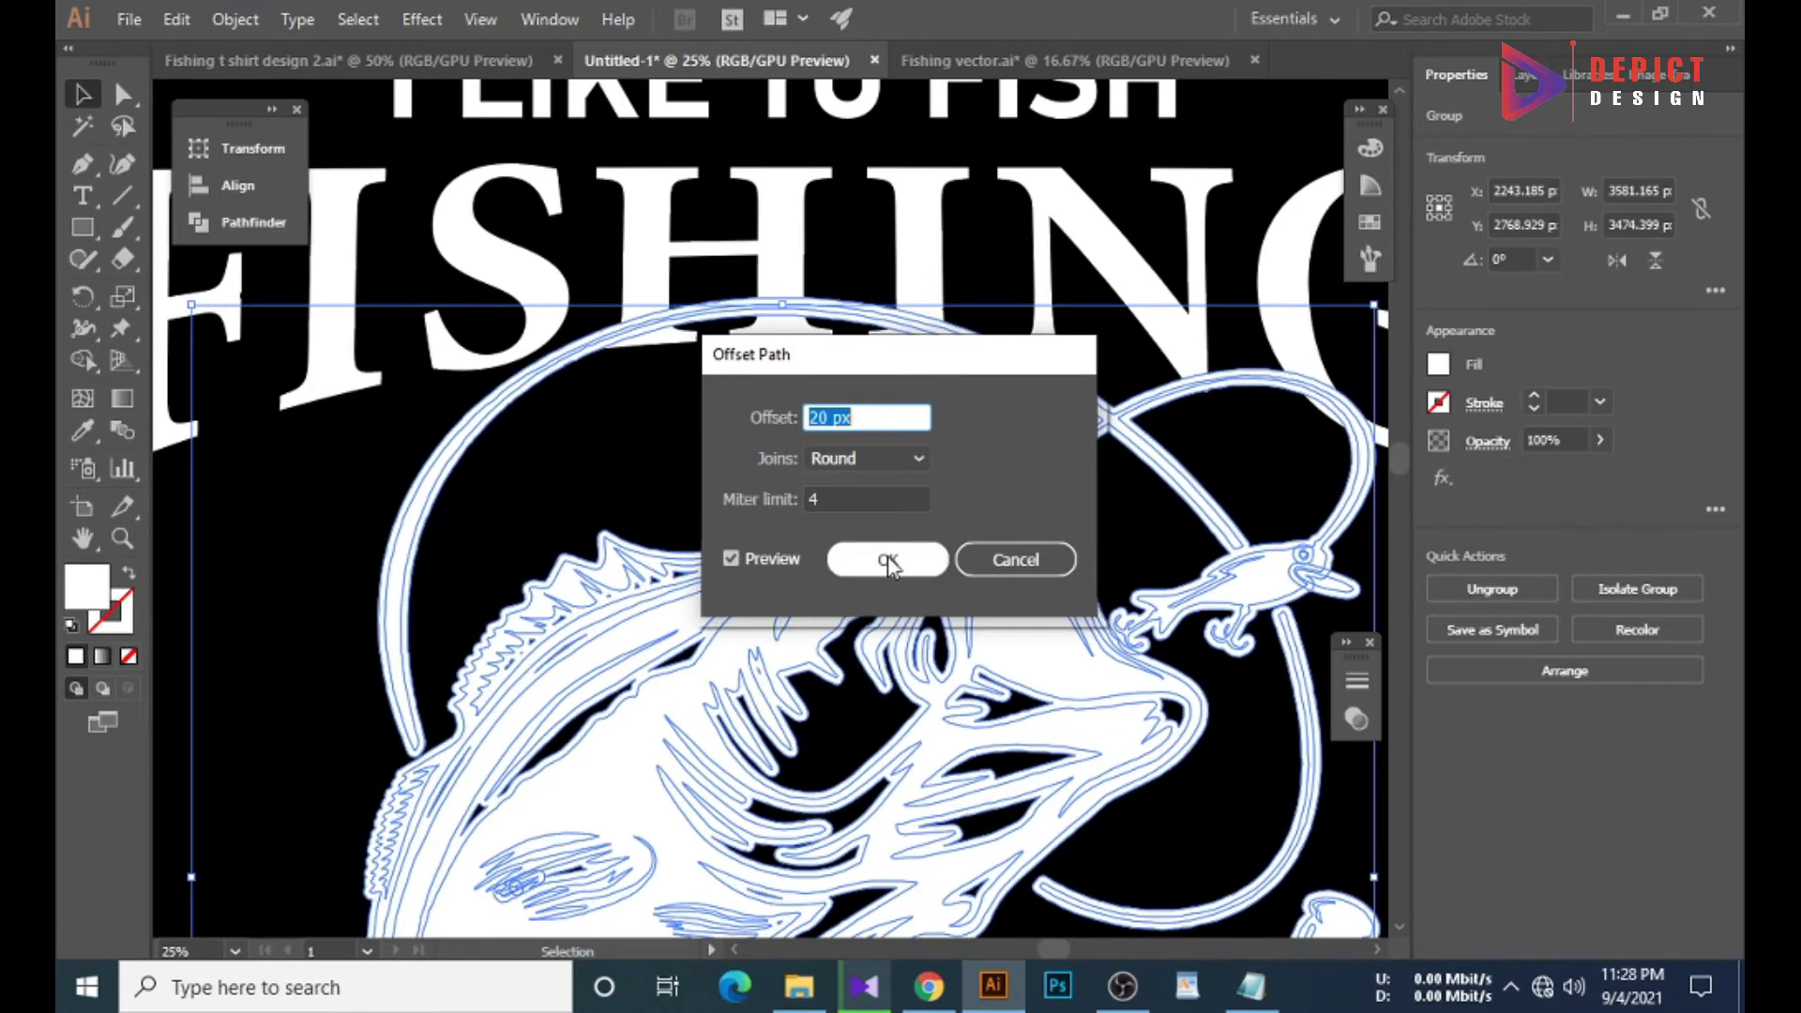
double_click(86, 587)
click(553, 647)
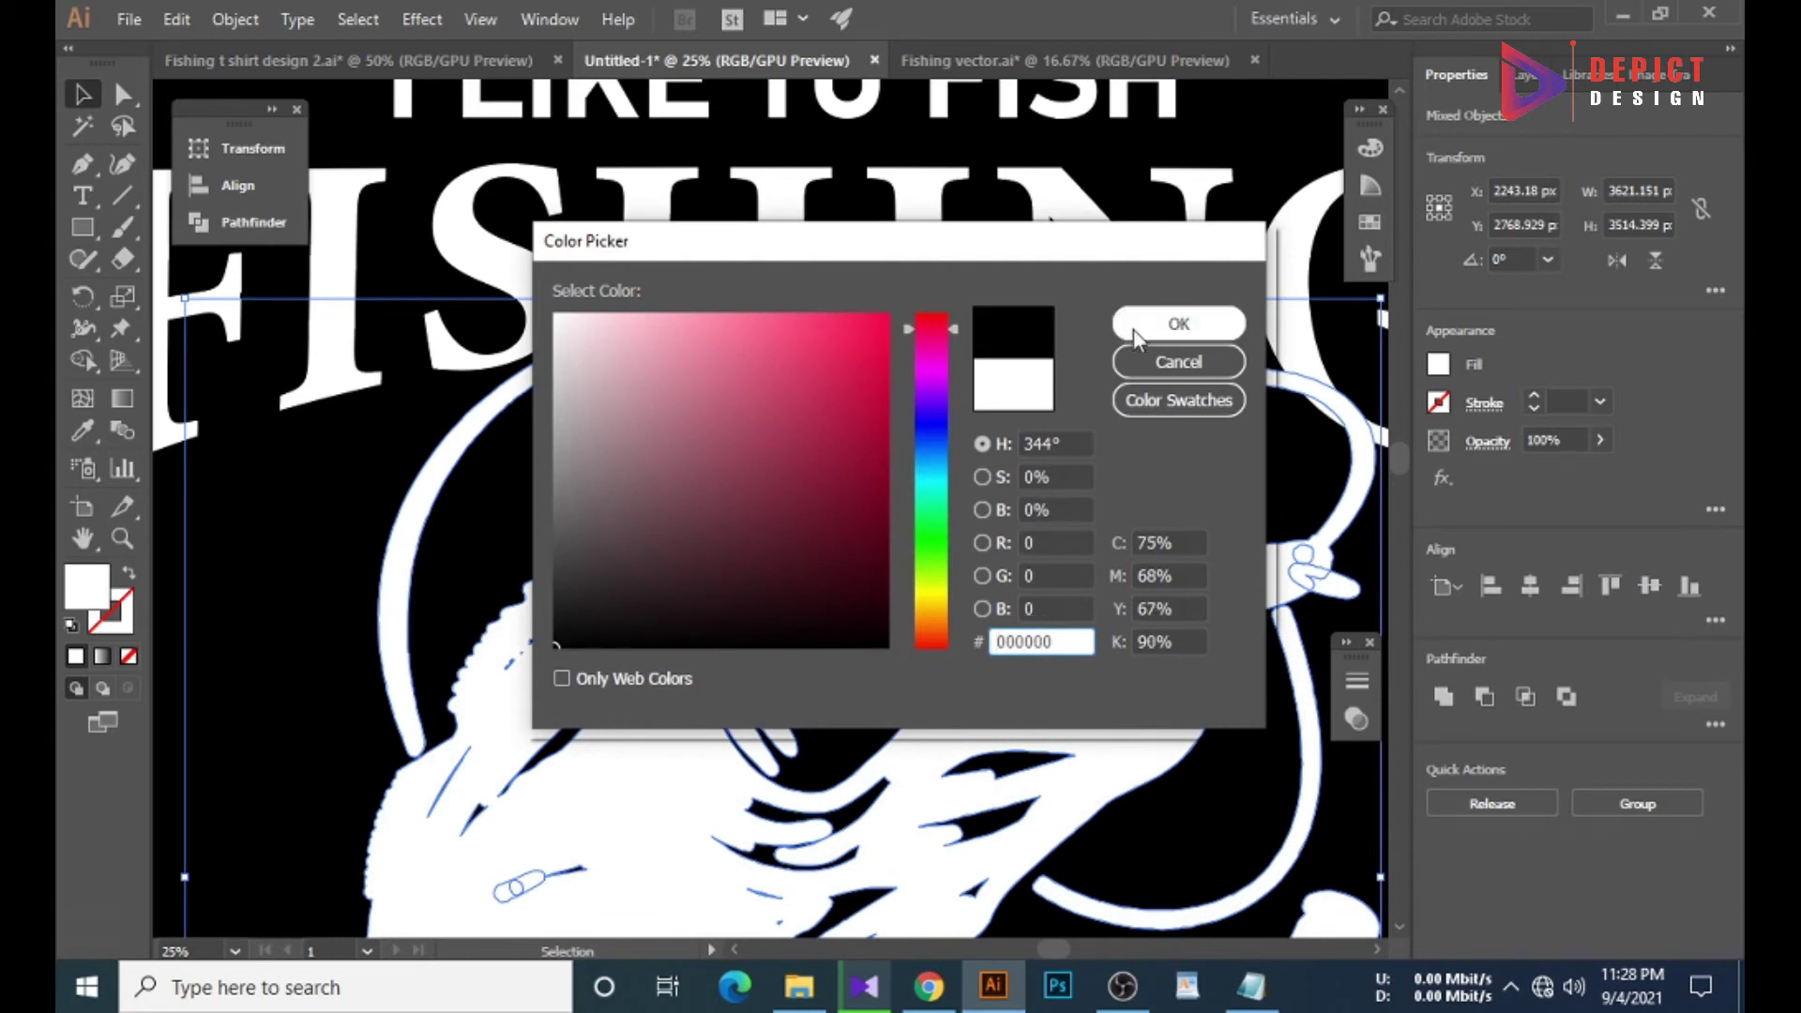
click(1138, 331)
click(644, 300)
Create an opacity mask on the FISHING group and paste the fish artwork into it.
click(1350, 591)
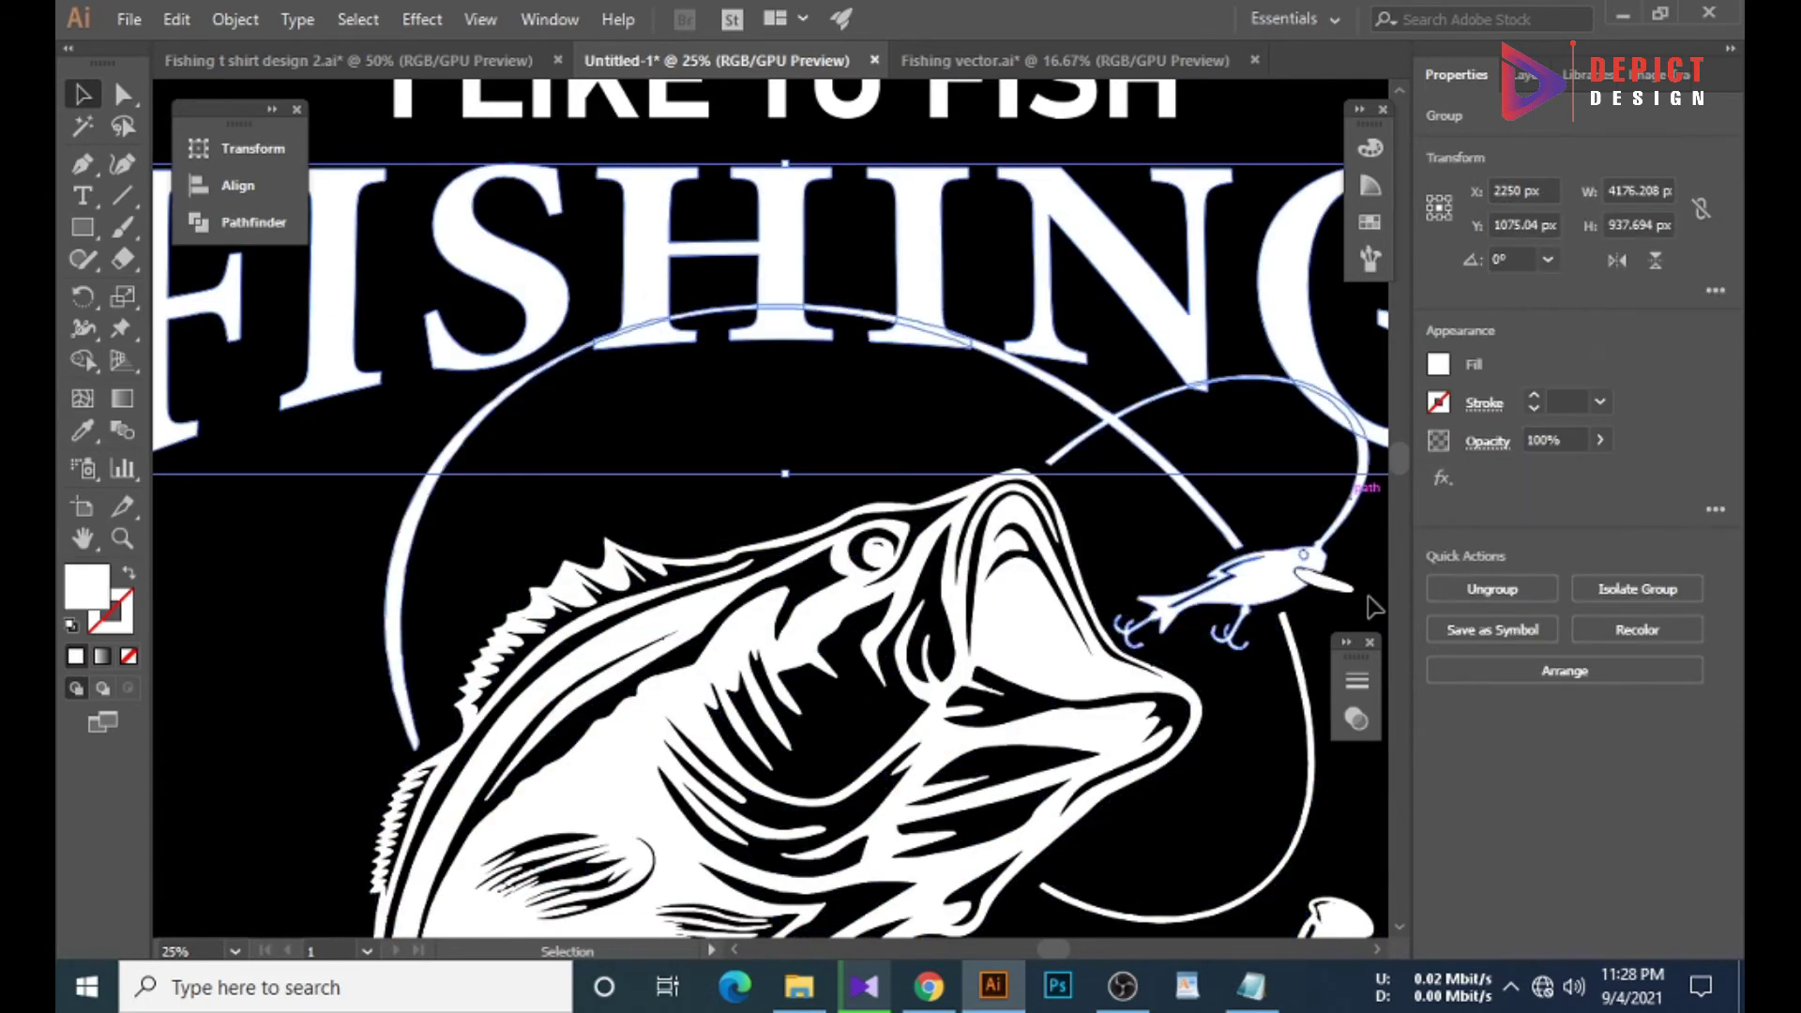
click(1357, 719)
click(1255, 748)
click(1184, 788)
key(ctrl+f)
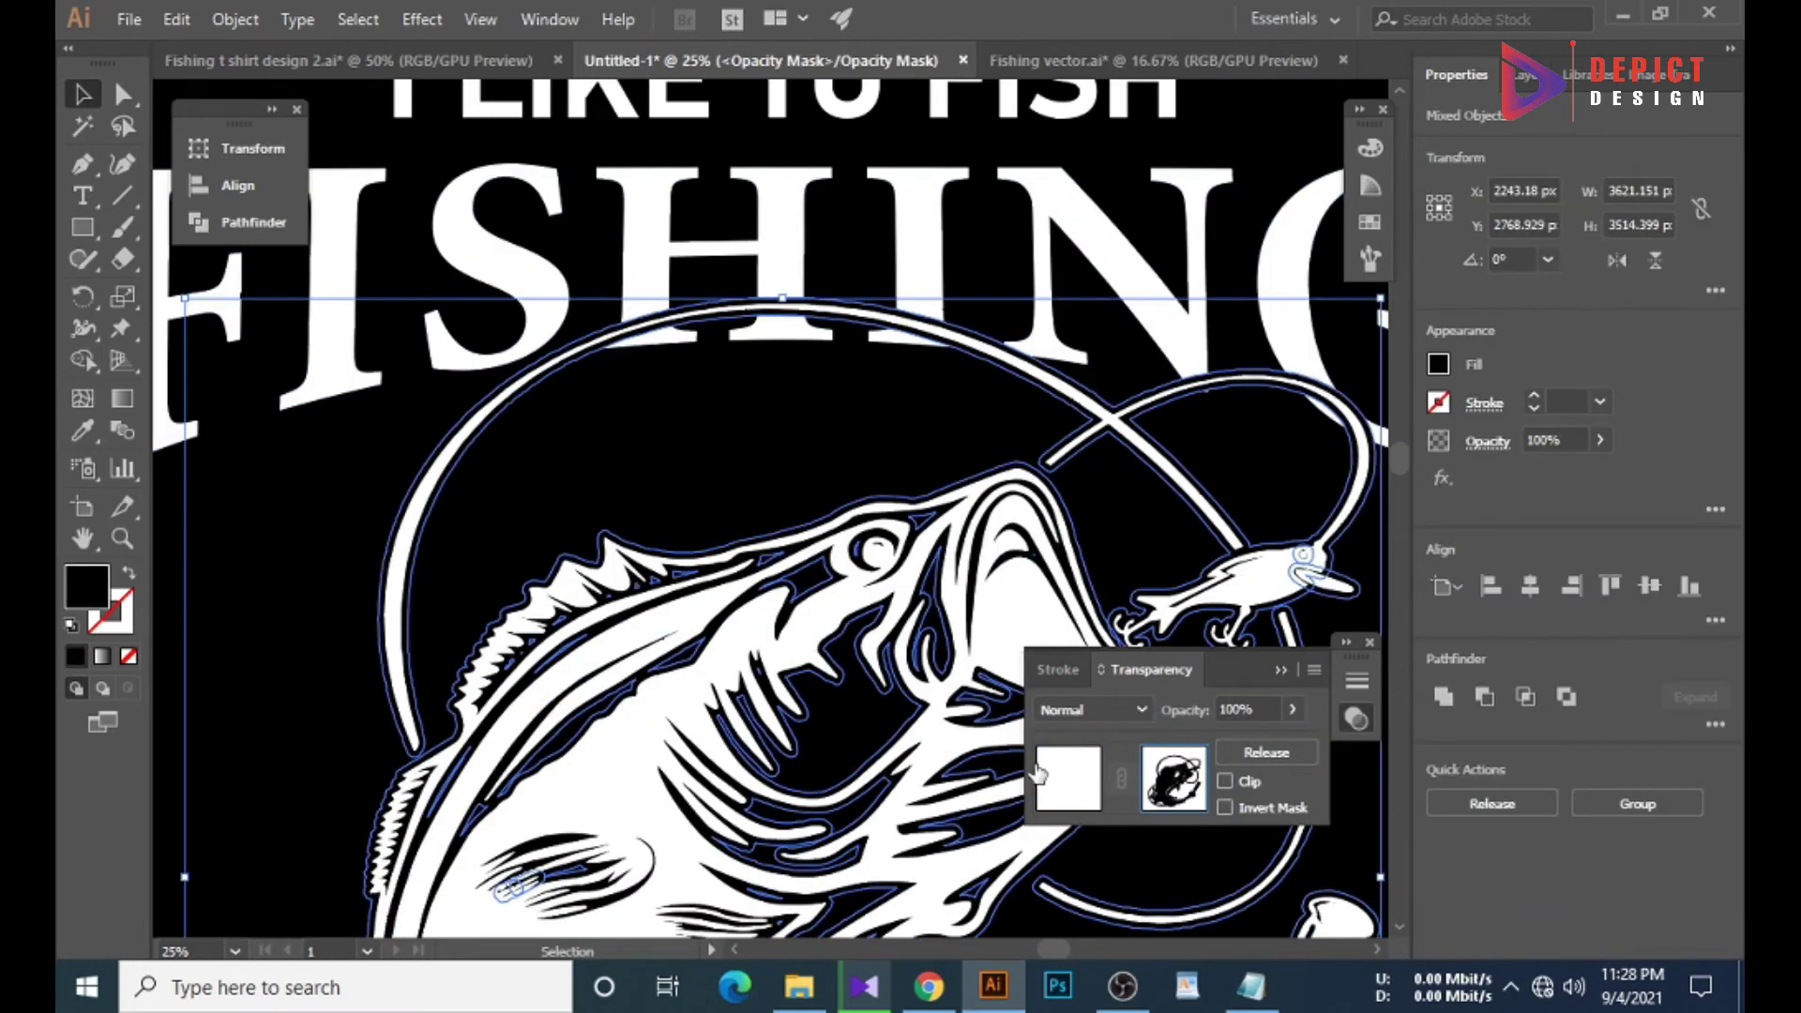
click(1069, 778)
key(ctrl+minus)
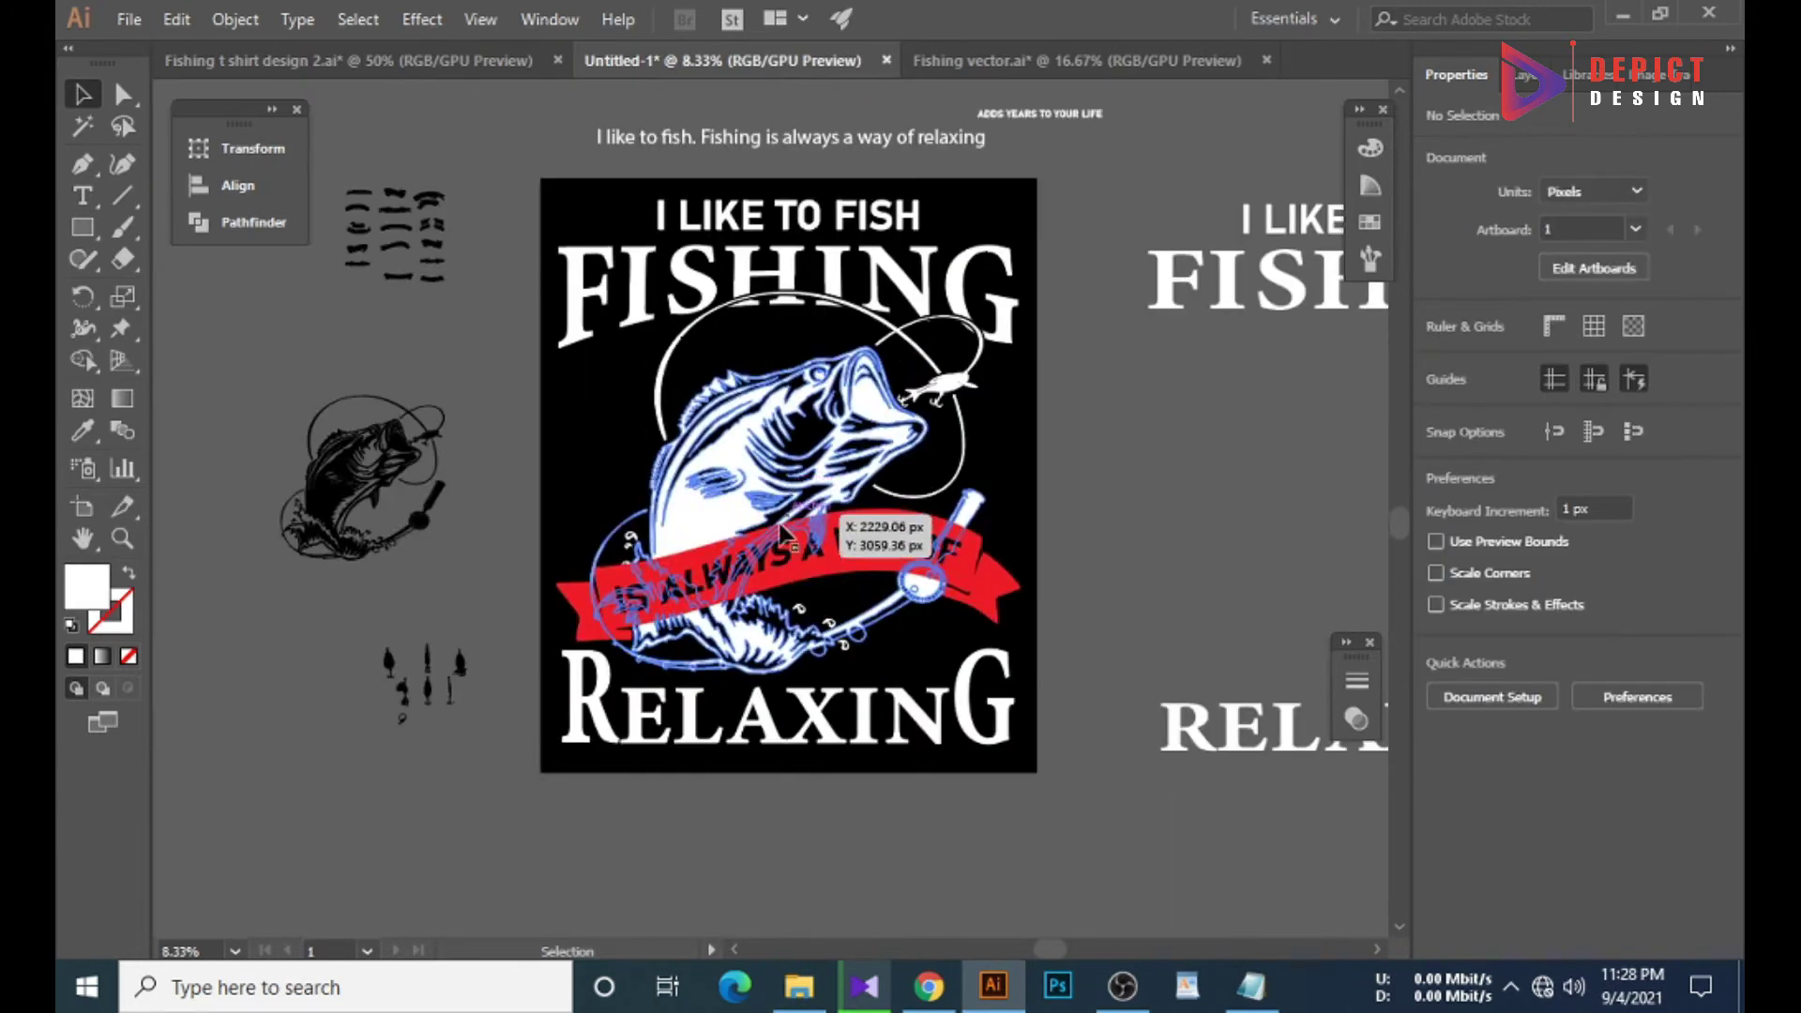
key(ctrl+plus)
Back the red ribbon banner with a black offset path and unite the banner shapes.
right_click(863, 563)
key(Escape)
click(873, 549)
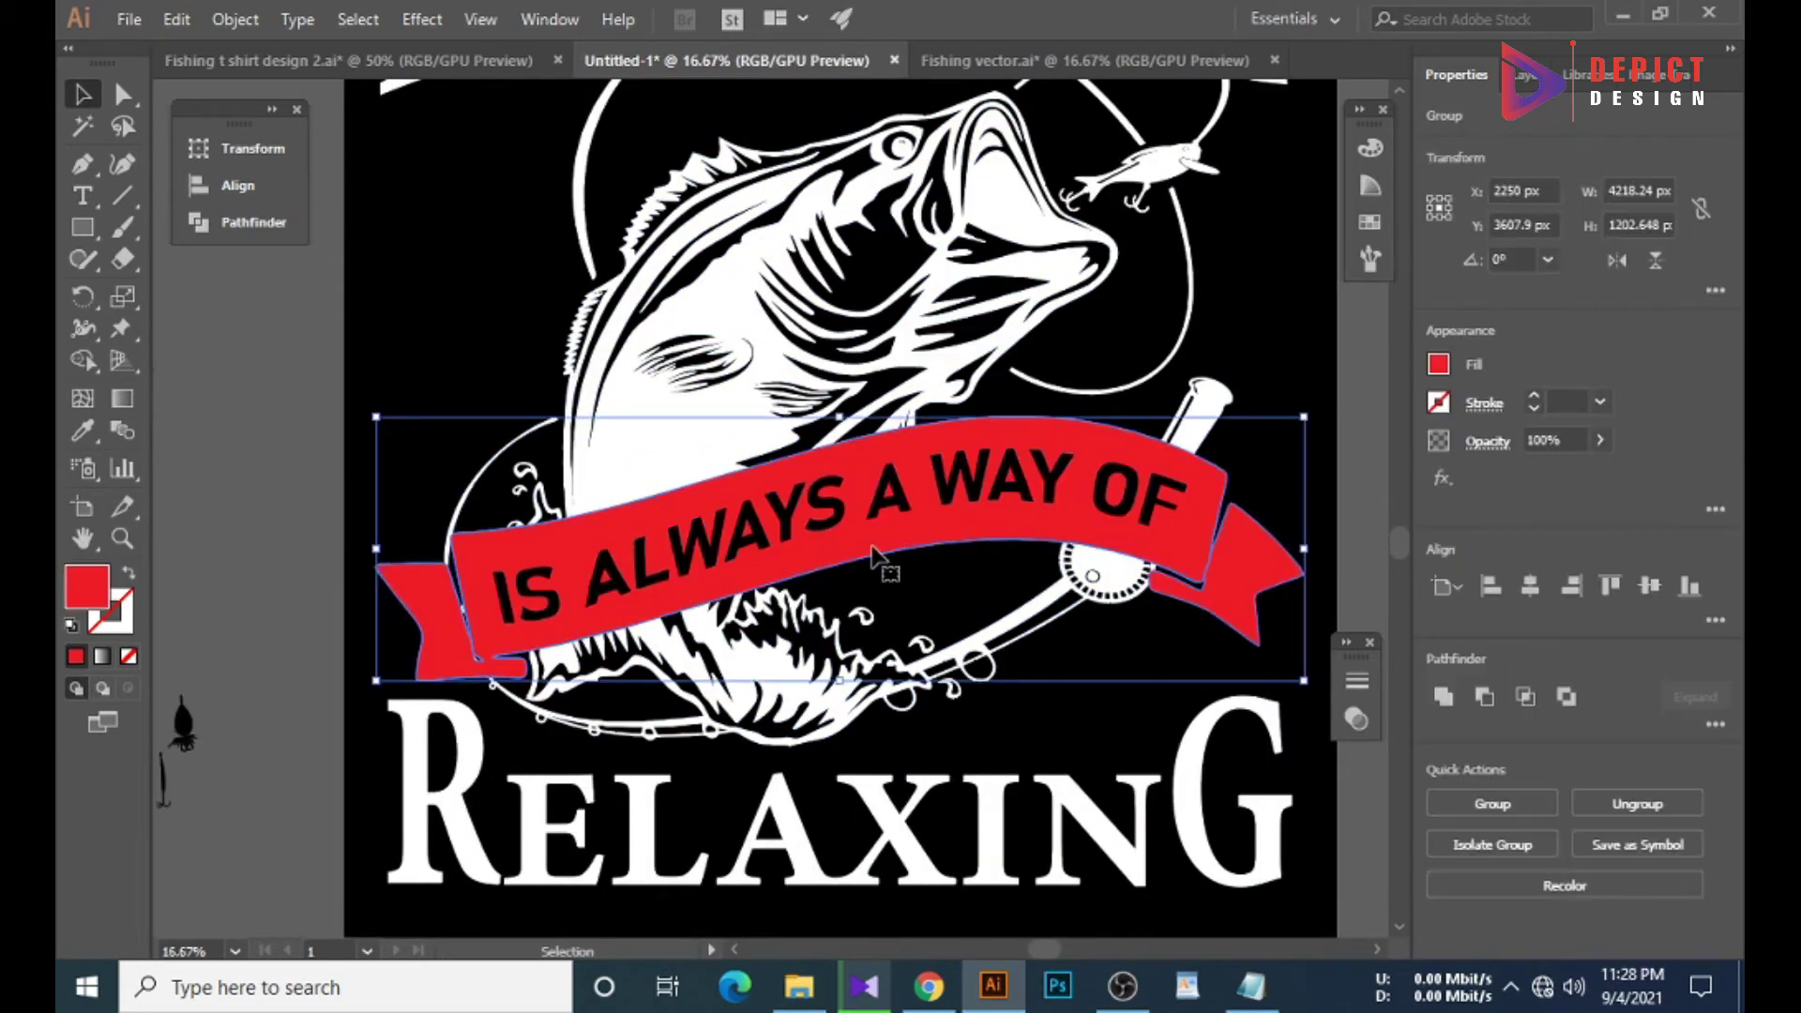
click(235, 19)
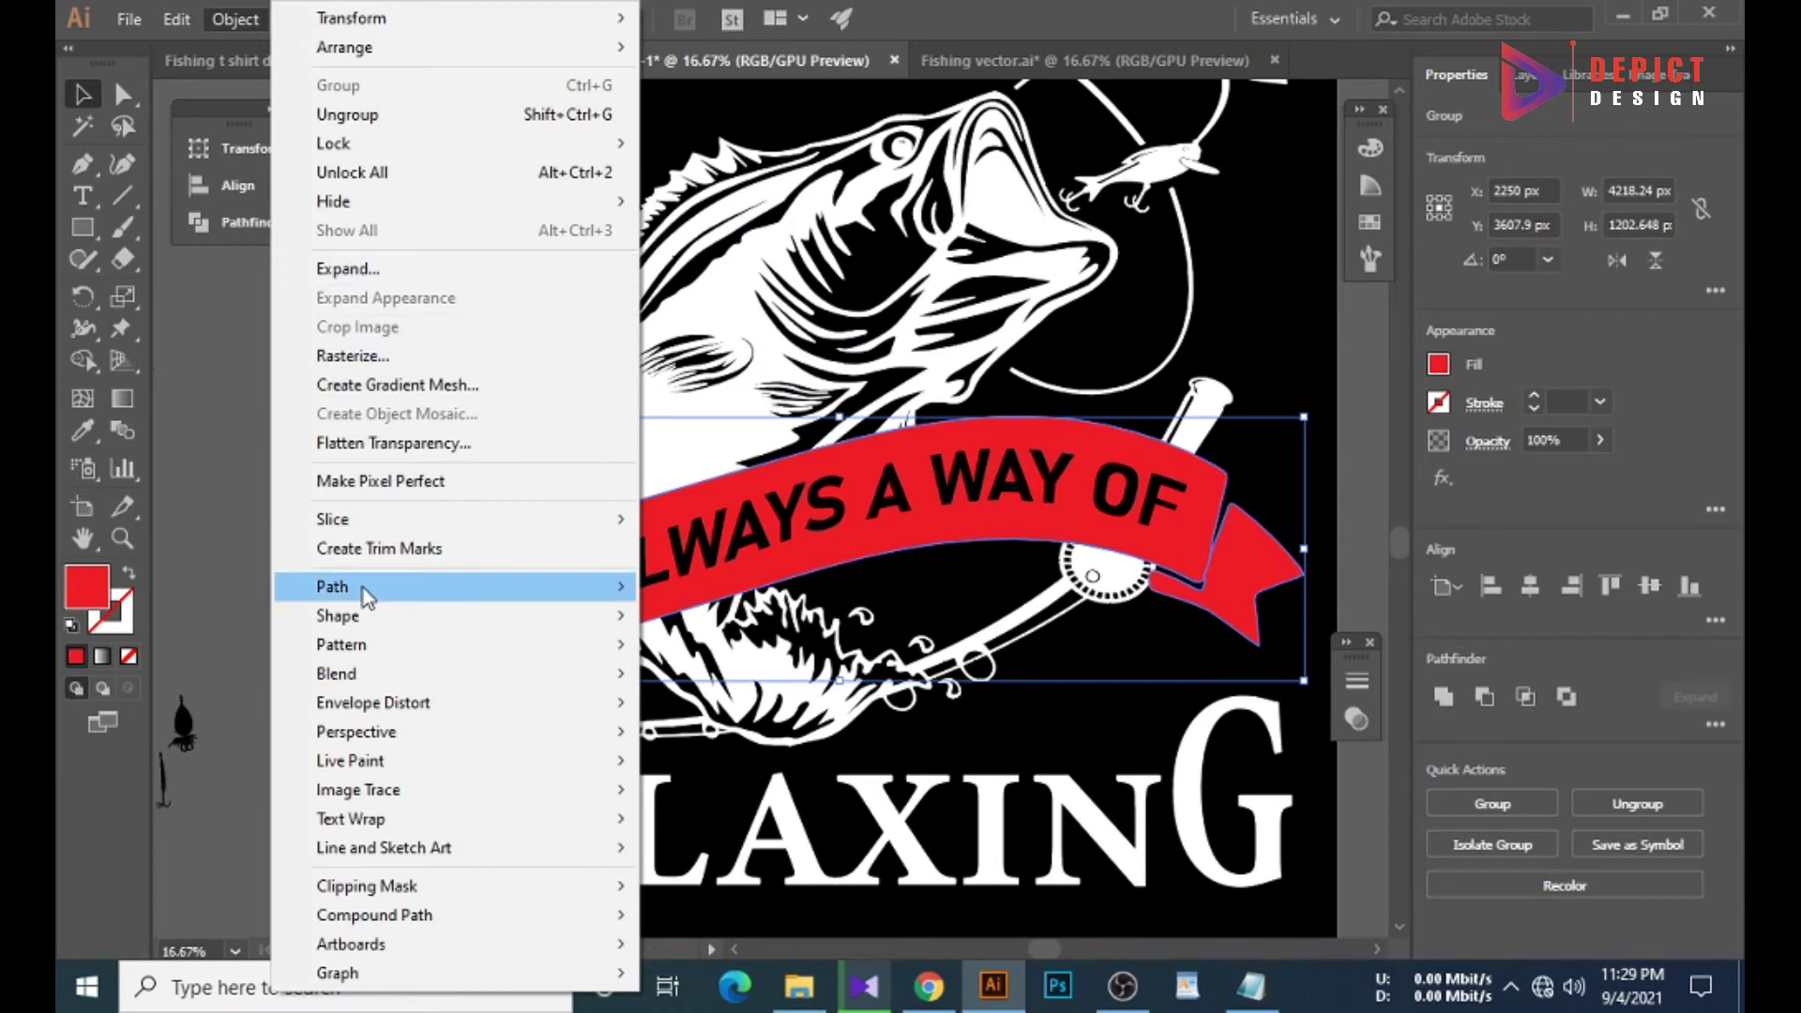
click(713, 671)
click(887, 560)
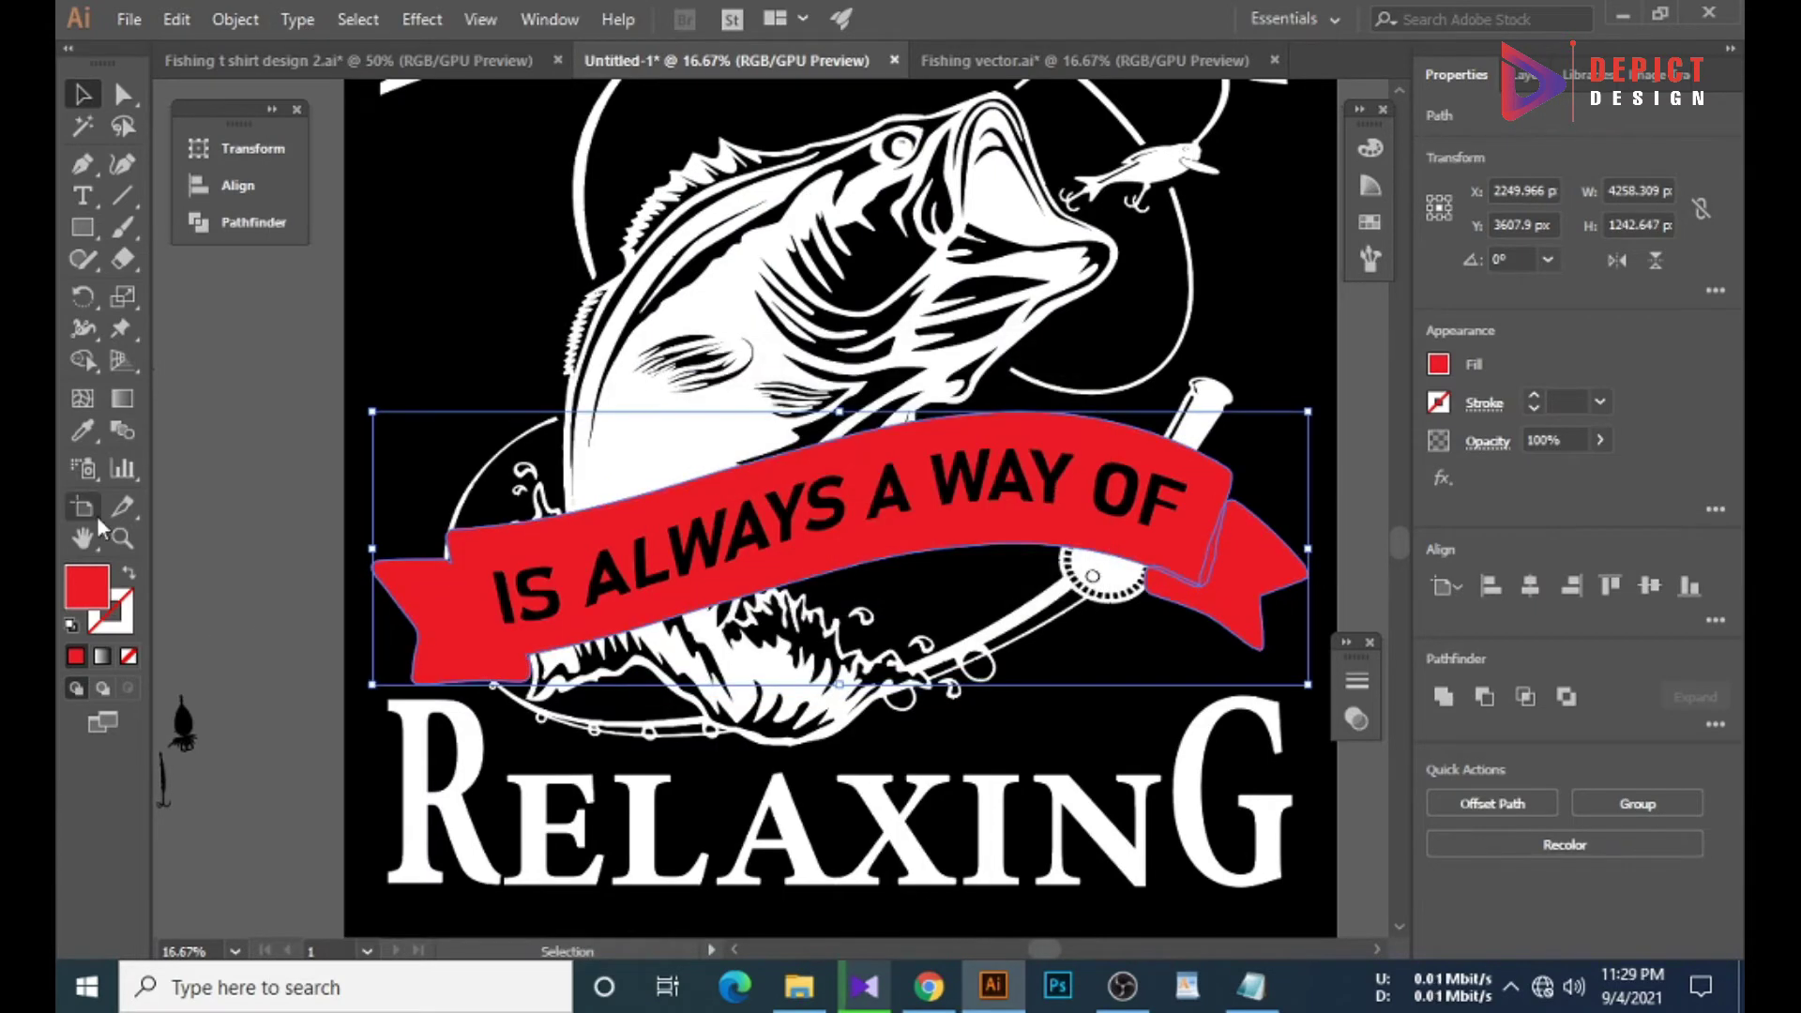
double_click(87, 586)
click(1179, 323)
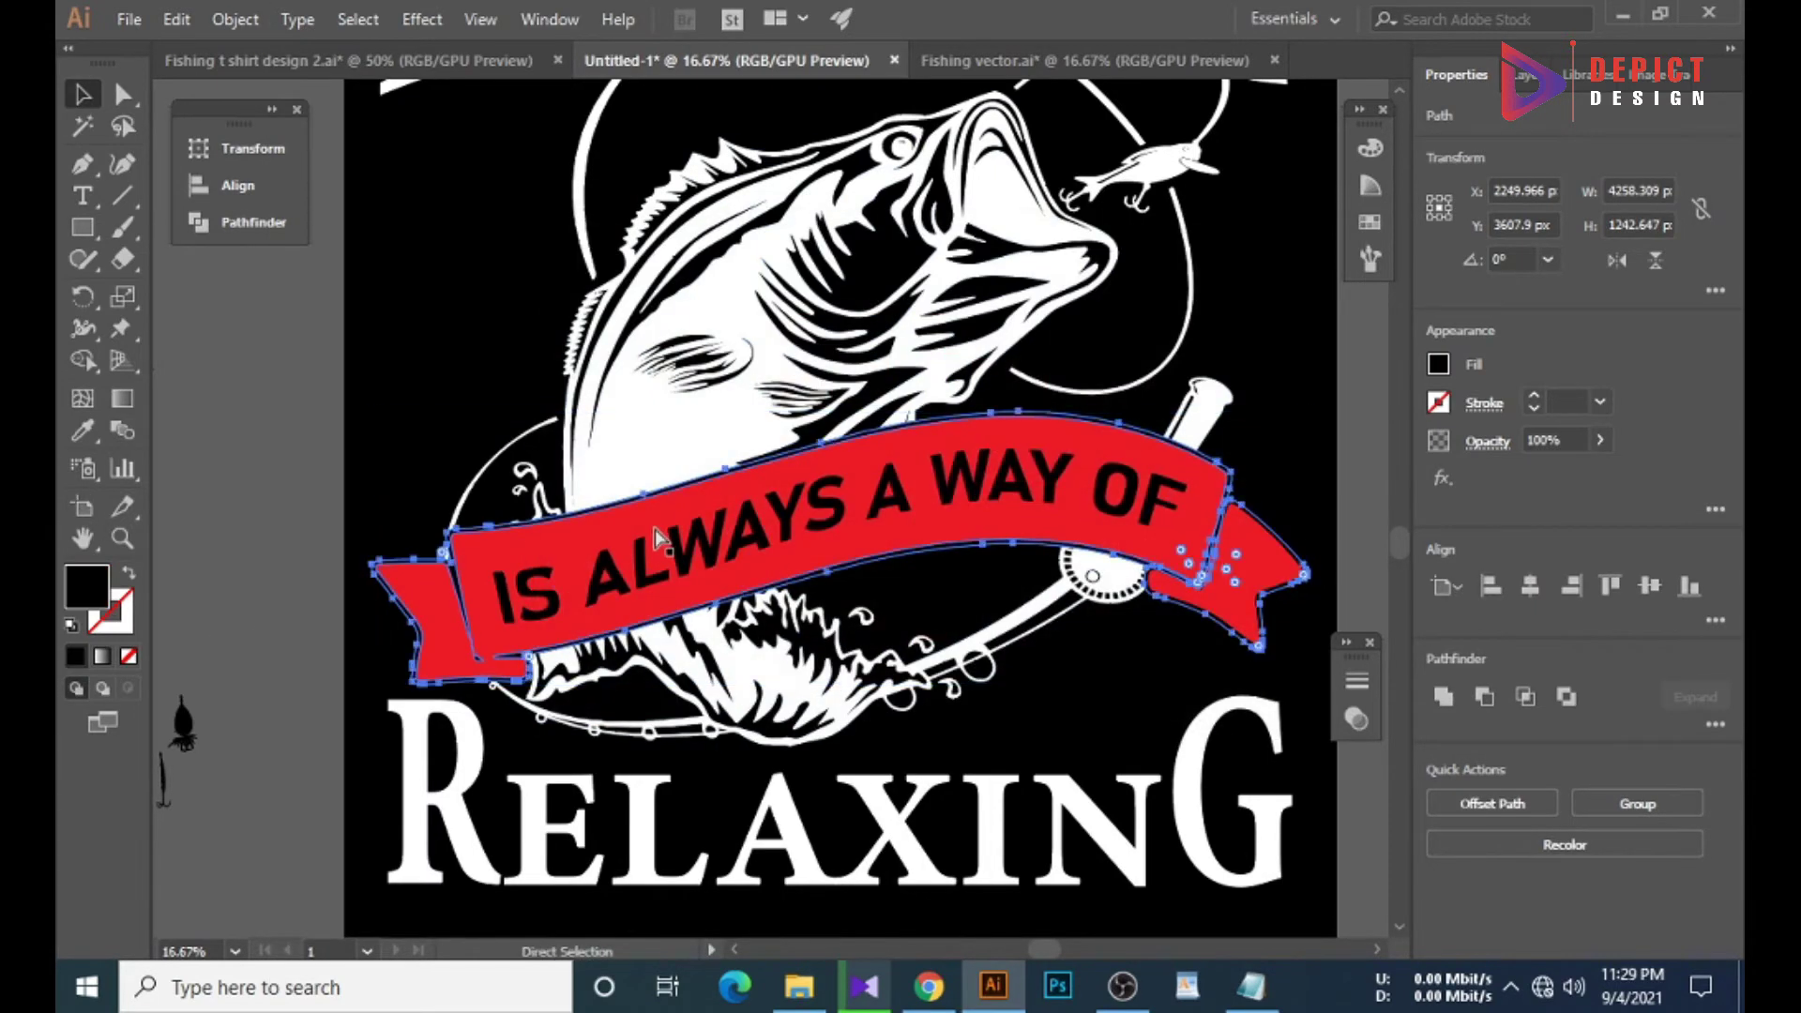
click(254, 222)
click(332, 204)
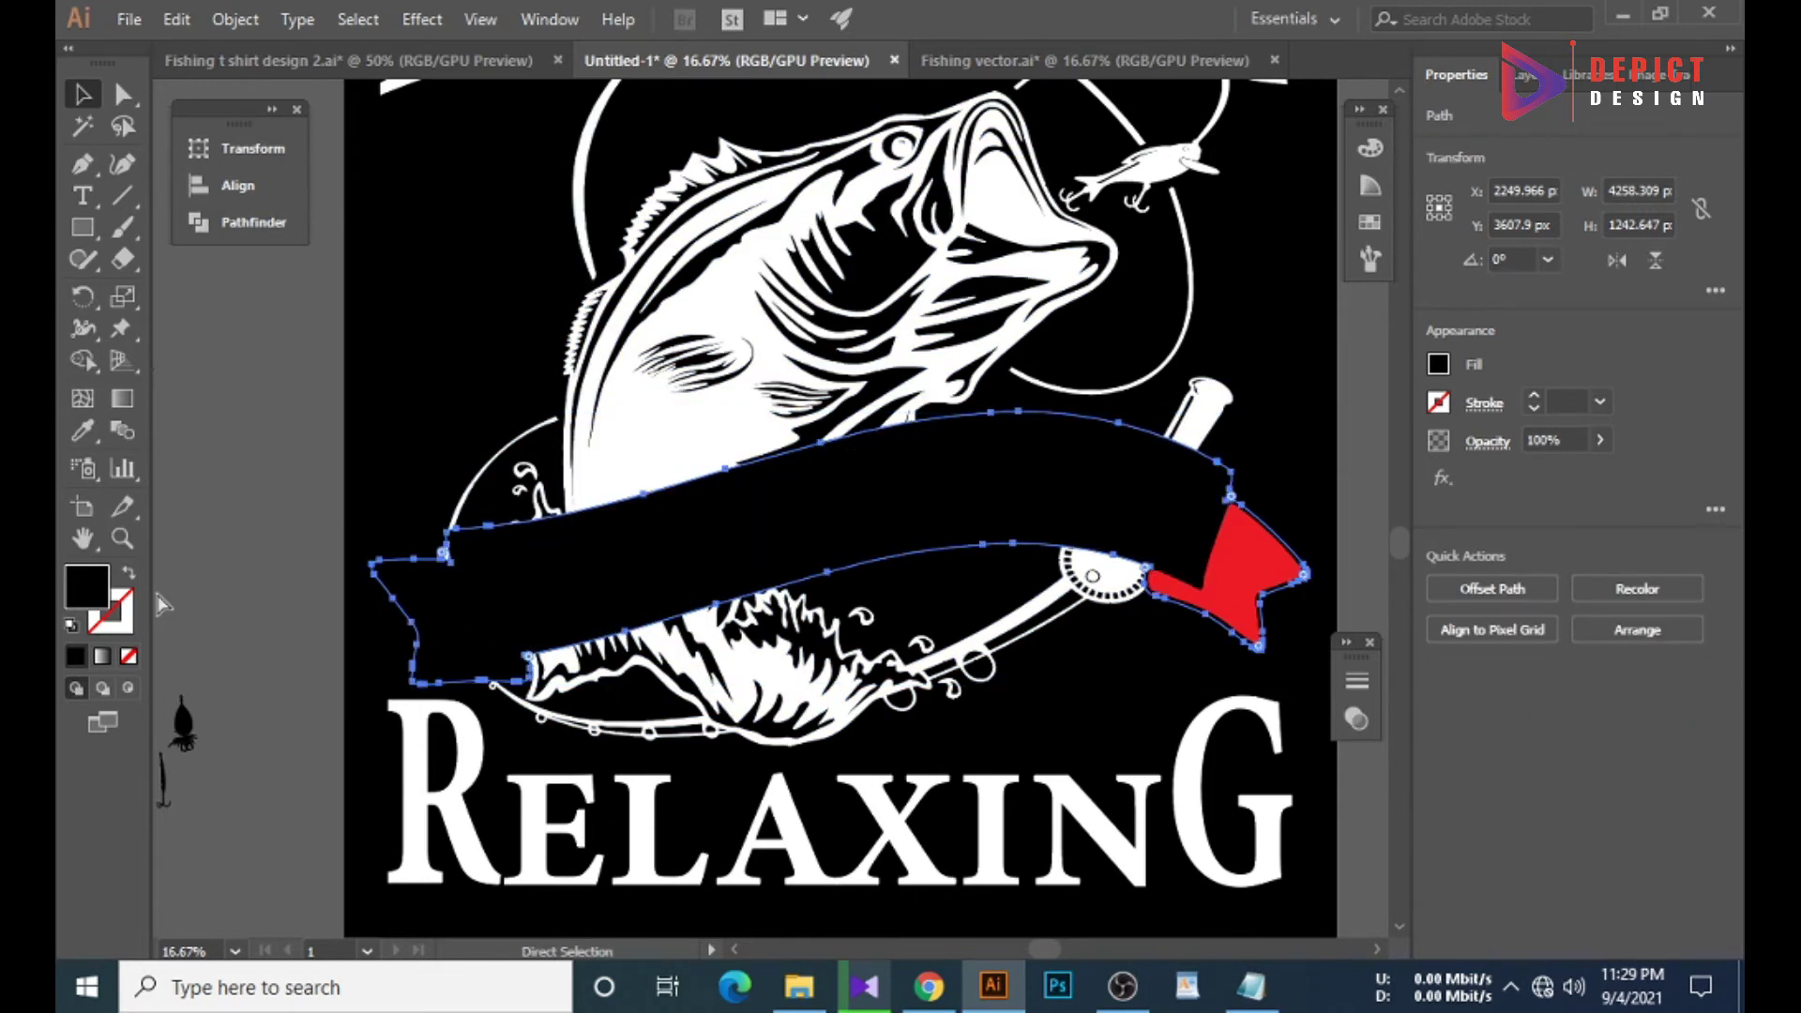
Add an opacity mask to the ribbon, enter the mask, then exit mask editing.
click(1356, 719)
click(1268, 749)
click(1174, 780)
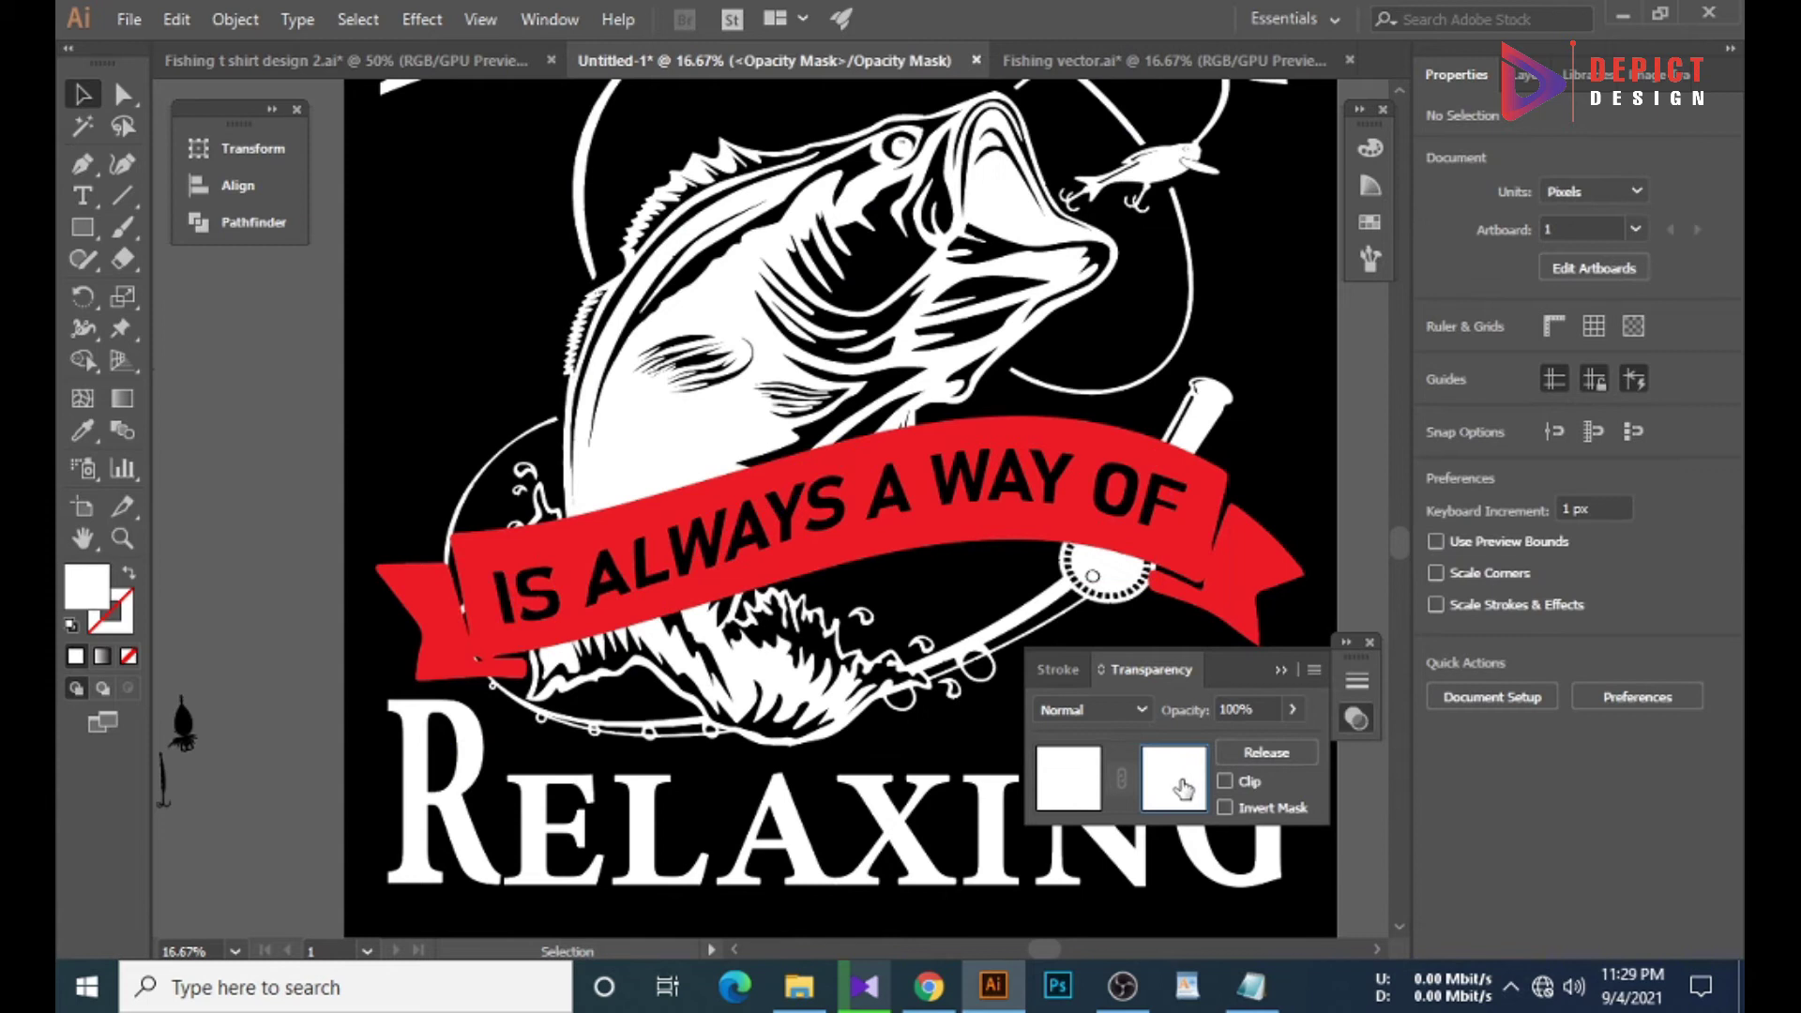
click(1070, 778)
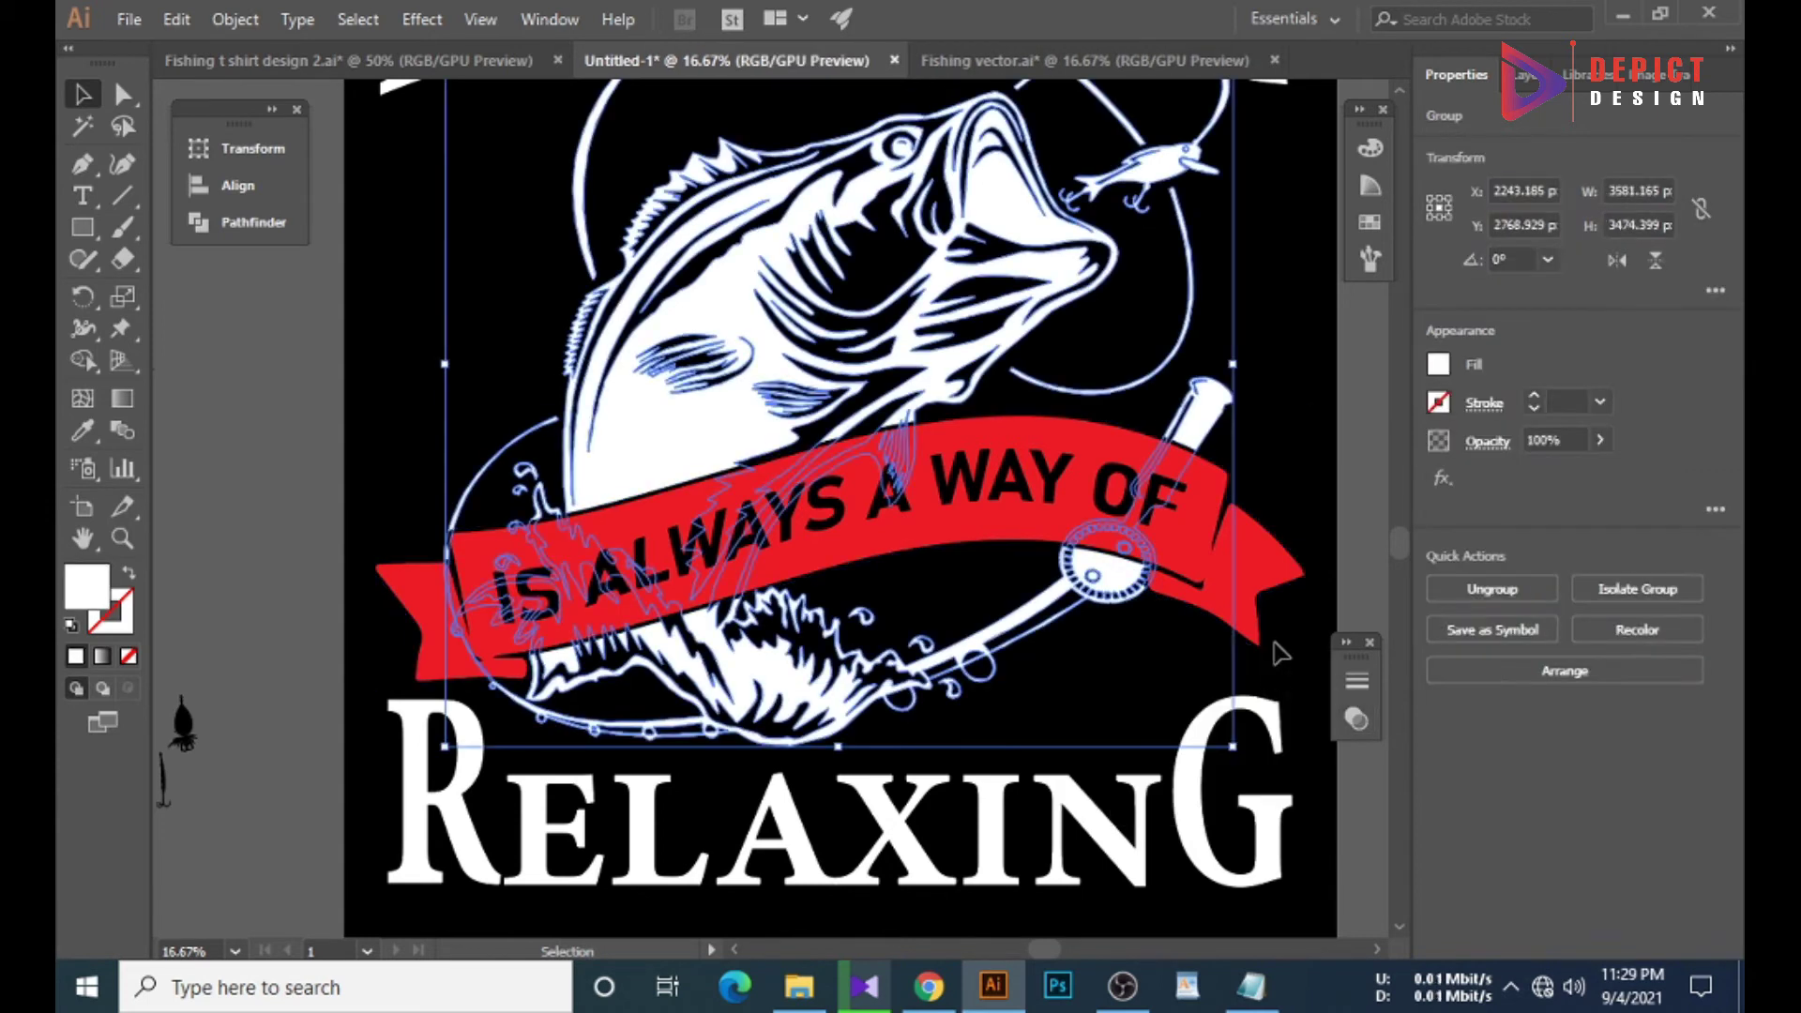
click(1191, 662)
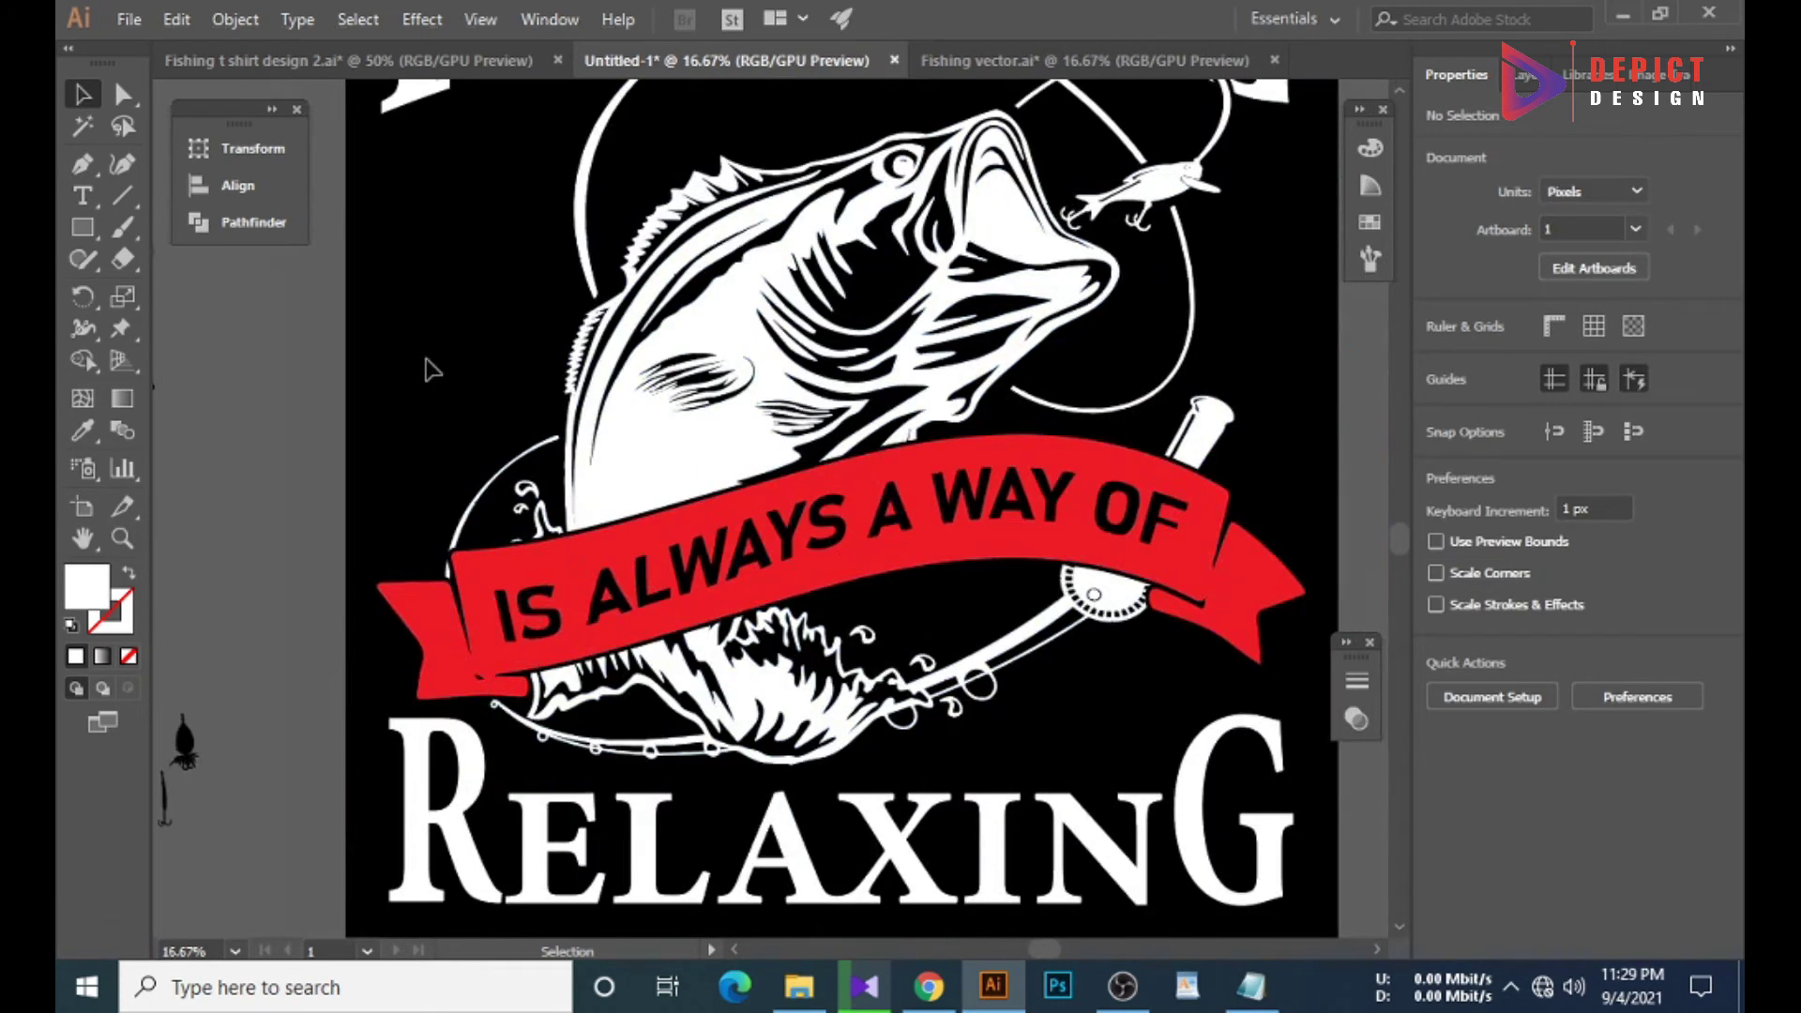
Move a spinner lure onto the shirt beside the bass, enlarge it and fill it white.
drag(613, 445, 639, 473)
scroll(866, 764, down, 1)
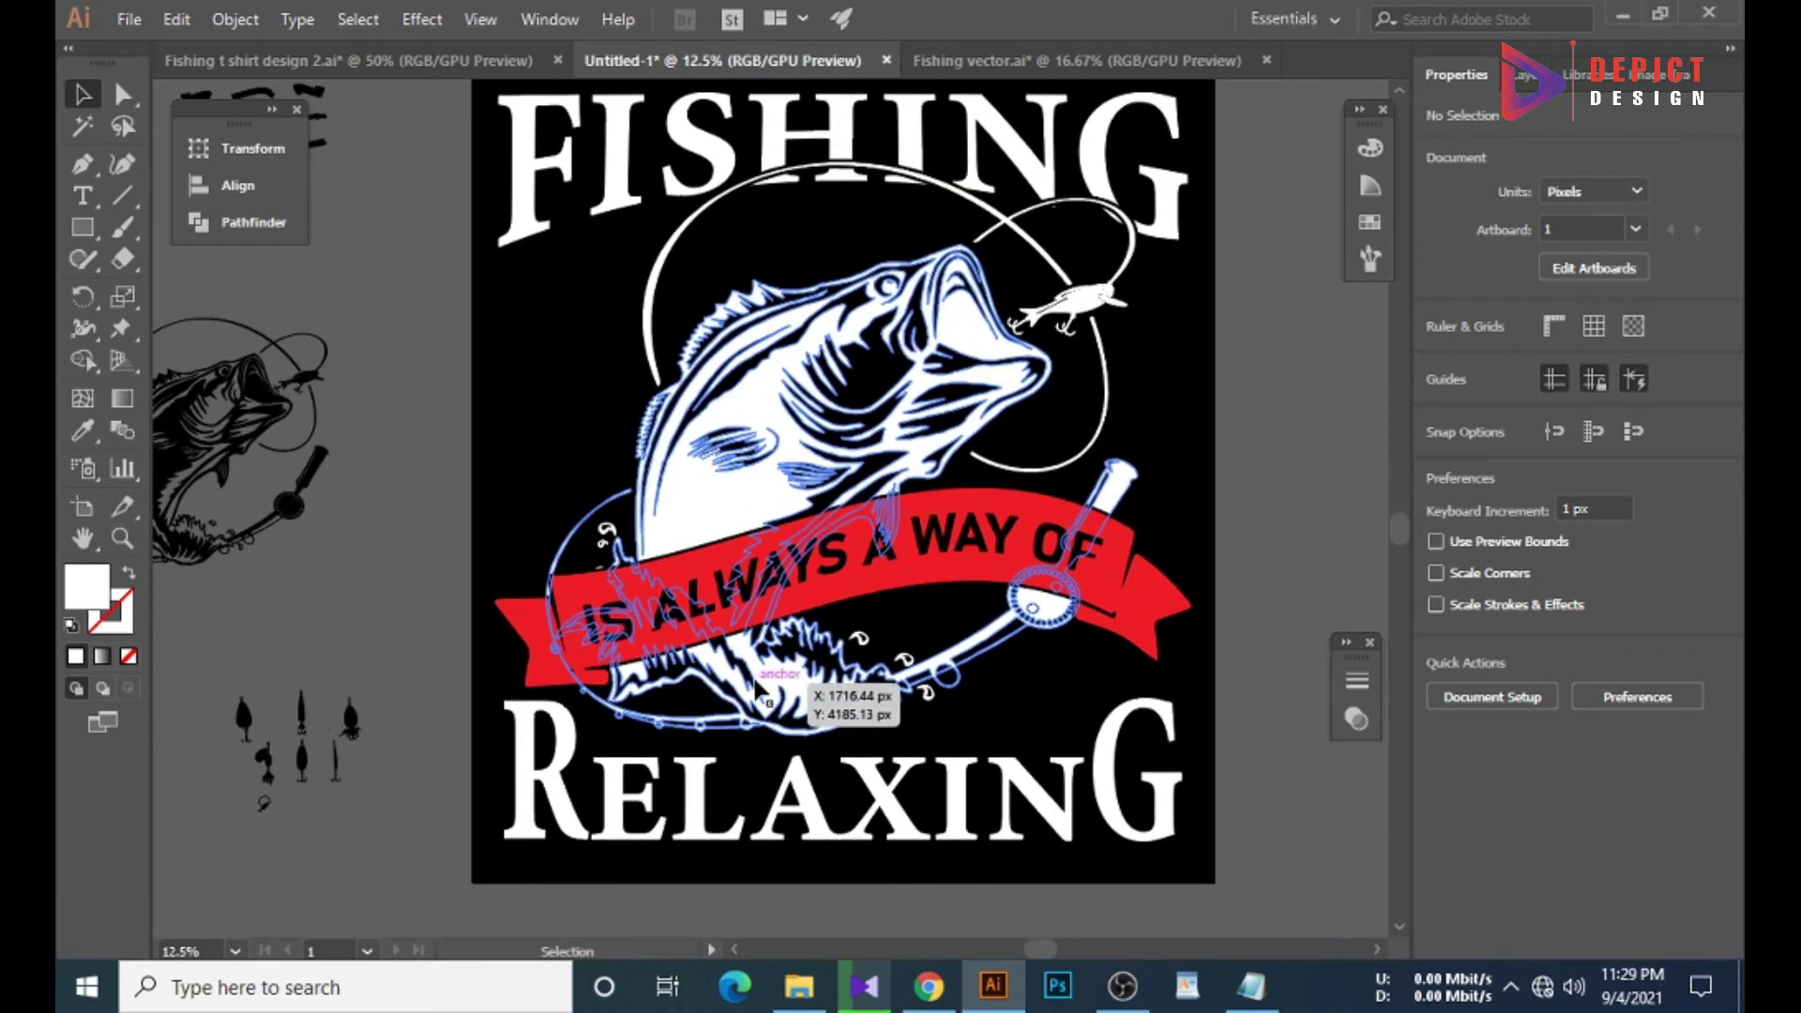
scroll(352, 788, down, 1)
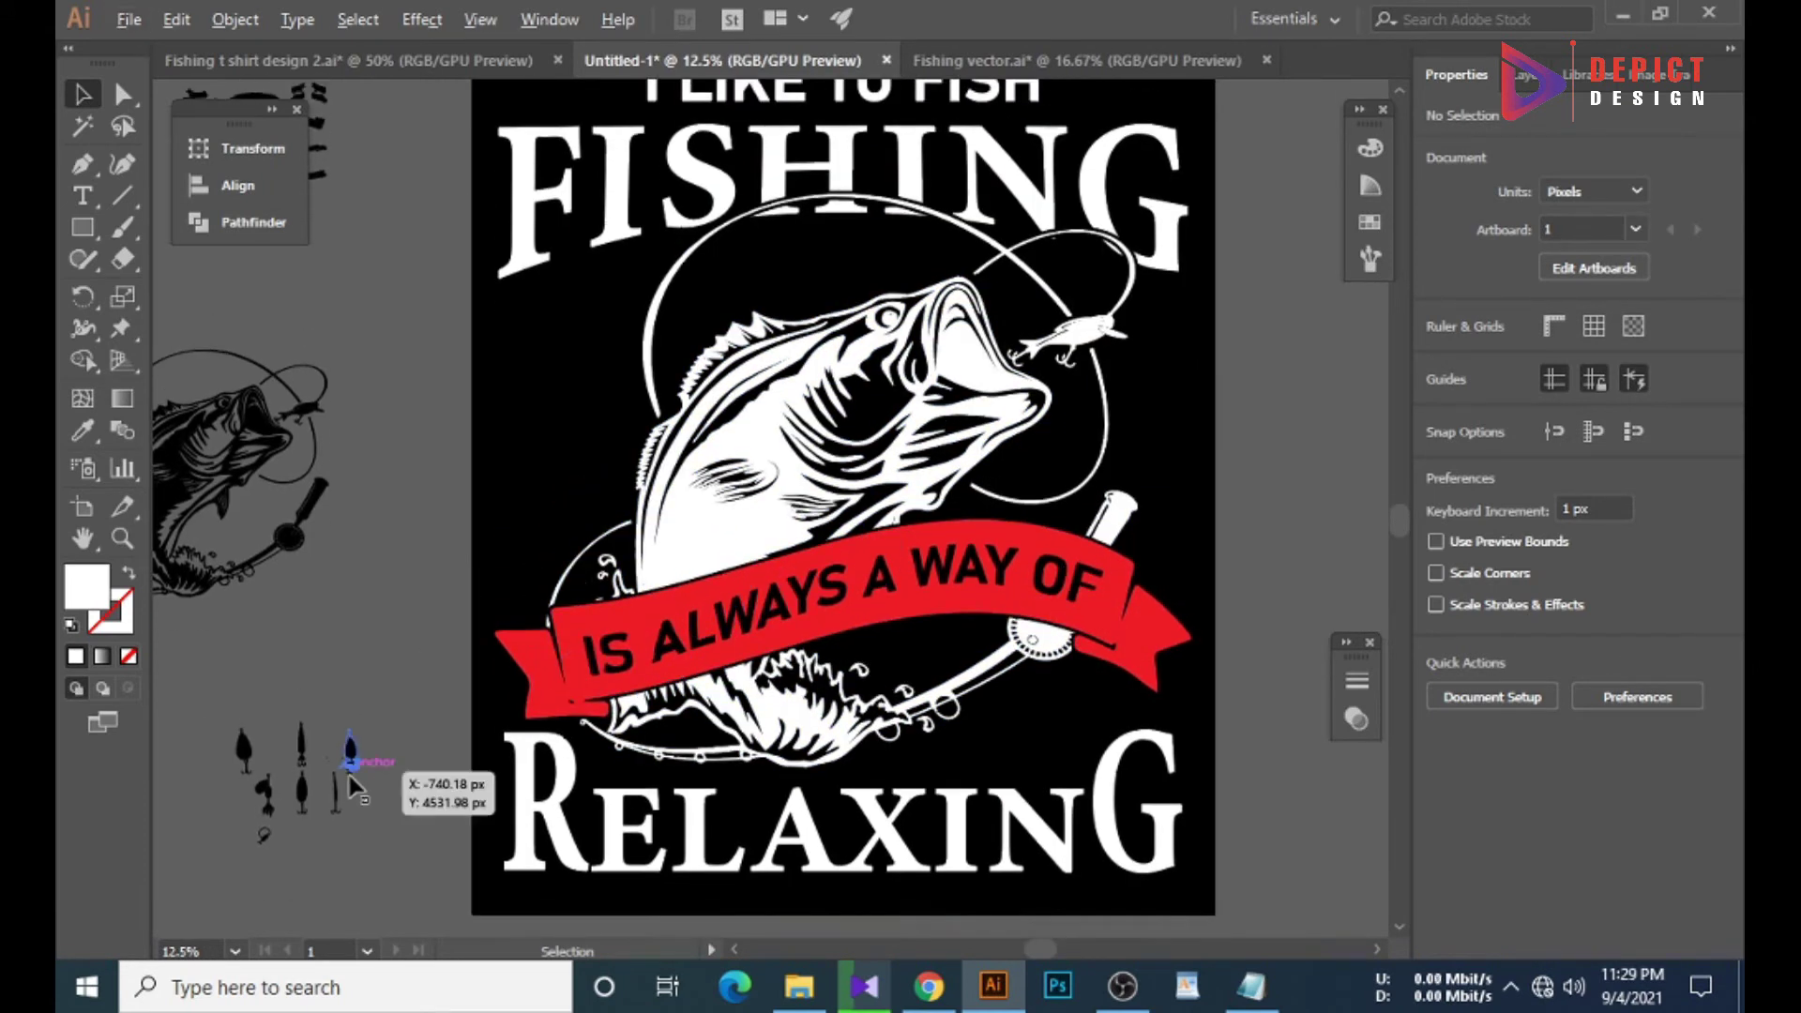
scroll(355, 760, up, 1)
mouse_move(386, 679)
mouse_down()
mouse_move(387, 758)
mouse_move(321, 709)
mouse_up()
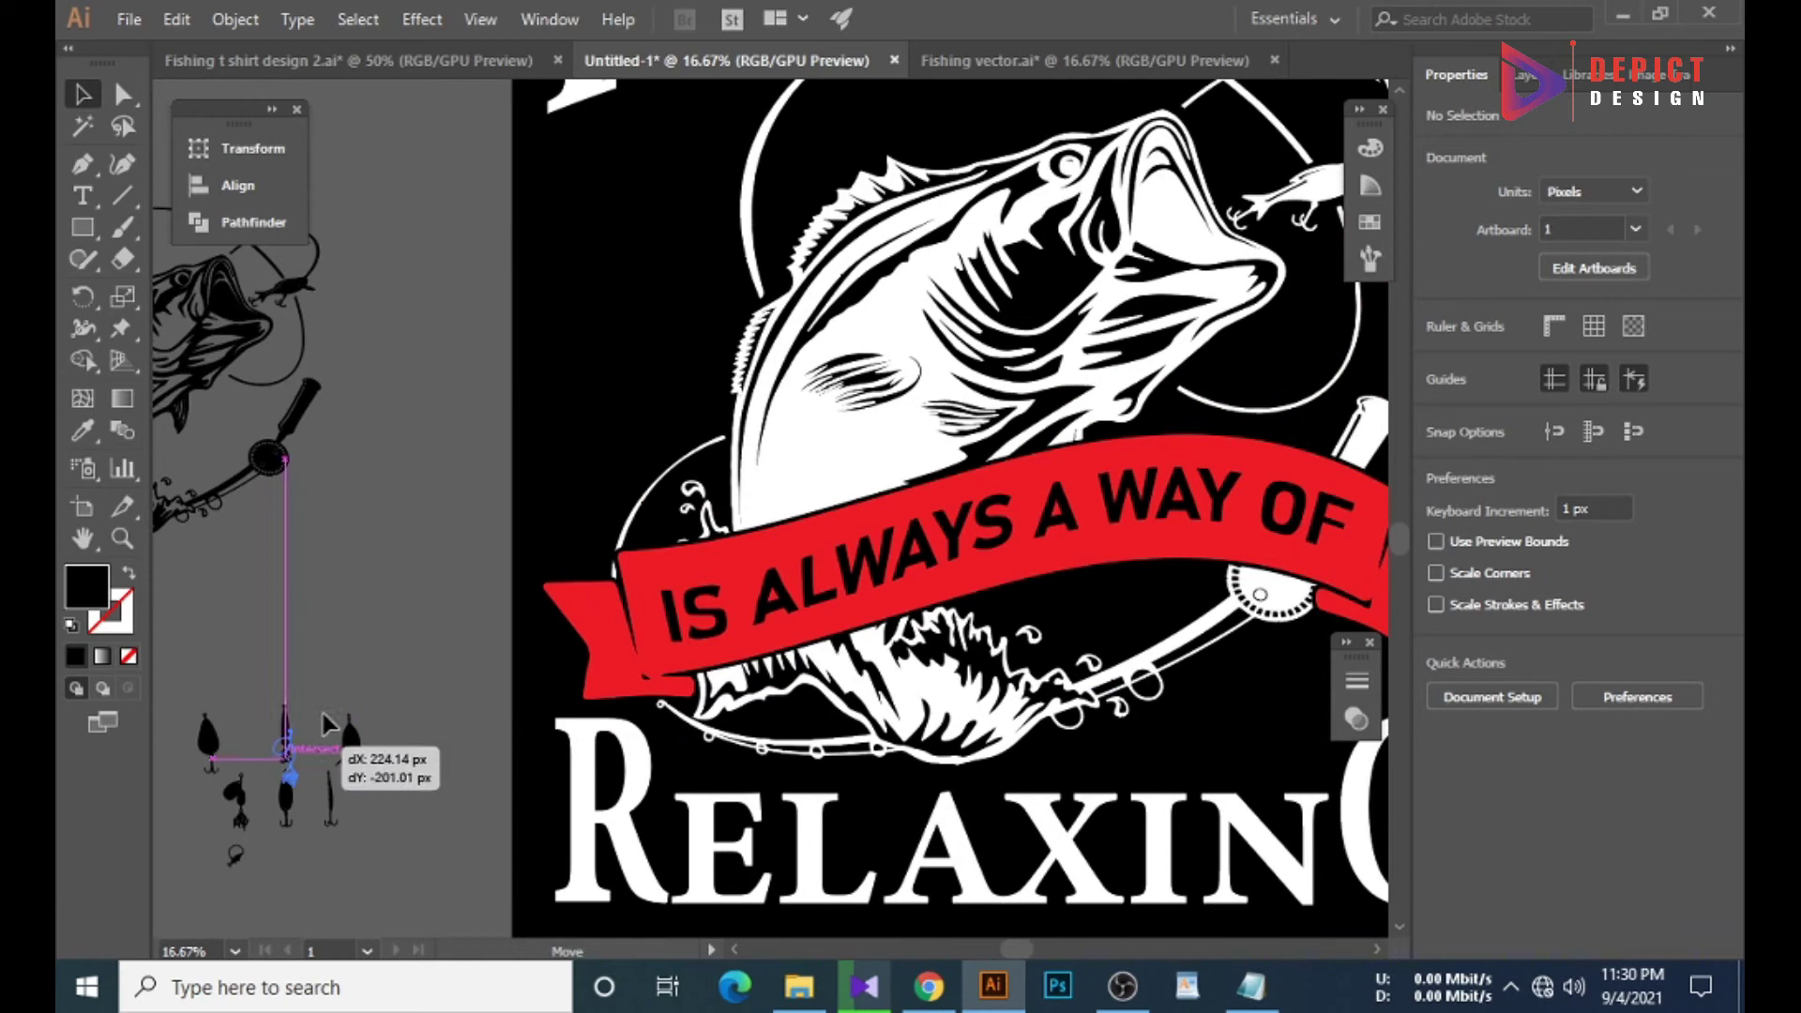
mouse_move(646, 299)
mouse_down()
mouse_move(633, 338)
mouse_move(685, 464)
mouse_up()
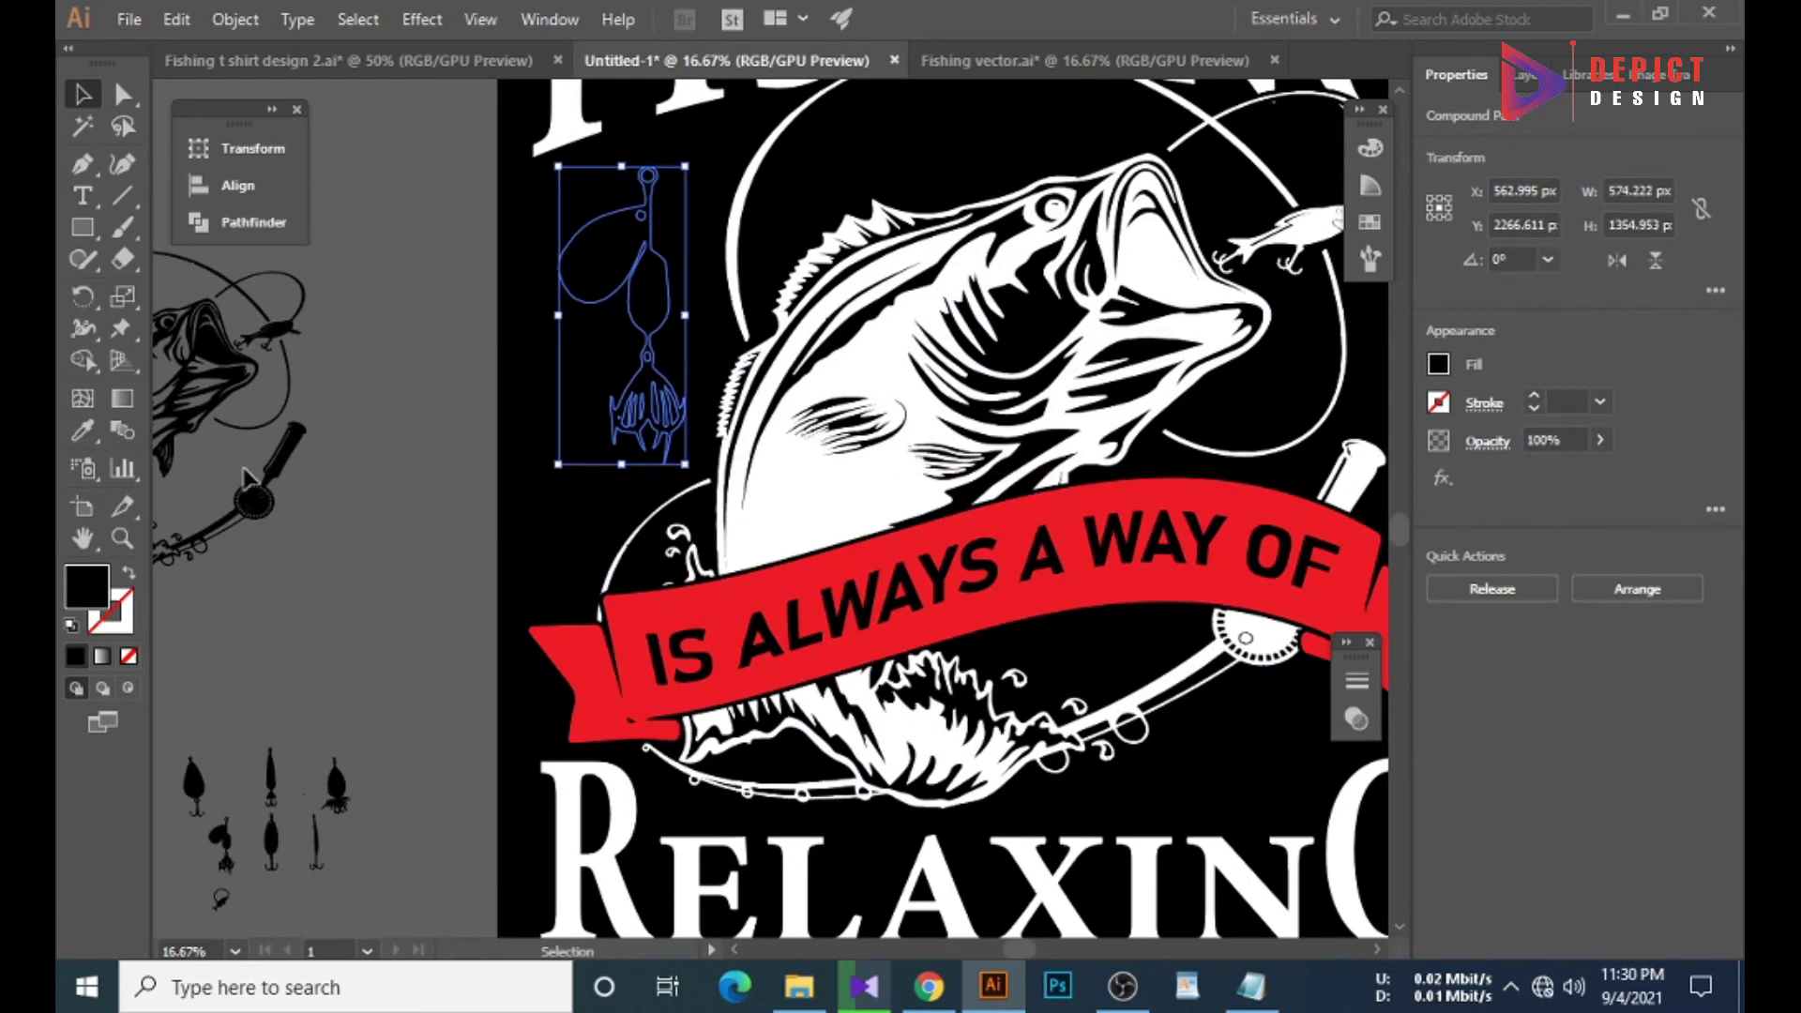
key(i)
scroll(410, 464, up, 1)
Cut the lettering from the ribbon and paste it into a new ribbon opacity mask.
click(620, 705)
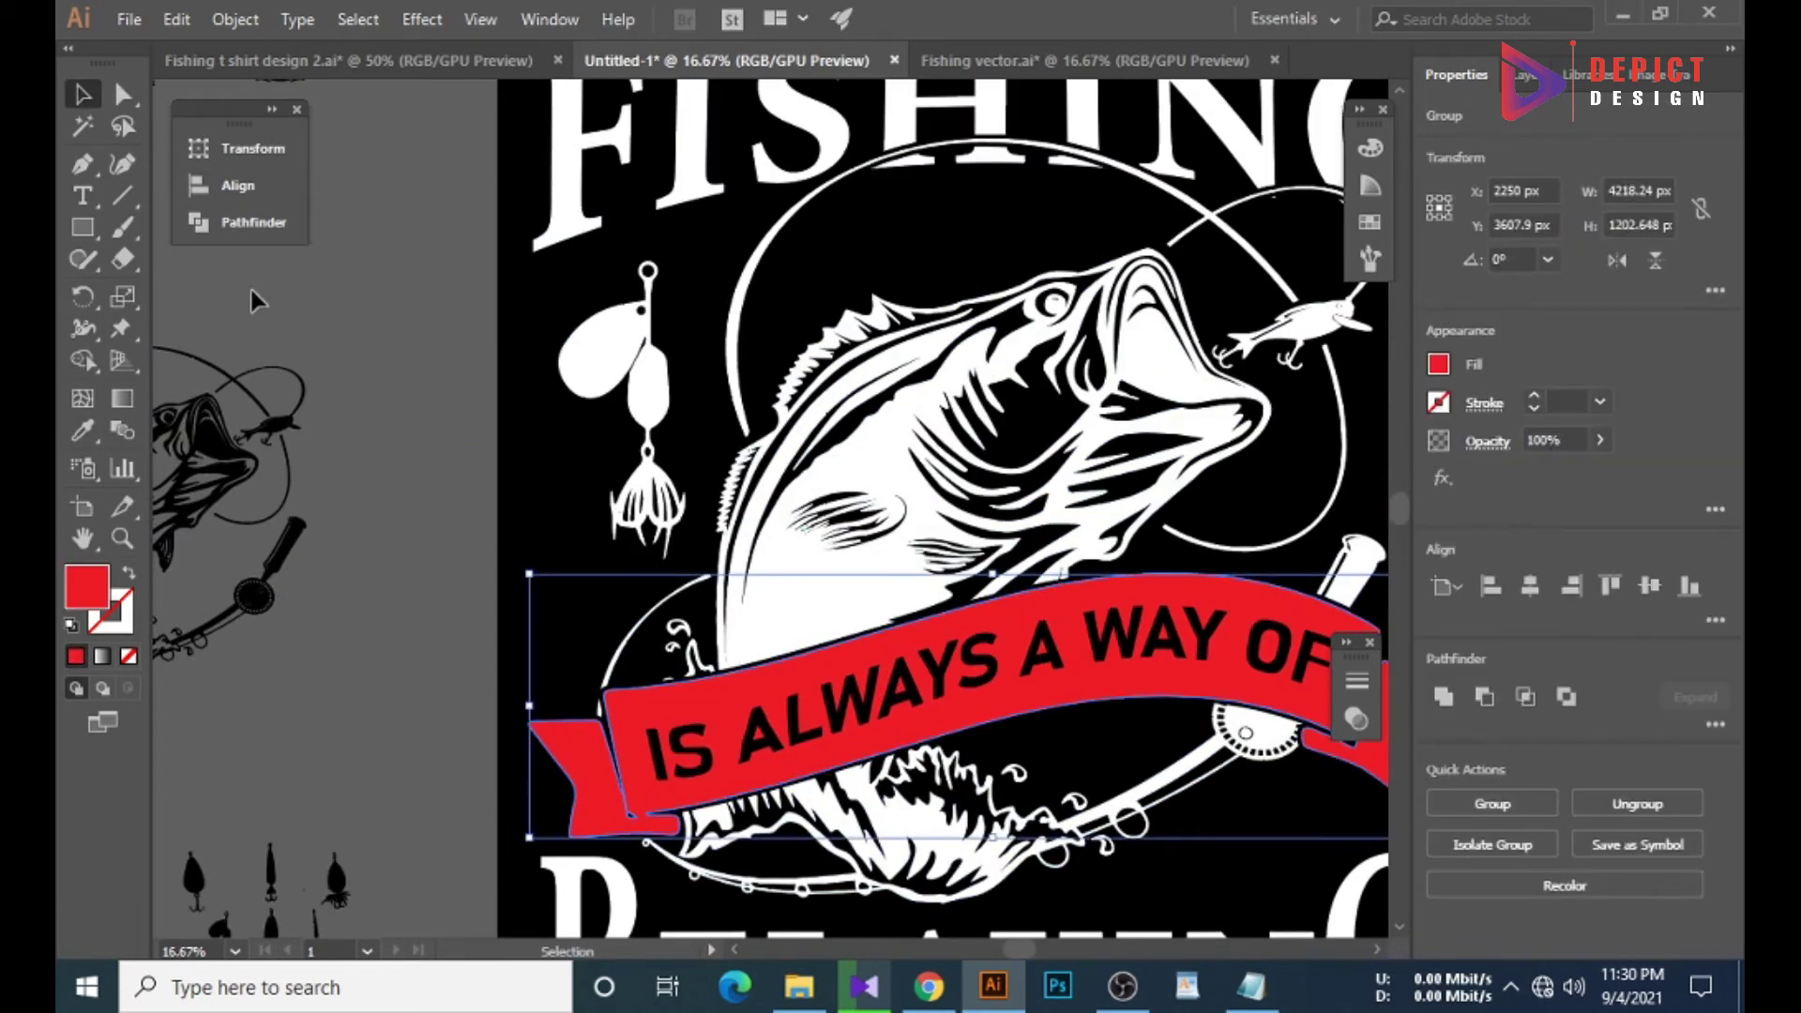
click(391, 470)
click(966, 666)
key(Delete)
click(684, 716)
click(1356, 718)
click(1266, 748)
click(1173, 779)
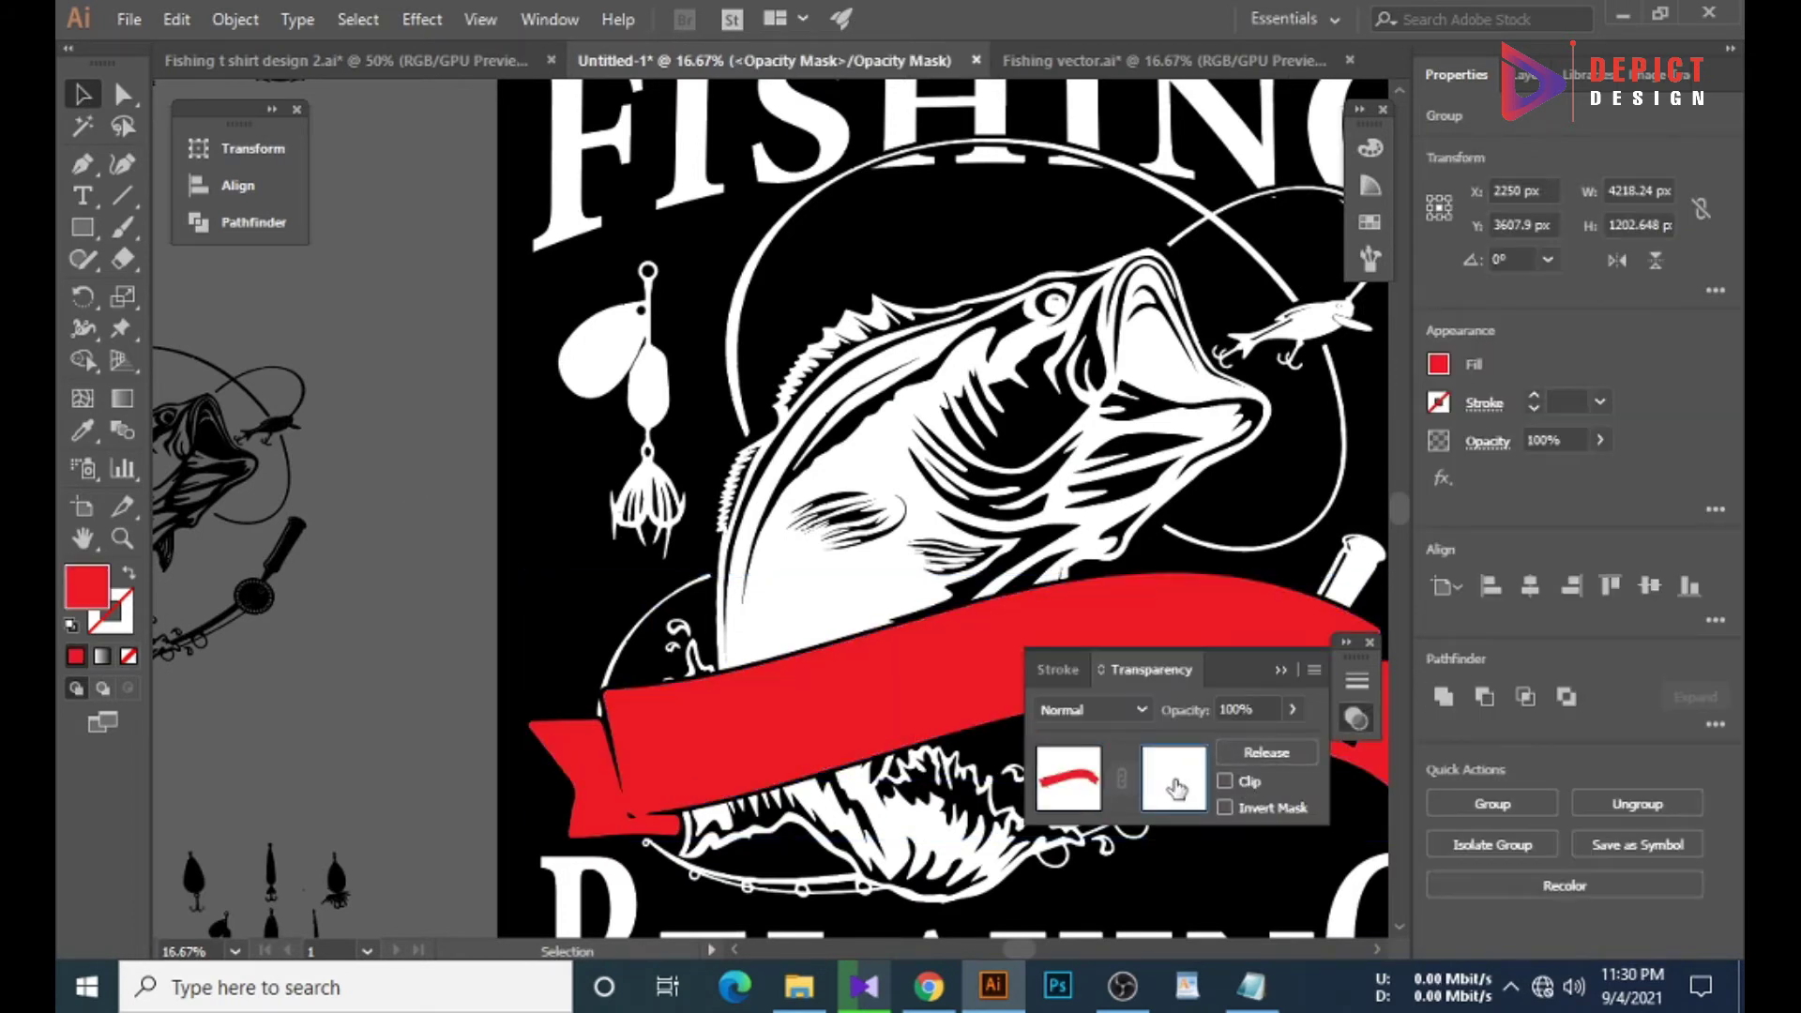
key(ctrl+f)
click(1088, 791)
Try shifting the ribbon left and undo it, then check the spinner lure's stacking options.
click(1357, 718)
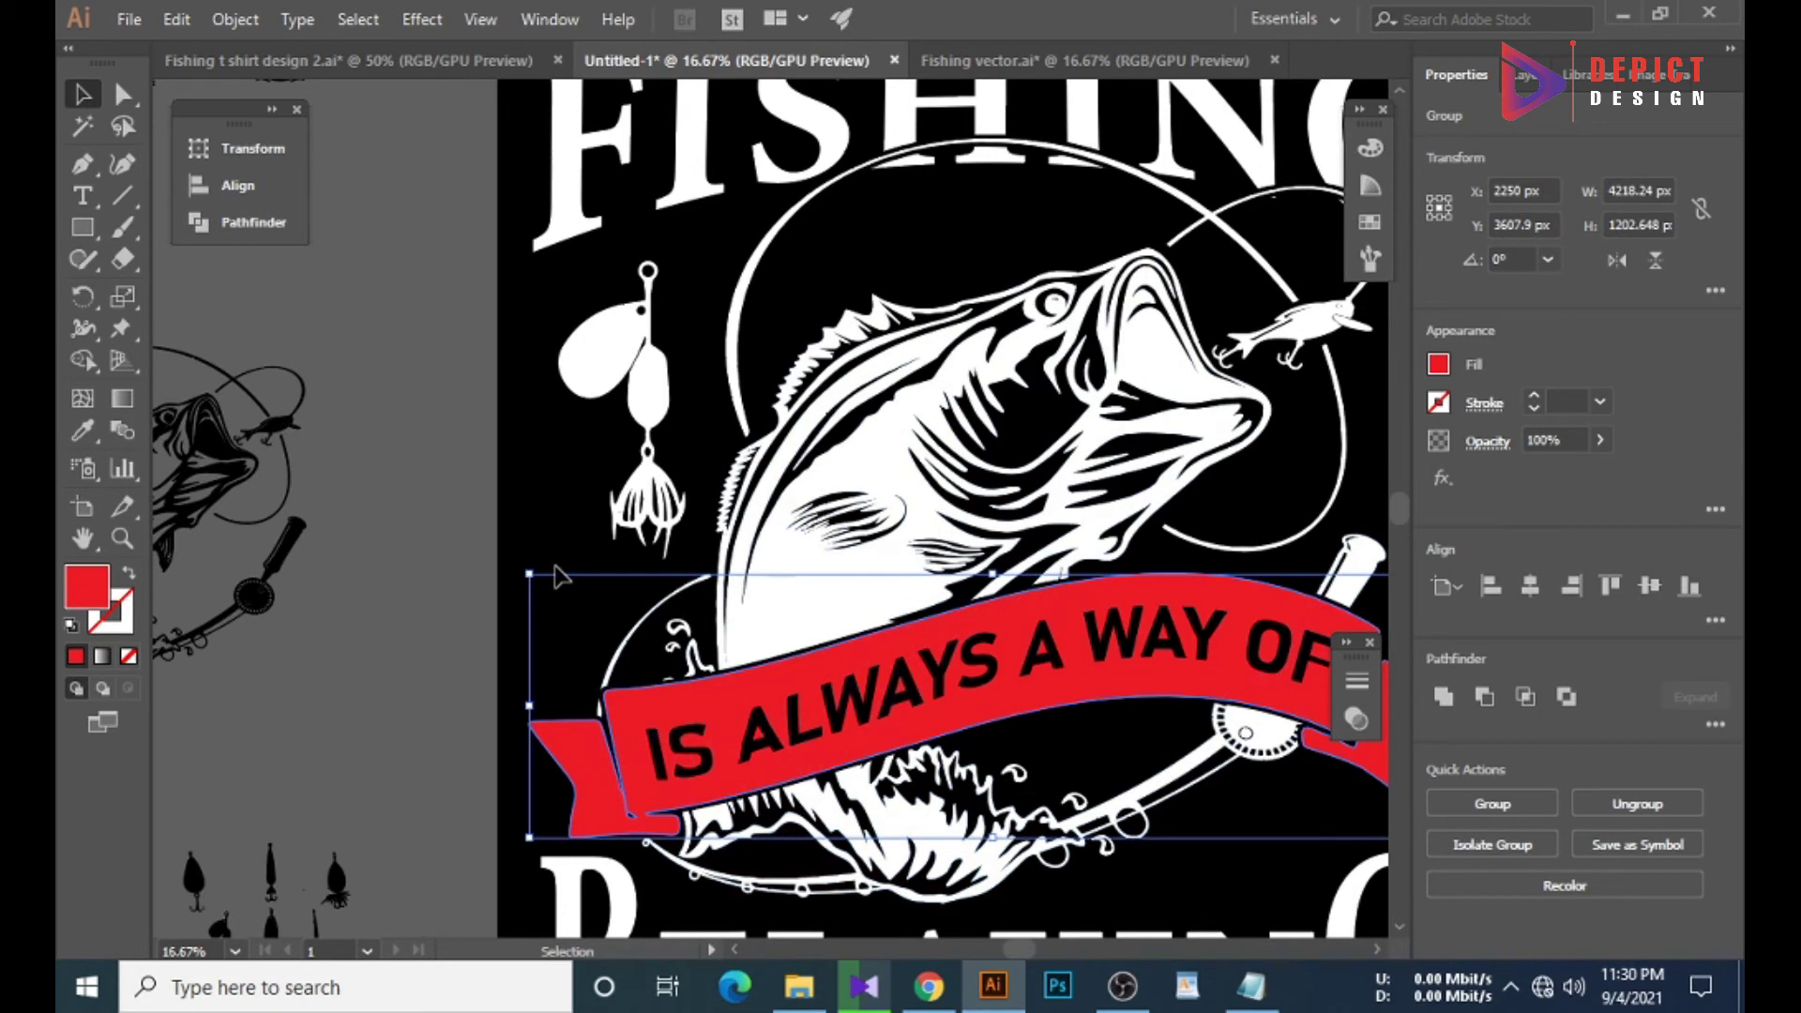
drag(689, 749, 380, 758)
key(ctrl+z)
click(647, 394)
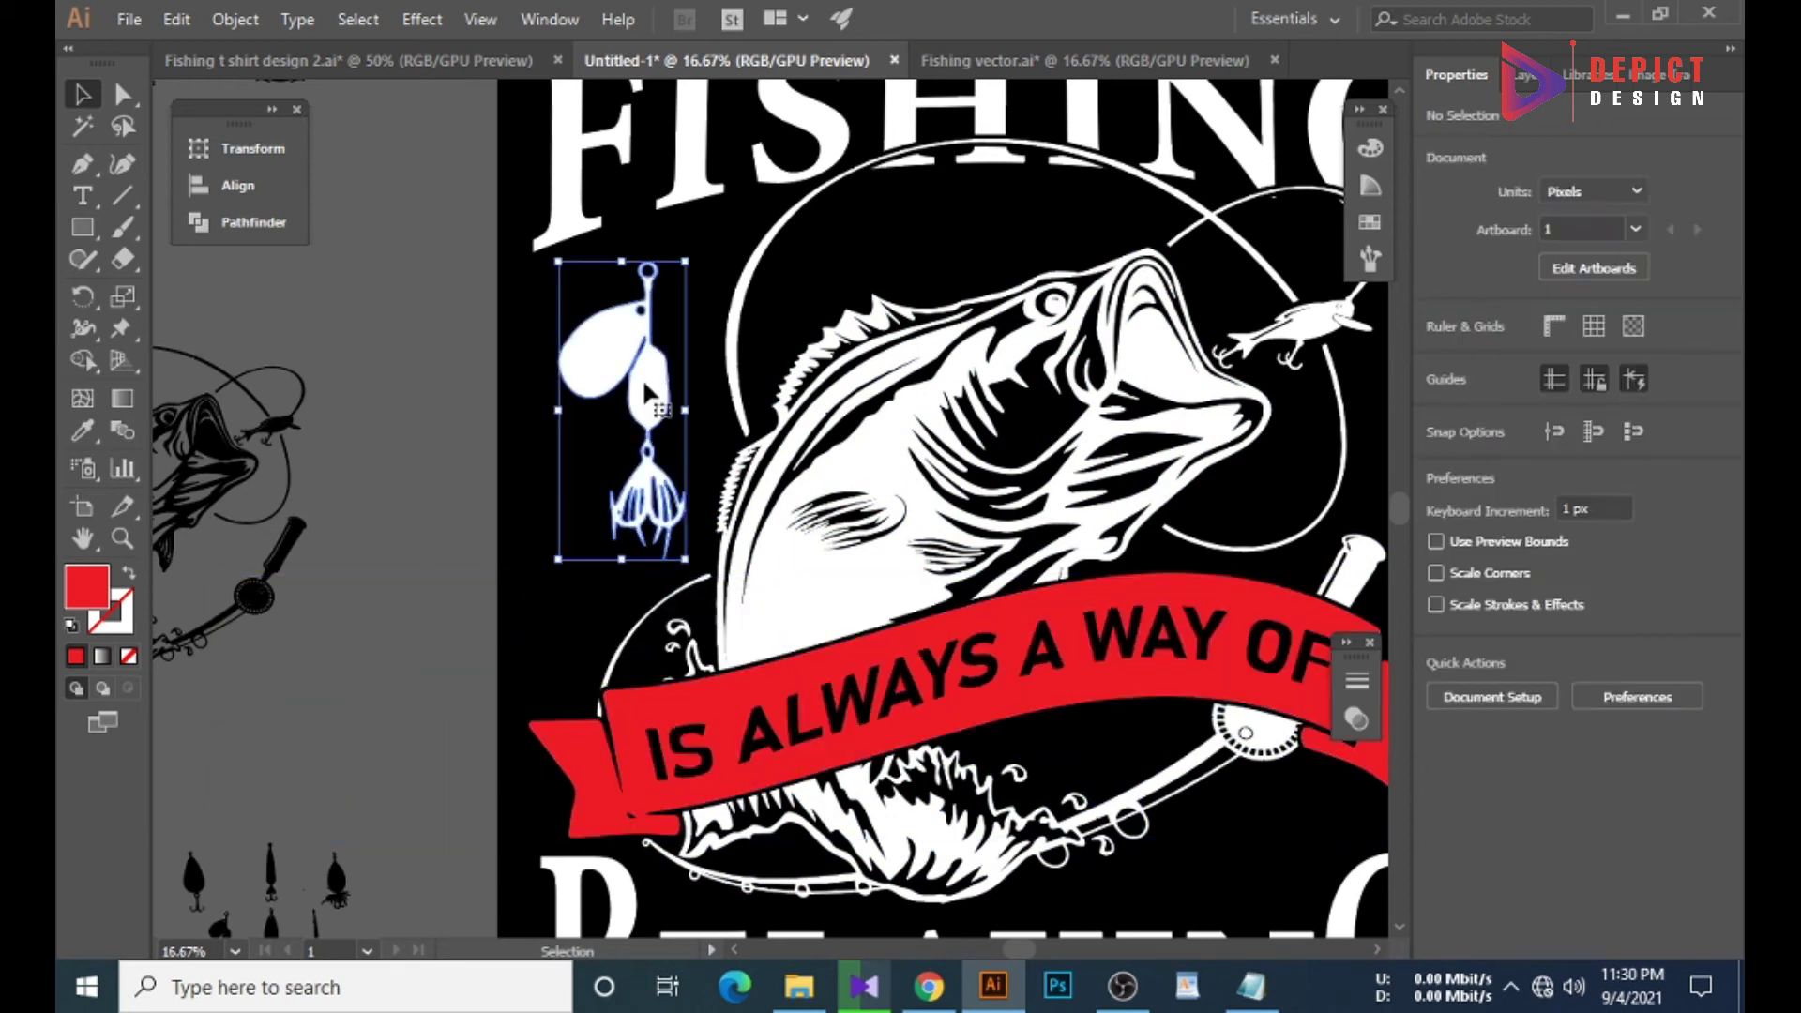
right_click(658, 386)
mouse_move(730, 644)
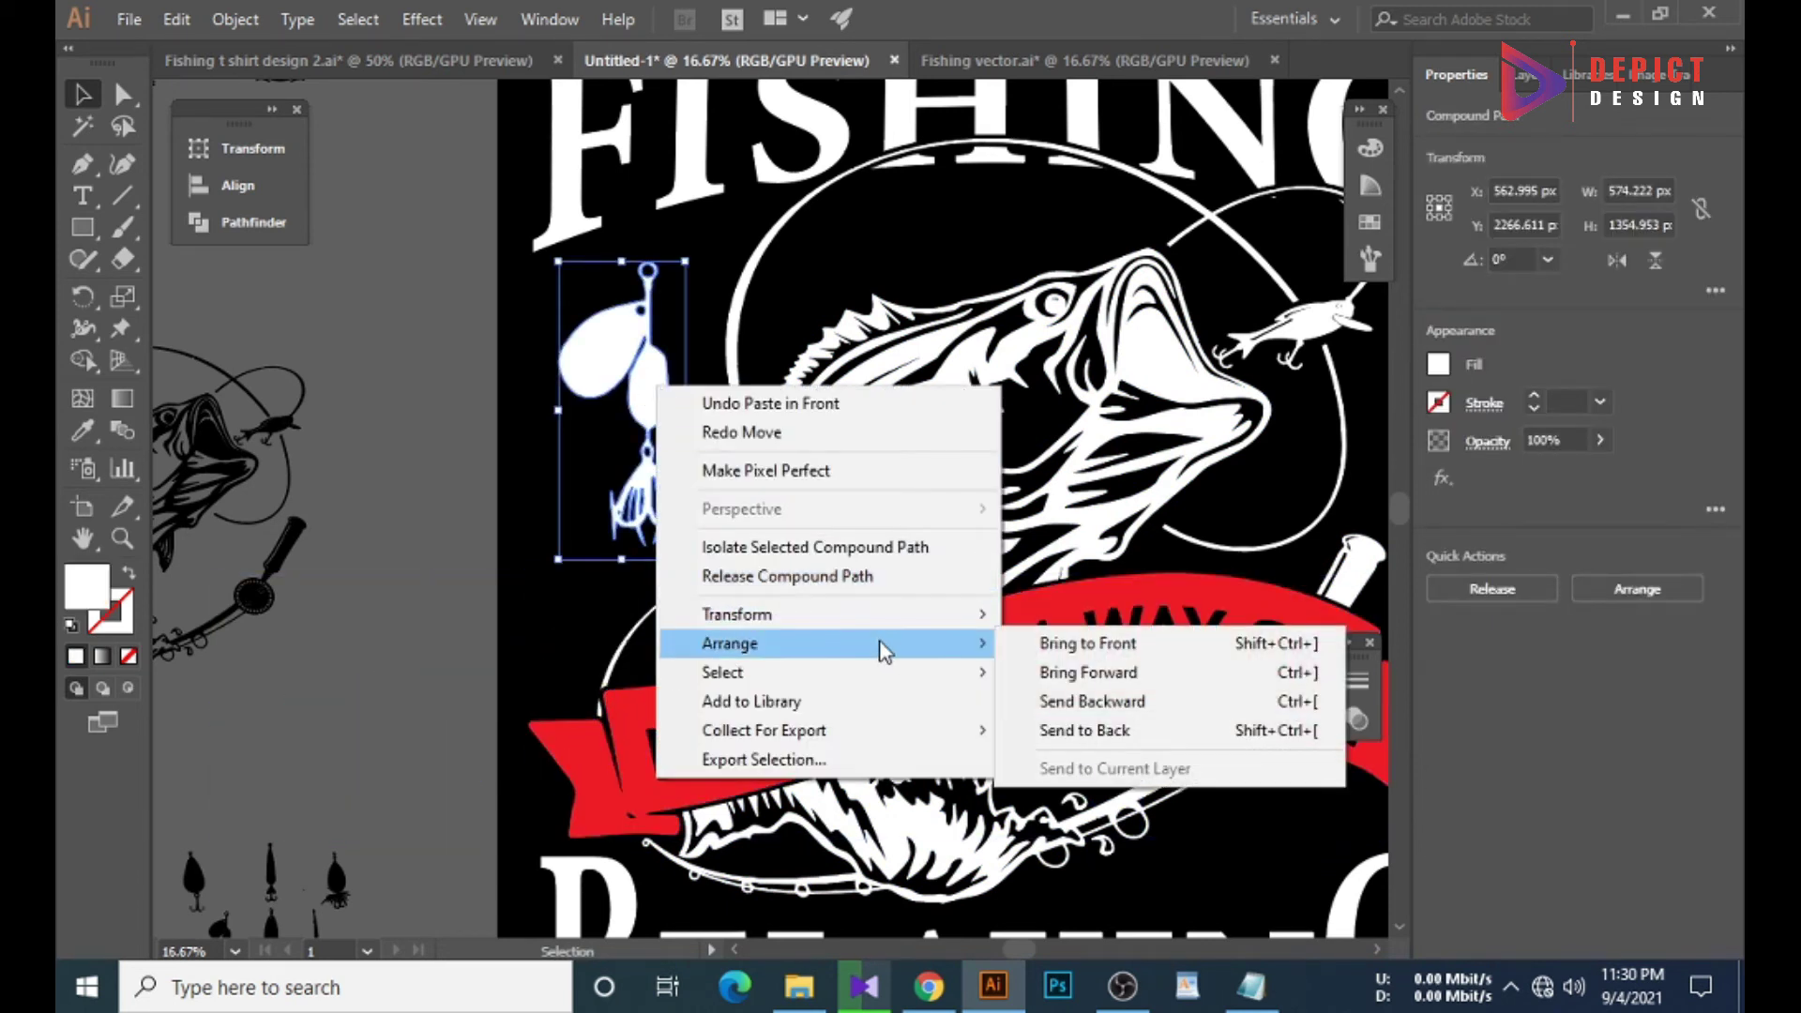
click(535, 595)
scroll(534, 594, down, 1)
Zoom out and turn the ribbon banner white so its lettering shows black.
key(ctrl+minus)
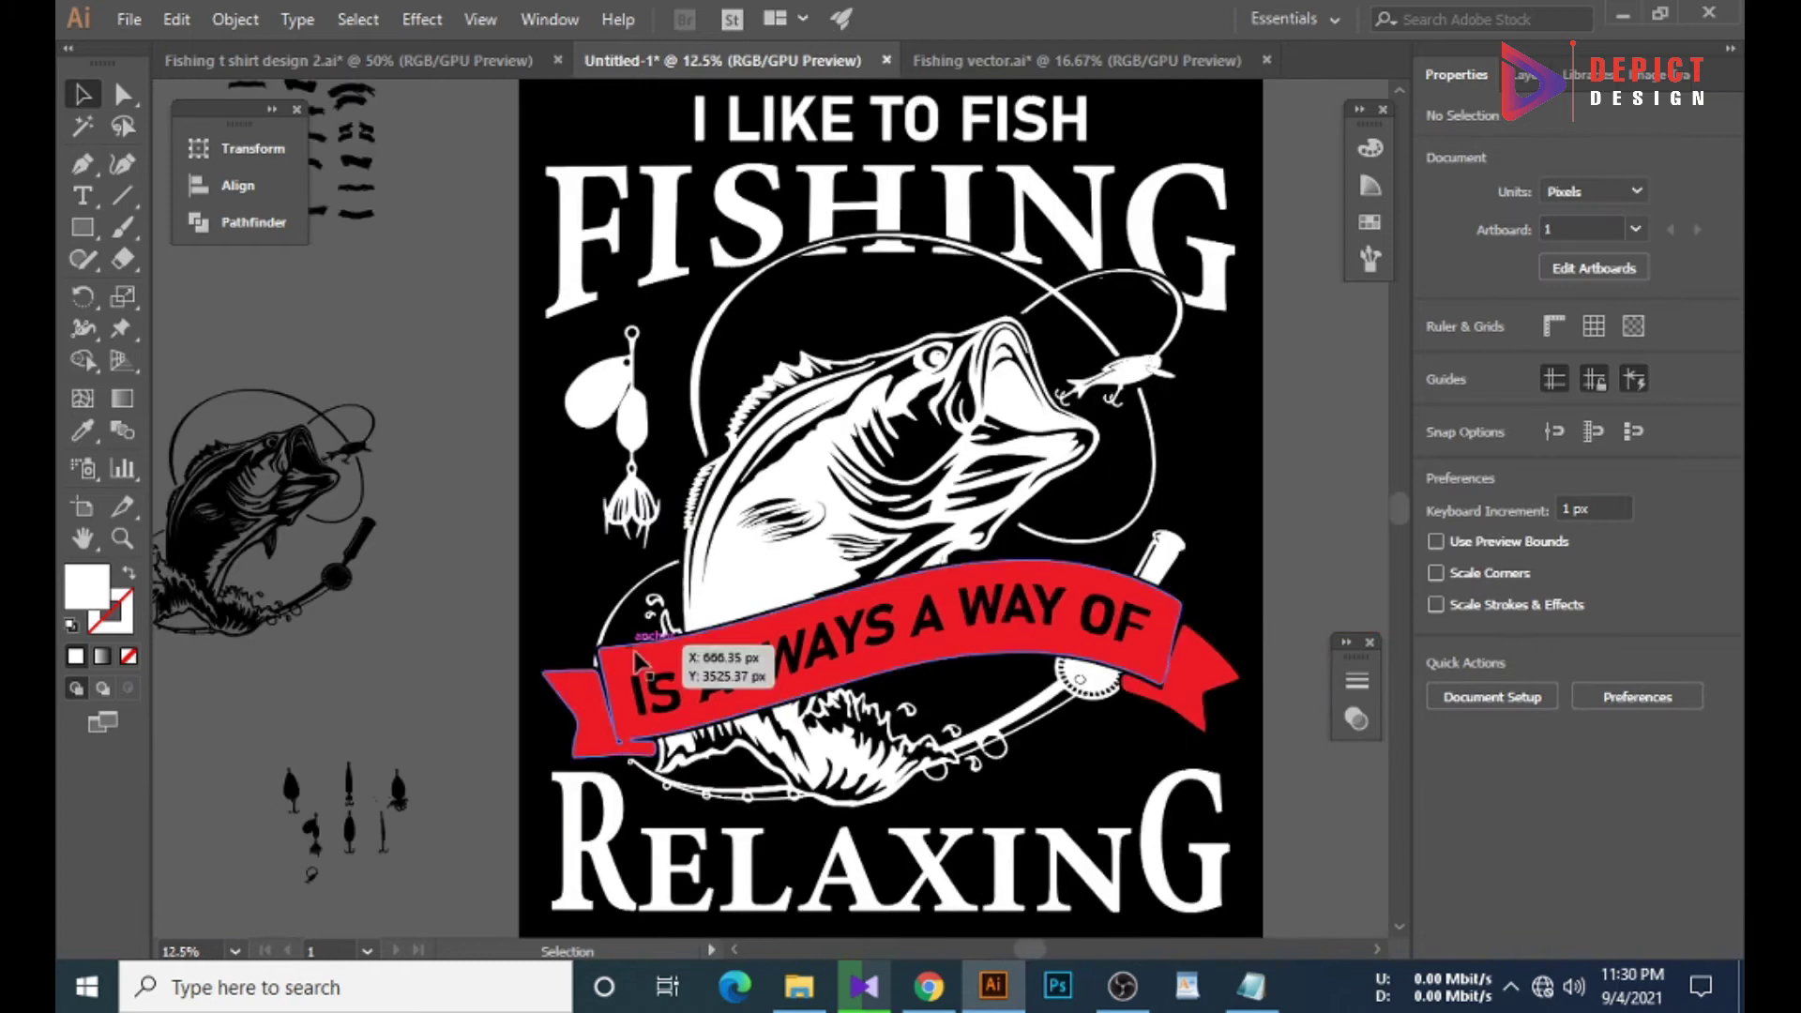
drag(691, 664, 98, 428)
key(ctrl+z)
click(486, 501)
Bring a small lure from the lure set up beside the artboard.
scroll(485, 501, down, 1)
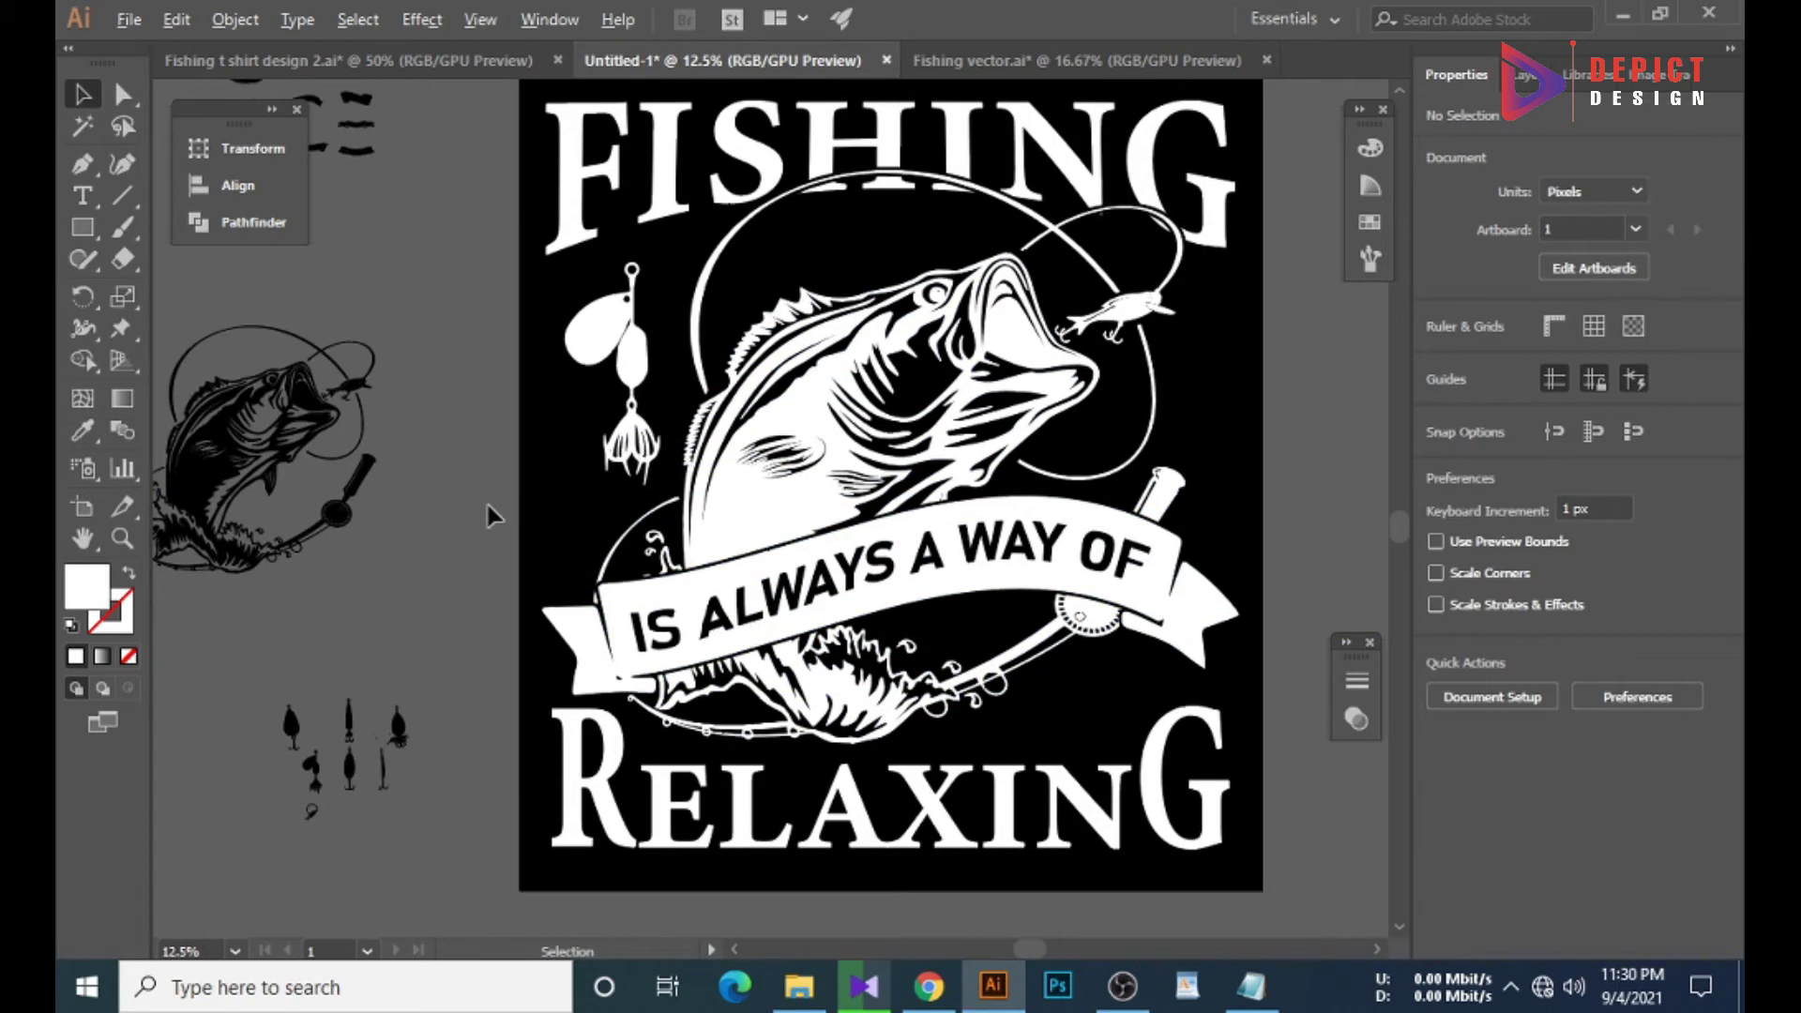
key(ctrl+minus)
scroll(566, 568, up, 1)
scroll(565, 569, down, 1)
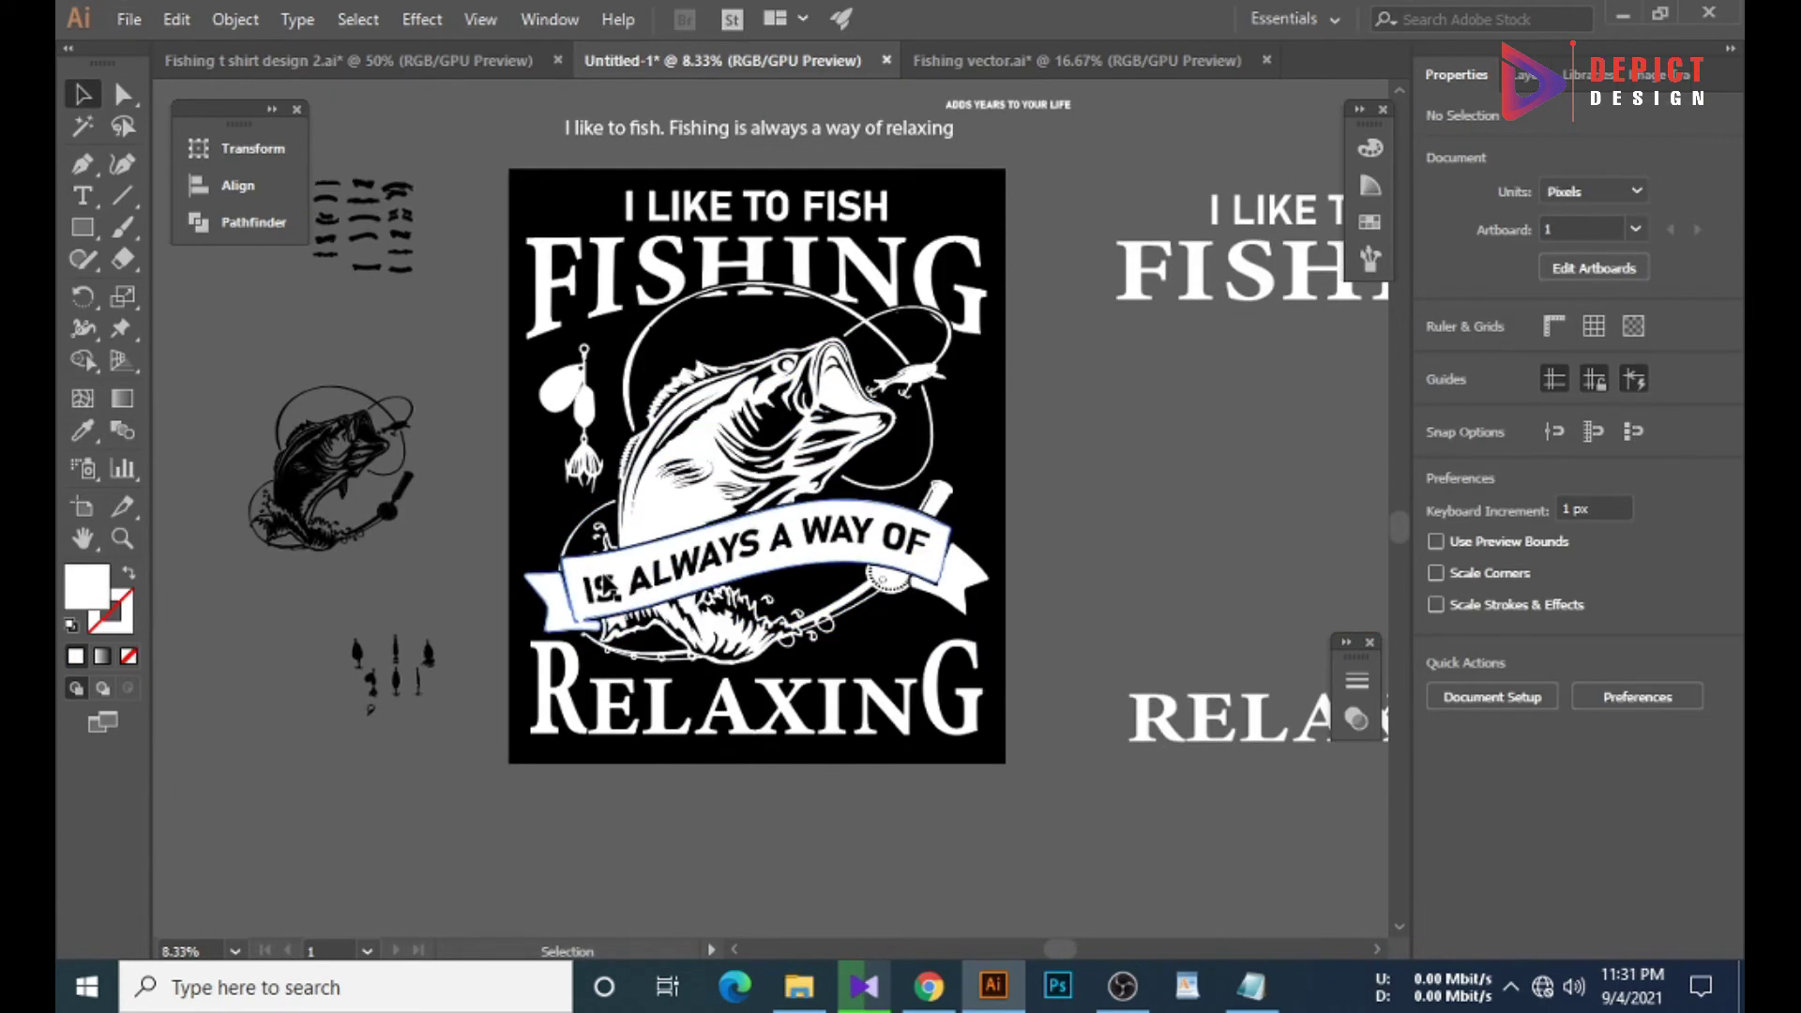
scroll(431, 699, up, 2)
scroll(425, 686, down, 1)
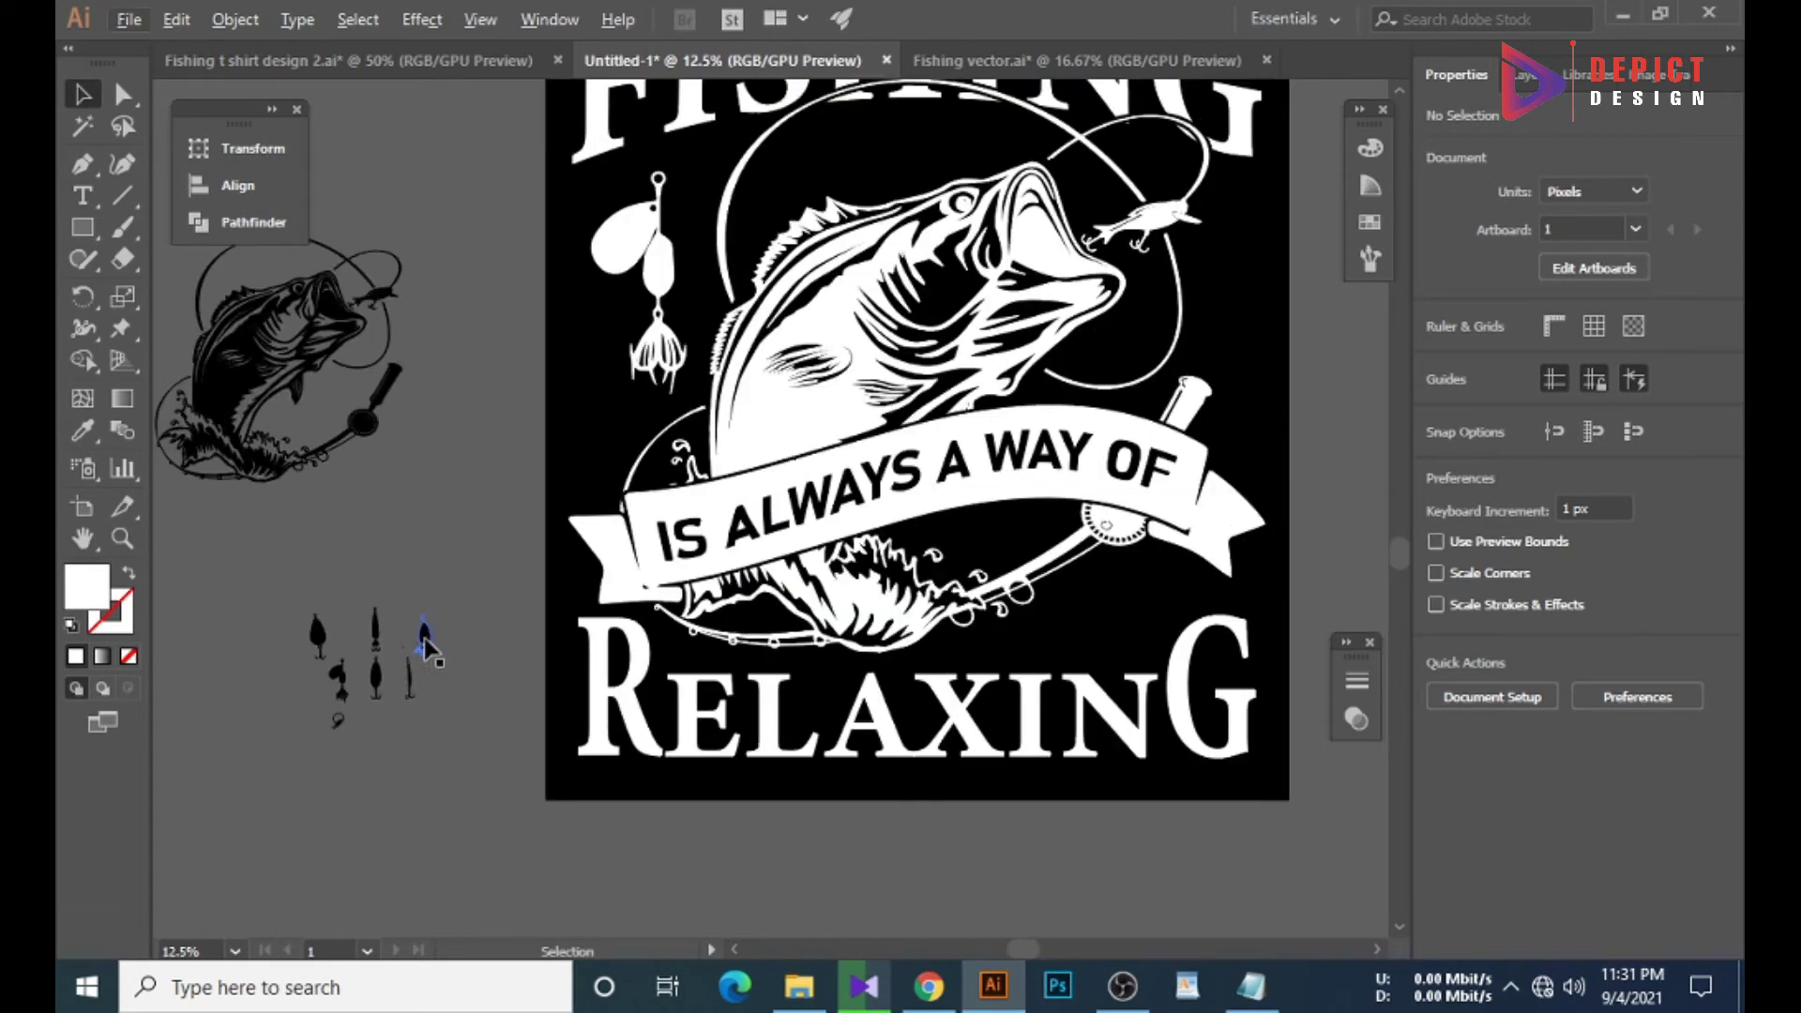
scroll(419, 657, up, 1)
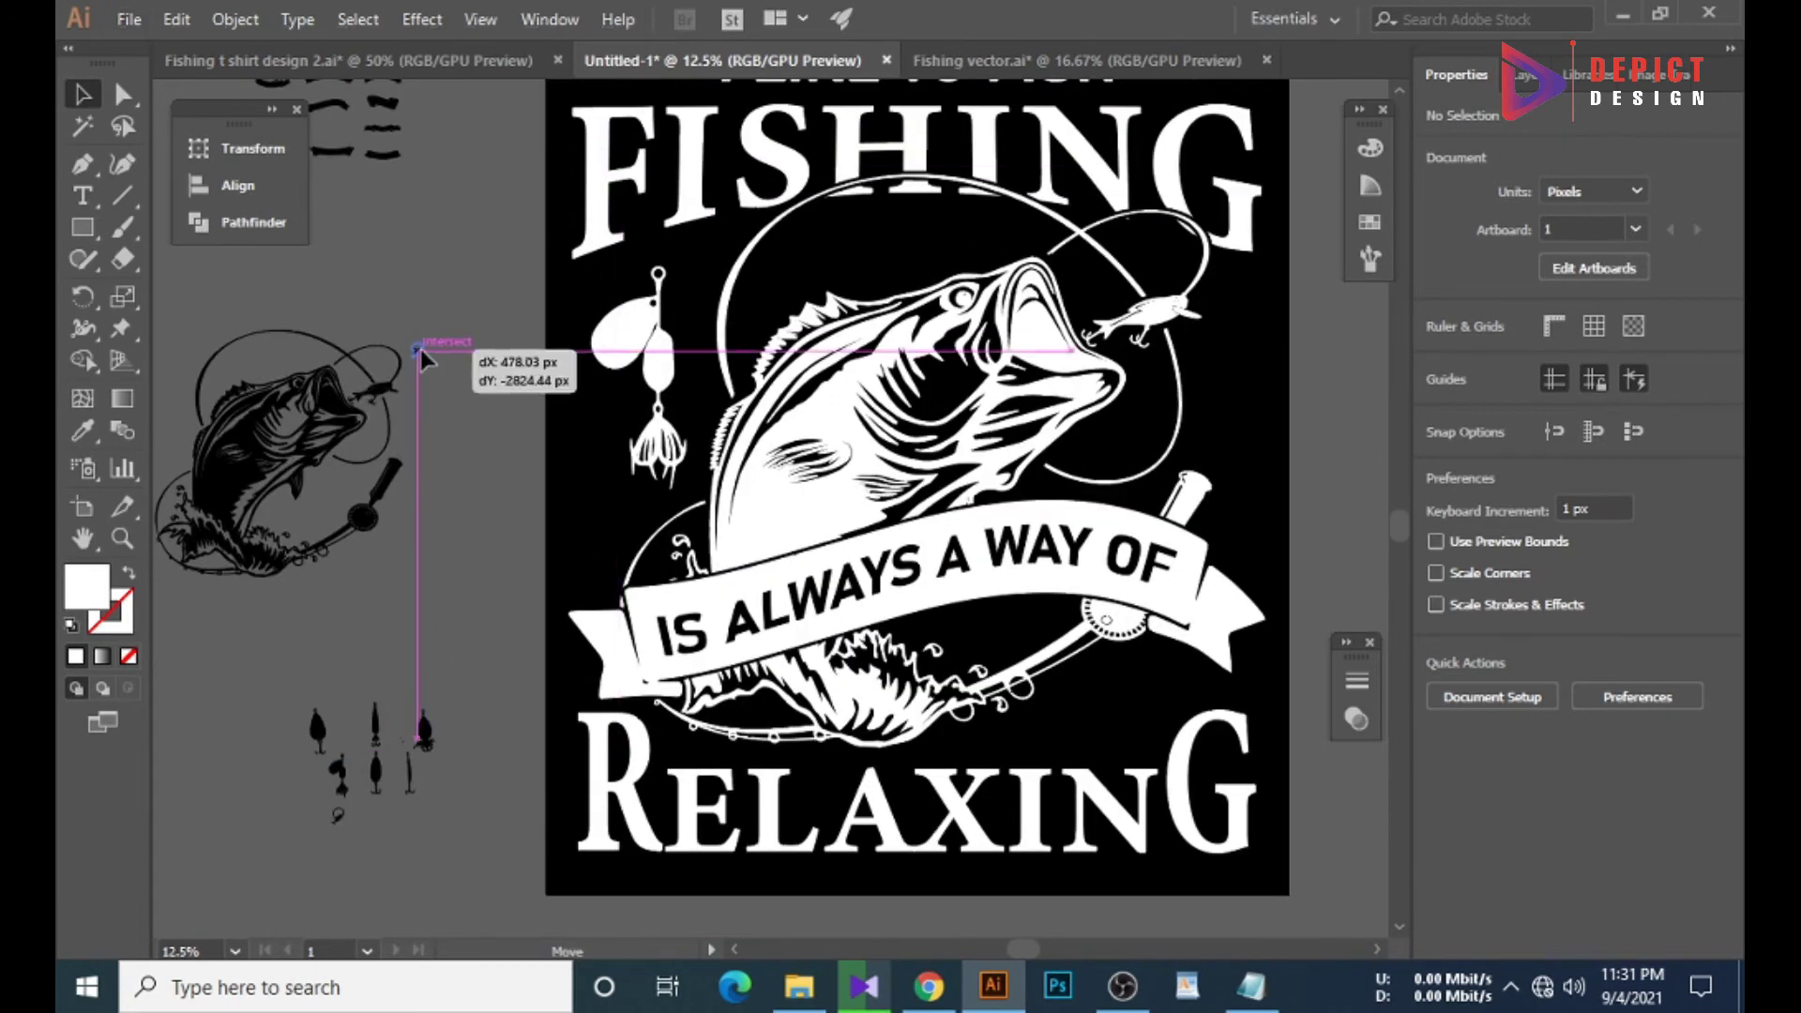
drag(319, 793, 407, 869)
drag(337, 816, 507, 178)
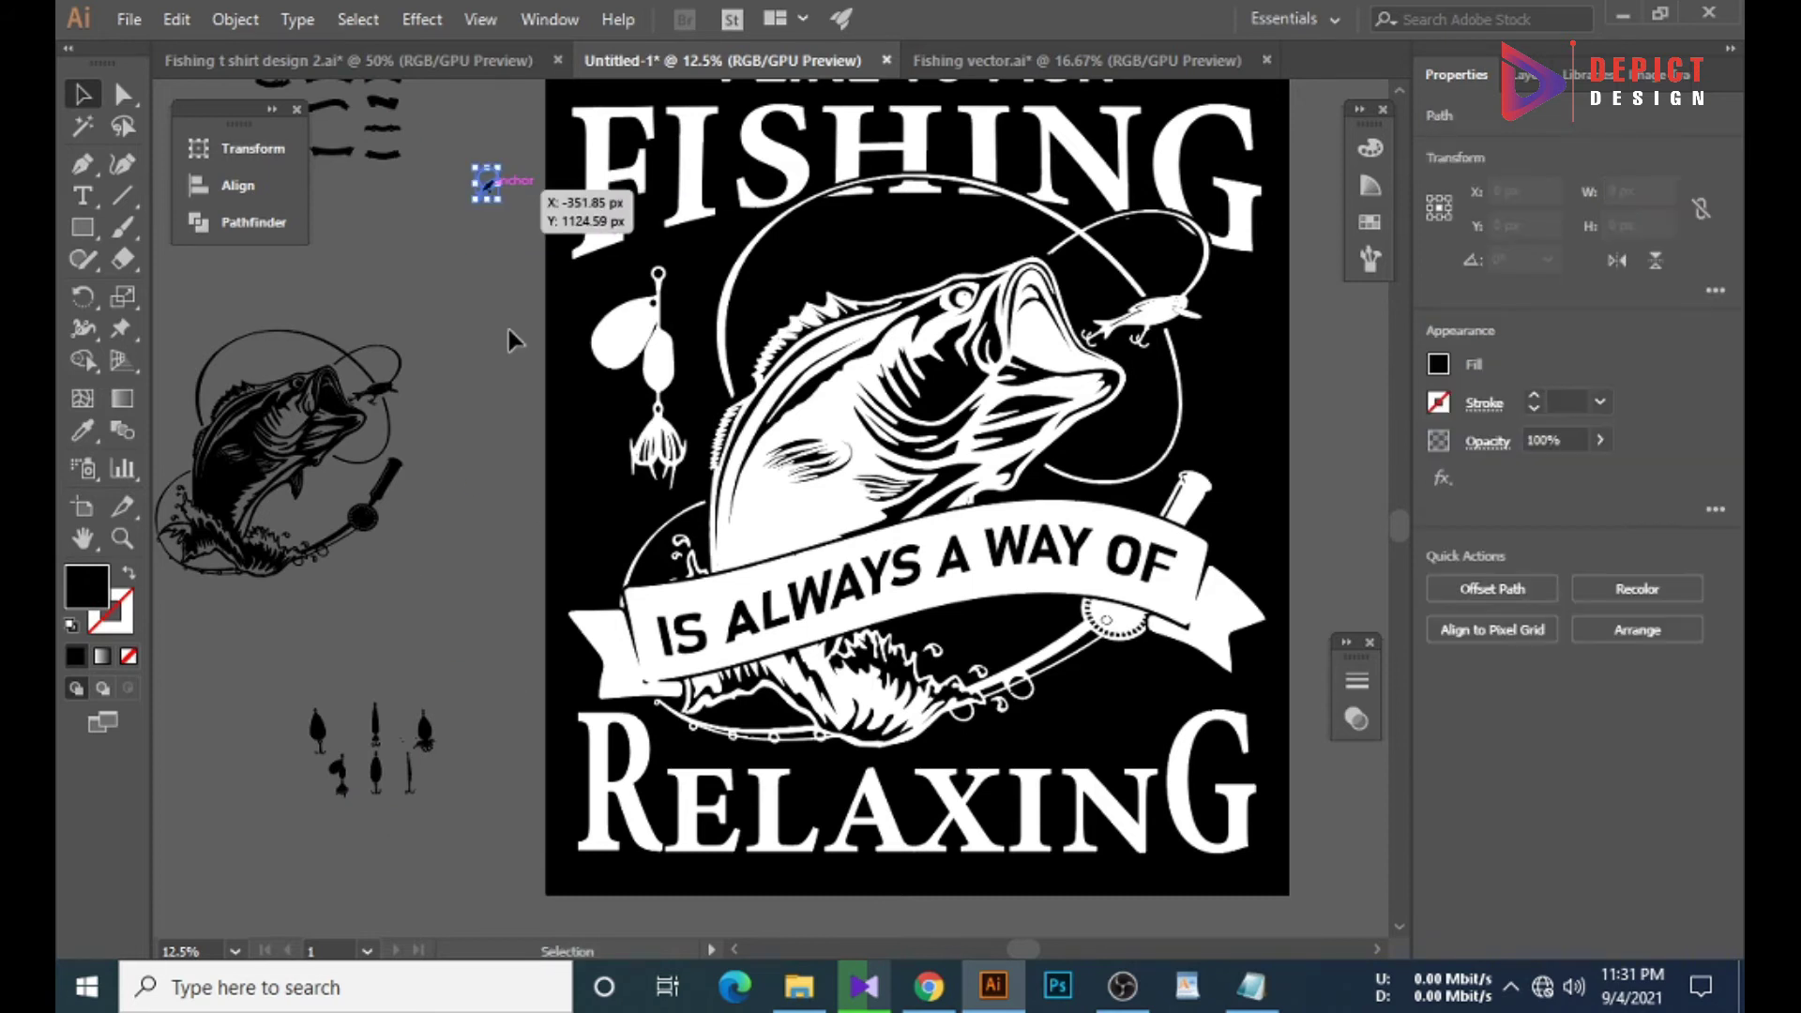
scroll(445, 532, up, 2)
Place the fish icon at the heading's top left and rotate it level.
drag(571, 359, 583, 333)
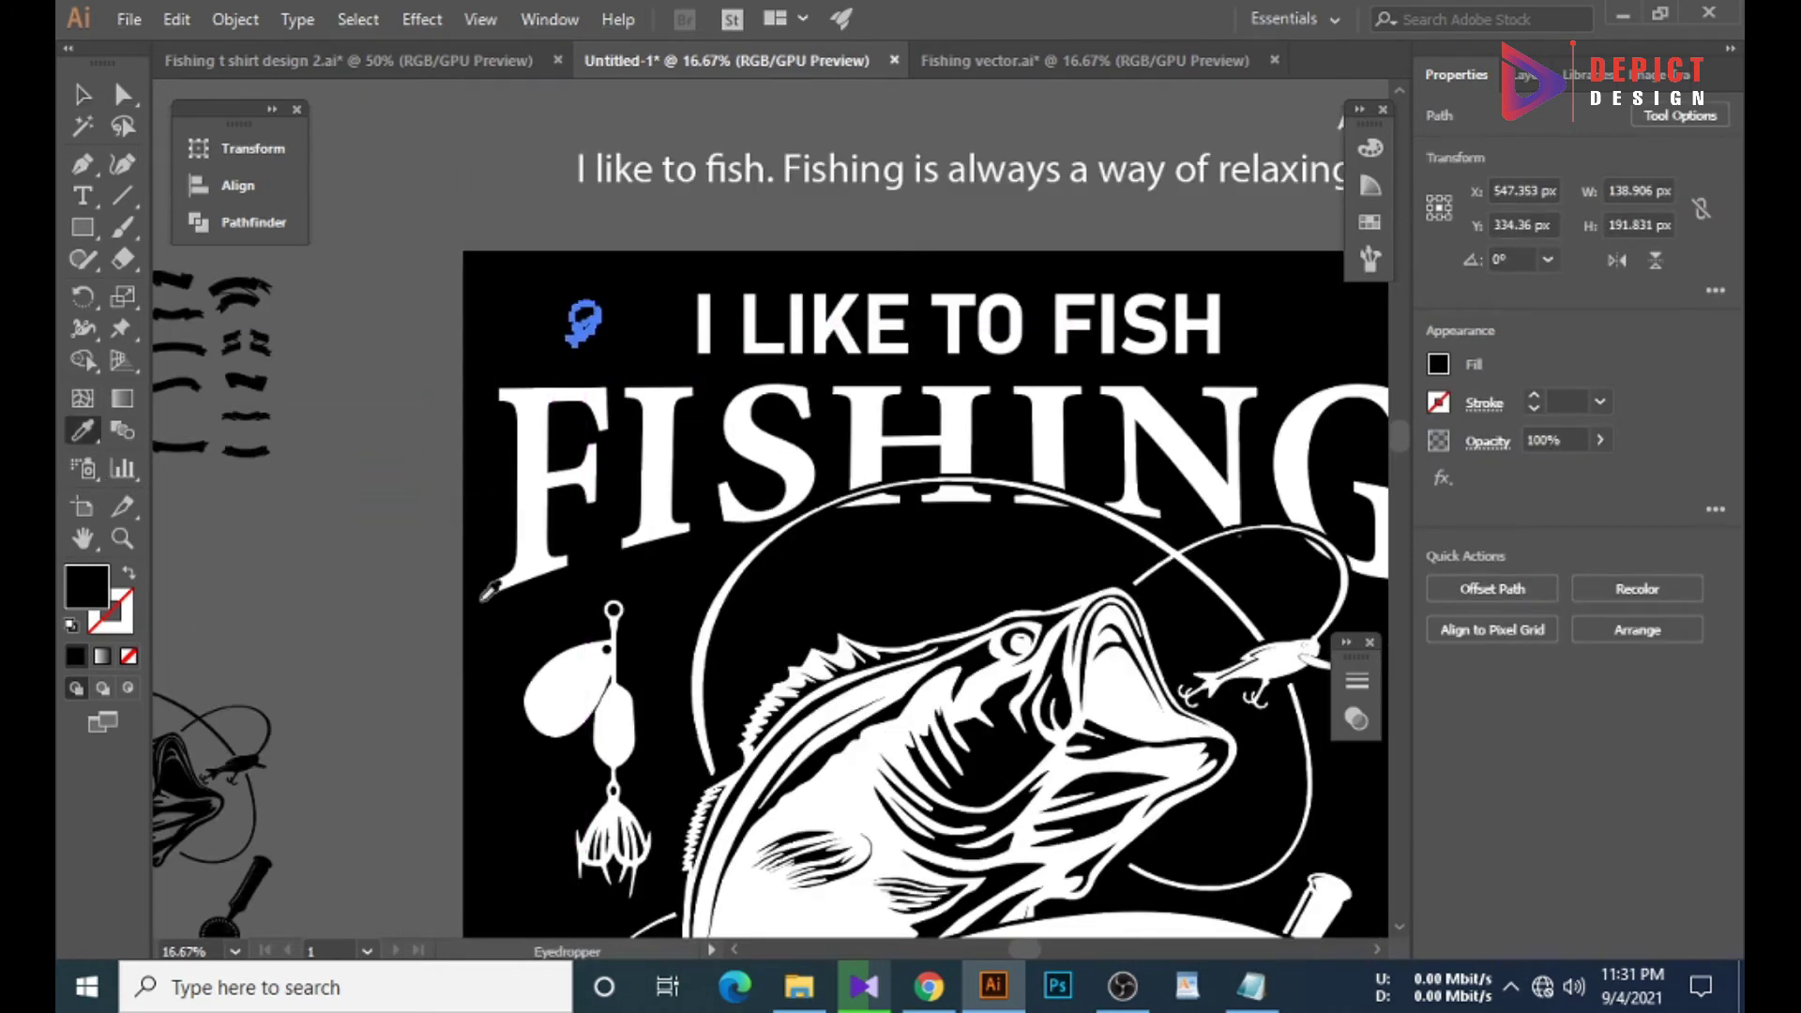
drag(657, 387, 627, 384)
click(417, 309)
click(583, 324)
mouse_move(636, 272)
mouse_down()
mouse_move(668, 324)
mouse_move(599, 345)
mouse_up()
click(252, 222)
click(333, 193)
click(556, 157)
Align the fish icon vertically with the I LIKE TO FISH heading.
click(591, 333)
shift+click(713, 324)
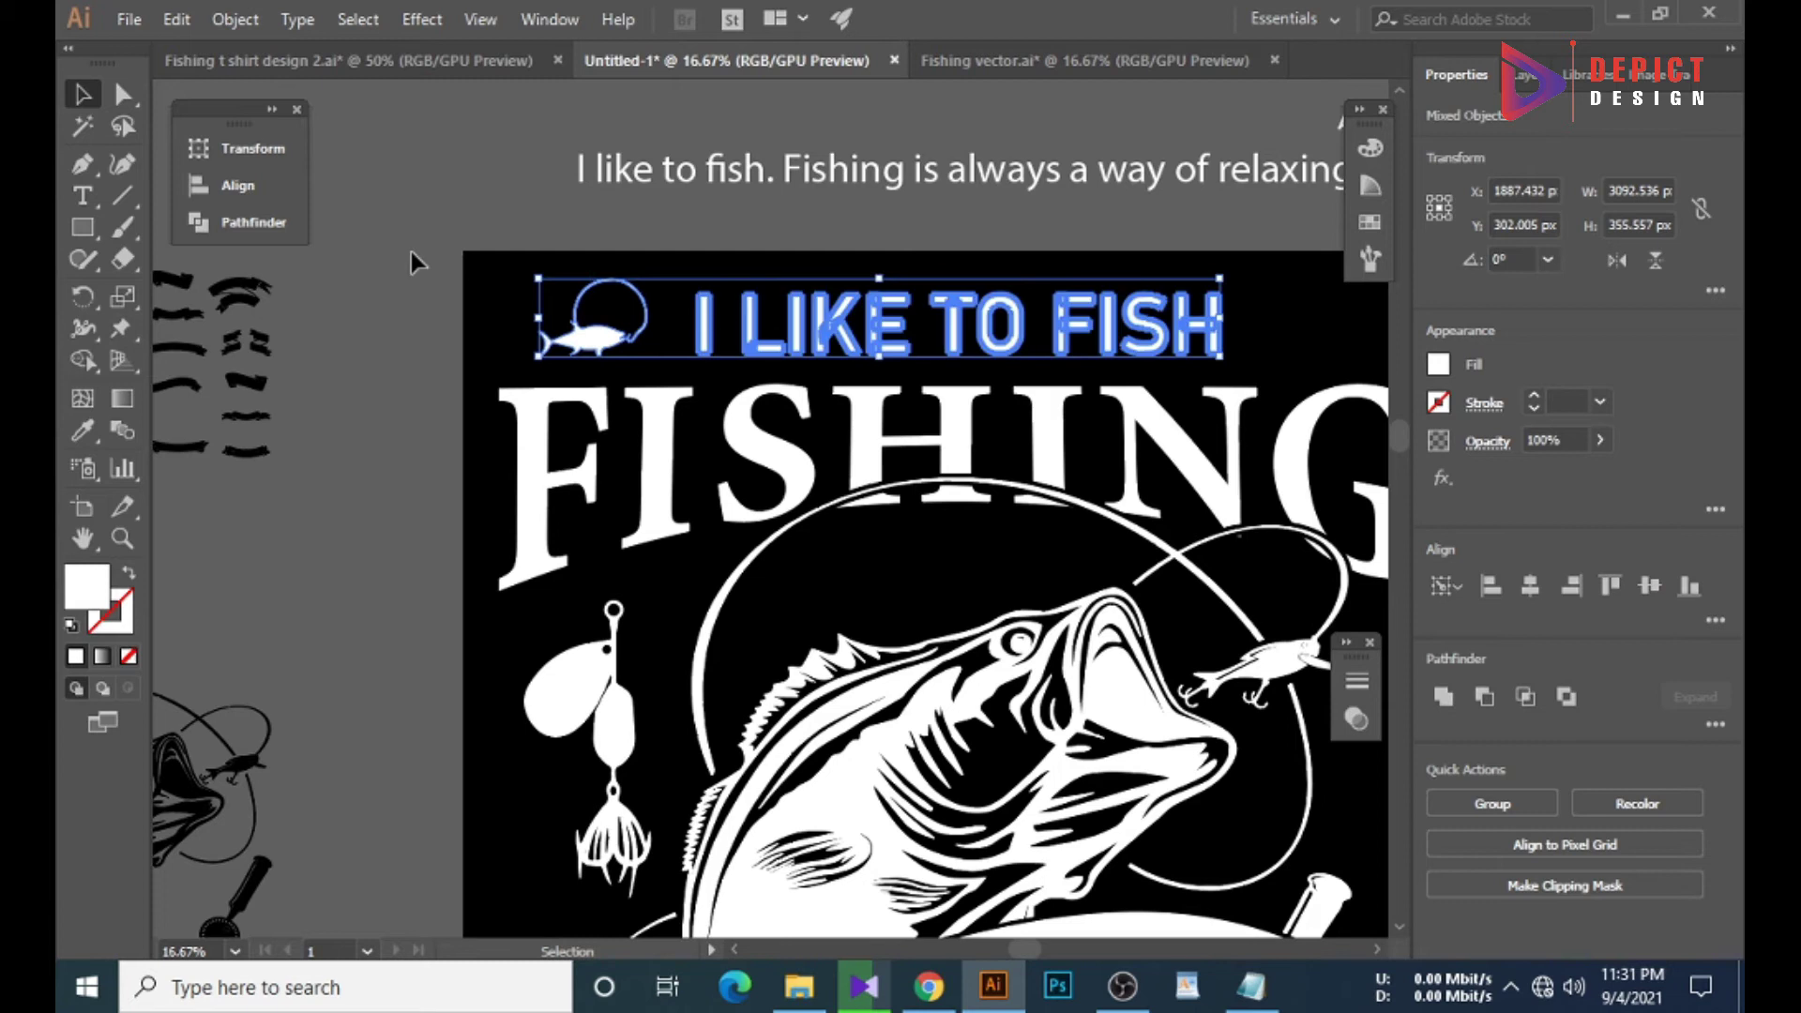
click(239, 185)
click(541, 209)
click(554, 309)
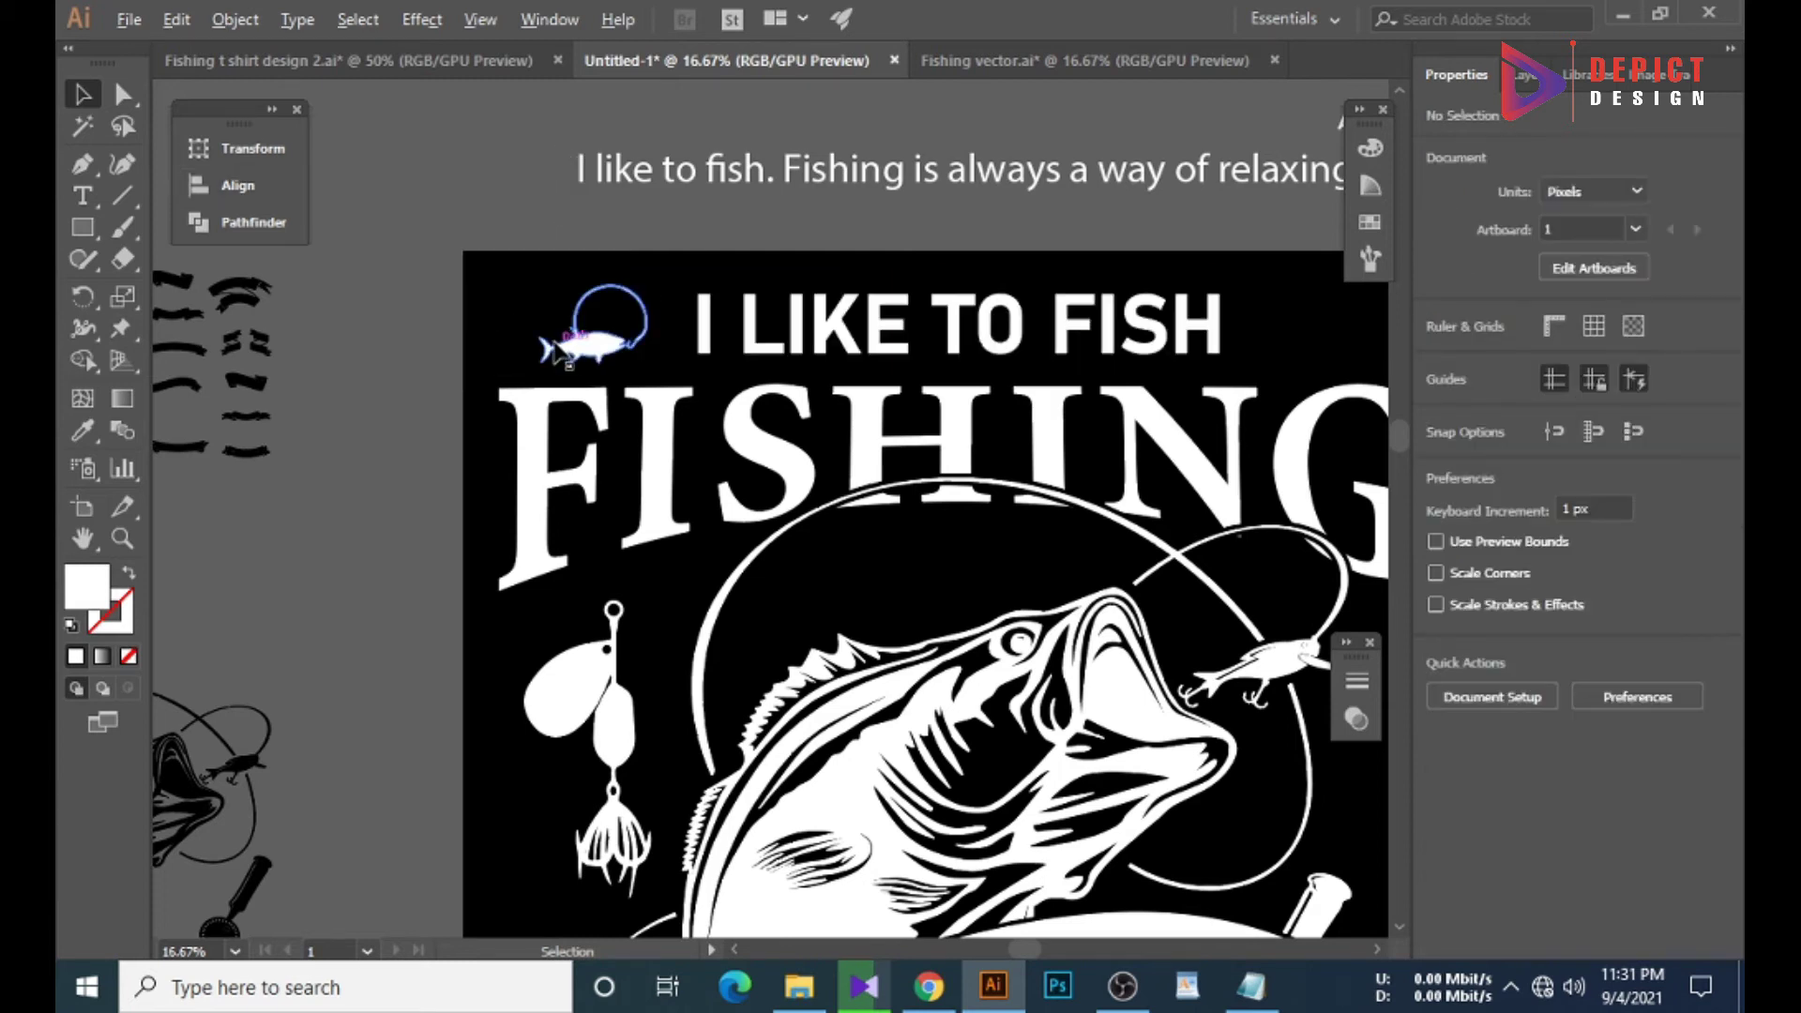
Copy the fish icon to the heading's right and reflect it.
scroll(582, 361, down, 1)
drag(582, 361, 1117, 357)
right_click(1116, 344)
mouse_move(1196, 728)
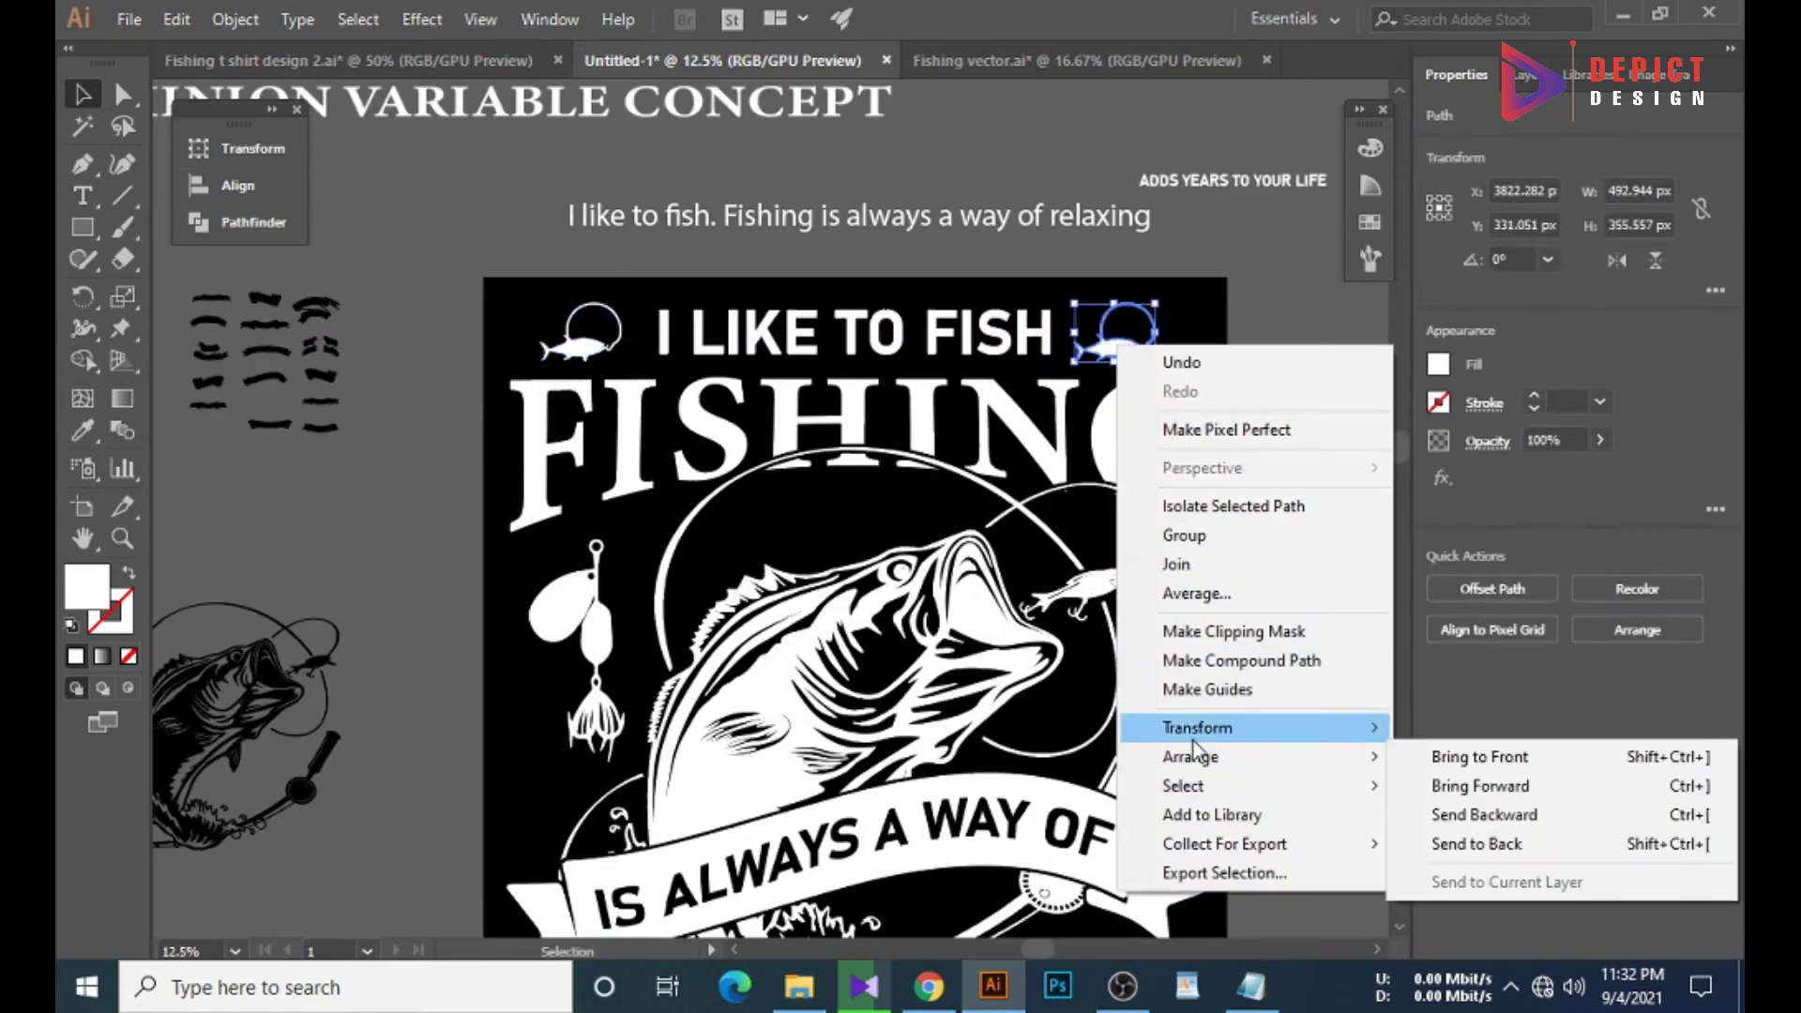
click(975, 823)
click(904, 651)
shift+click(845, 333)
Group both fish with the heading and centre the group horizontally on the shirt.
shift+click(591, 333)
right_click(582, 349)
click(647, 510)
click(272, 186)
click(392, 206)
click(635, 261)
scroll(622, 494, down, 1)
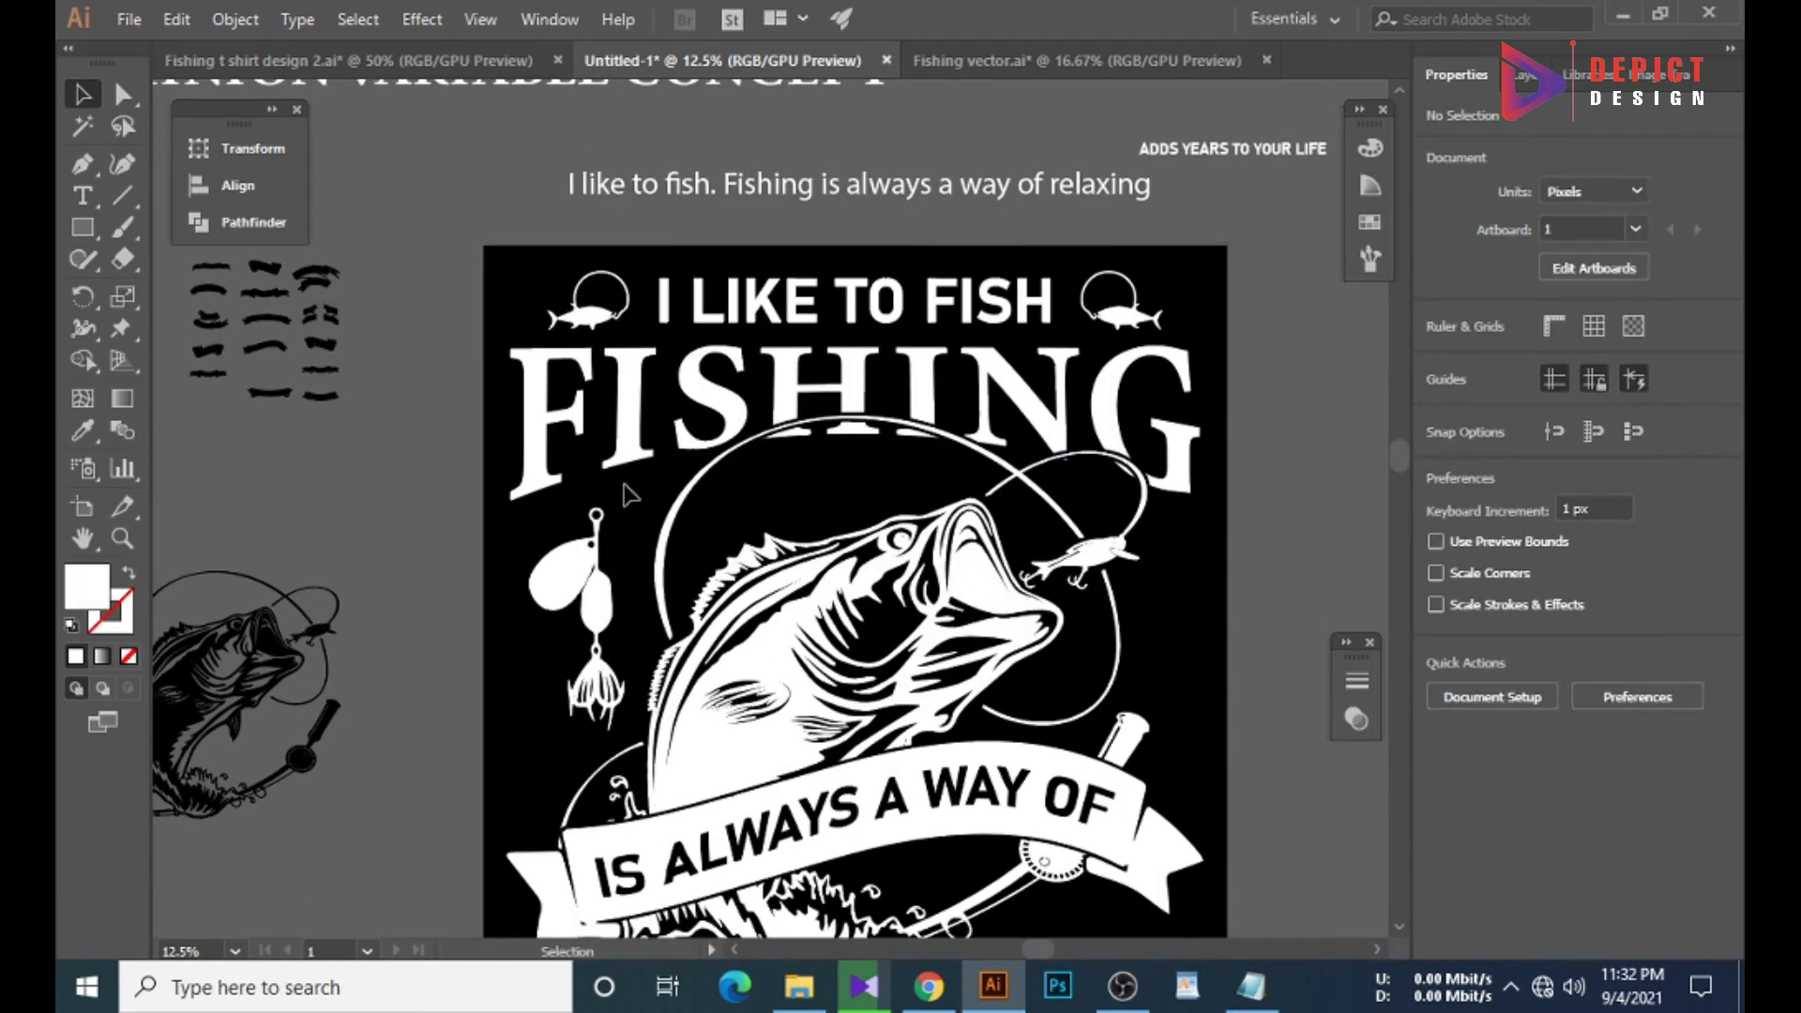
Zoom out, select the spare bass artwork and open the Brushes list.
key(ctrl+minus)
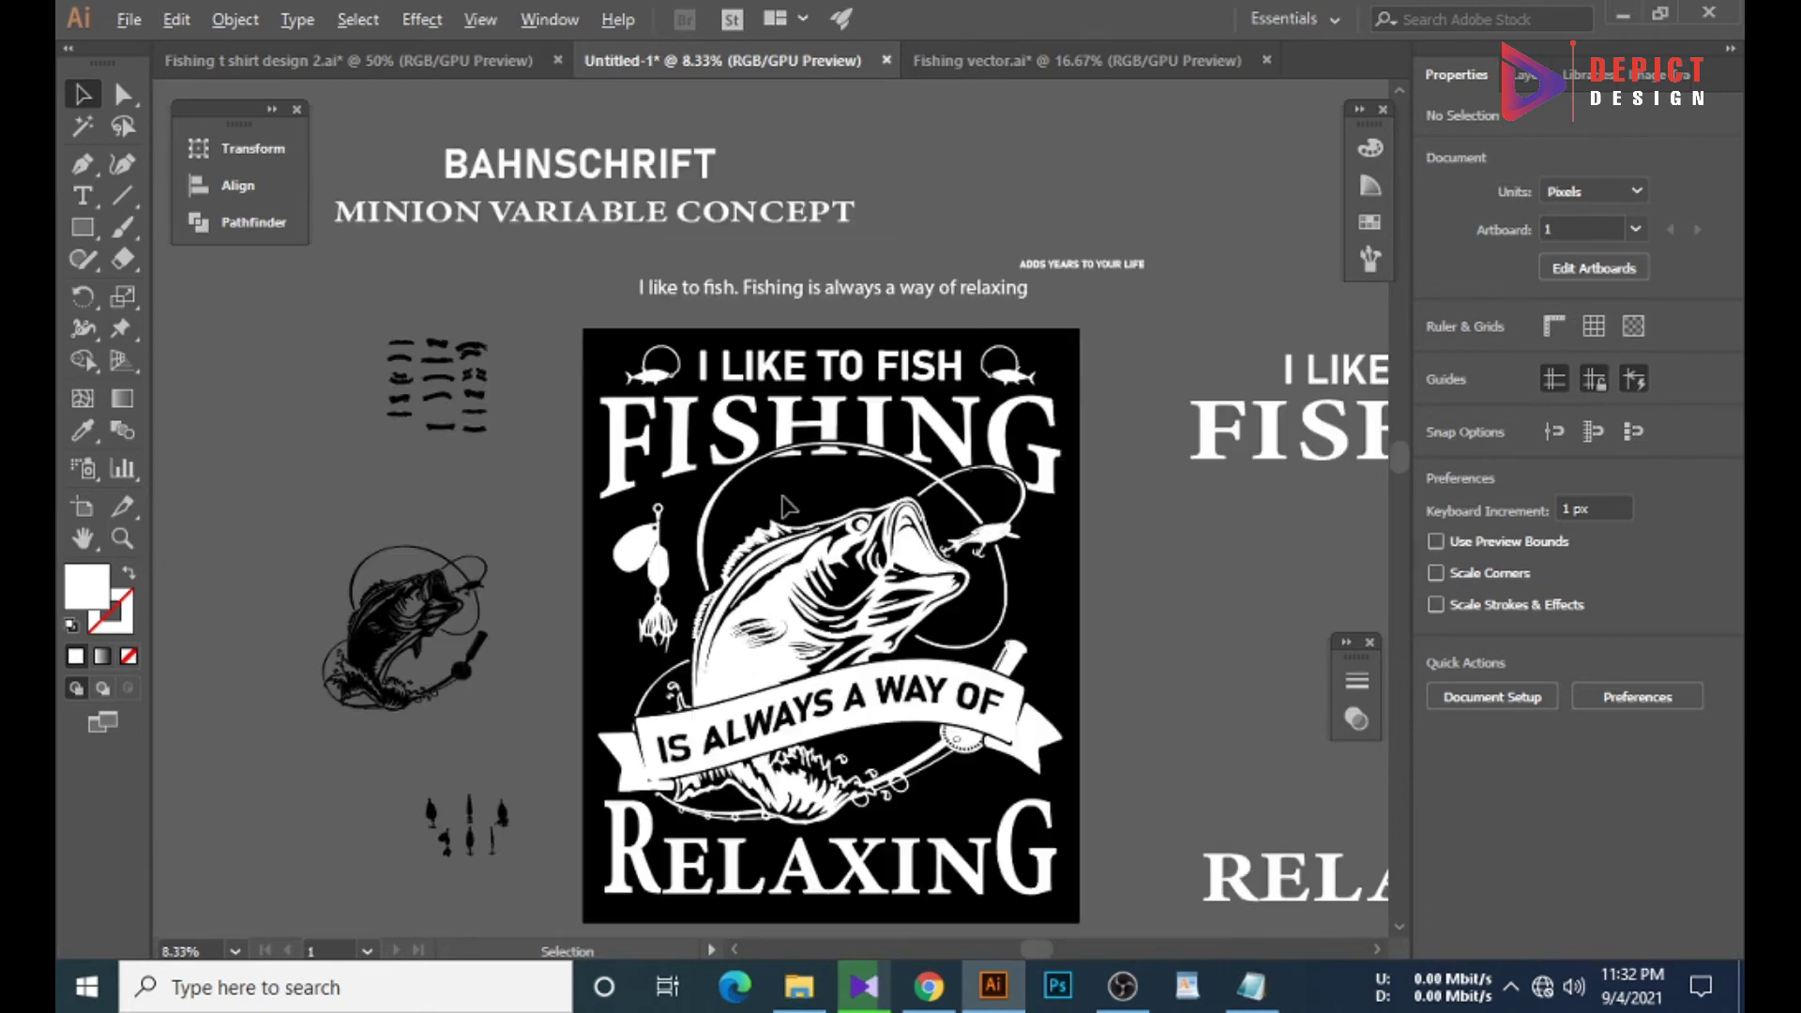
scroll(717, 629, down, 1)
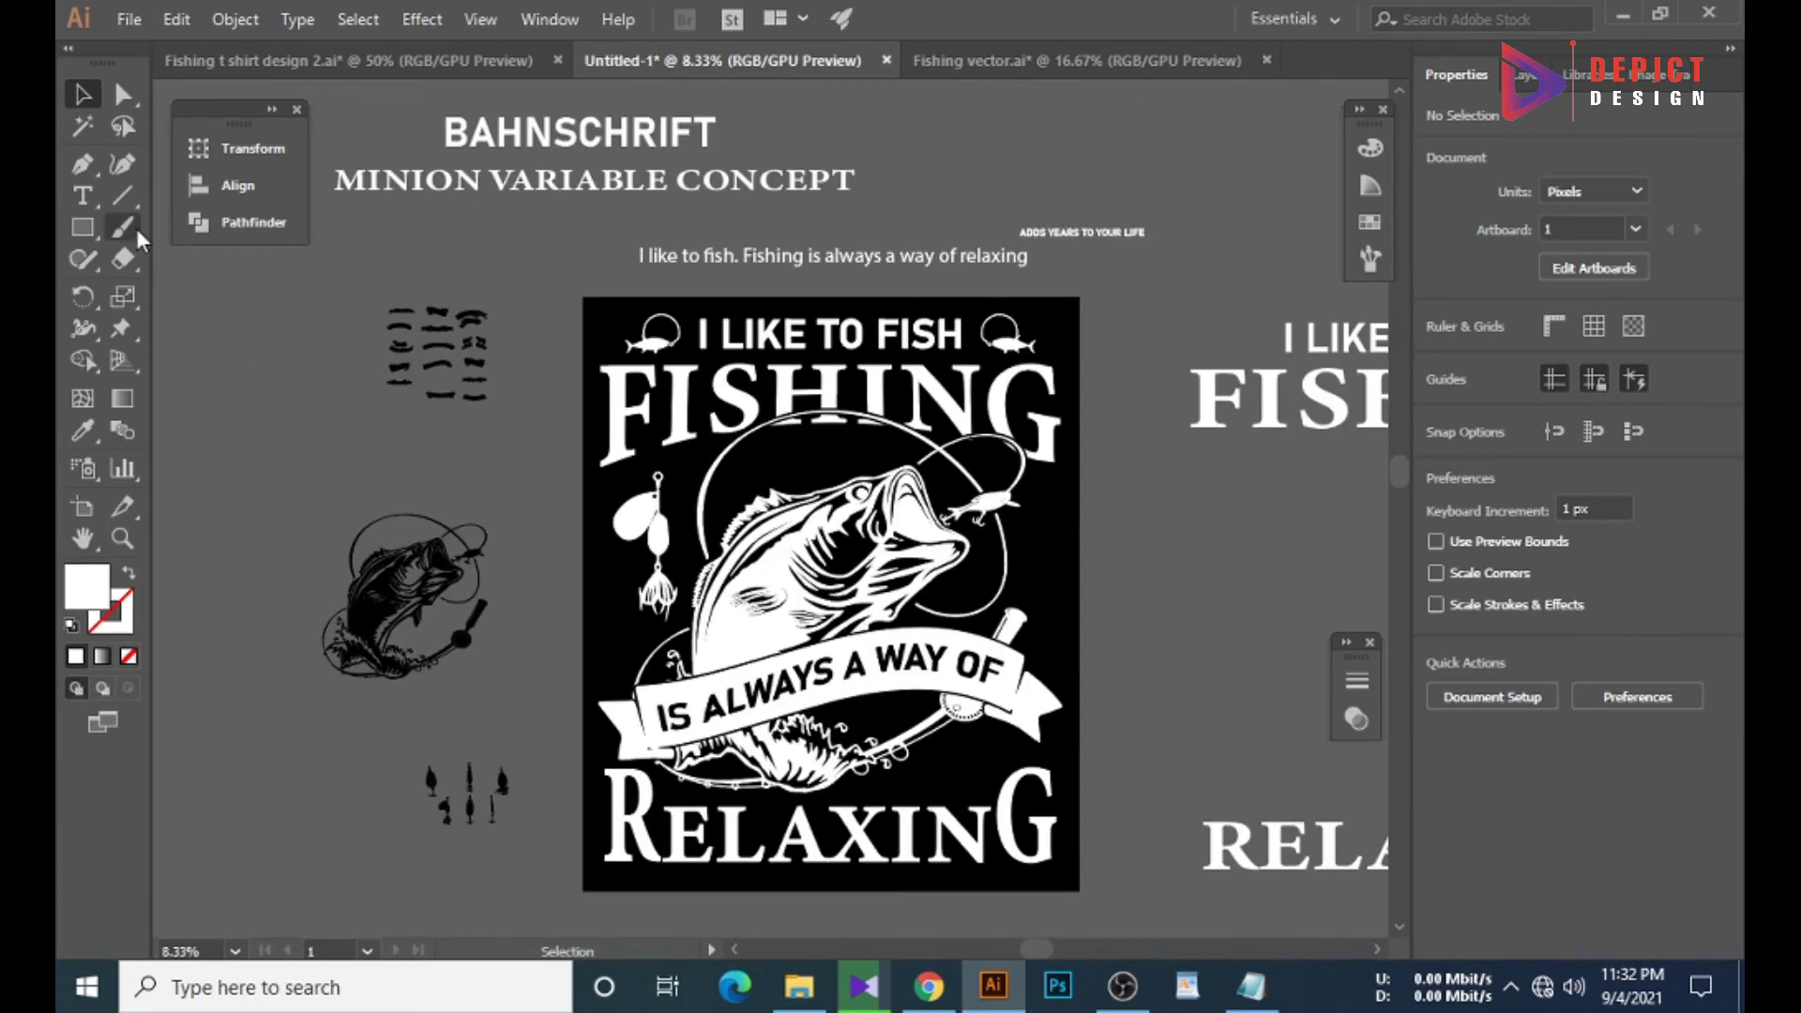
click(781, 497)
click(1371, 259)
scroll(747, 504, down, 1)
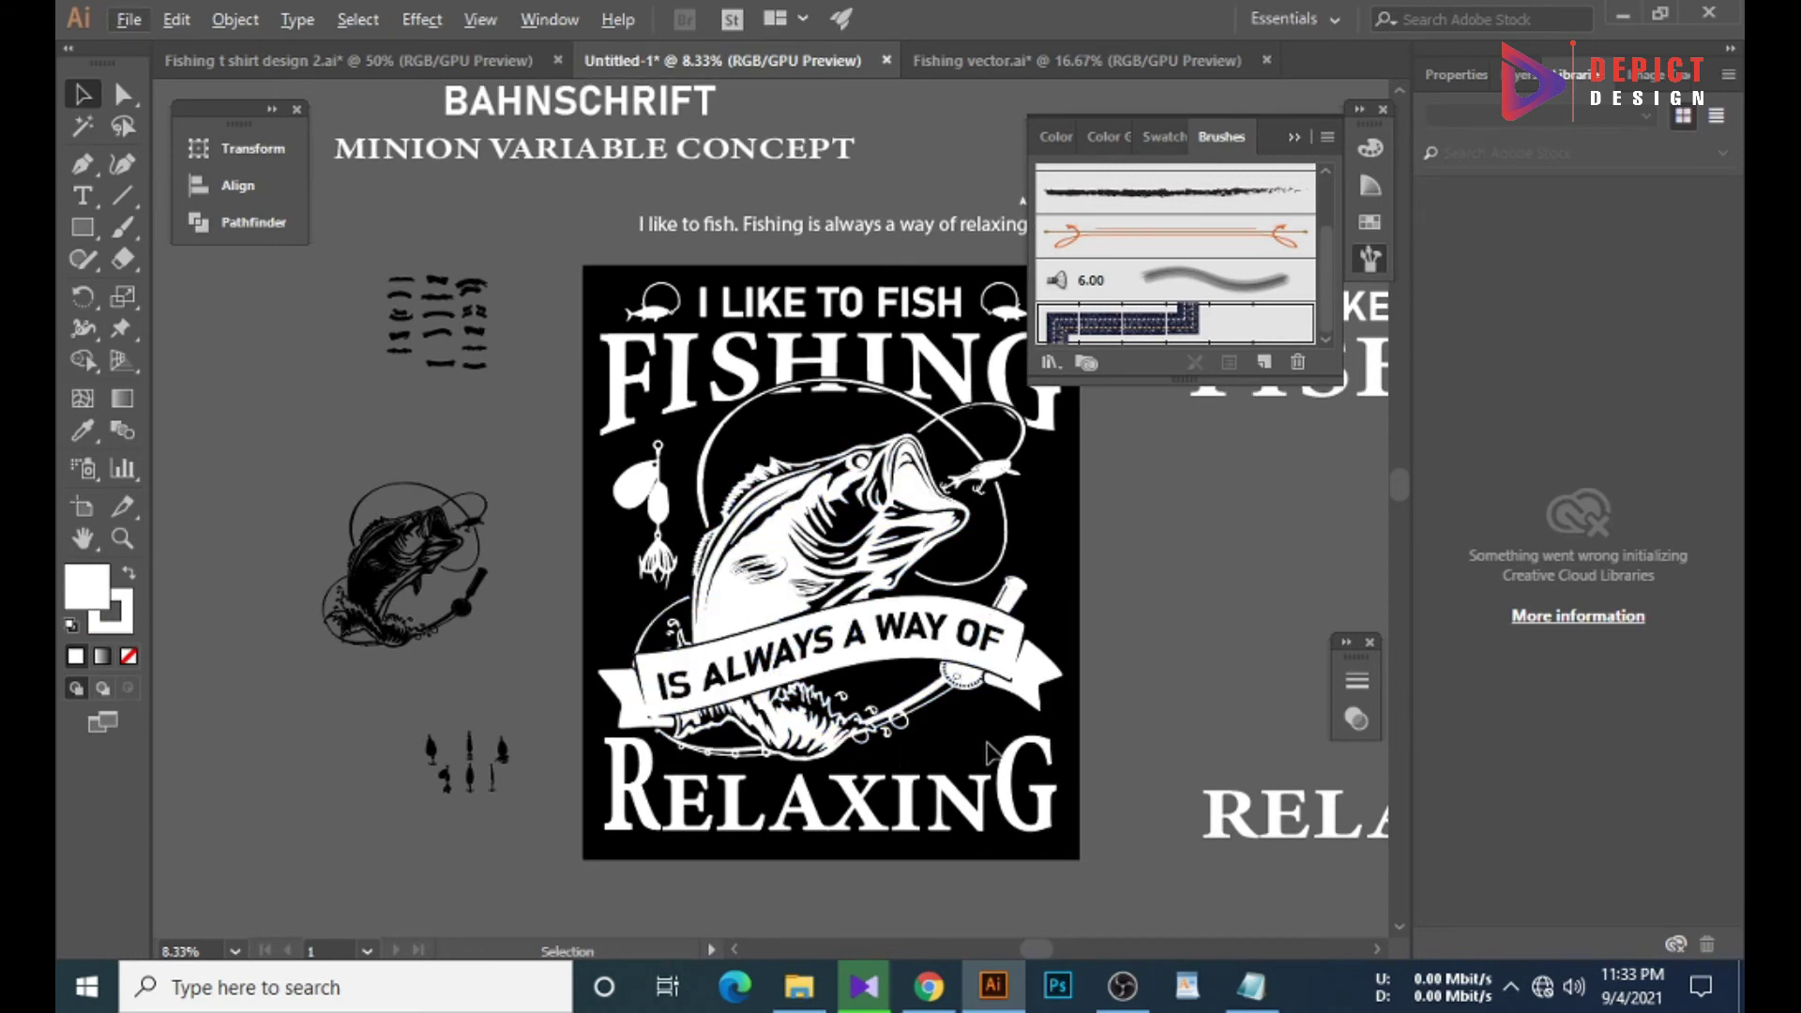
scroll(627, 694, down, 2)
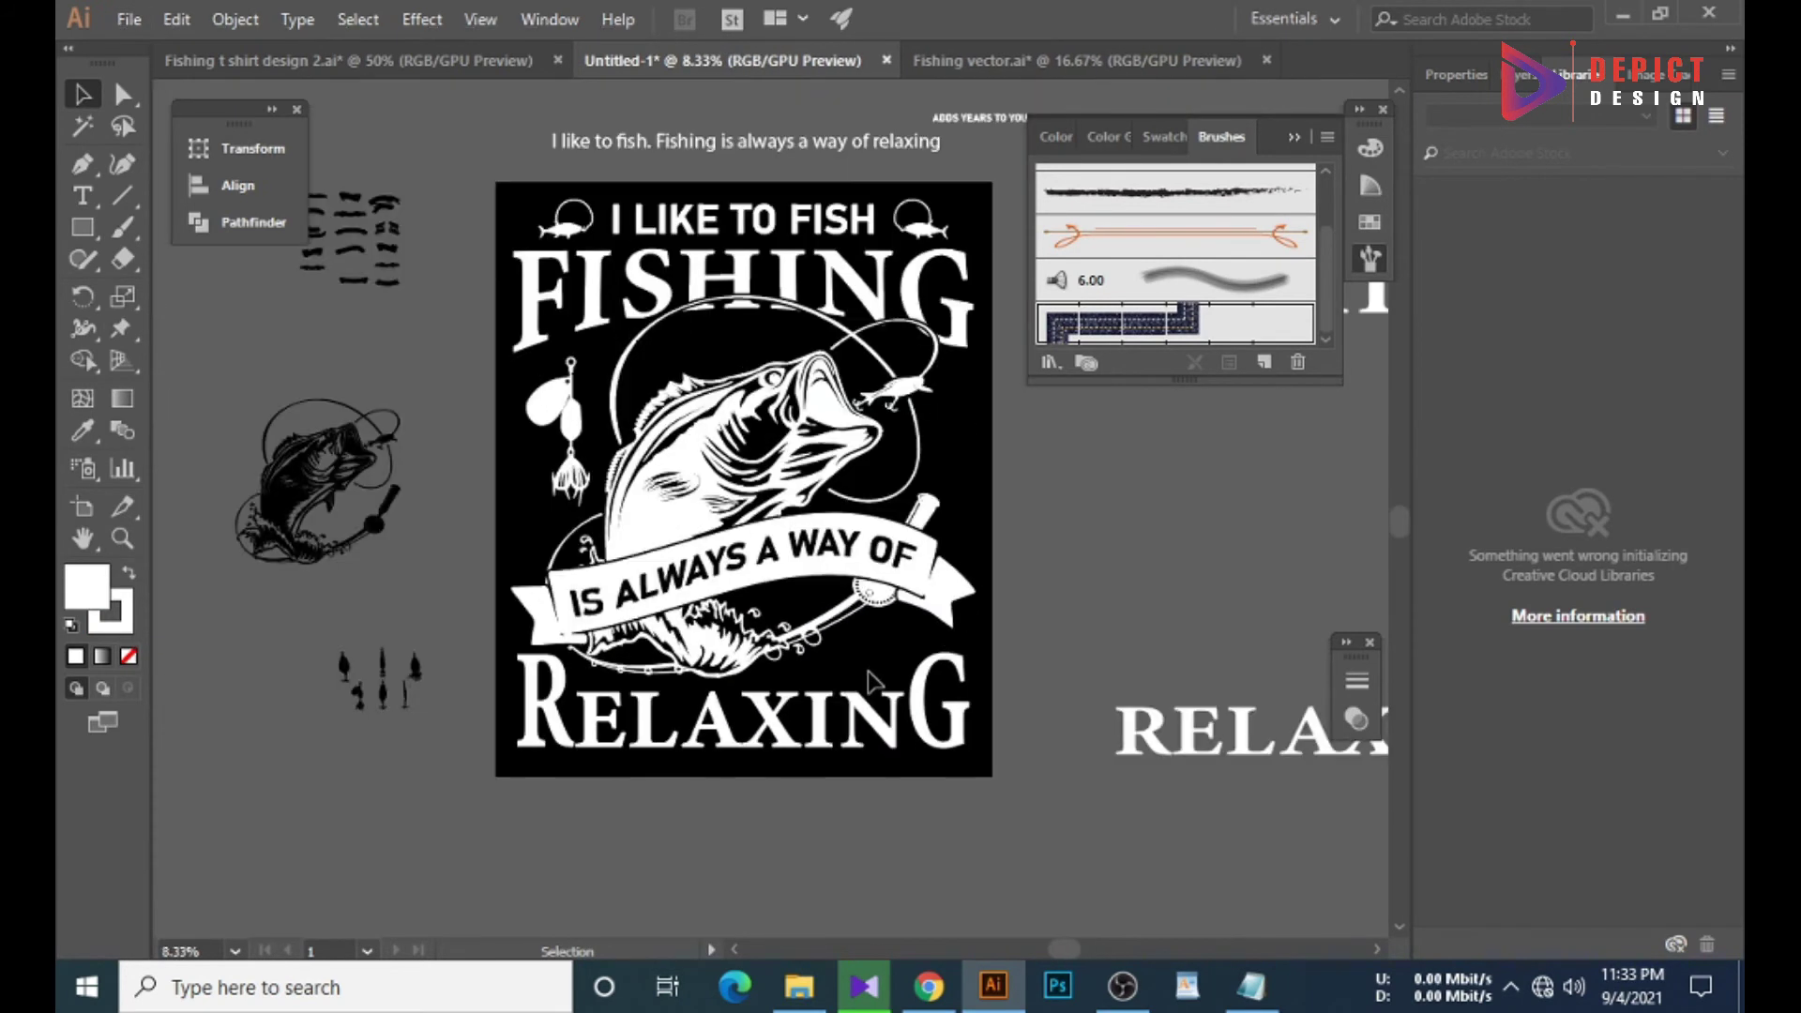
Draw a long thin tapered ellipse and save it as a new art brush.
drag(82, 226, 183, 290)
drag(1021, 497, 1287, 519)
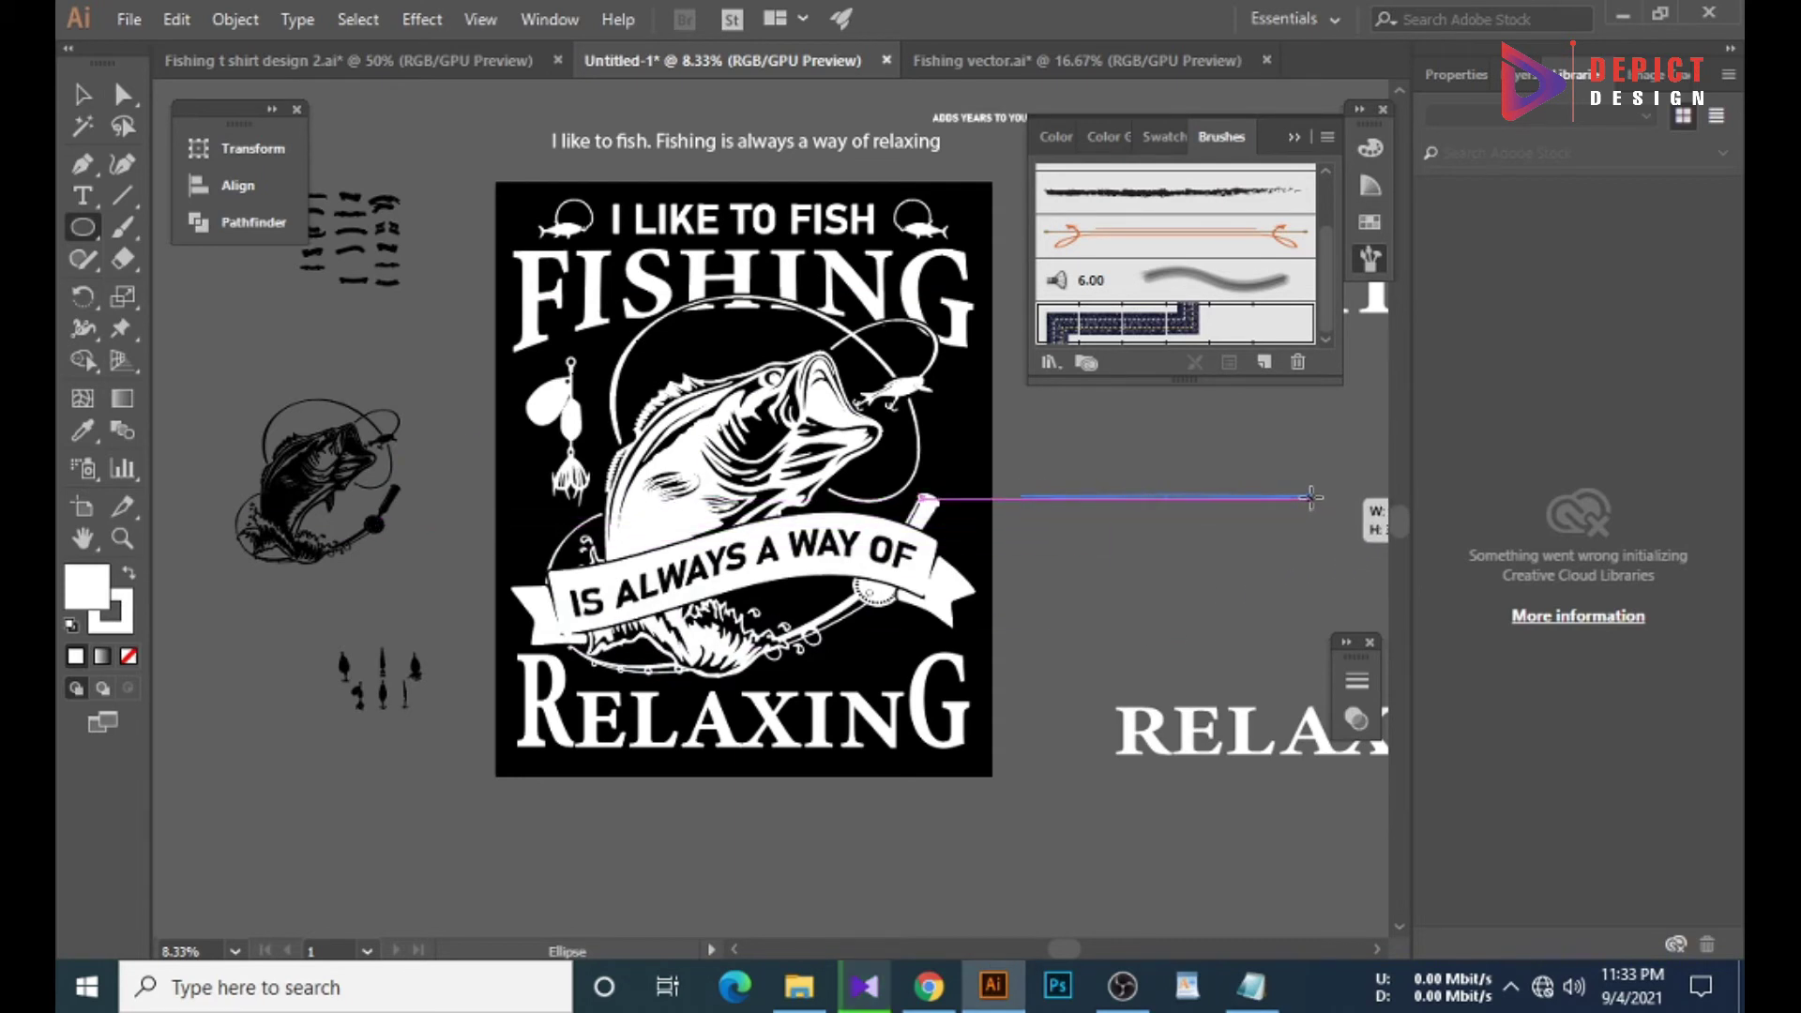
drag(1105, 491, 1172, 310)
click(812, 559)
click(835, 677)
click(1073, 831)
click(1088, 788)
scroll(1150, 294, down, 2)
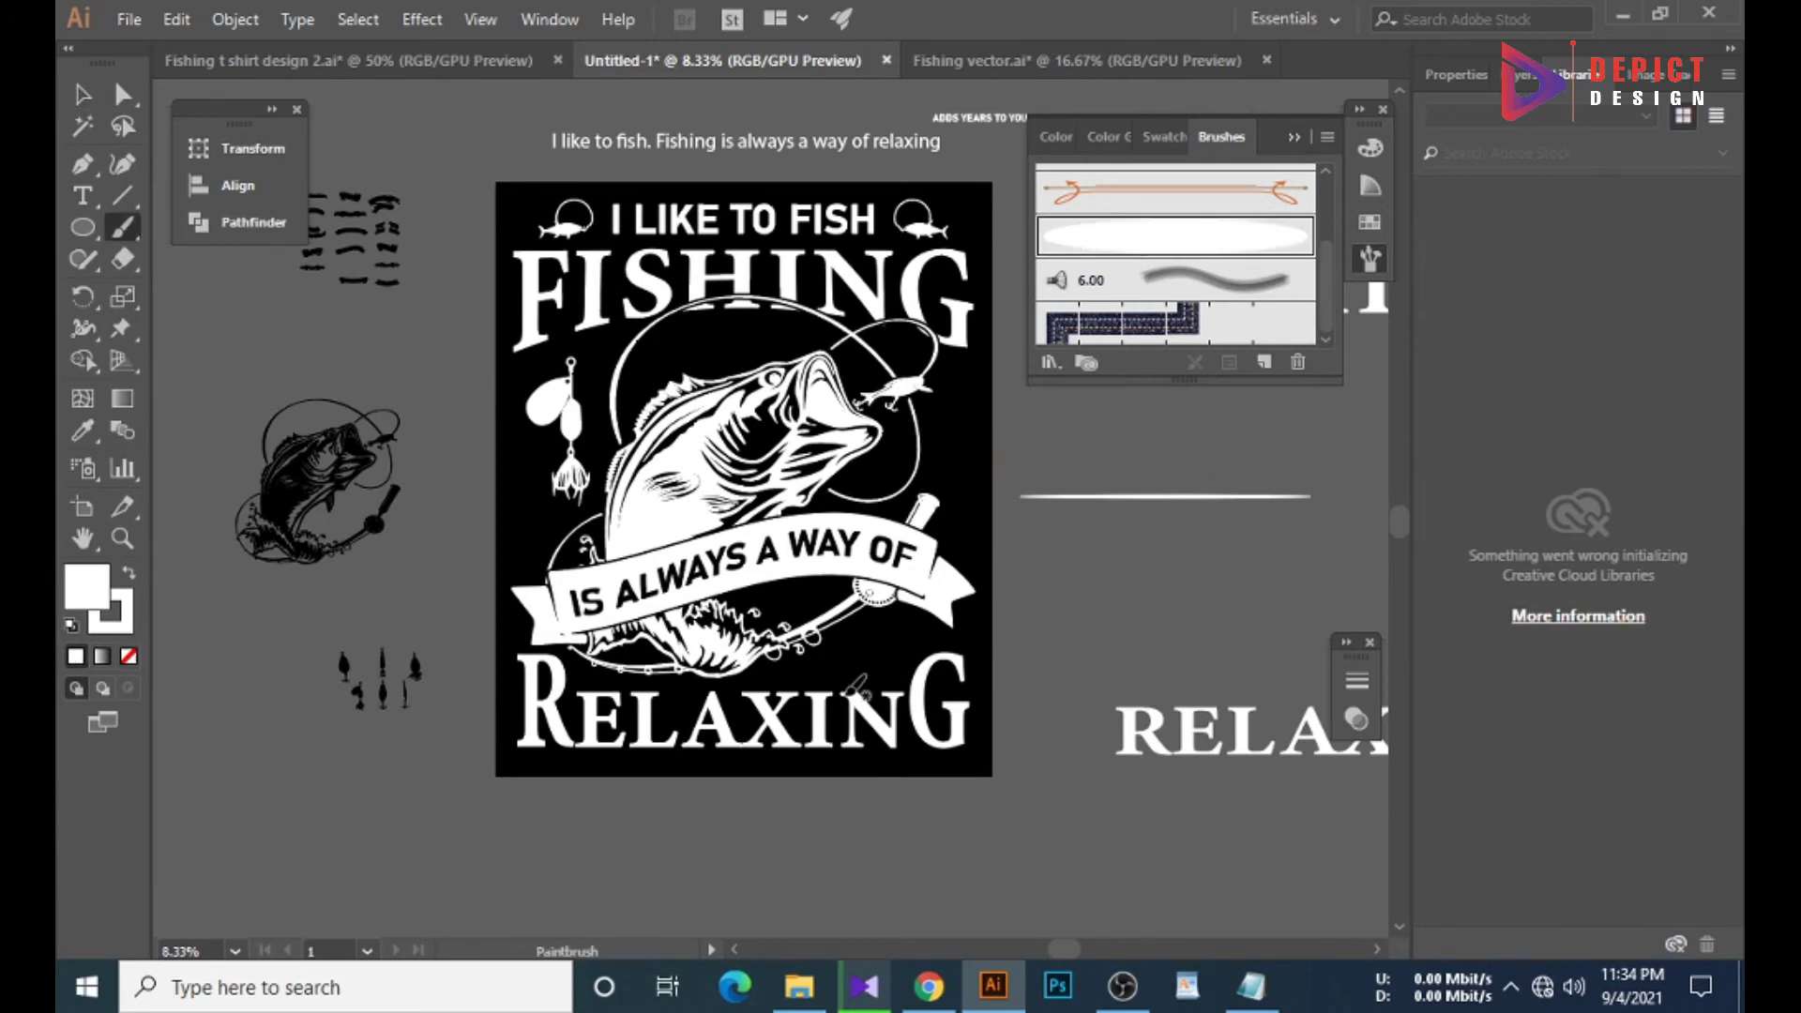
scroll(856, 691, down, 1)
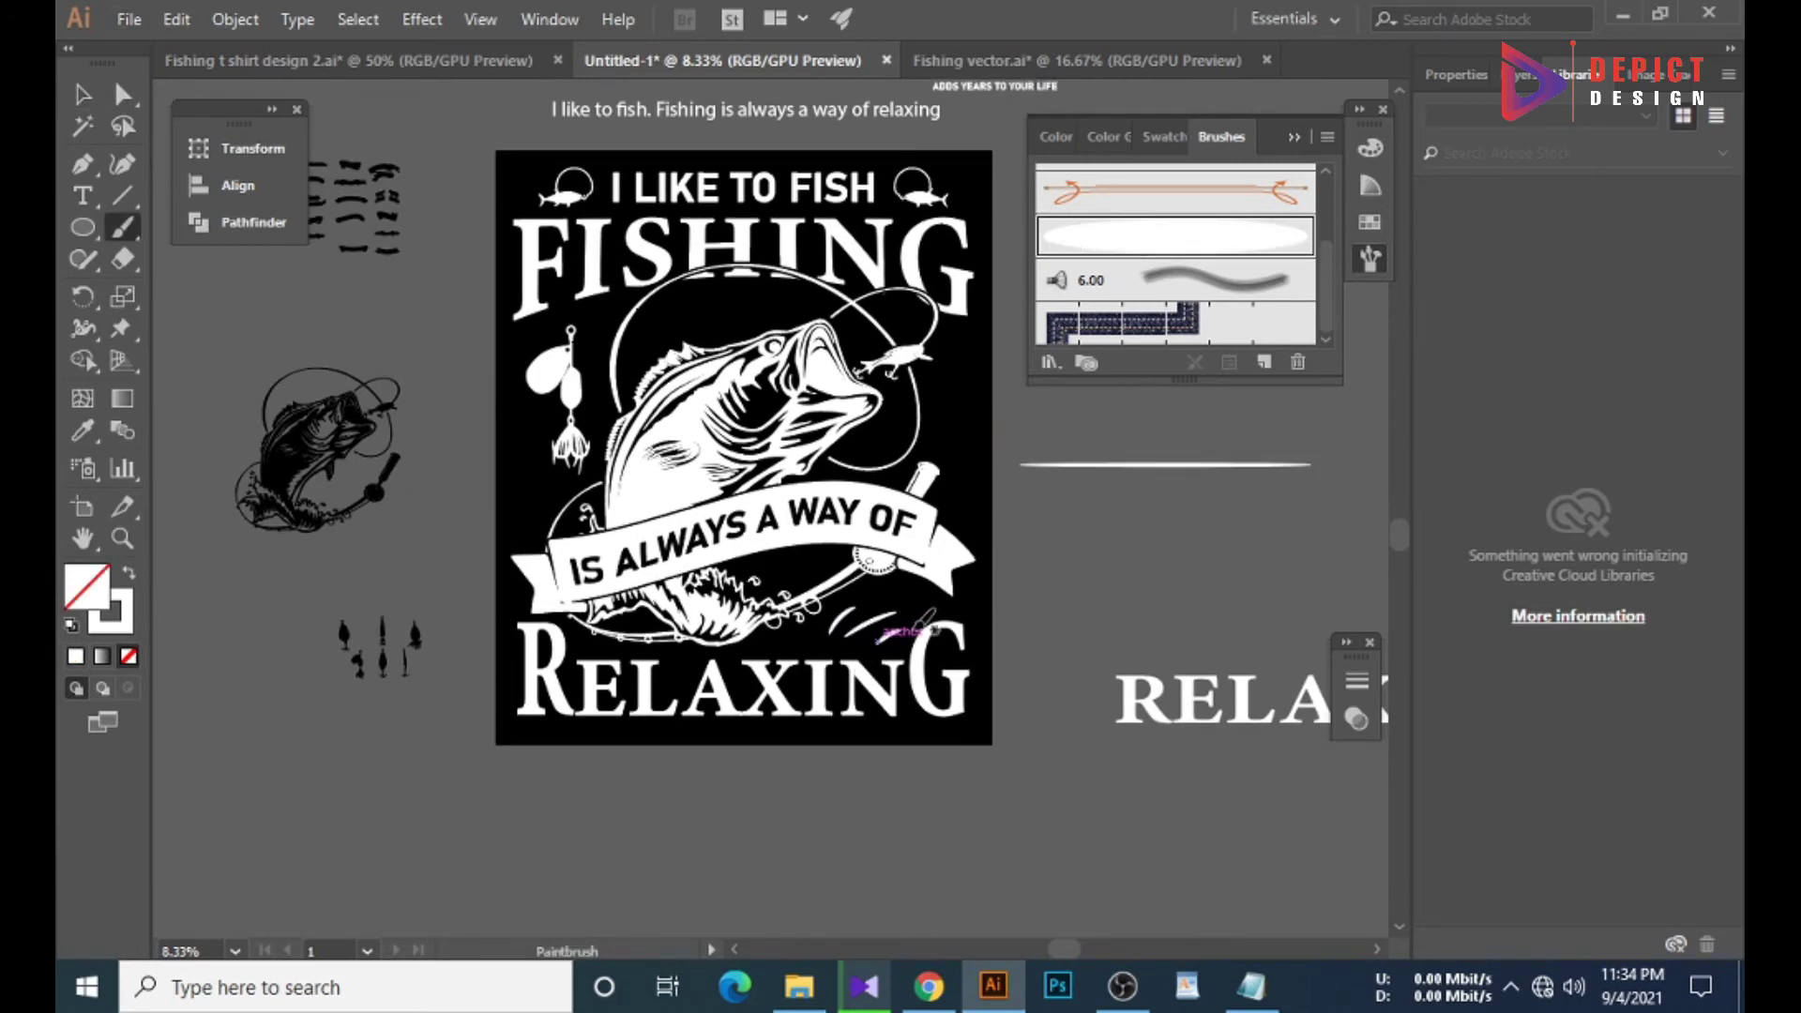
key(v)
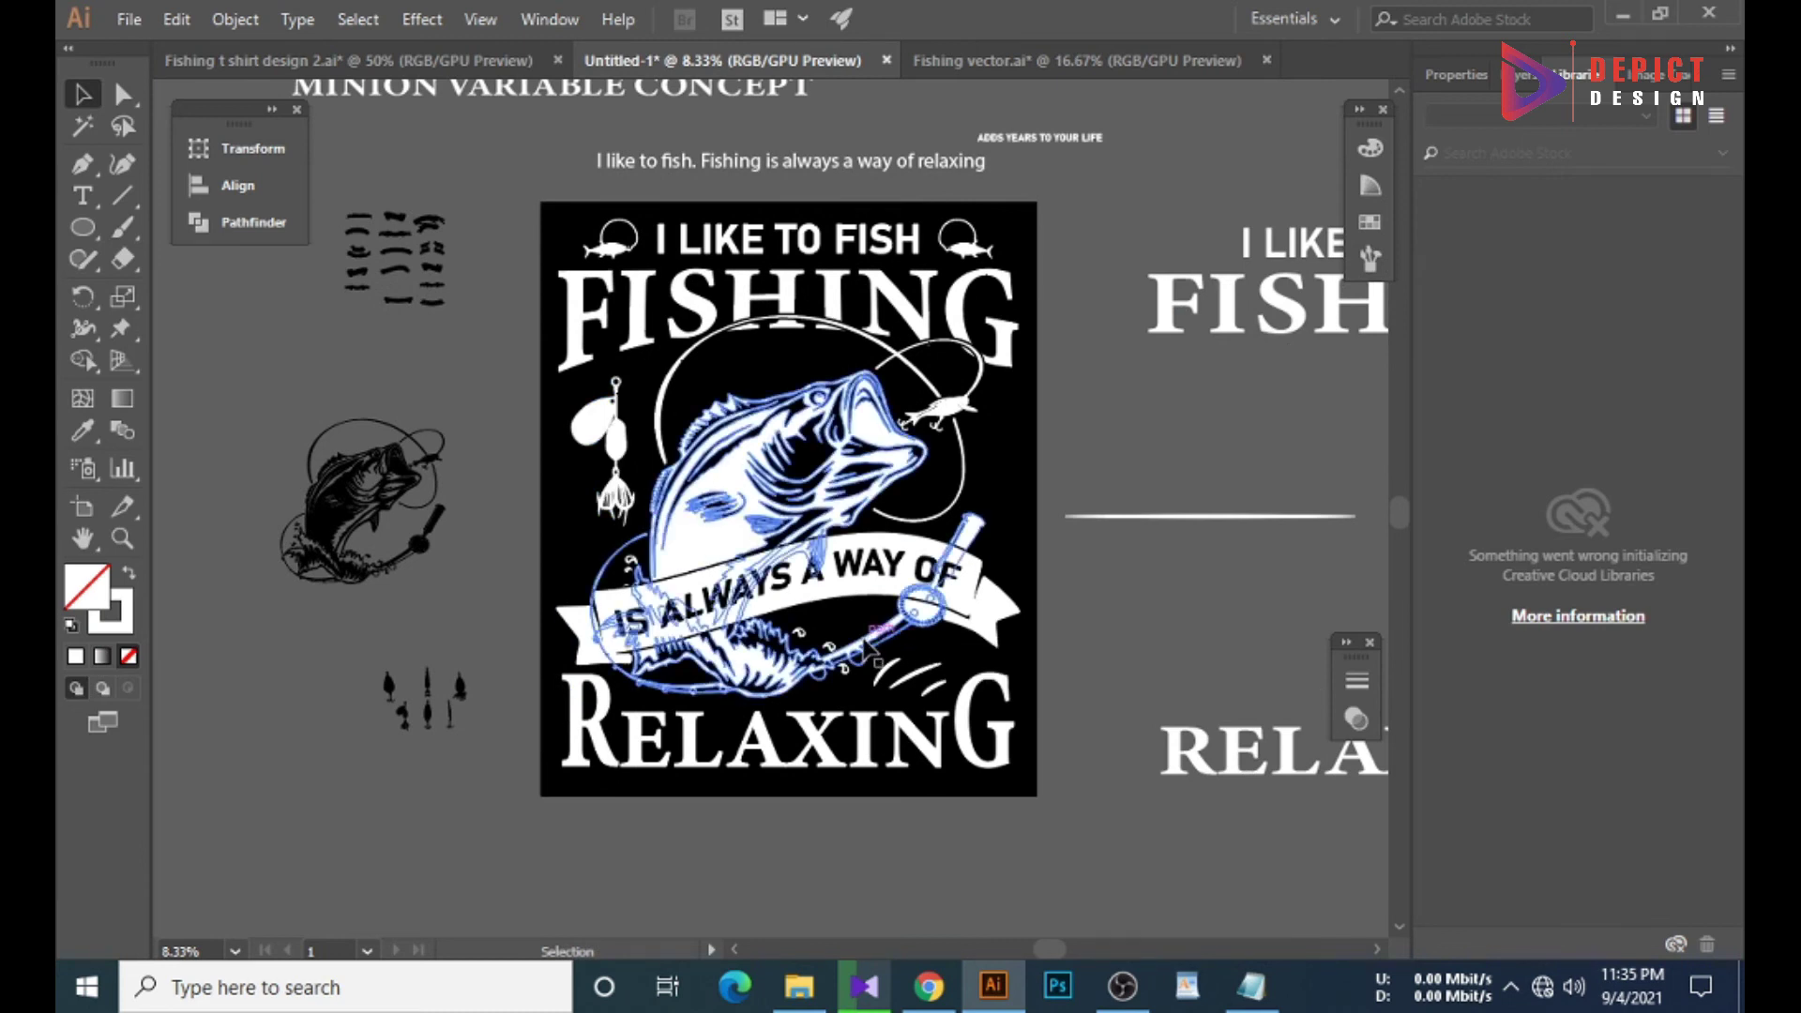
Zoom in on the fishing artwork and show the rulers with Ctrl+R.
click(1005, 727)
key(ctrl+plus)
scroll(771, 507, up, 2)
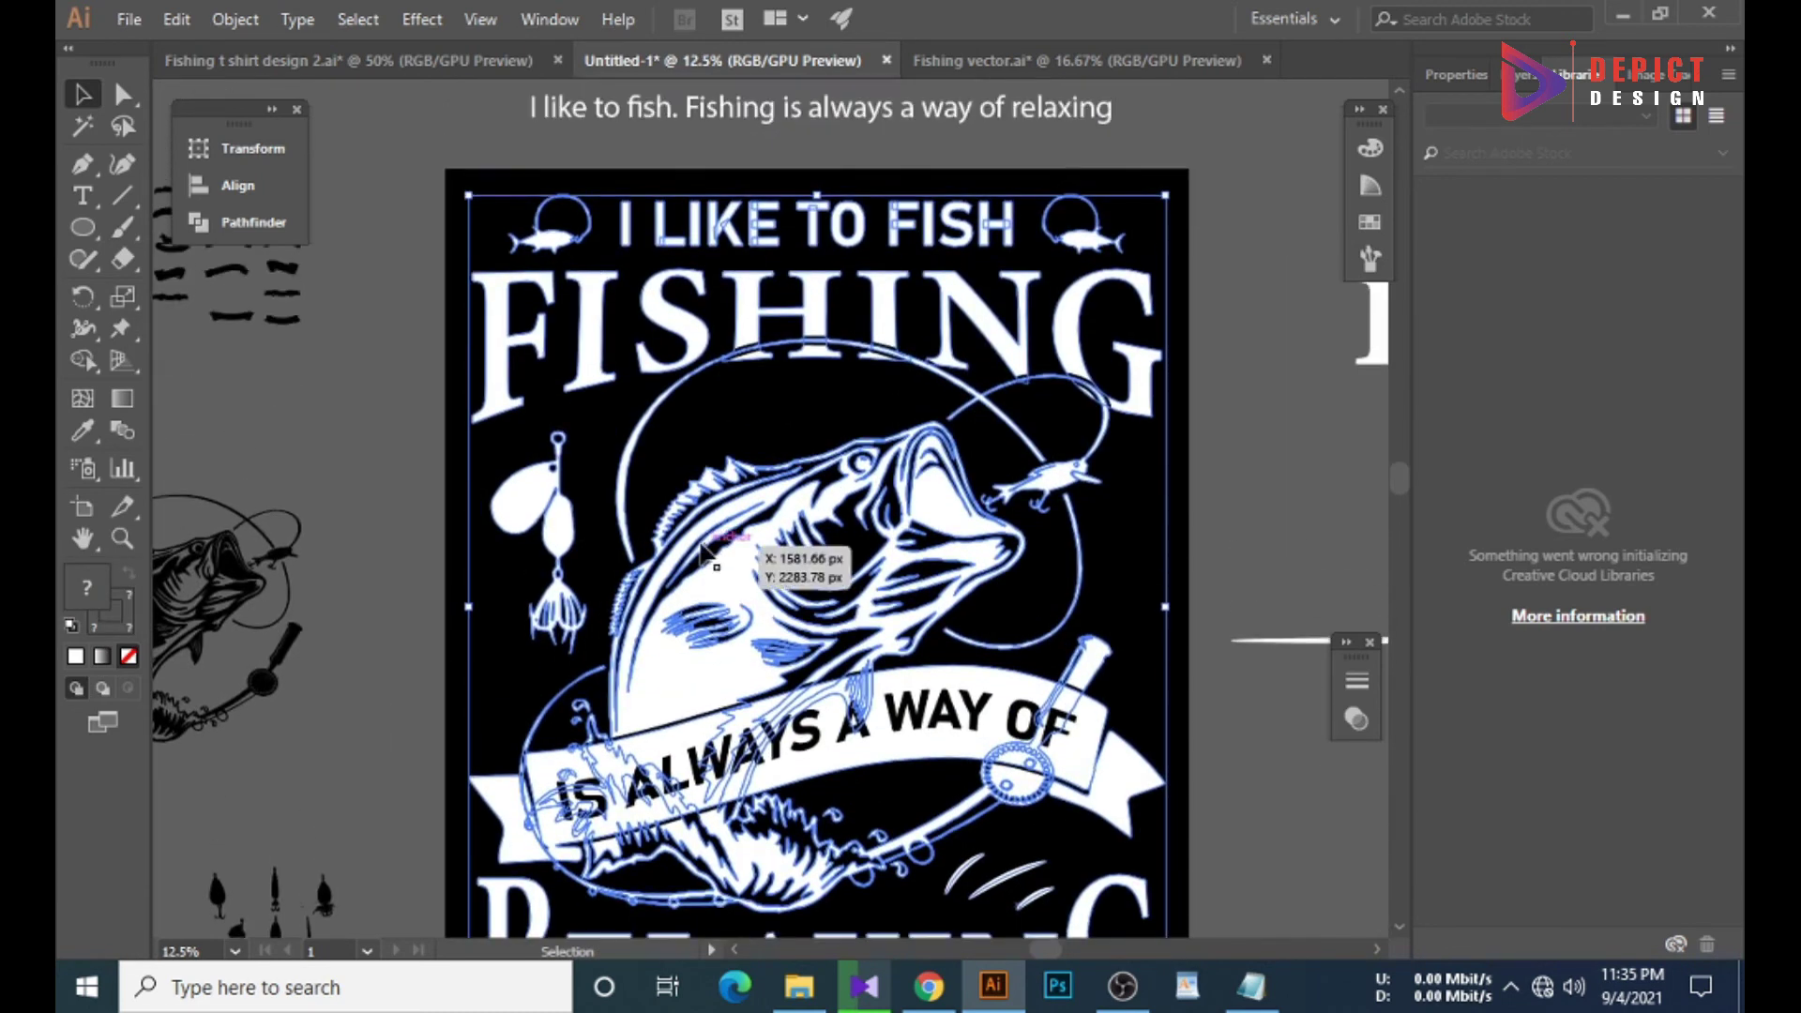
scroll(771, 507, down, 2)
click(398, 380)
click(248, 579)
key(ctrl+r)
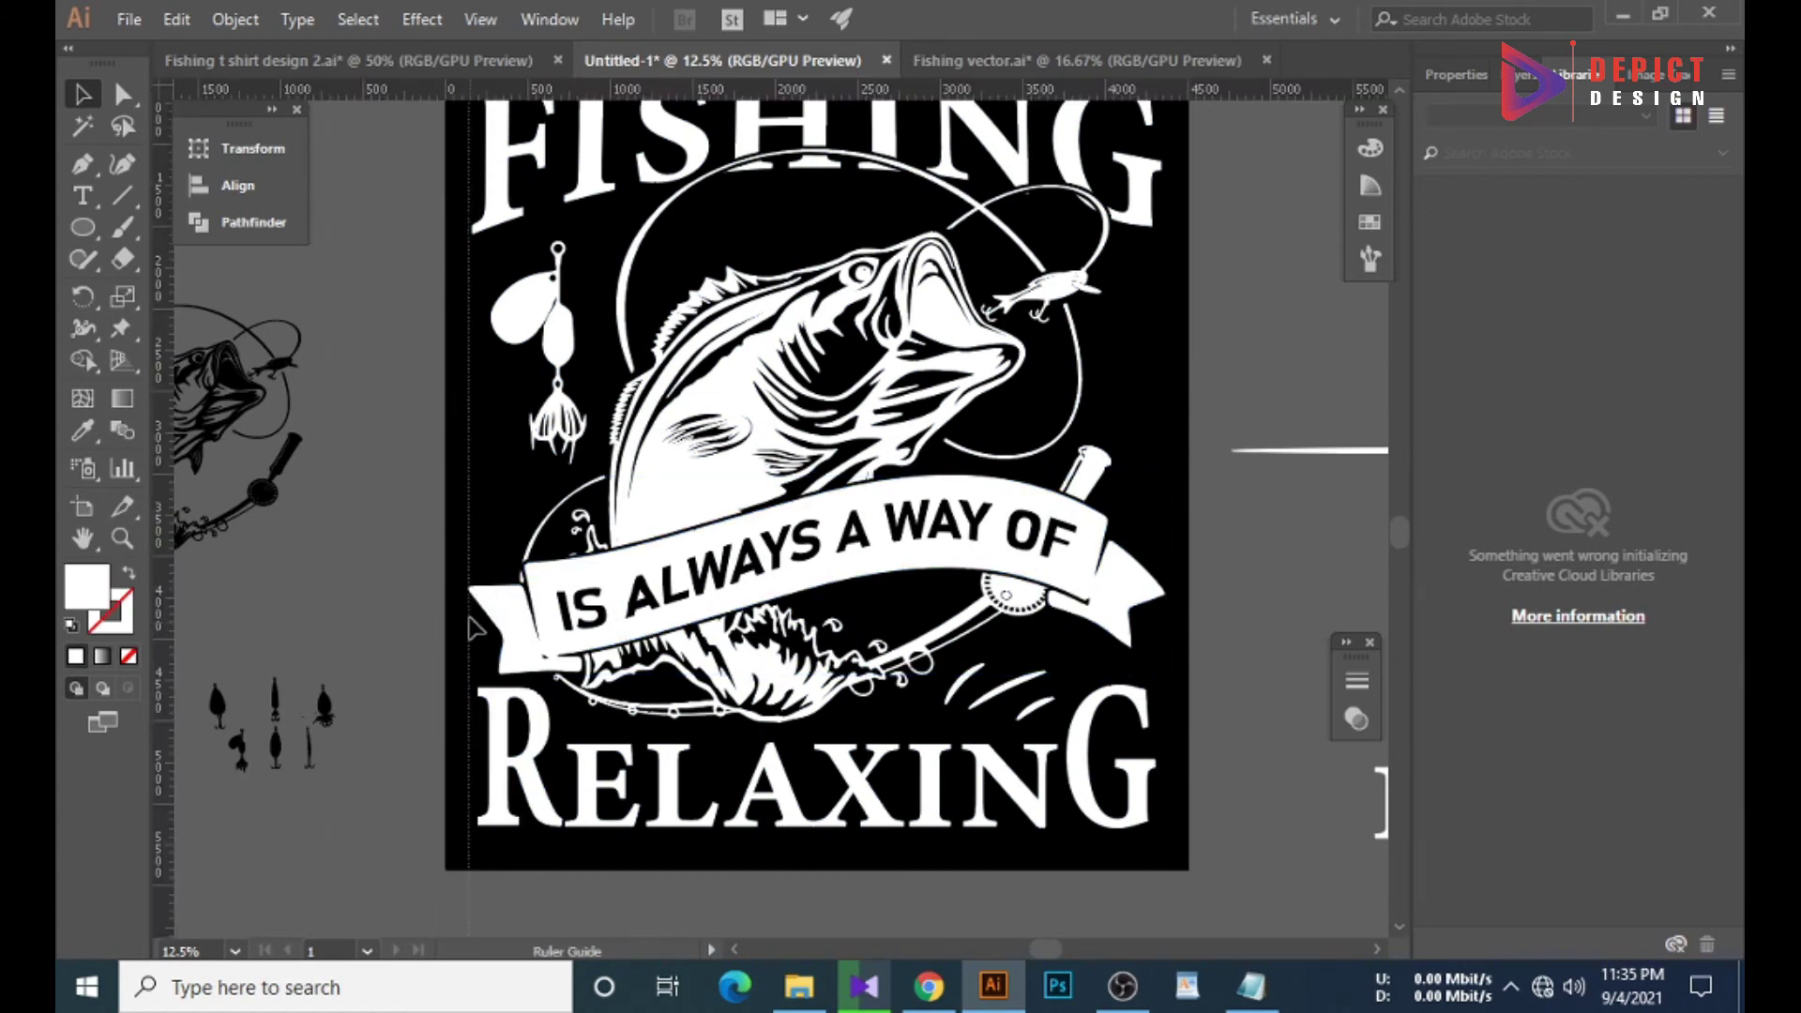
scroll(467, 597, up, 3)
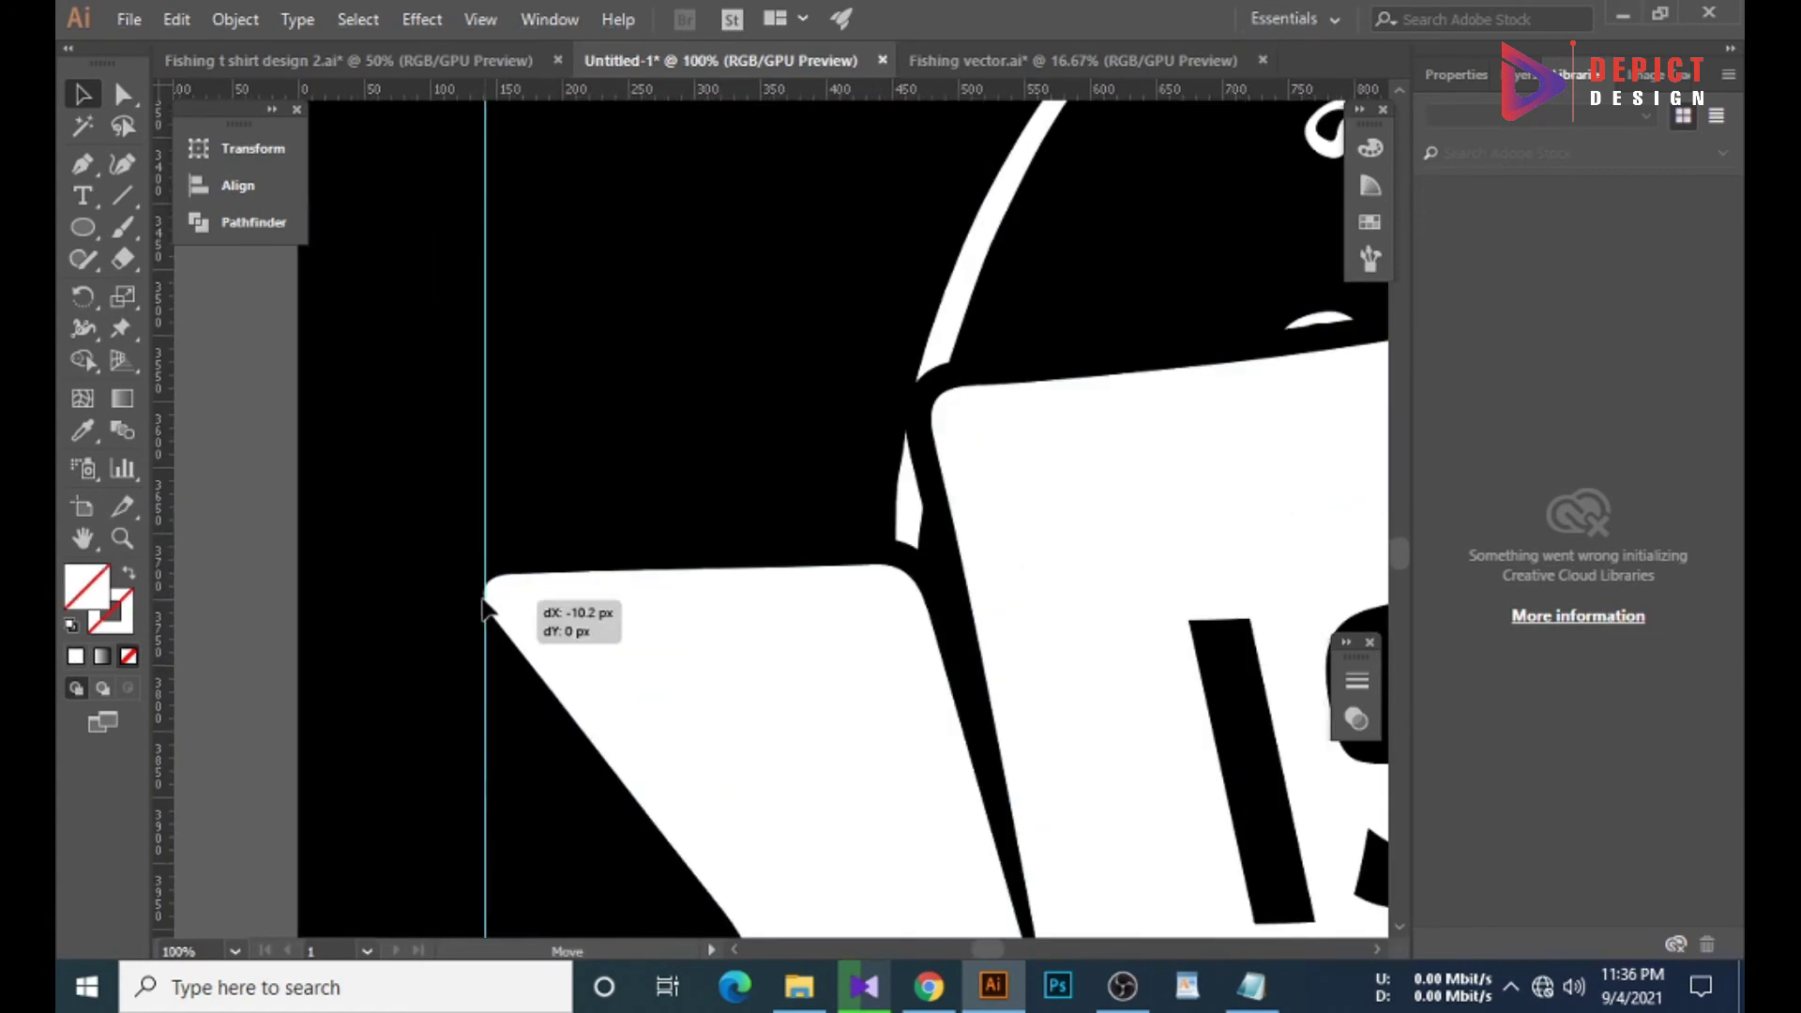
scroll(484, 610, down, 5)
scroll(965, 594, up, 2)
scroll(647, 683, up, 1)
Add a vertical guide at the ribbon's right tip and stretch RELAXING's edges to the guides.
drag(485, 610, 855, 631)
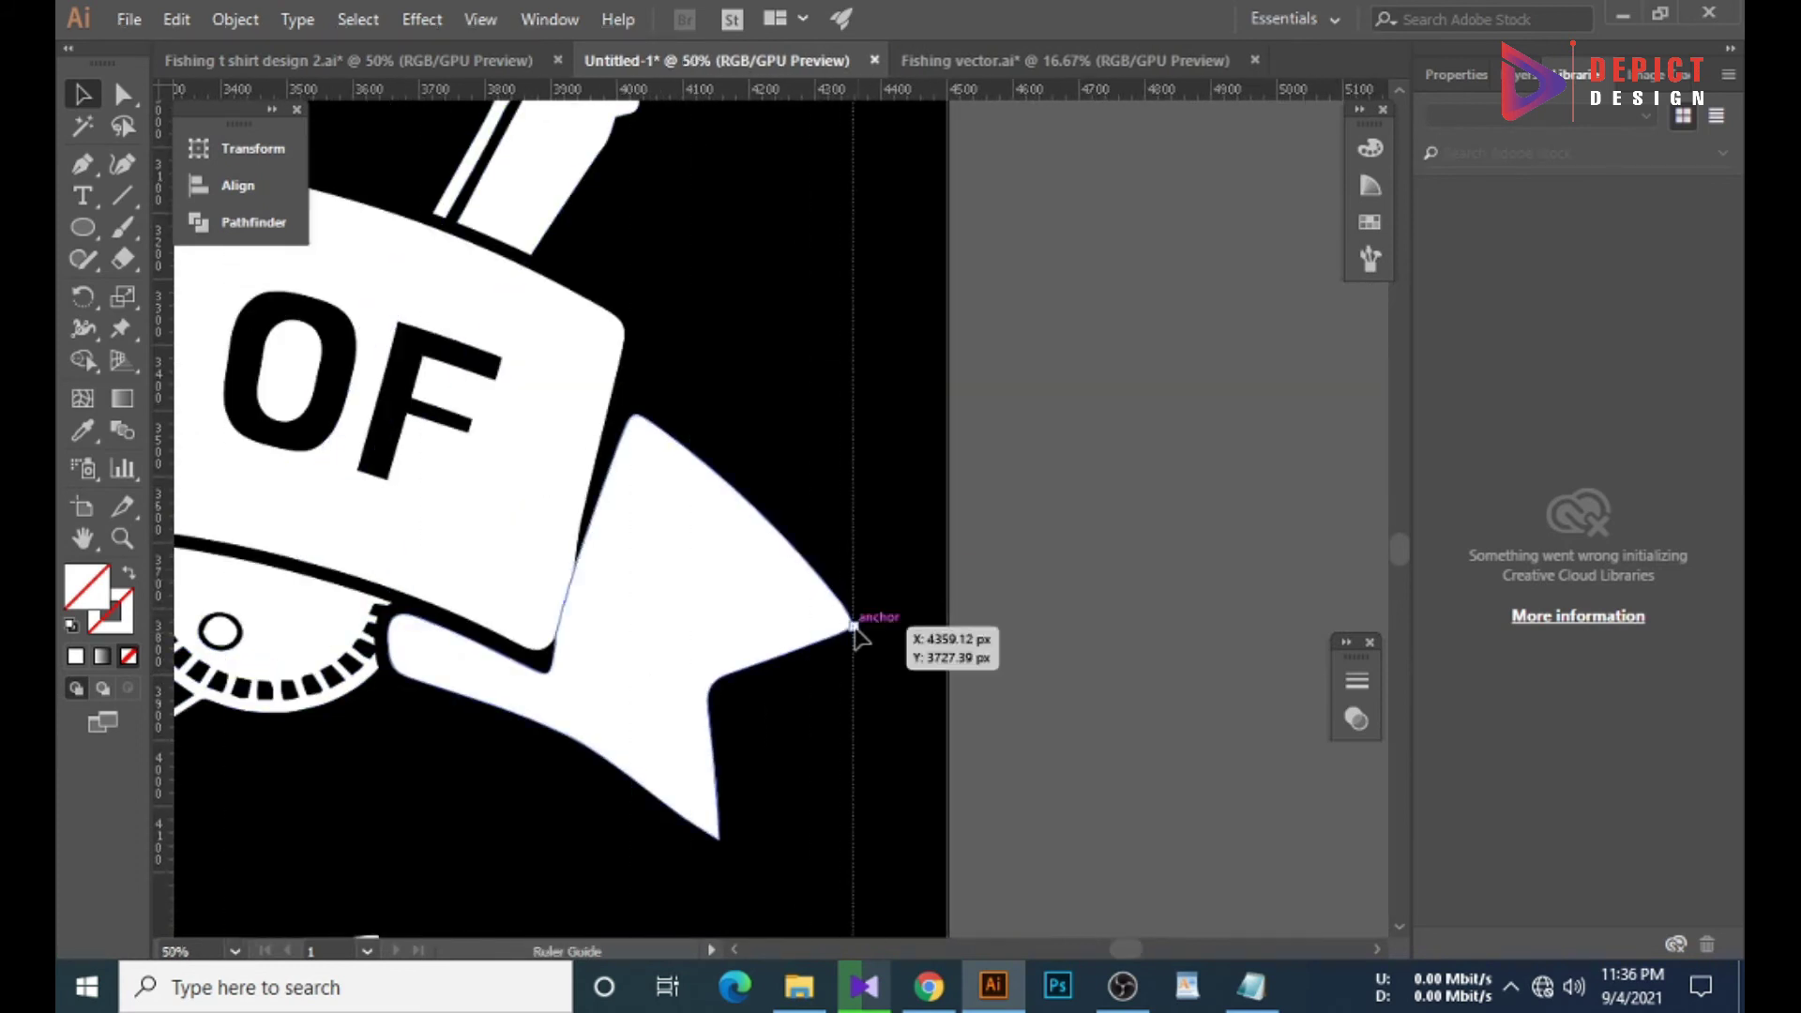
scroll(855, 630, down, 5)
scroll(867, 623, up, 2)
drag(816, 713, 884, 716)
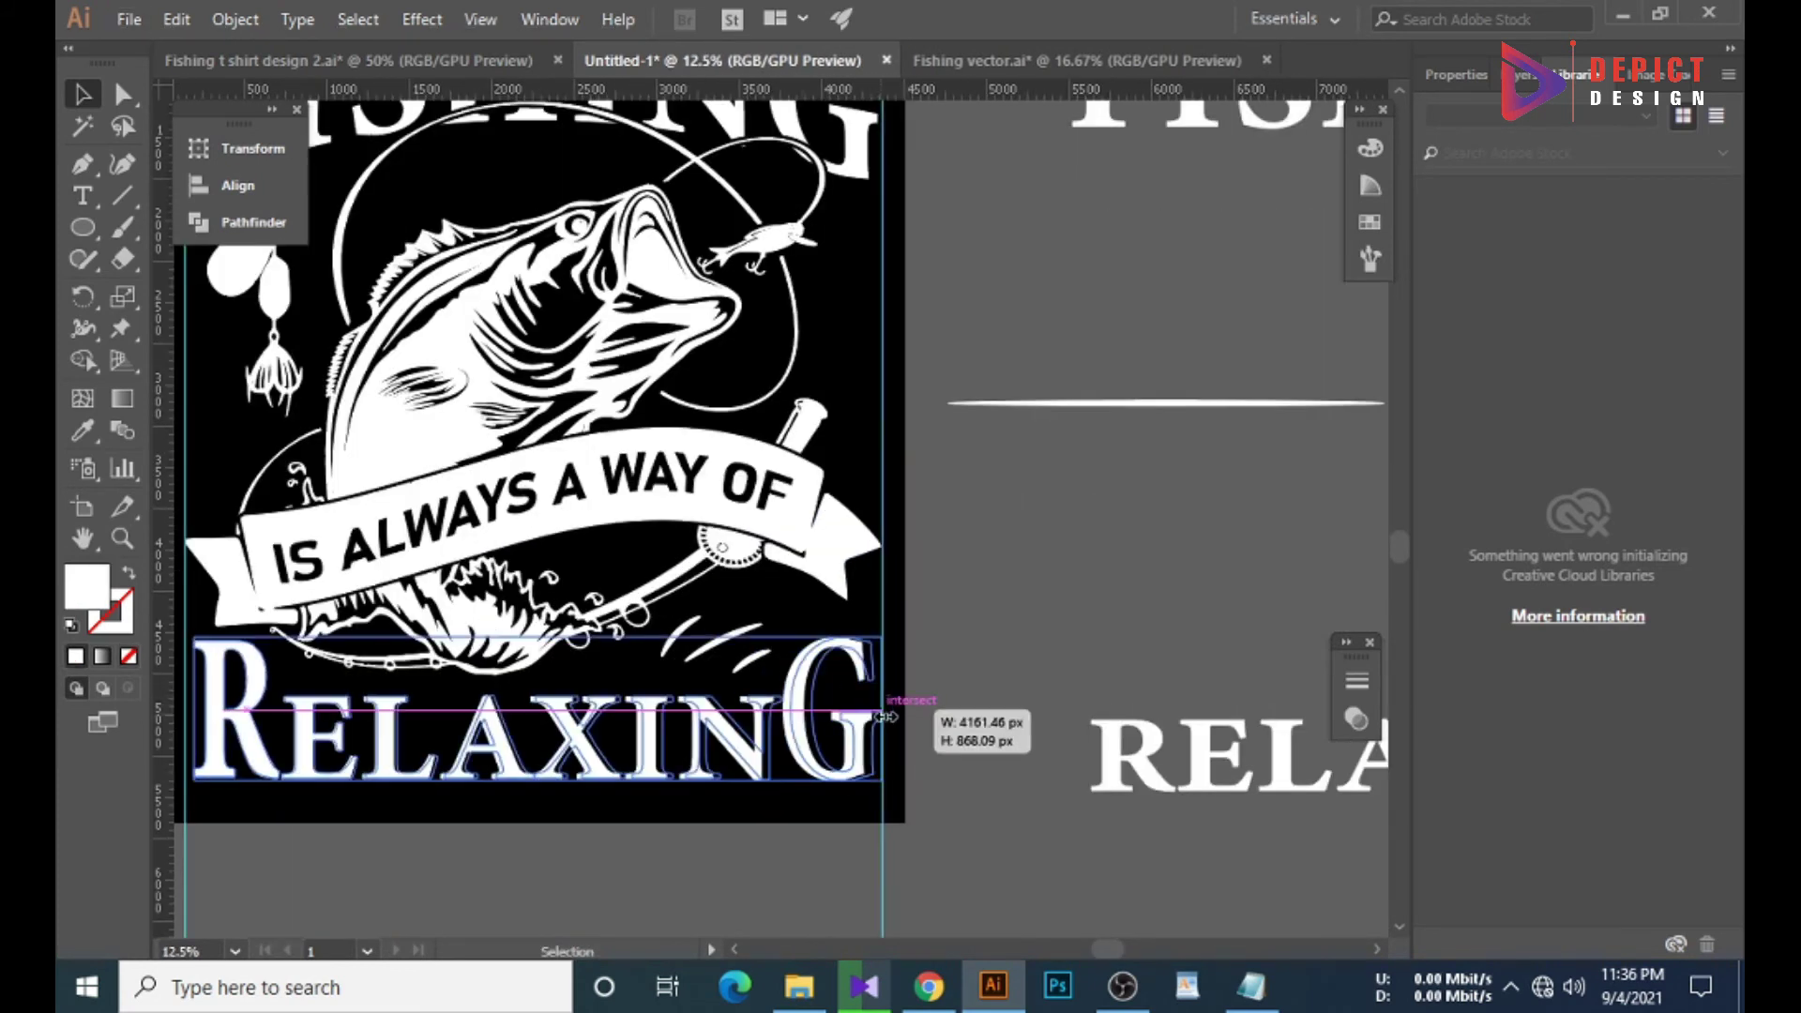
scroll(884, 716, down, 2)
scroll(375, 713, up, 3)
drag(352, 696, 341, 696)
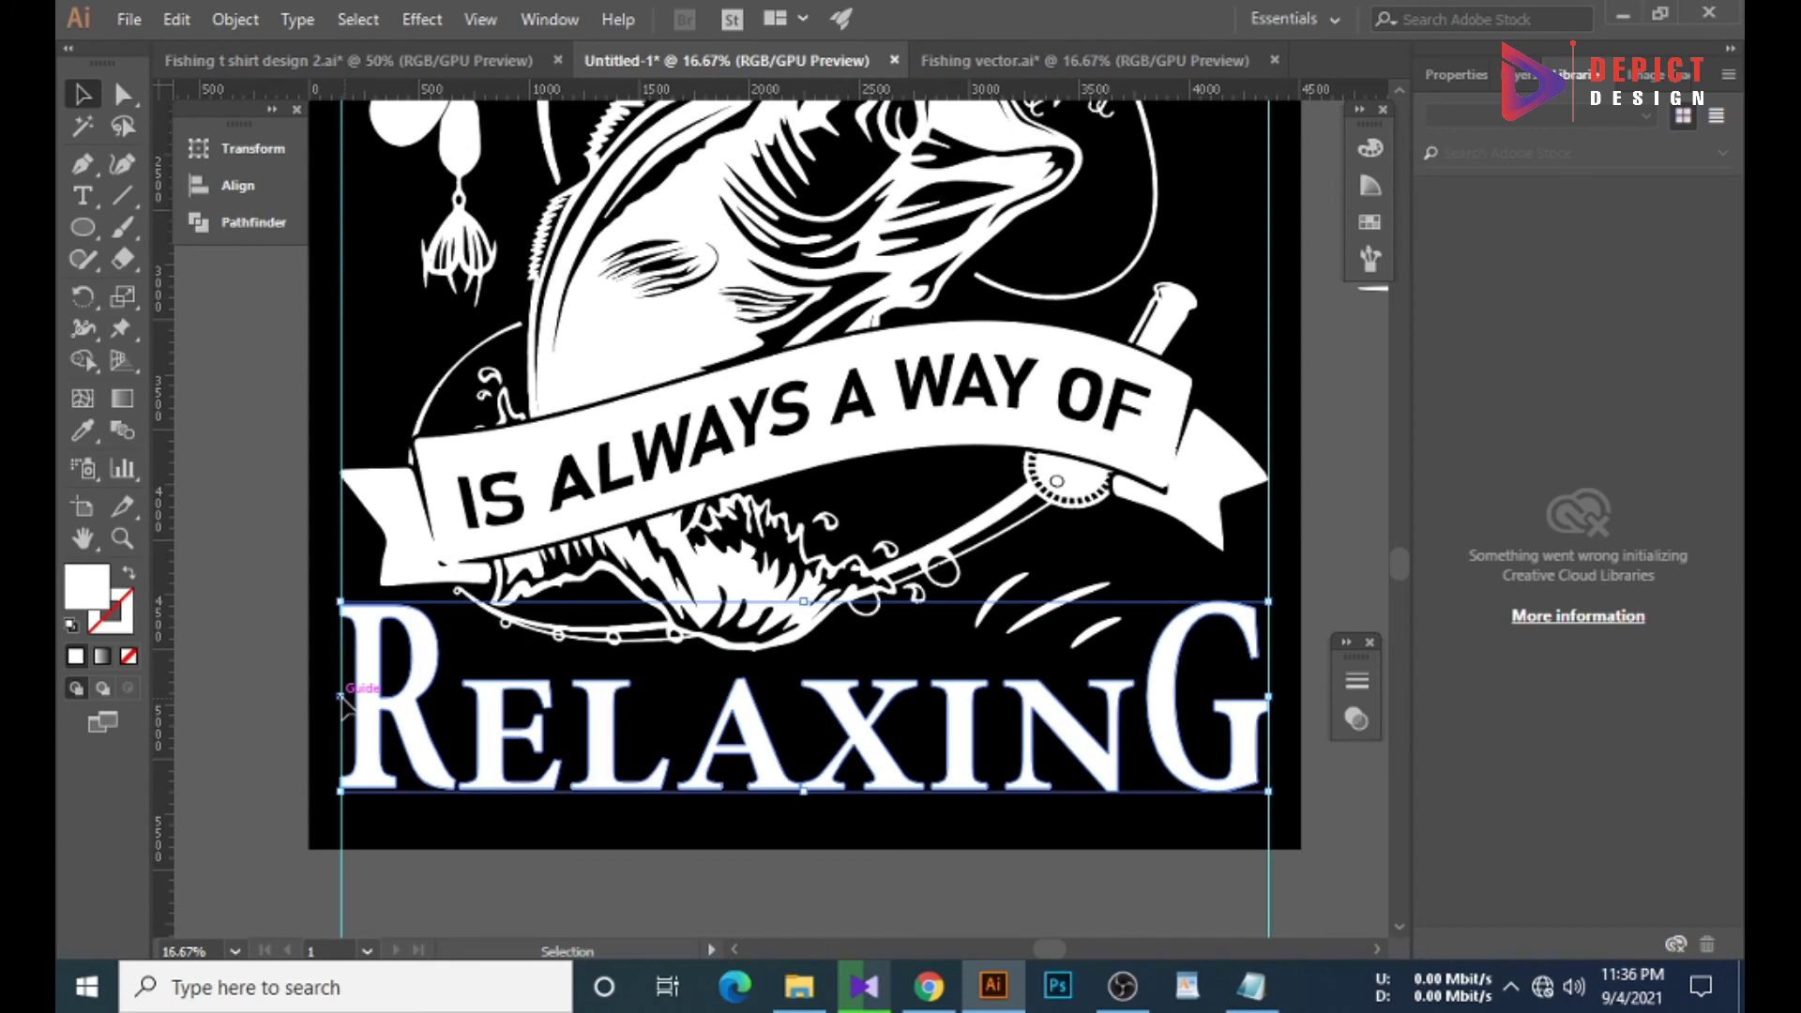
scroll(343, 699, down, 2)
scroll(903, 434, up, 3)
Stretch FISHING's right and left edges to the guides, then edit the artwork's opacity mask.
drag(858, 434, 830, 455)
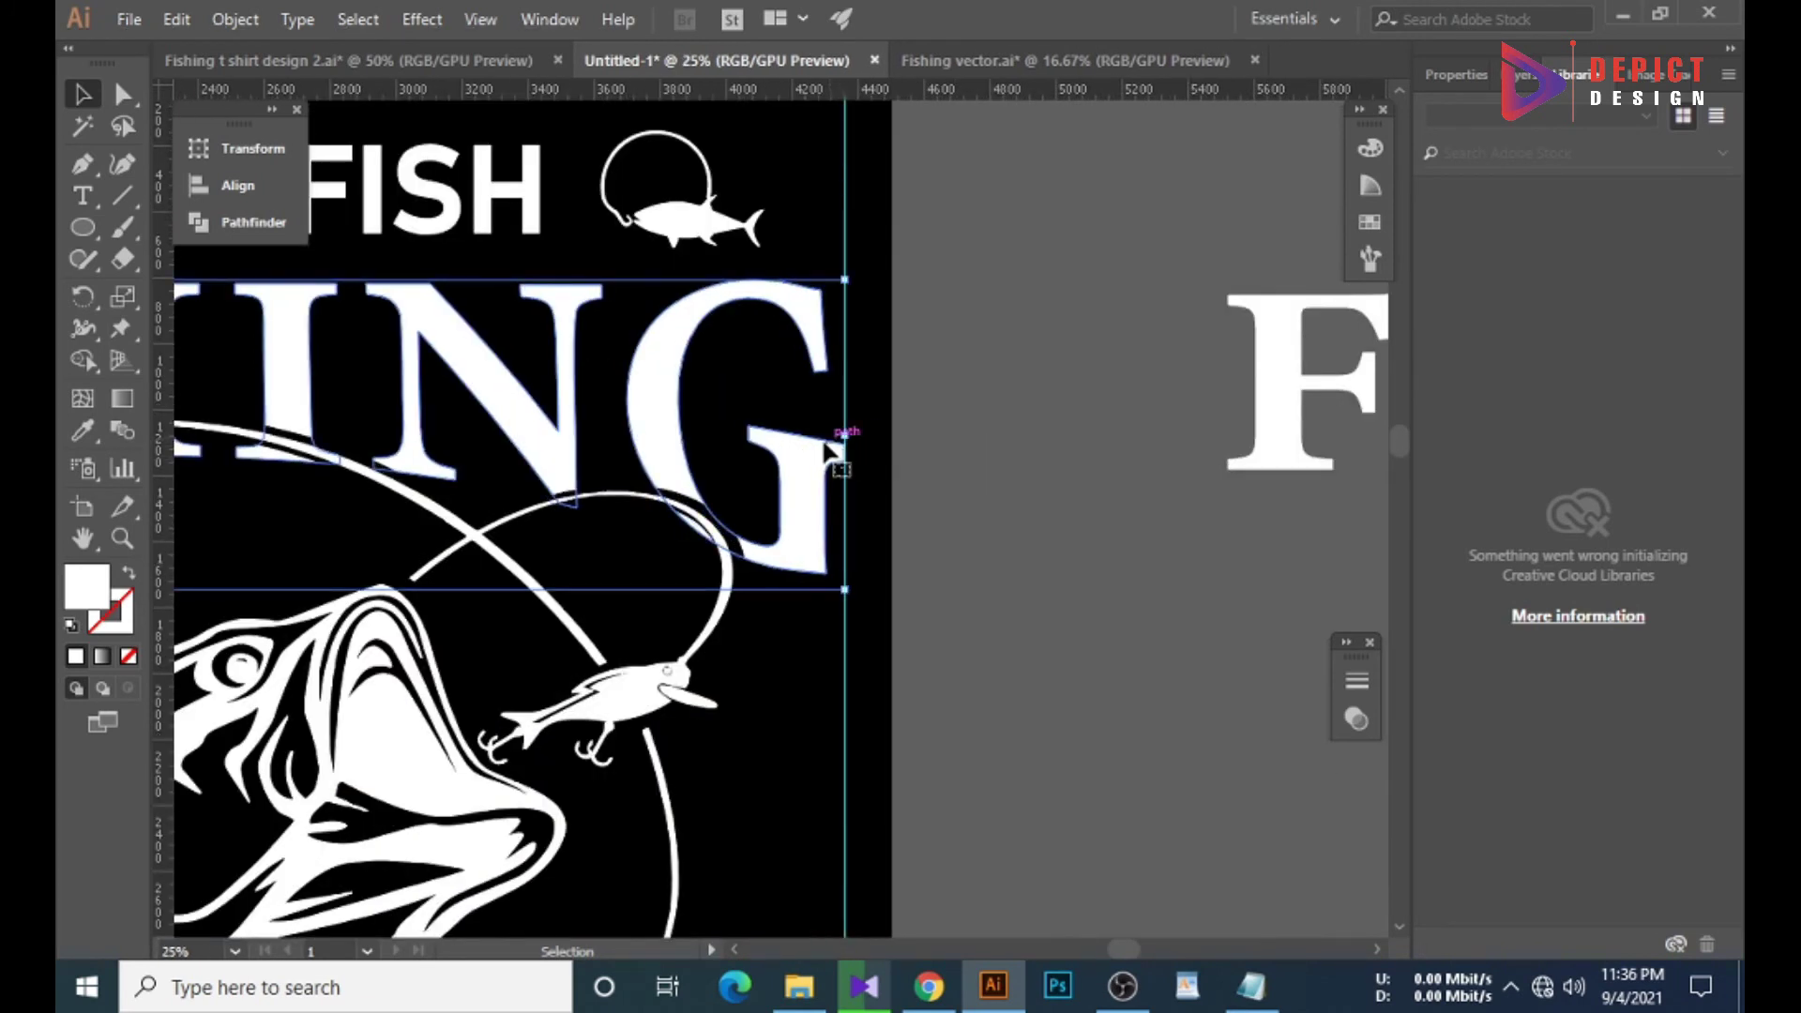
scroll(831, 455, down, 1)
scroll(830, 455, down, 1)
scroll(394, 488, up, 4)
drag(427, 542, 394, 541)
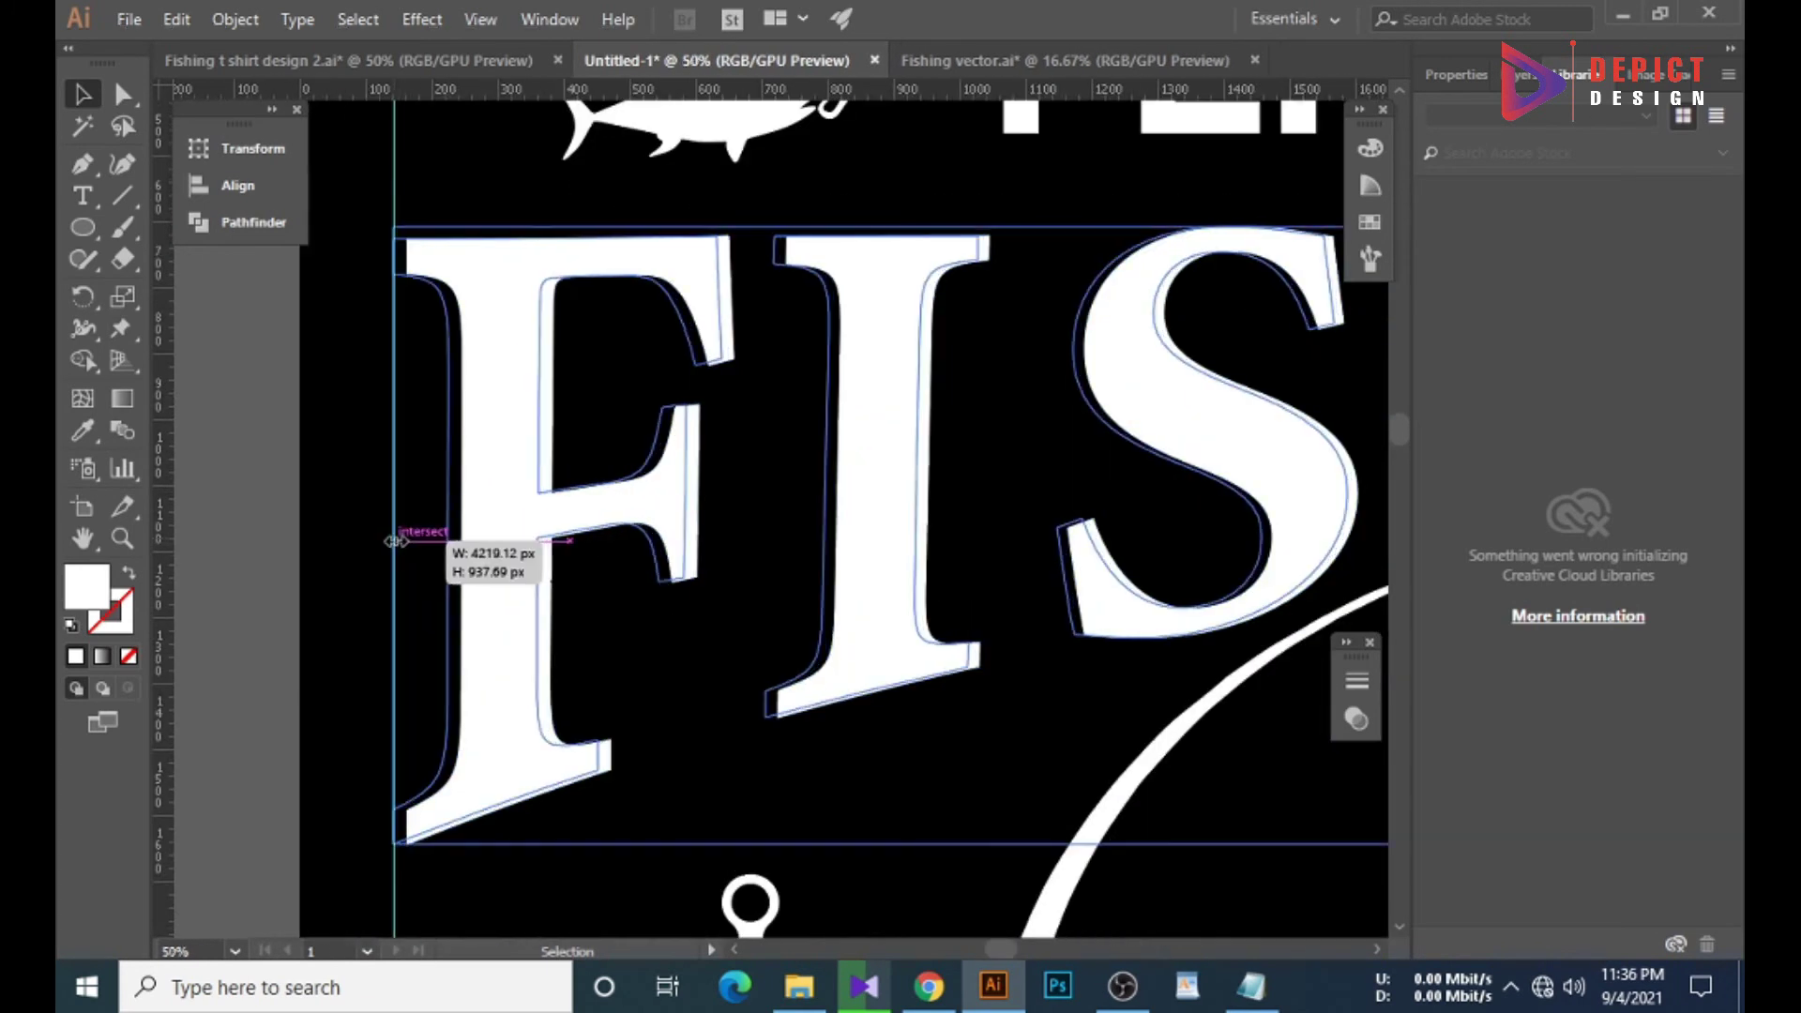
scroll(394, 544, down, 2)
scroll(868, 598, up, 3)
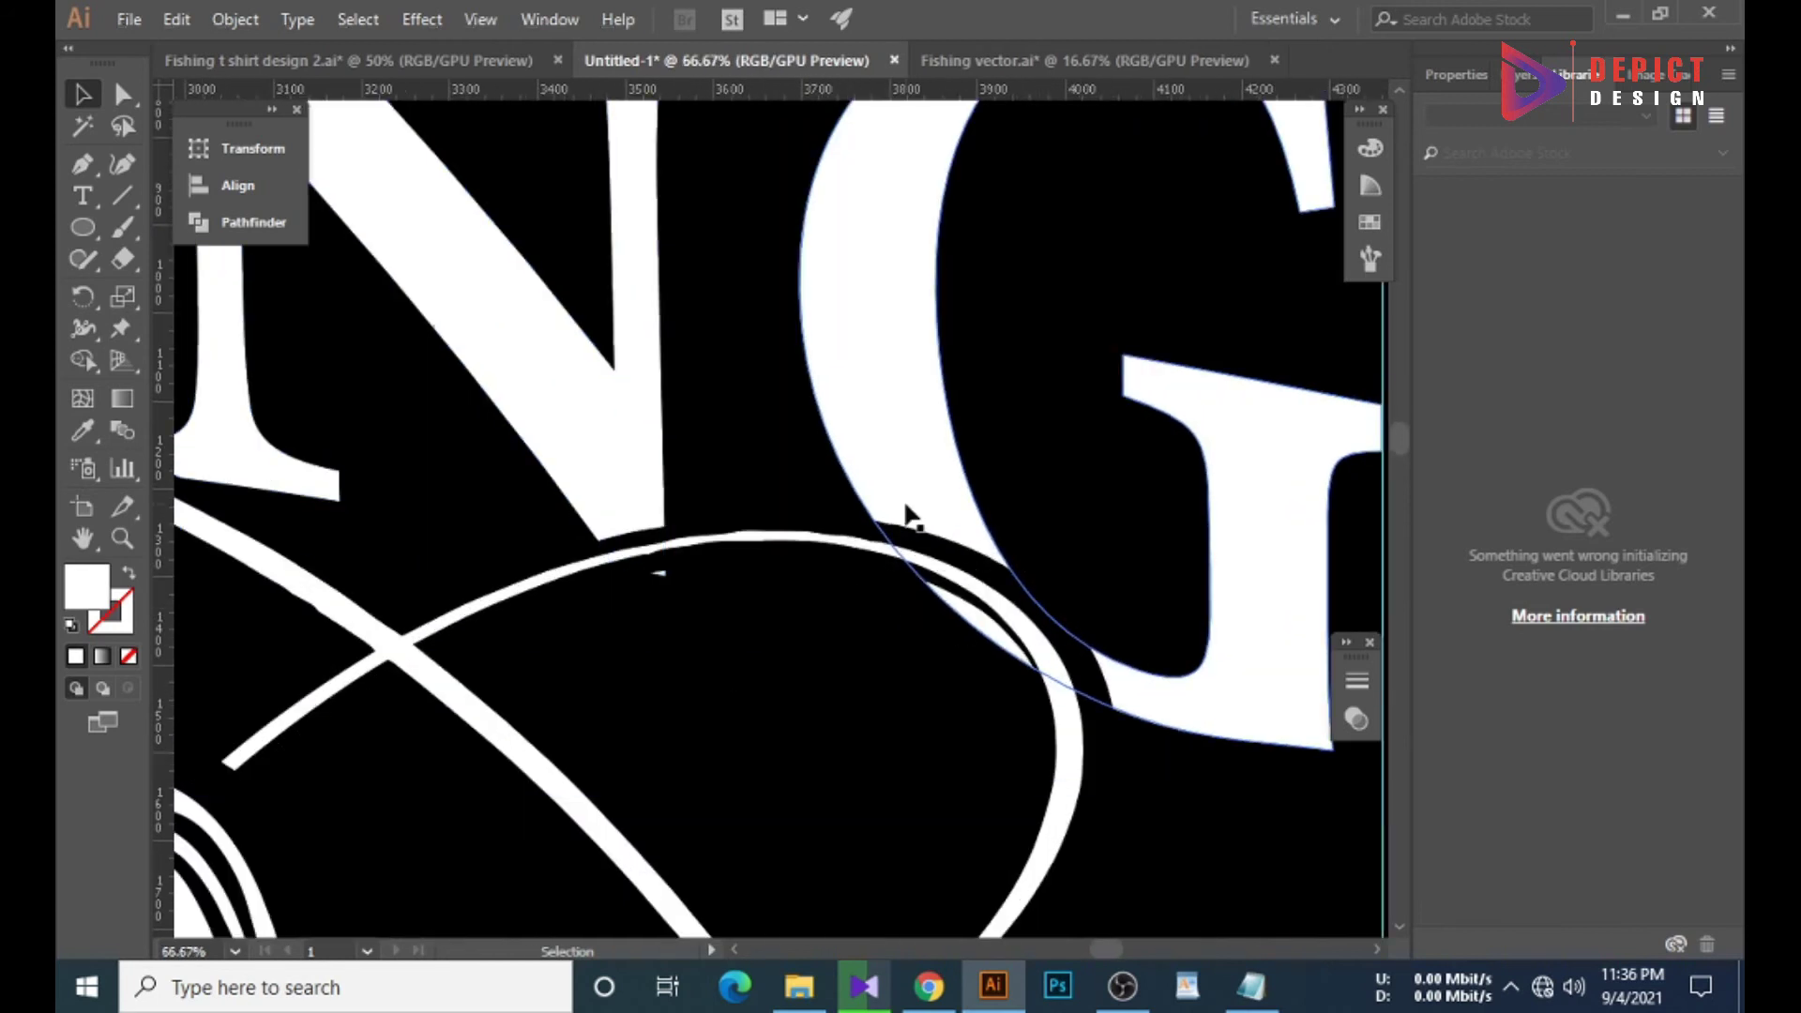
scroll(905, 511, down, 3)
click(1357, 719)
click(1173, 778)
Nudge the mask art left, exit opacity-mask editing, and reposition the FISHING lettering.
key(Left)
key(Left)
key(Left)
key(Left)
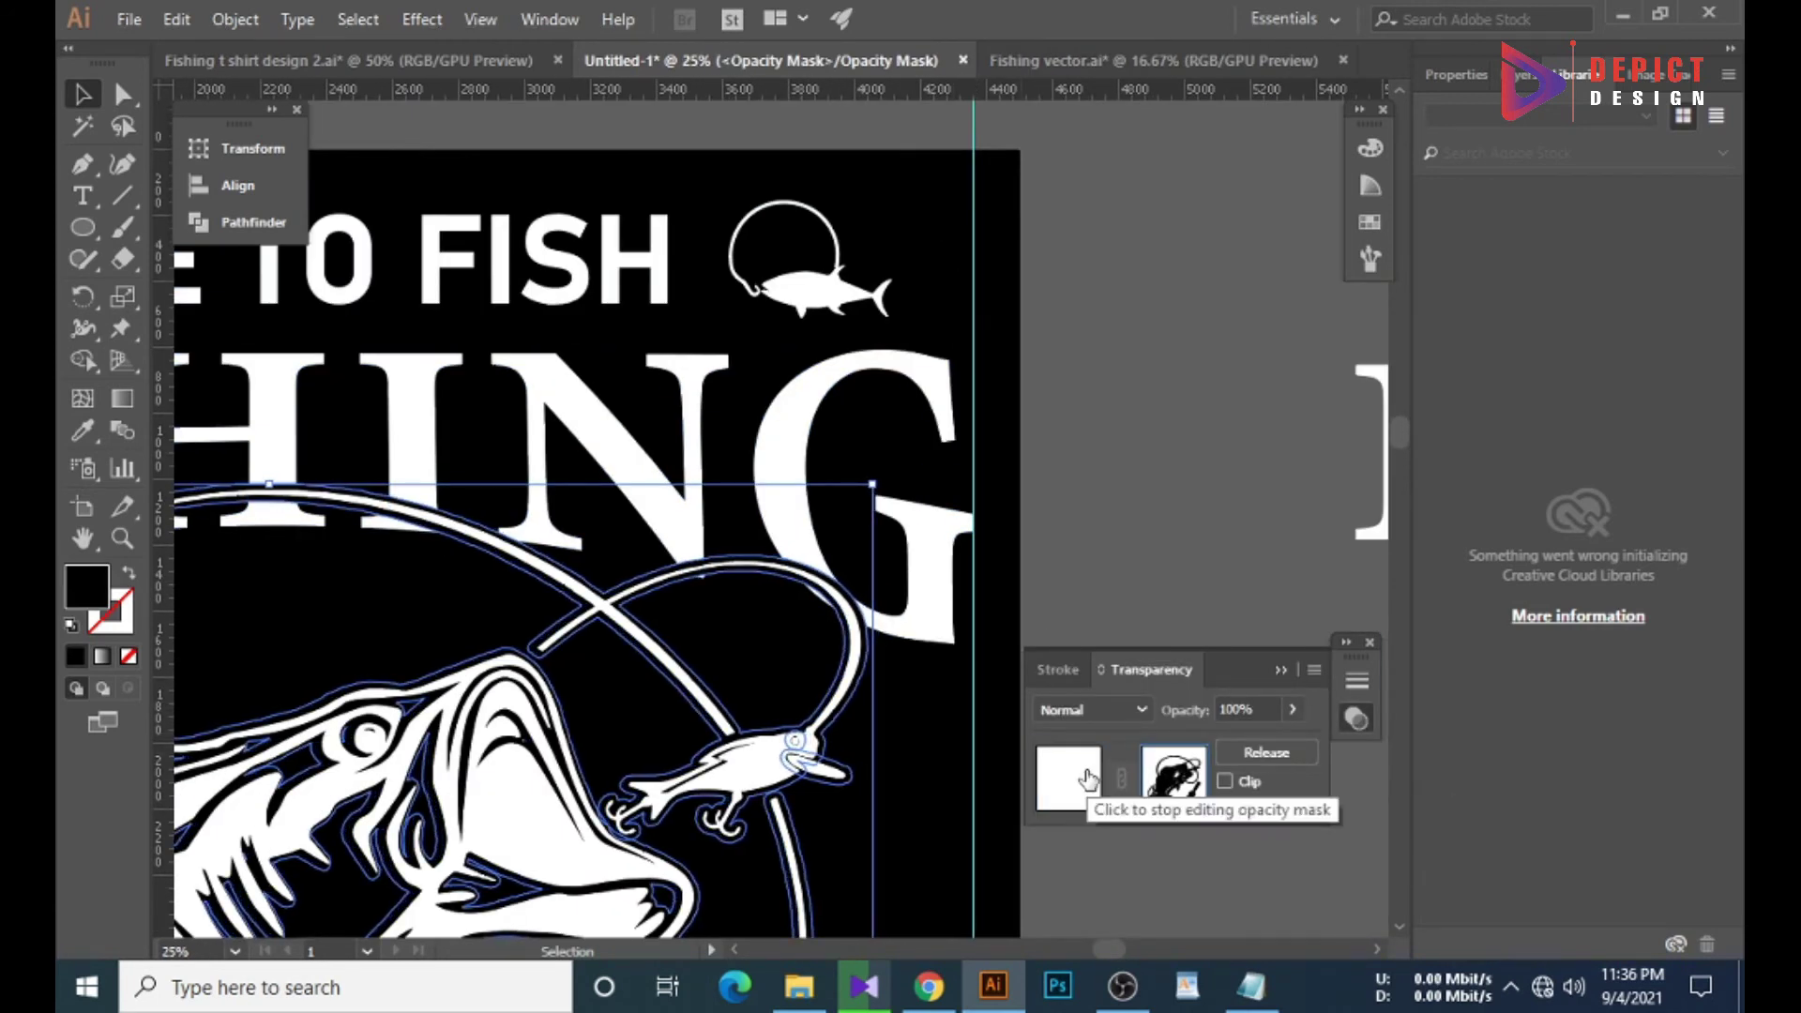
click(1087, 779)
click(1280, 669)
drag(874, 625, 1075, 658)
scroll(884, 703, down, 2)
scroll(898, 706, down, 1)
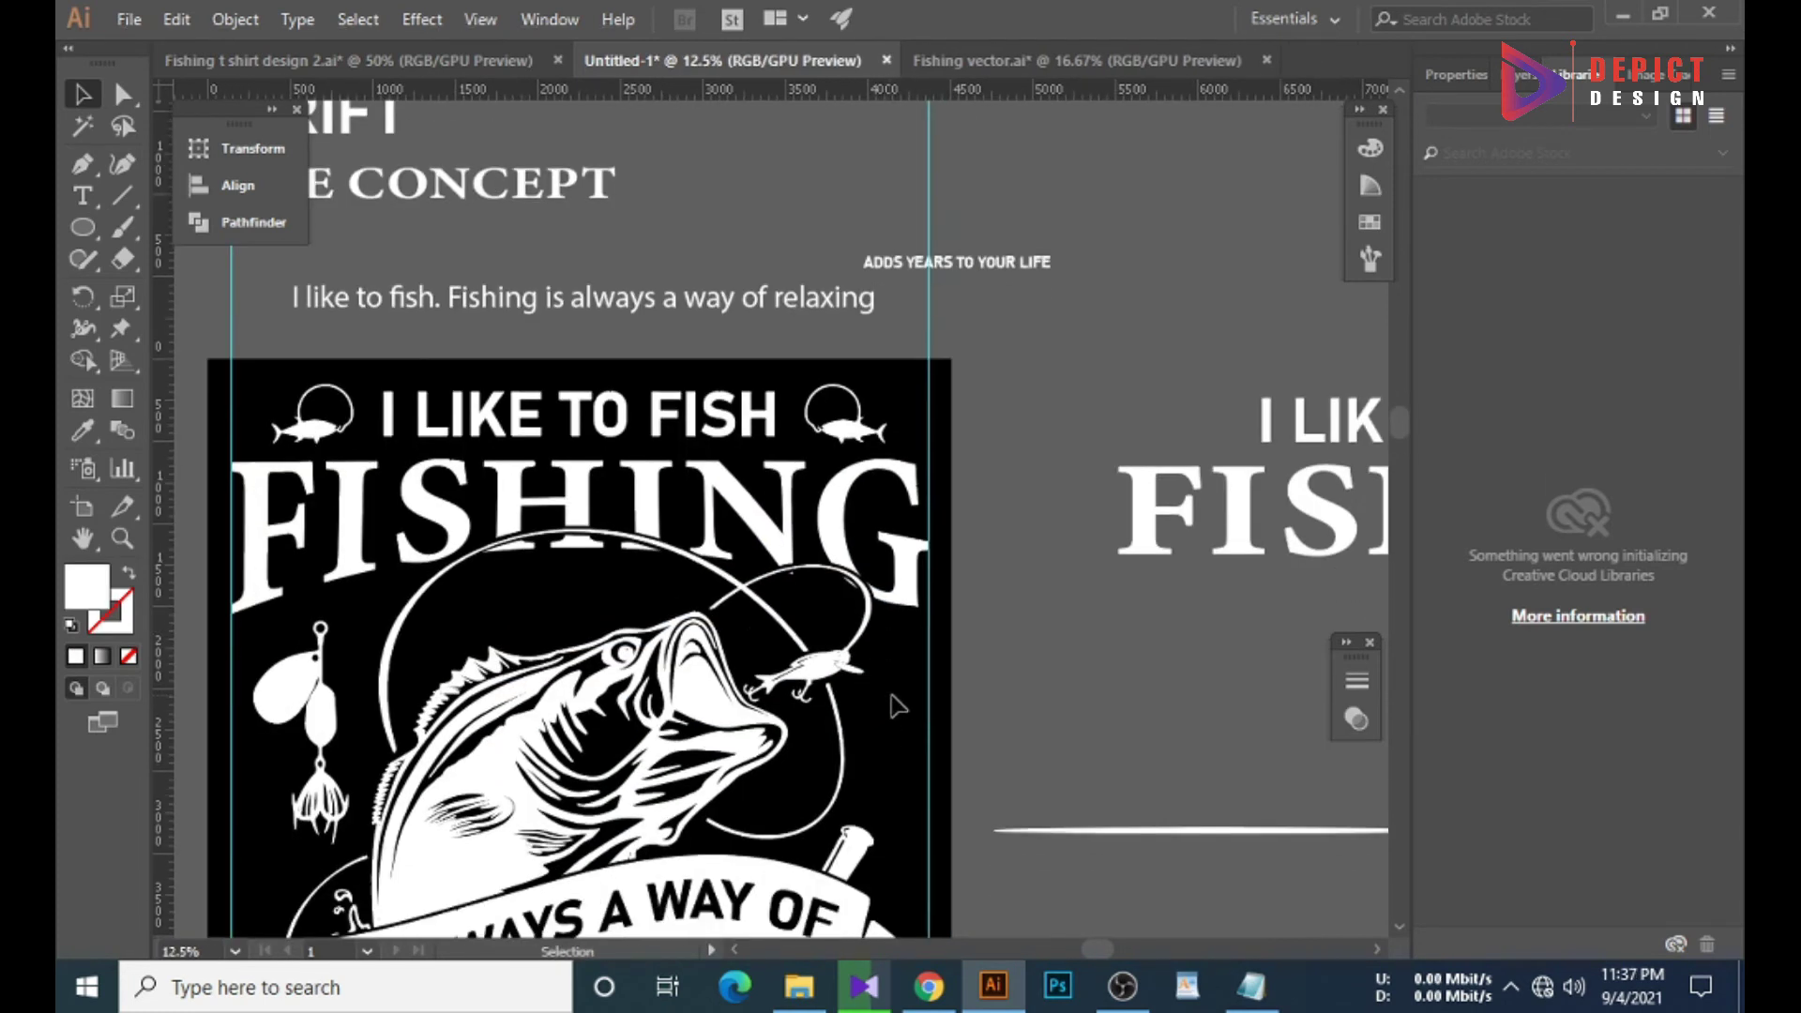
scroll(898, 705, down, 1)
scroll(823, 795, down, 2)
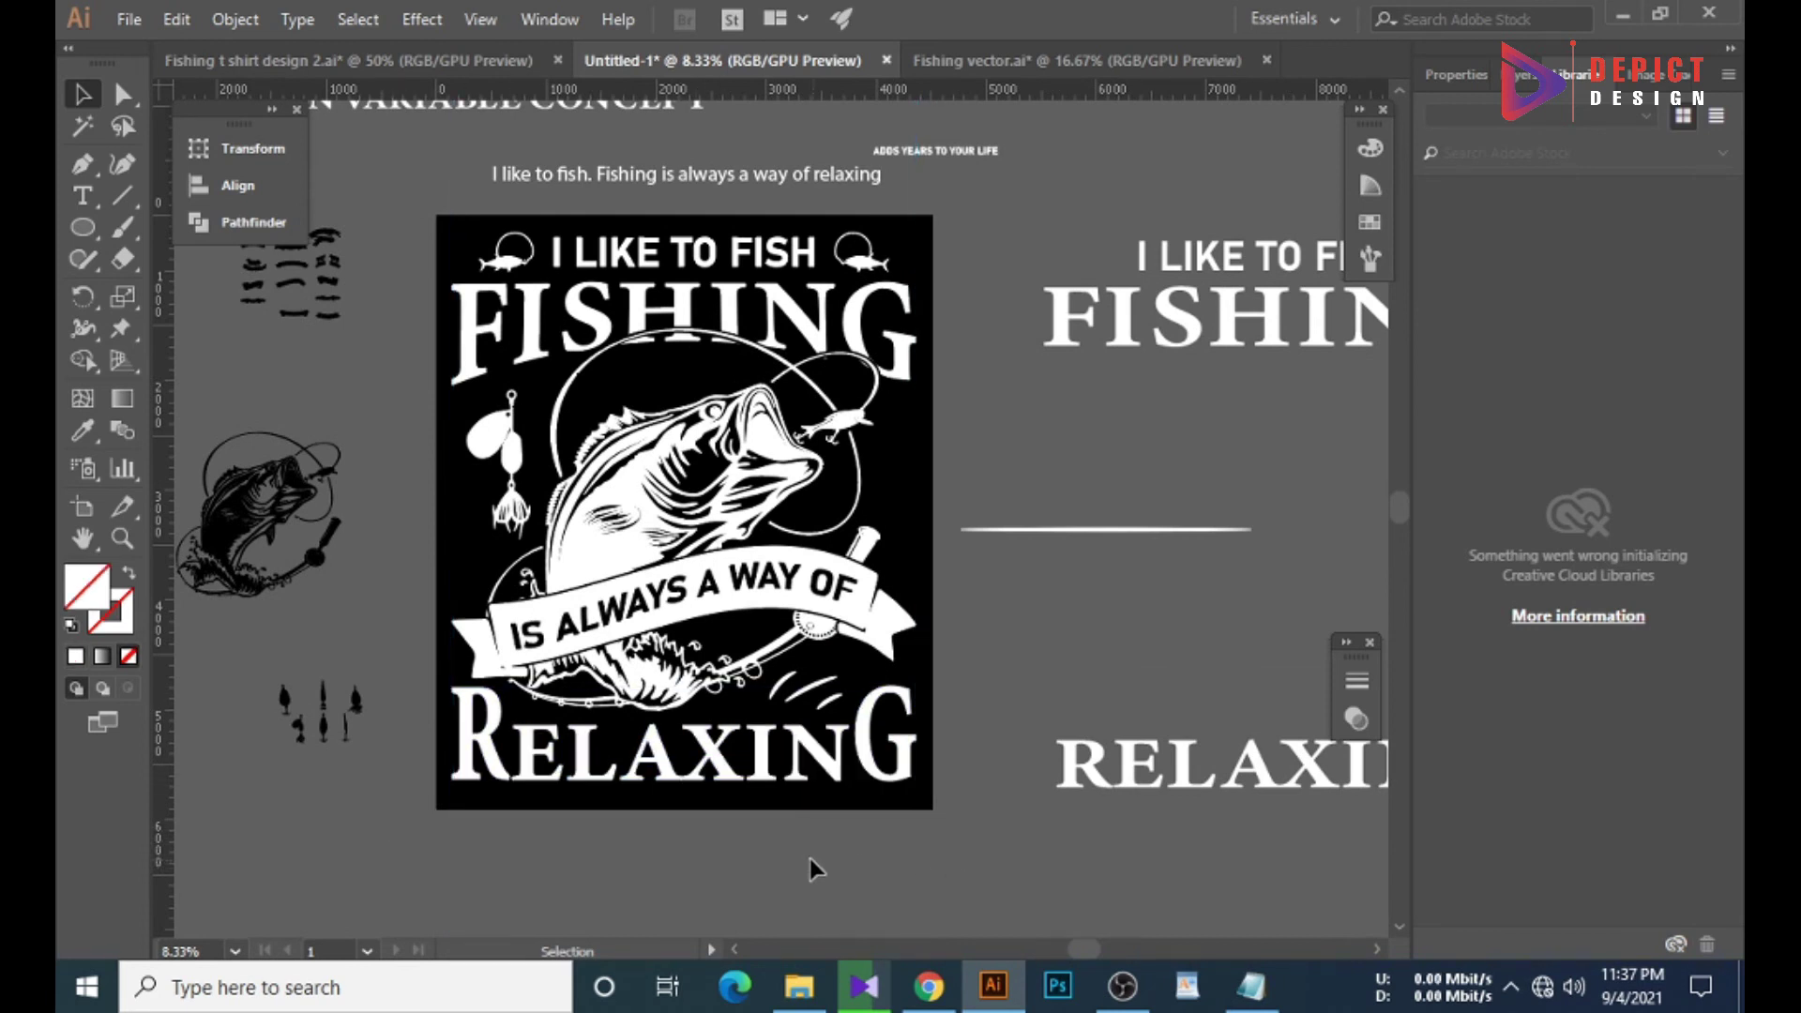
Convert the three splash strokes to filled shapes with Expand Appearance and Expand.
click(710, 553)
right_click(796, 213)
click(844, 373)
scroll(781, 699, up, 3)
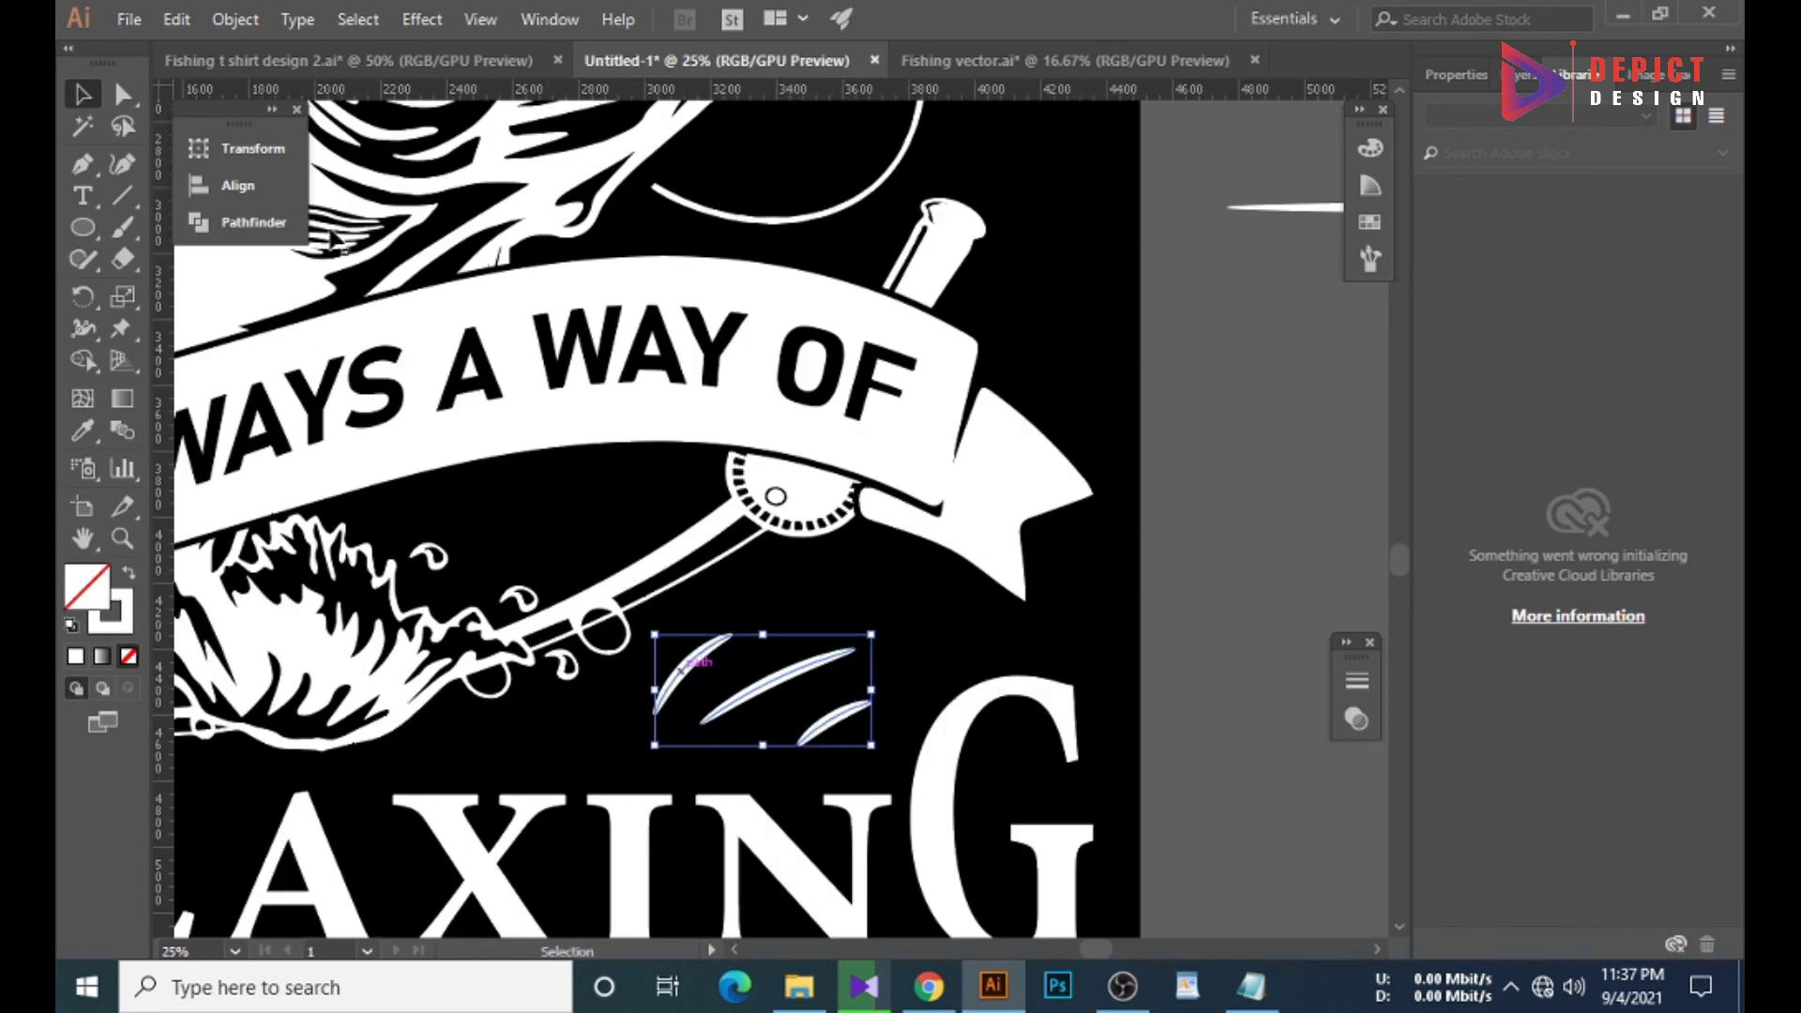
click(234, 19)
click(386, 297)
click(234, 19)
click(347, 268)
click(801, 645)
Marquee-select all the fishing design artwork and group it into one object.
scroll(771, 605, down, 2)
click(771, 655)
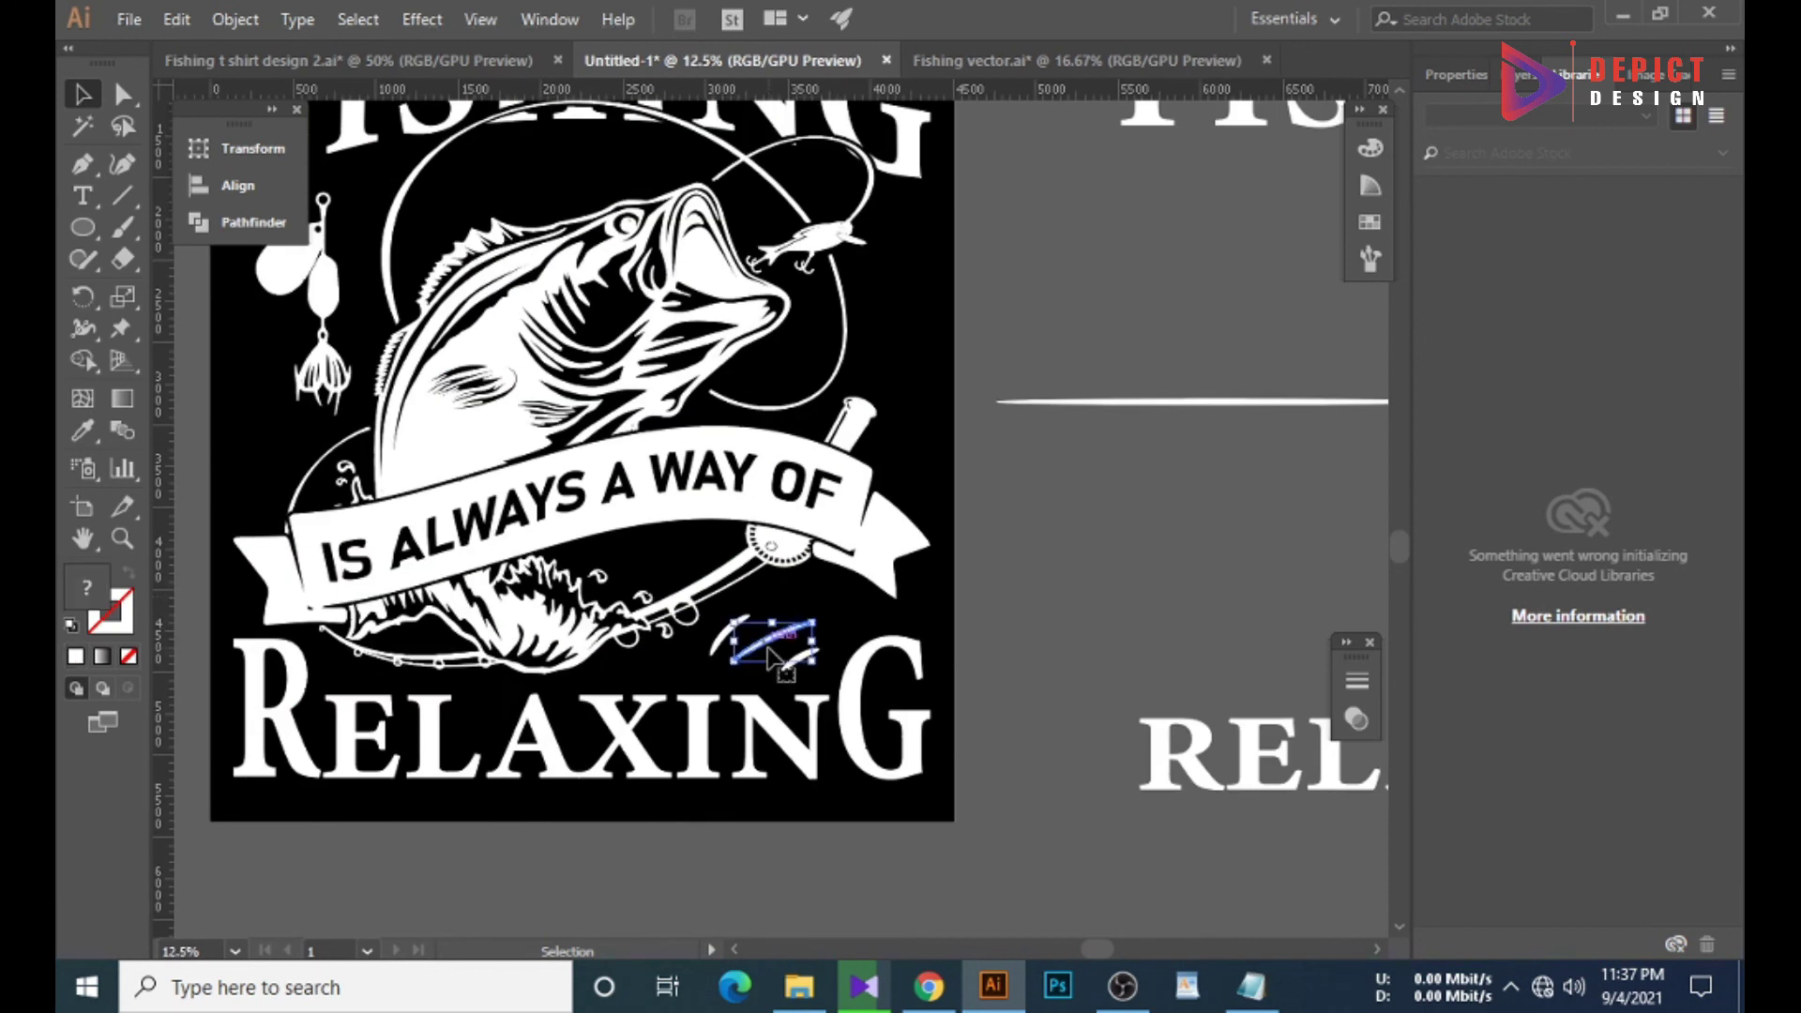
scroll(1000, 626, down, 1)
scroll(1005, 623, up, 1)
drag(473, 218, 977, 788)
right_click(916, 345)
click(976, 508)
click(1052, 623)
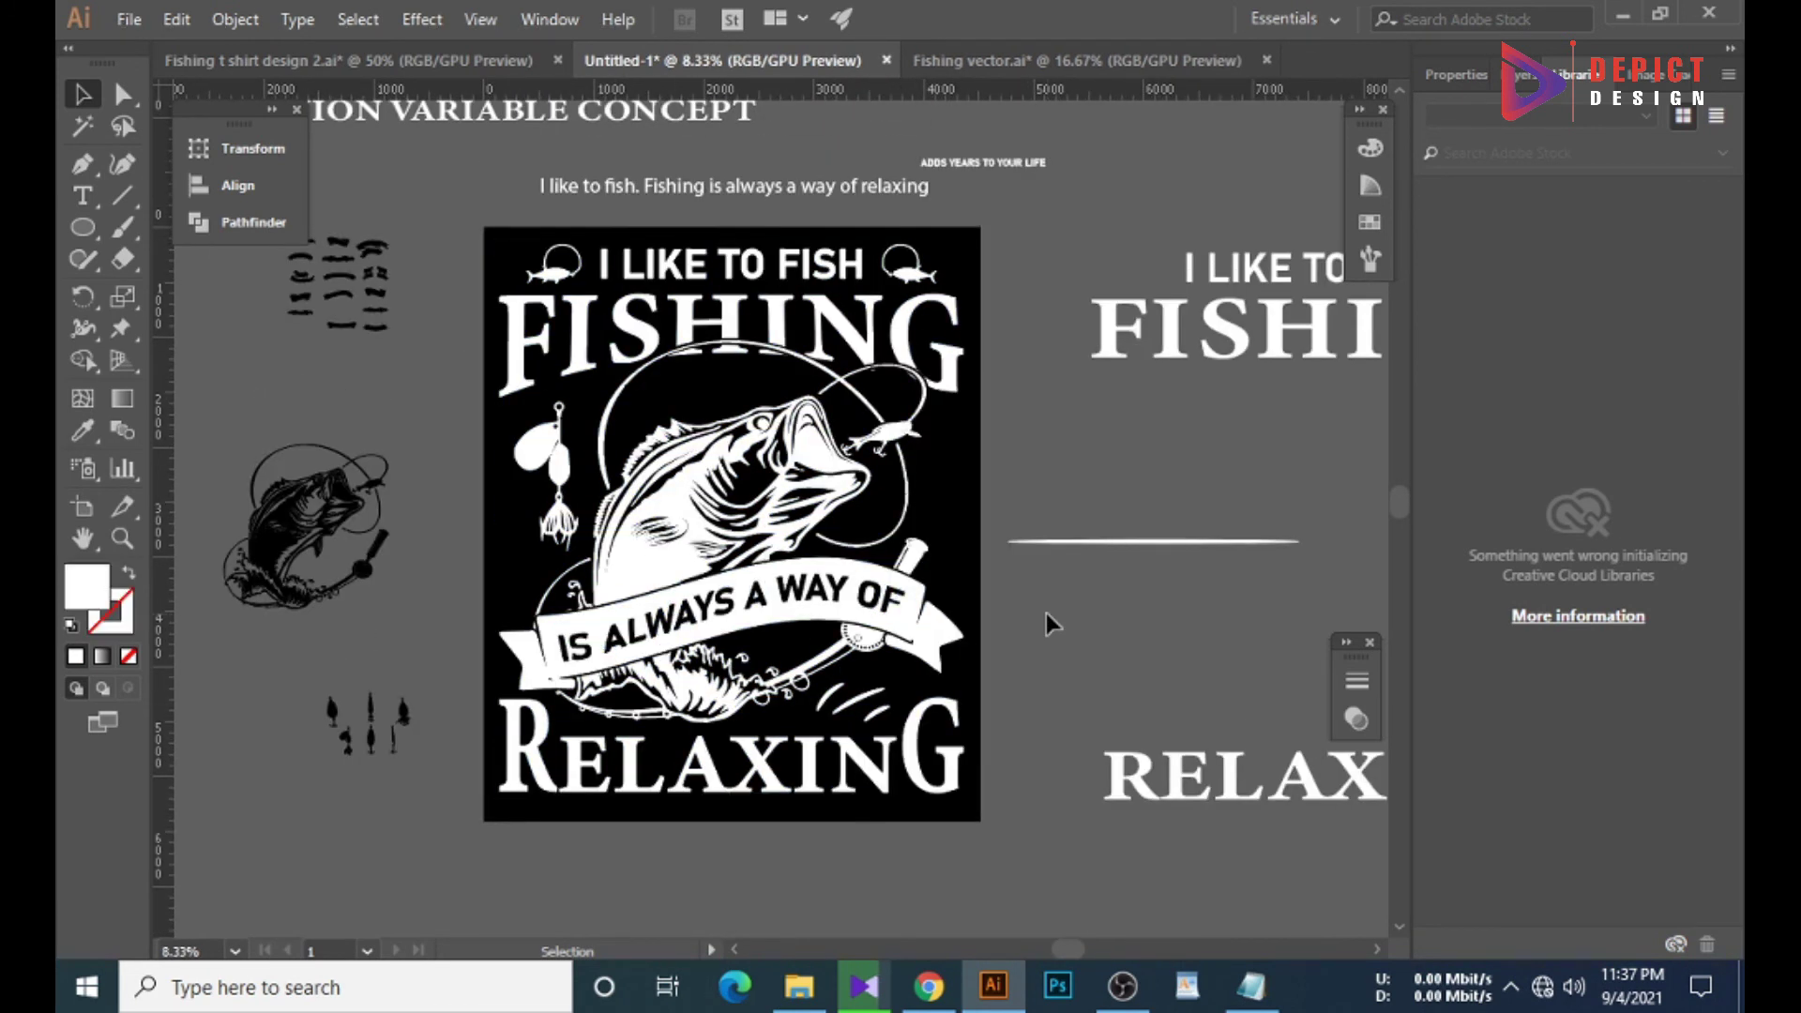
Drag the white grunge texture rectangle up beside the artboard.
scroll(757, 630, down, 3)
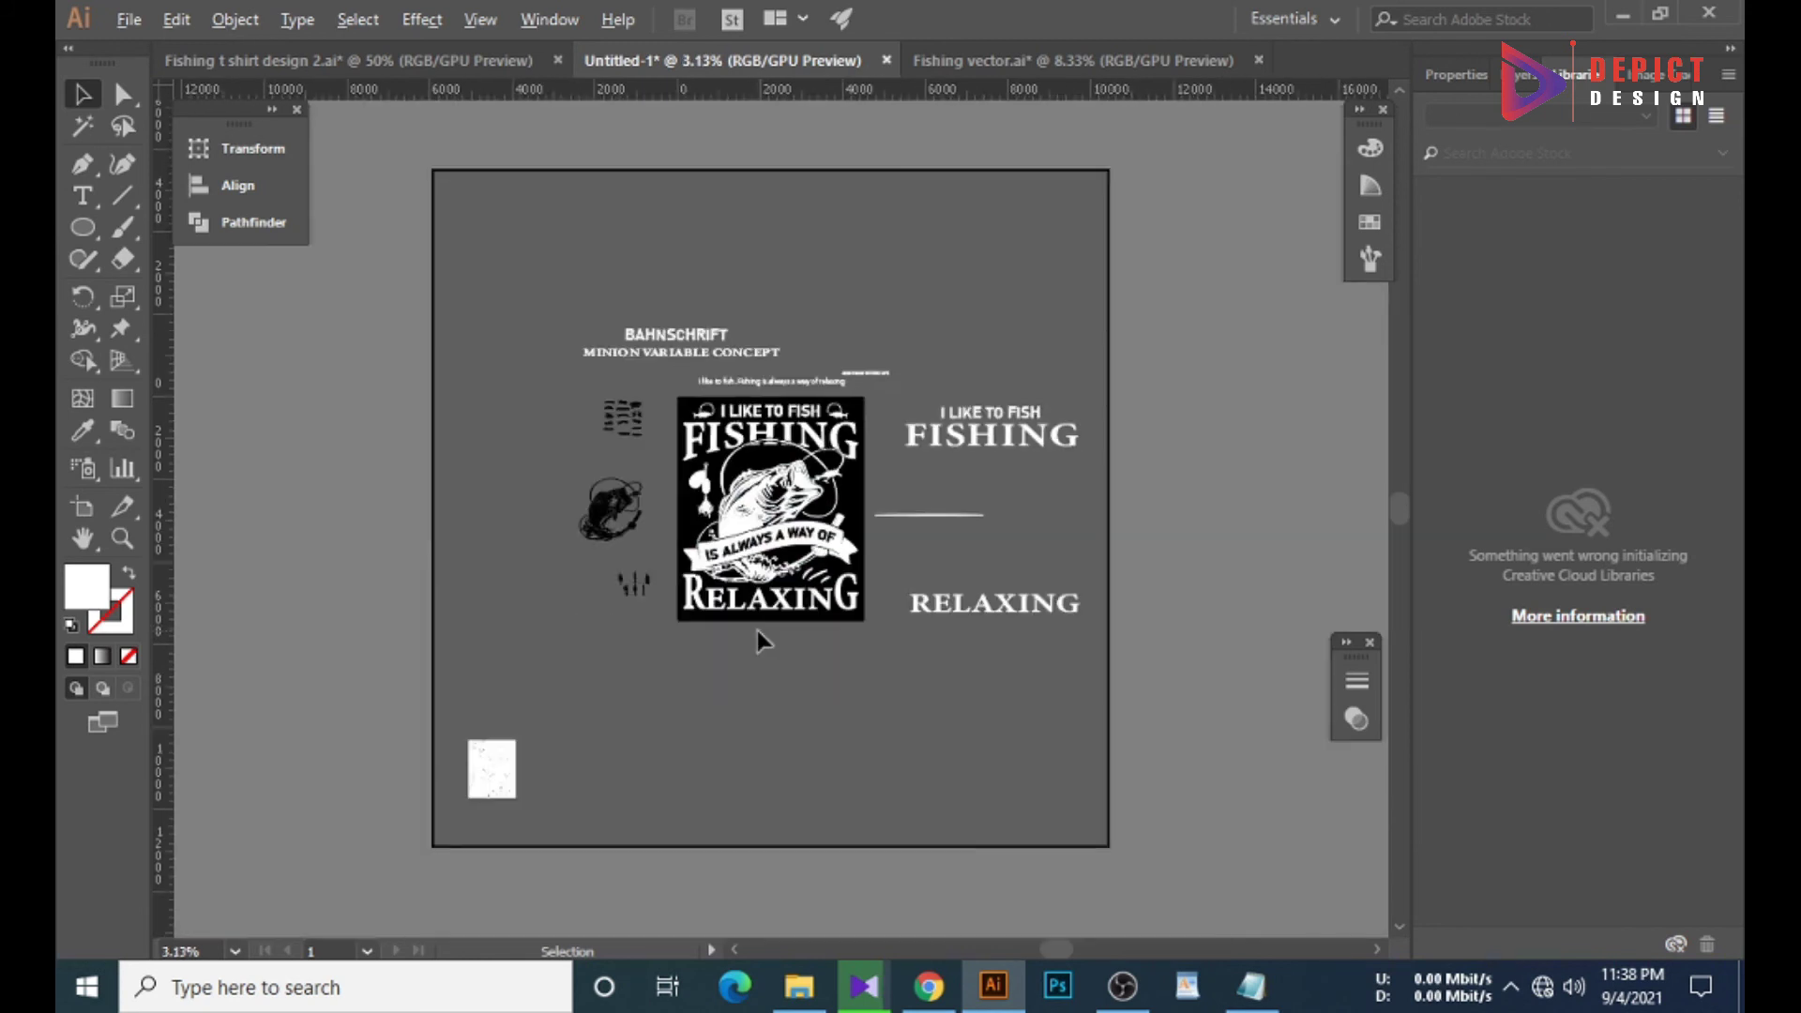
drag(494, 788, 596, 680)
scroll(663, 746, up, 3)
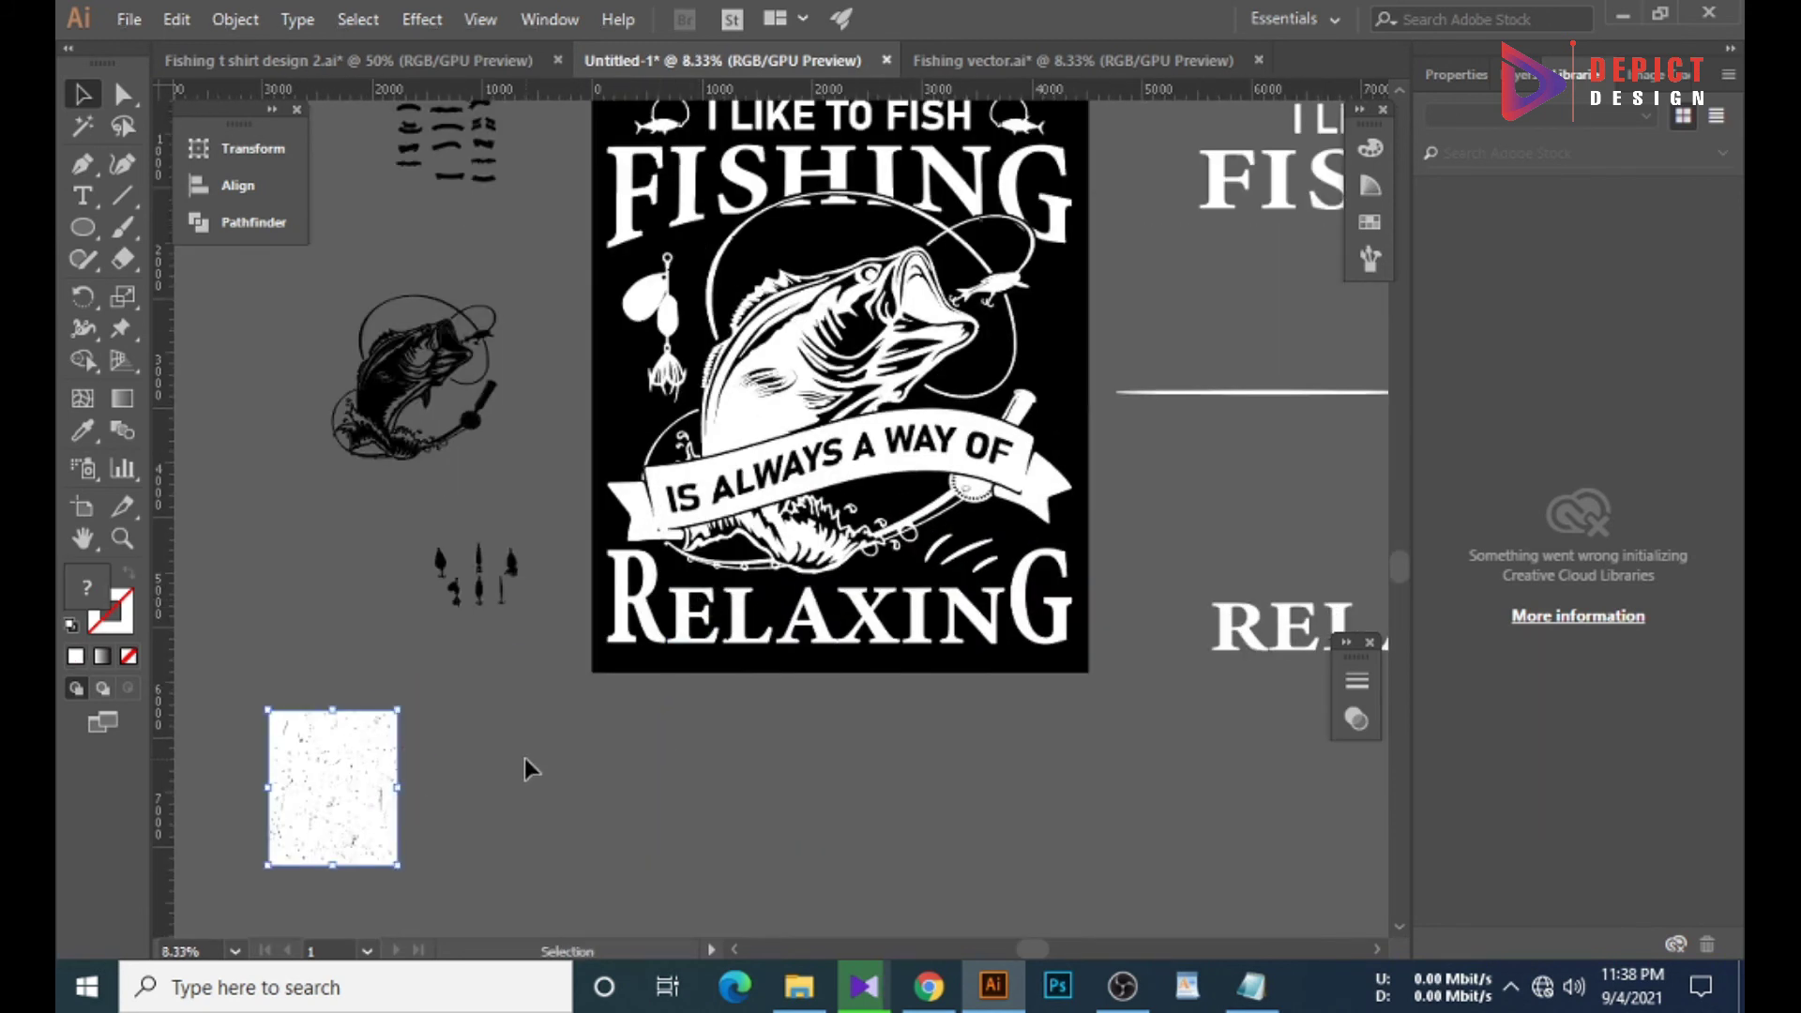
scroll(525, 760, up, 2)
scroll(657, 657, up, 2)
Select the grouped fishing design and choose an option from its context menu.
click(748, 604)
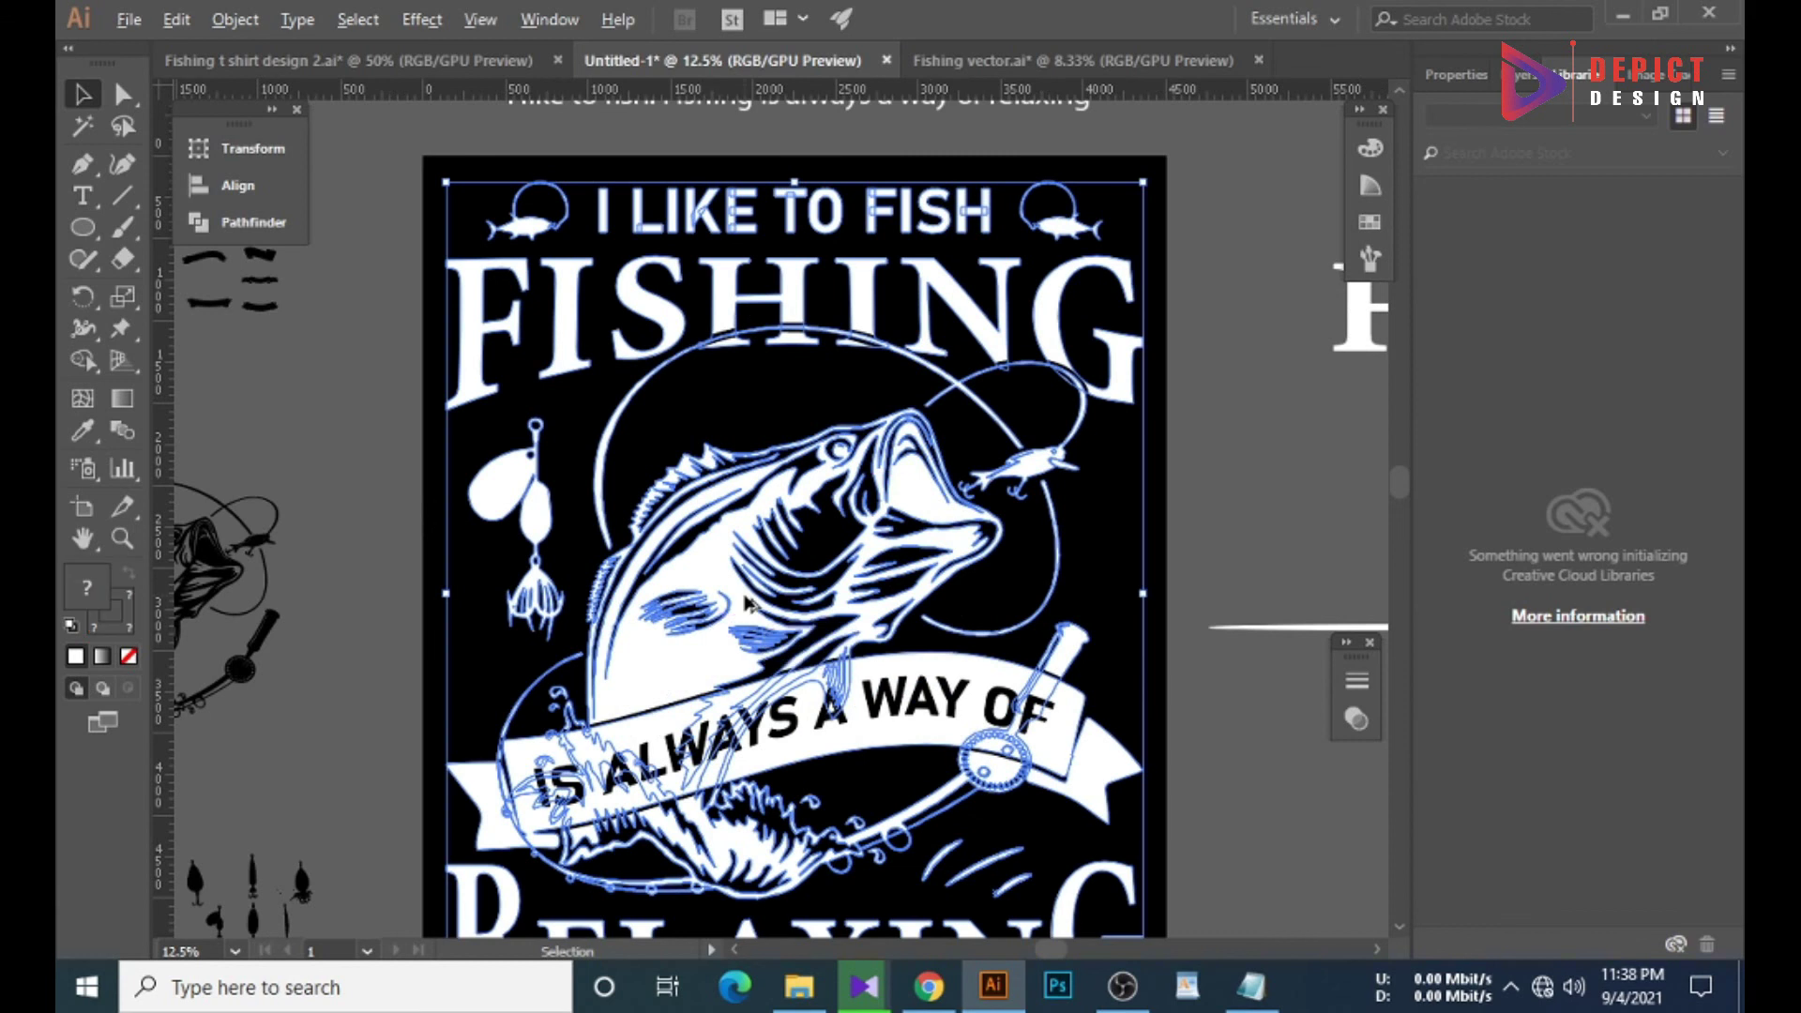
scroll(747, 638, down, 1)
click(624, 410)
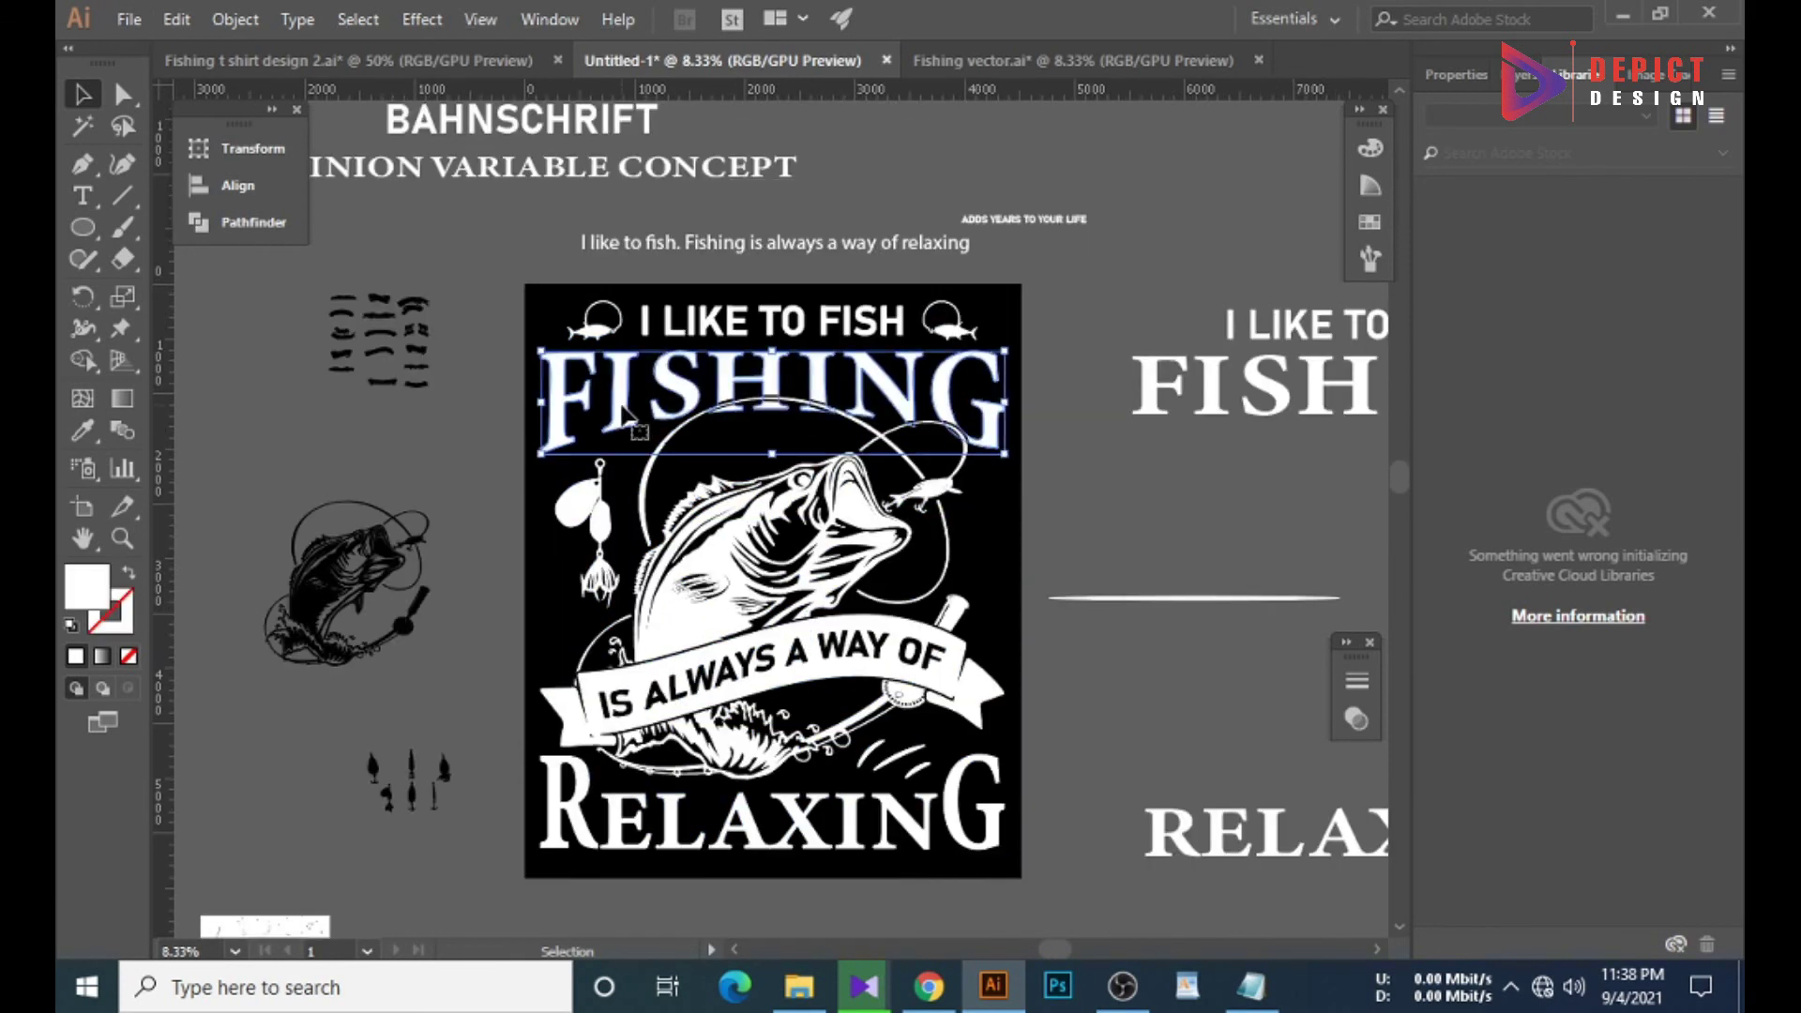
right_click(600, 522)
click(582, 631)
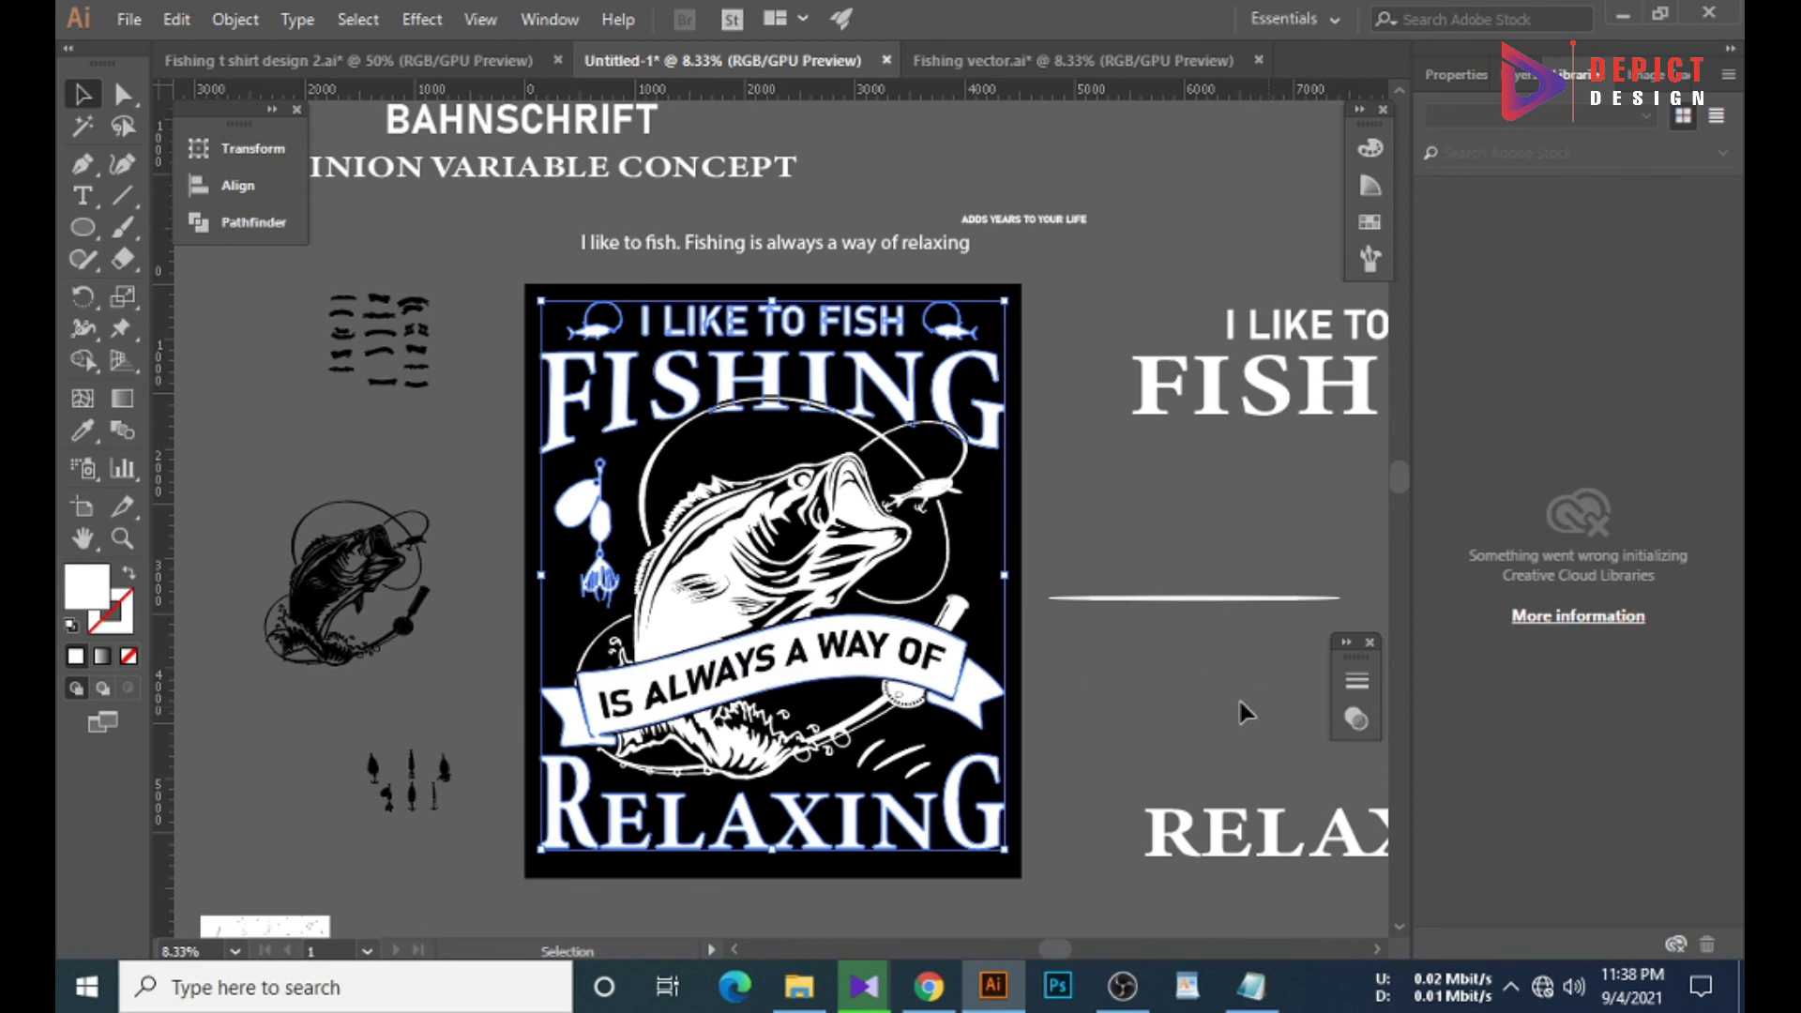
Make an opacity mask on the design, pasting the grunge texture in and stretching it over the artwork.
click(1356, 719)
click(1166, 791)
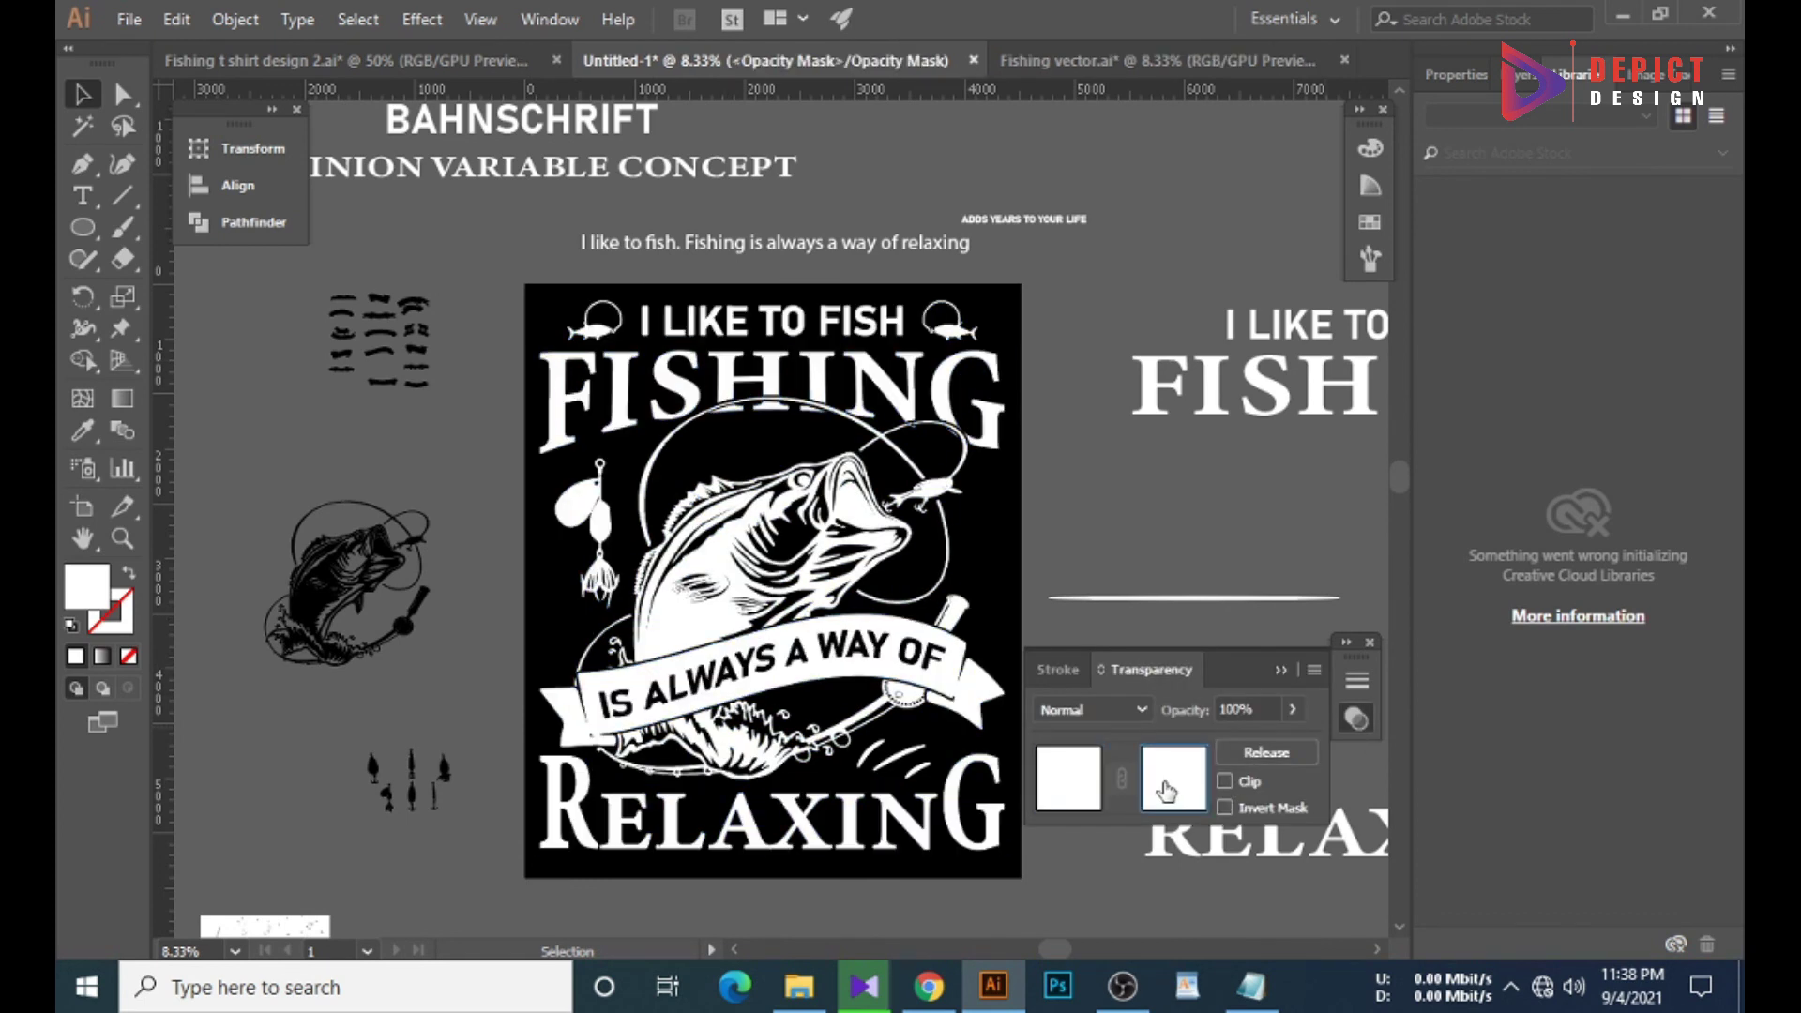
key(ctrl+f)
mouse_move(265, 926)
mouse_down()
mouse_move(771, 439)
mouse_move(1019, 878)
mouse_up()
drag(705, 433, 525, 283)
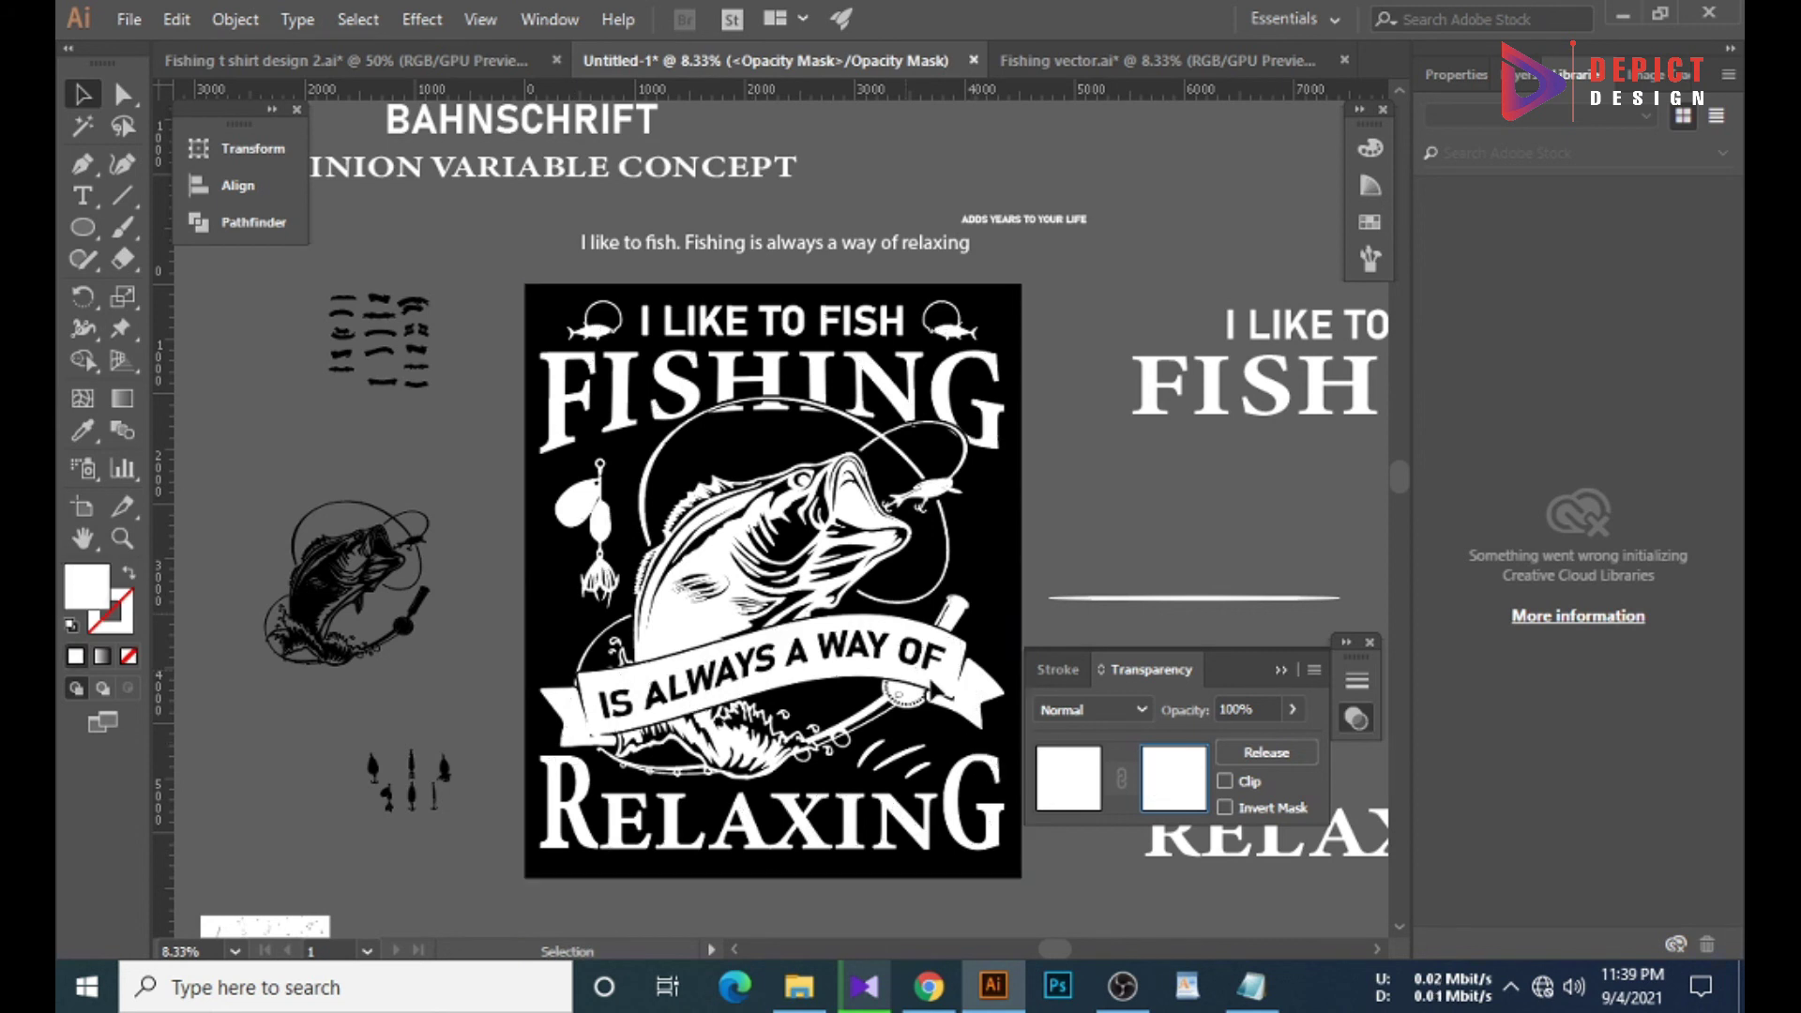
Release and remake the opacity mask, with the speckle texture scaled to cover the whole design.
click(1266, 752)
right_click(770, 198)
key(Escape)
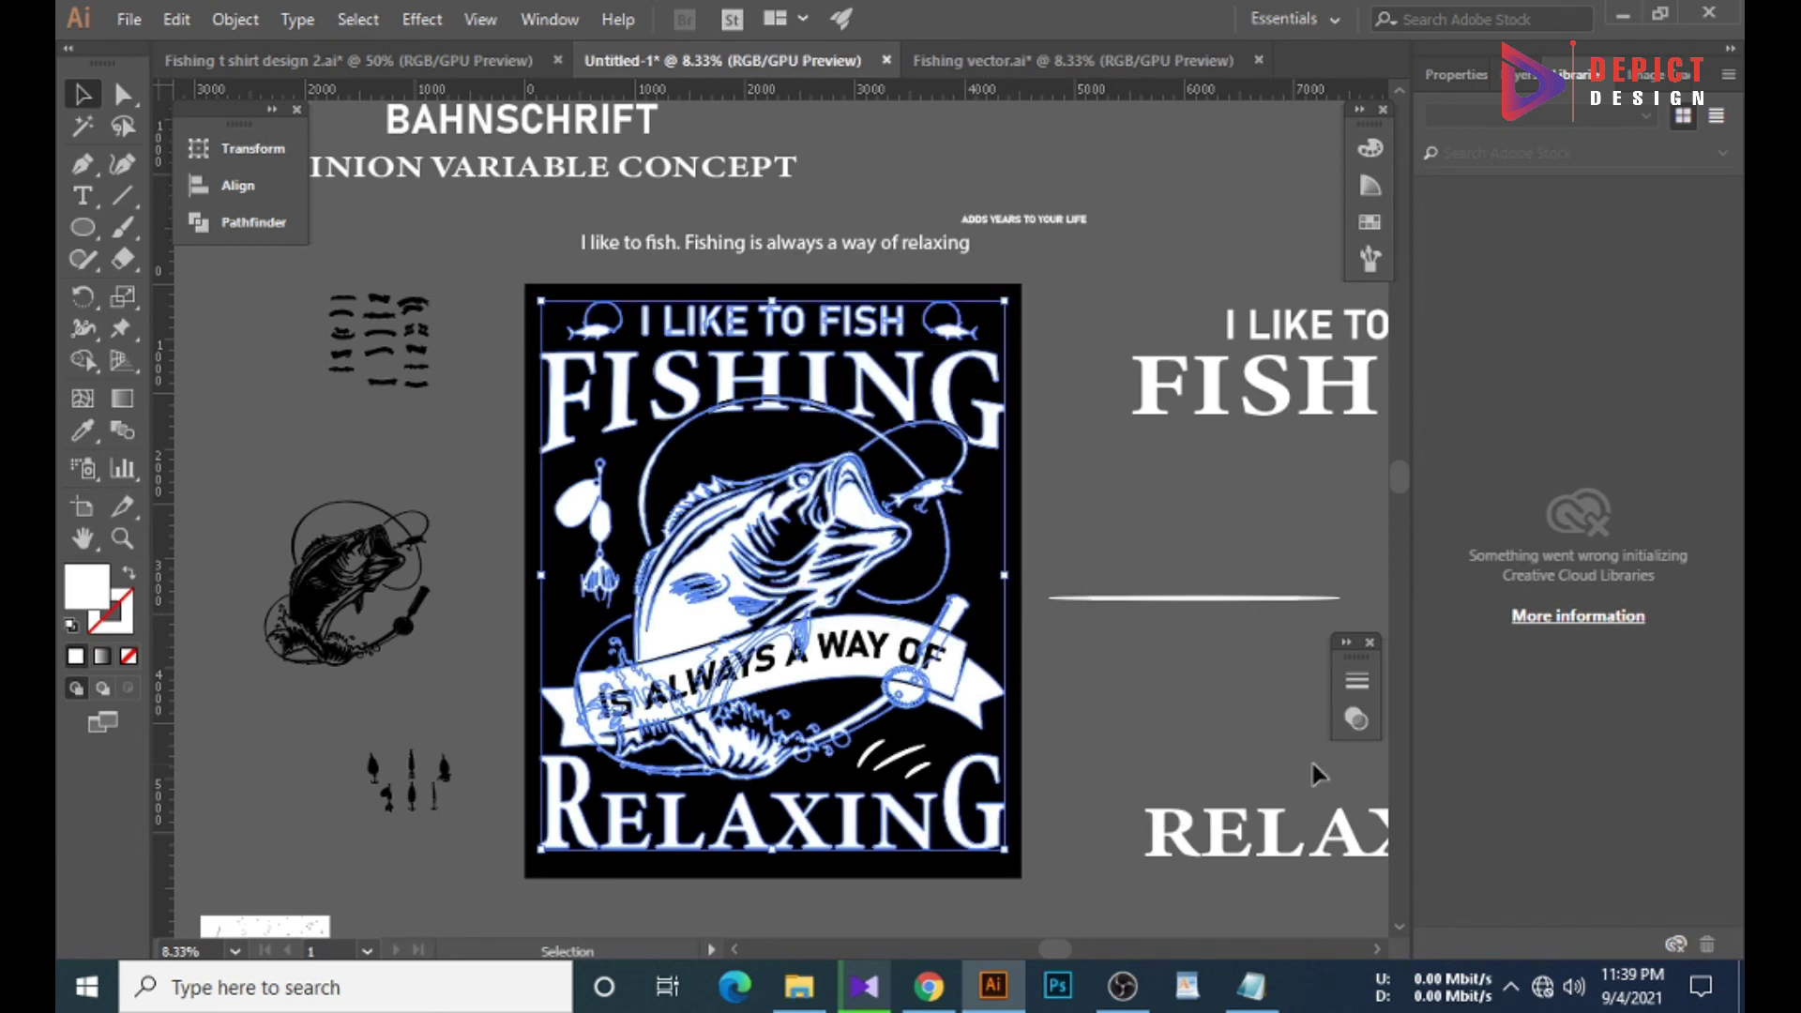
click(1355, 720)
click(1184, 783)
key(ctrl+v)
drag(771, 455, 525, 283)
drag(688, 337, 1019, 872)
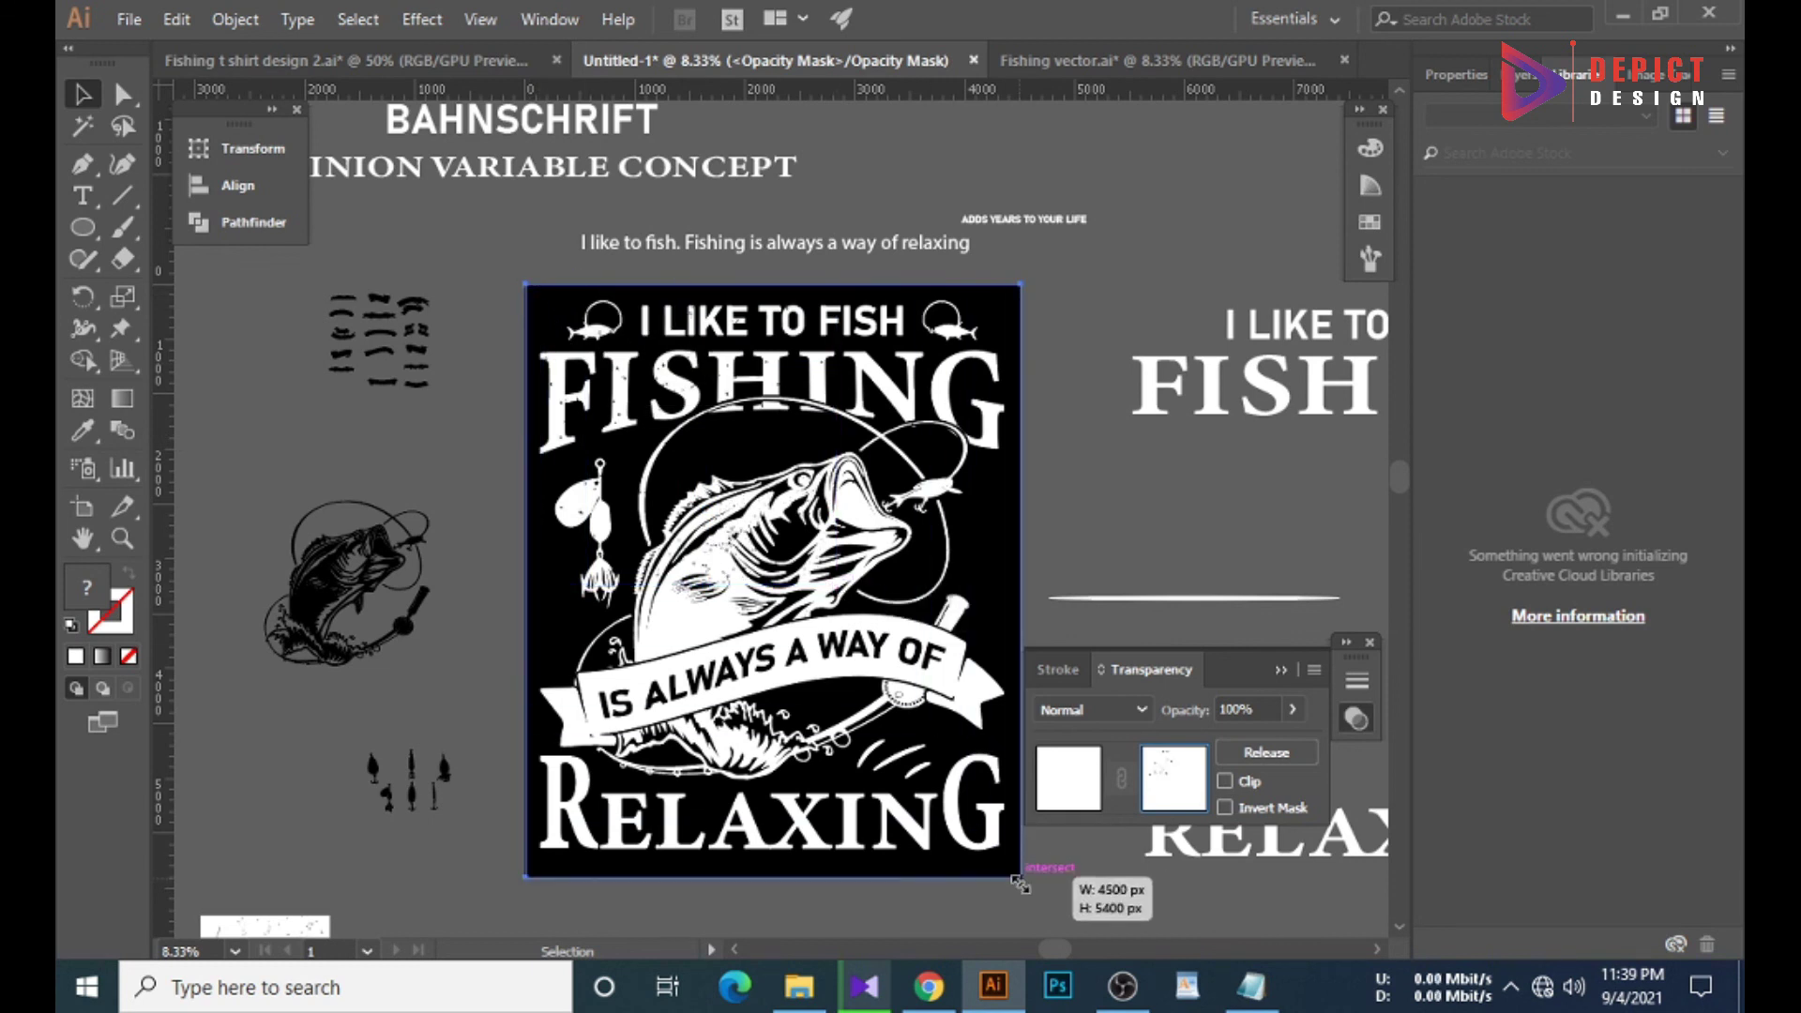
click(1070, 778)
click(1028, 662)
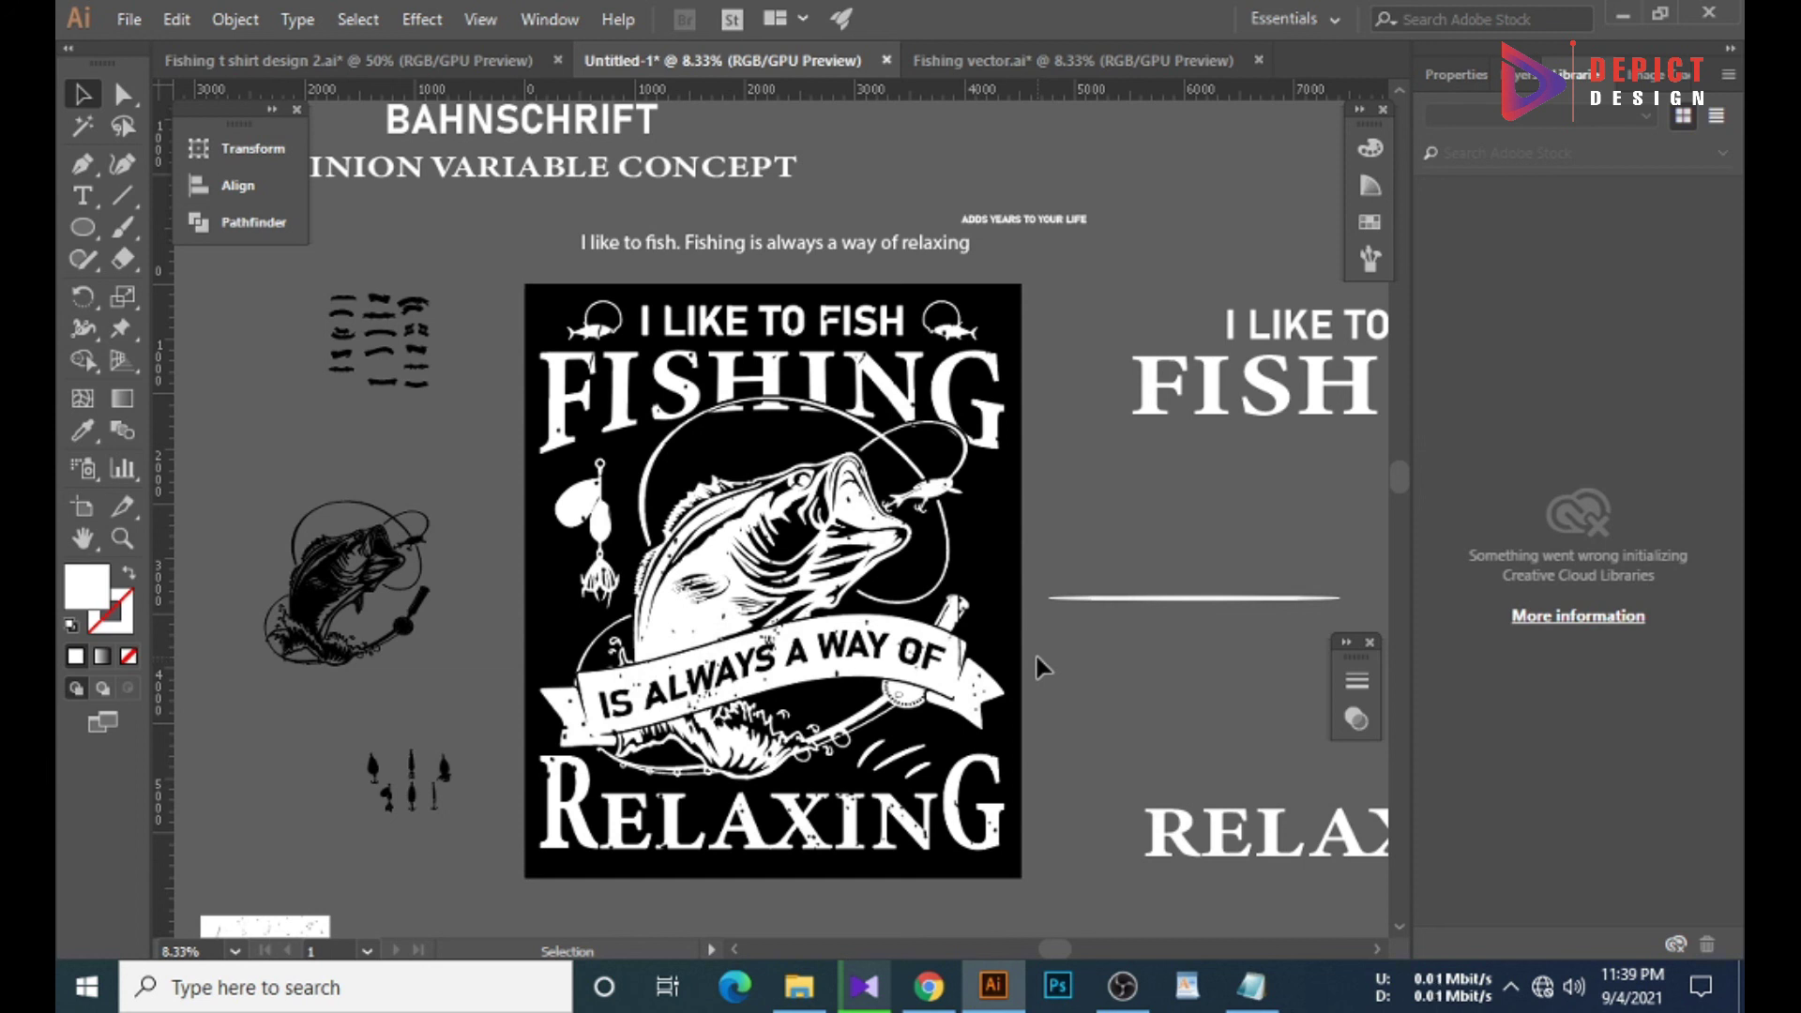
scroll(1036, 657, down, 1)
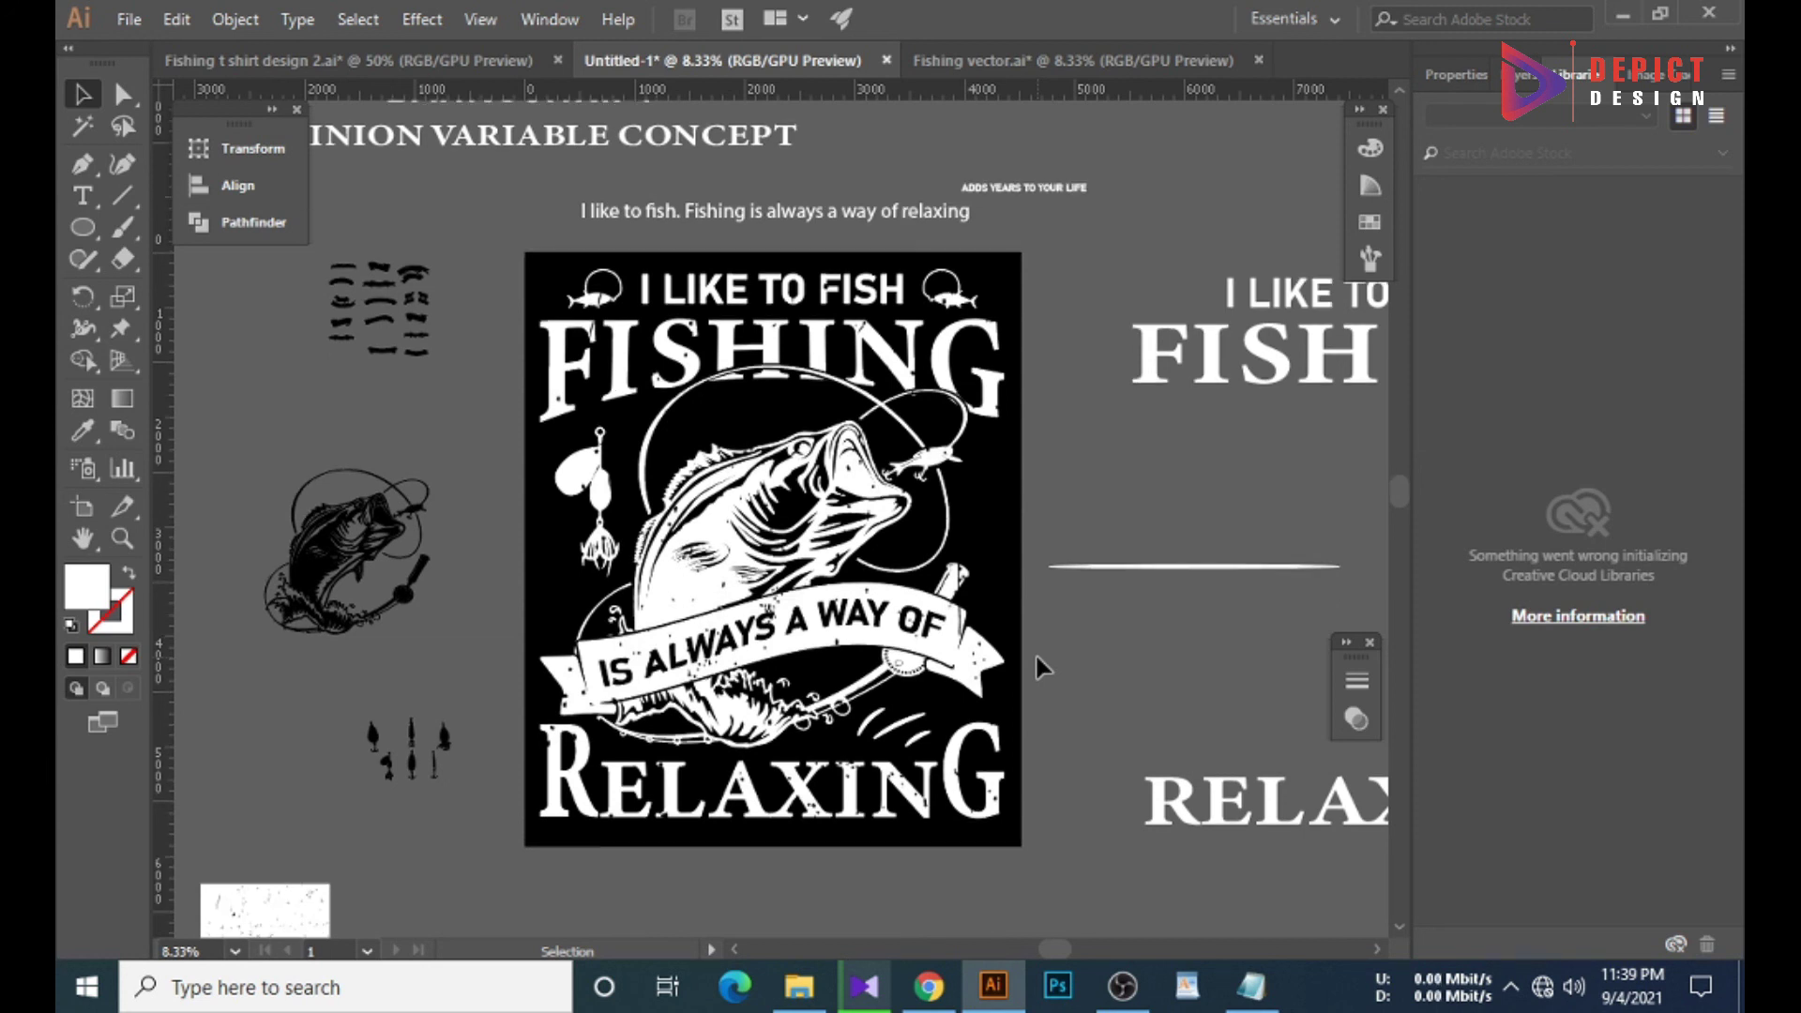